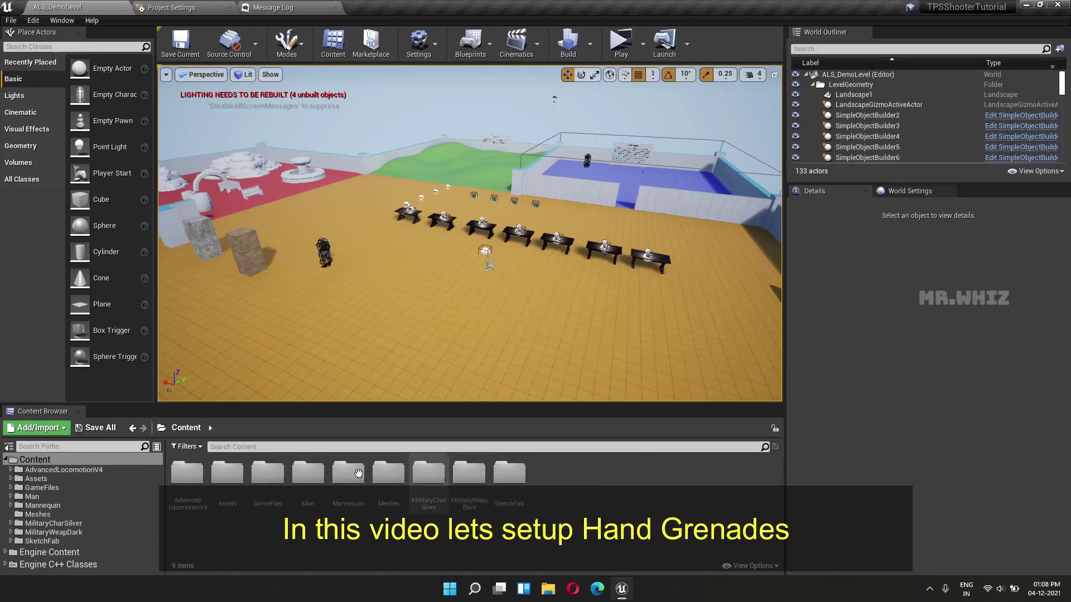
- In GameFiles > Blueprint > Throwables > ThrowablePicks, derive ThrowablePick_Grenades from ThrowablePick_Base
{"action": "double_click", "coordinate": [262, 492]}
{"action": "left_click", "coordinate": [194, 483]}
{"action": "double_click", "coordinate": [194, 483]}
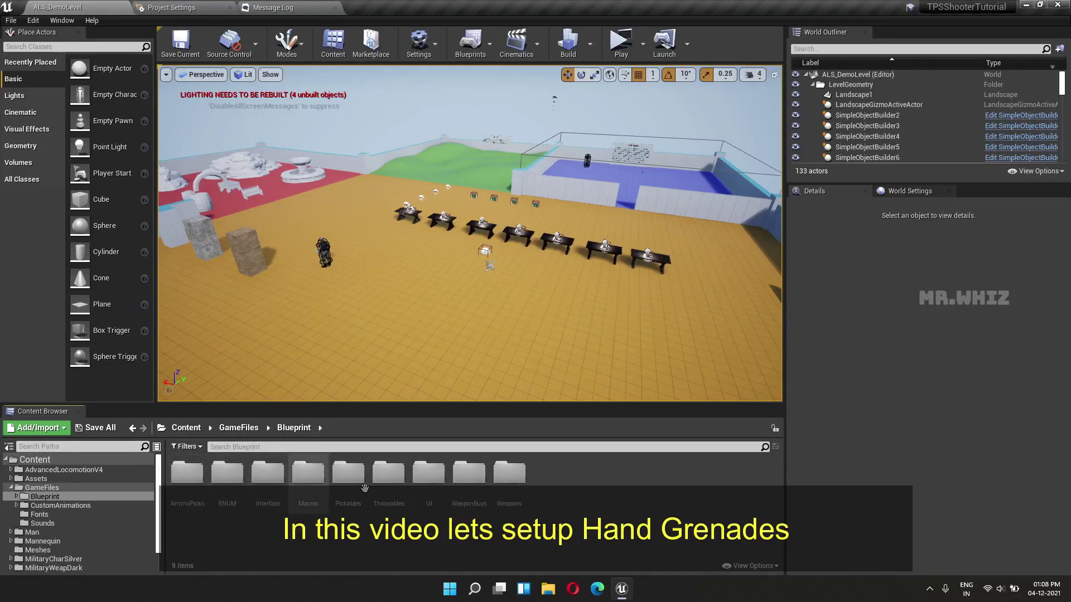
{"action": "double_click", "coordinate": [388, 477]}
{"action": "double_click", "coordinate": [200, 473]}
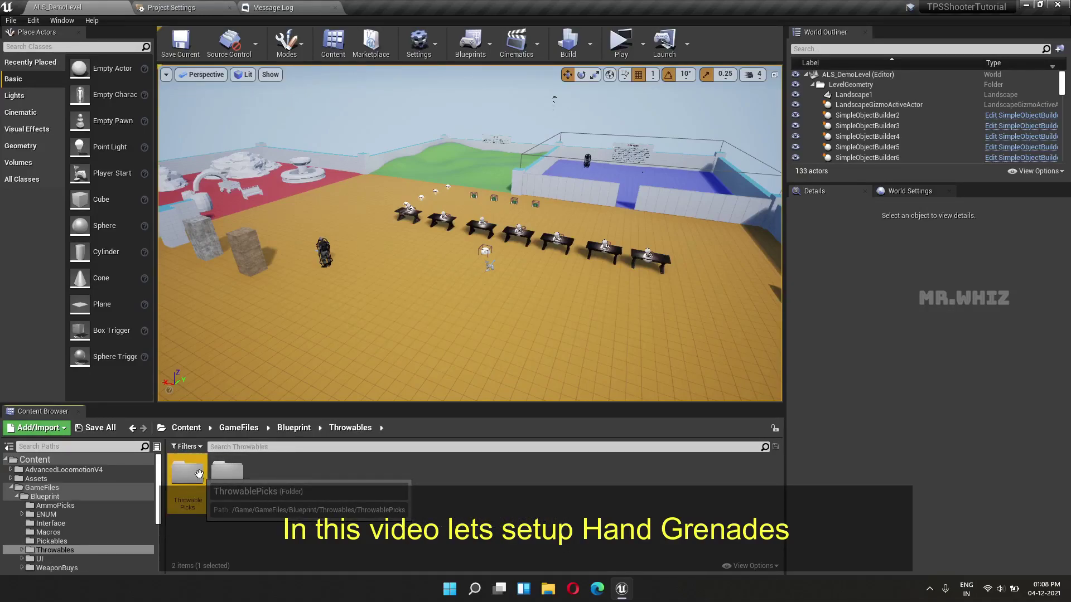
{"action": "right_click", "coordinate": [187, 477]}
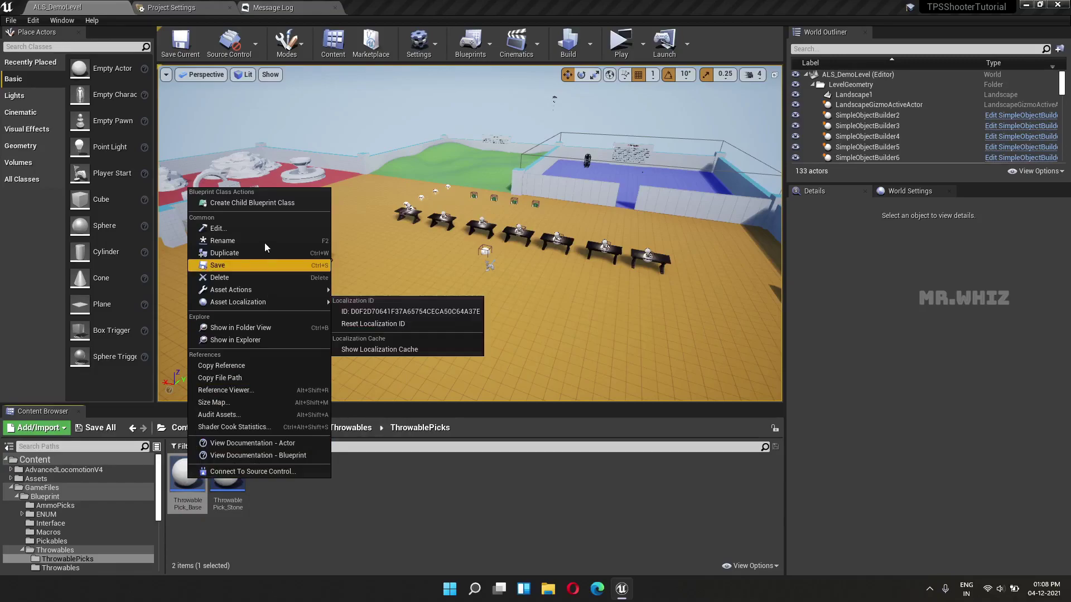
{"action": "left_click", "coordinate": [257, 204]}
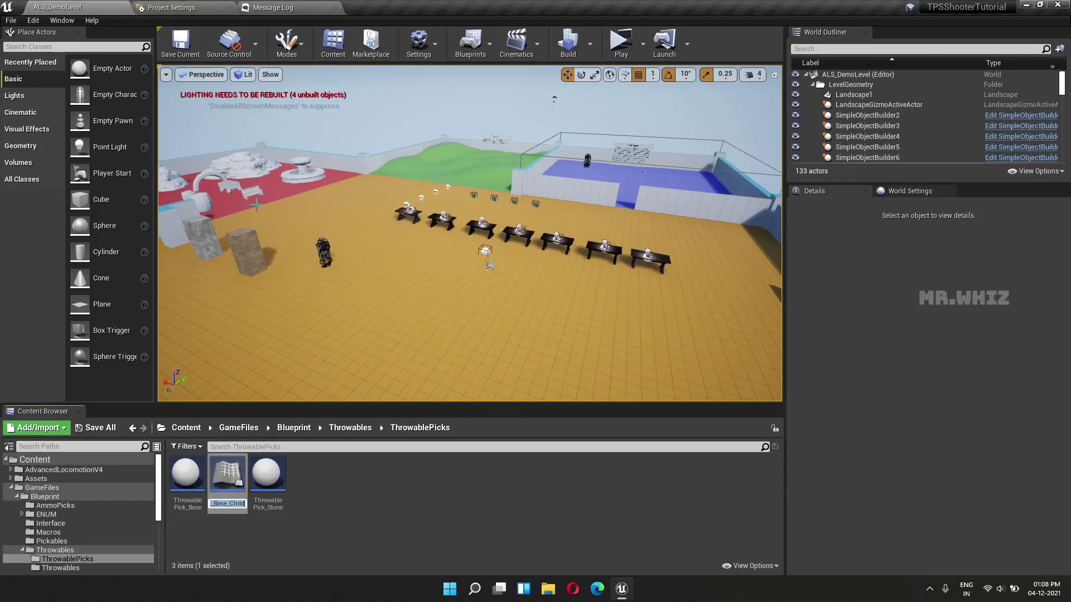
{"action": "key", "text": "BackSpace"}
{"action": "key", "text": "BackSpace"}
{"action": "key", "text": "BackSpace"}
{"action": "key", "text": "Return"}
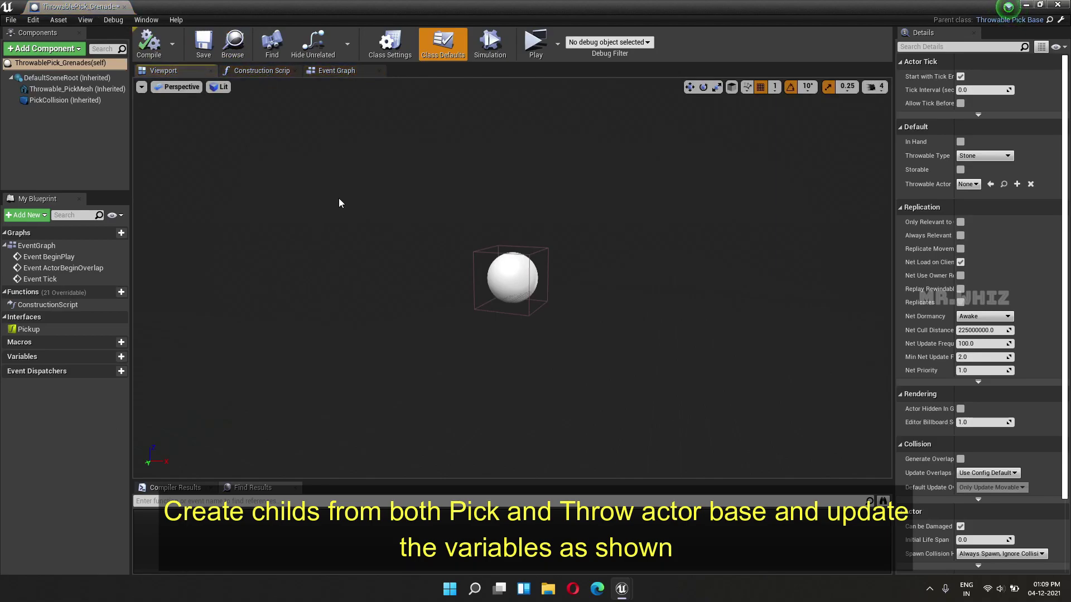
- Preview the SM_G67 mesh in FPS_Weapon_Bundle > Weapons > Meshes > G67_Grenade, then close it
{"action": "left_click", "coordinate": [124, 6]}
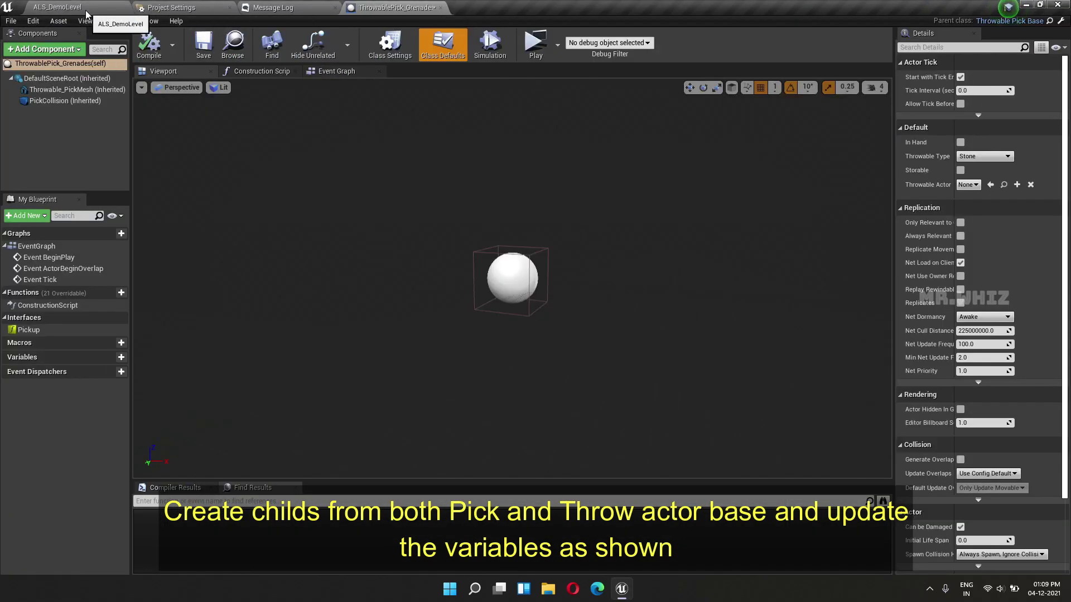
{"action": "left_click", "coordinate": [72, 7]}
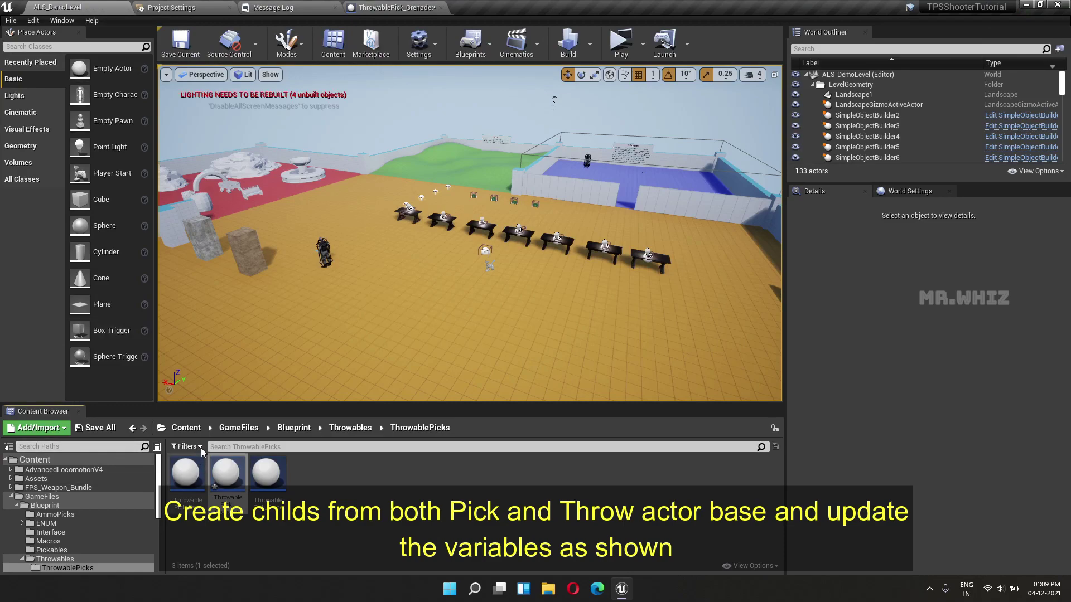
{"action": "left_click", "coordinate": [187, 429]}
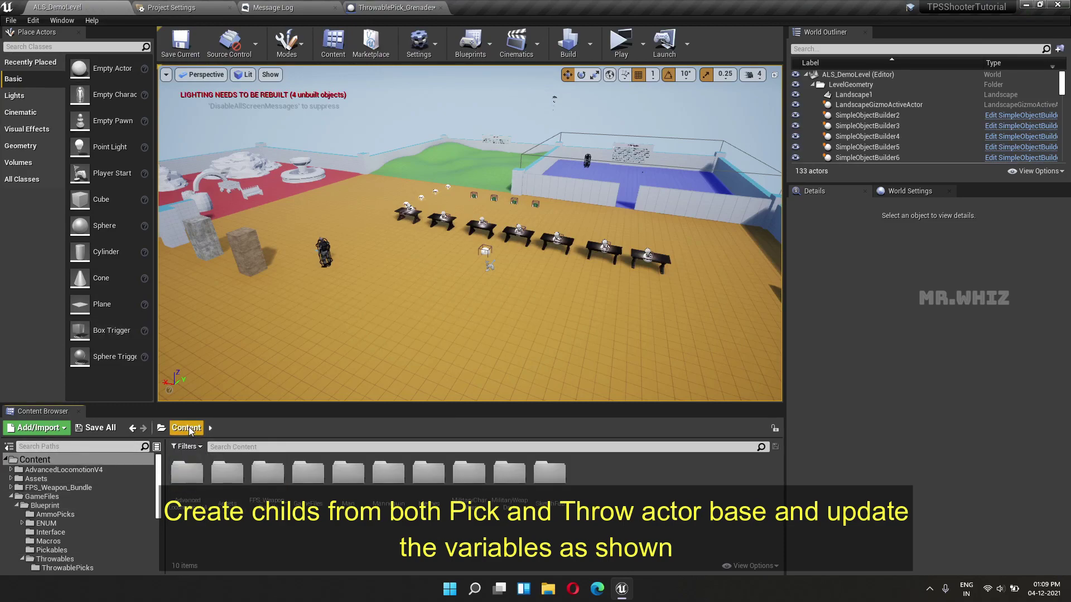
{"action": "double_click", "coordinate": [268, 474]}
{"action": "double_click", "coordinate": [187, 477]}
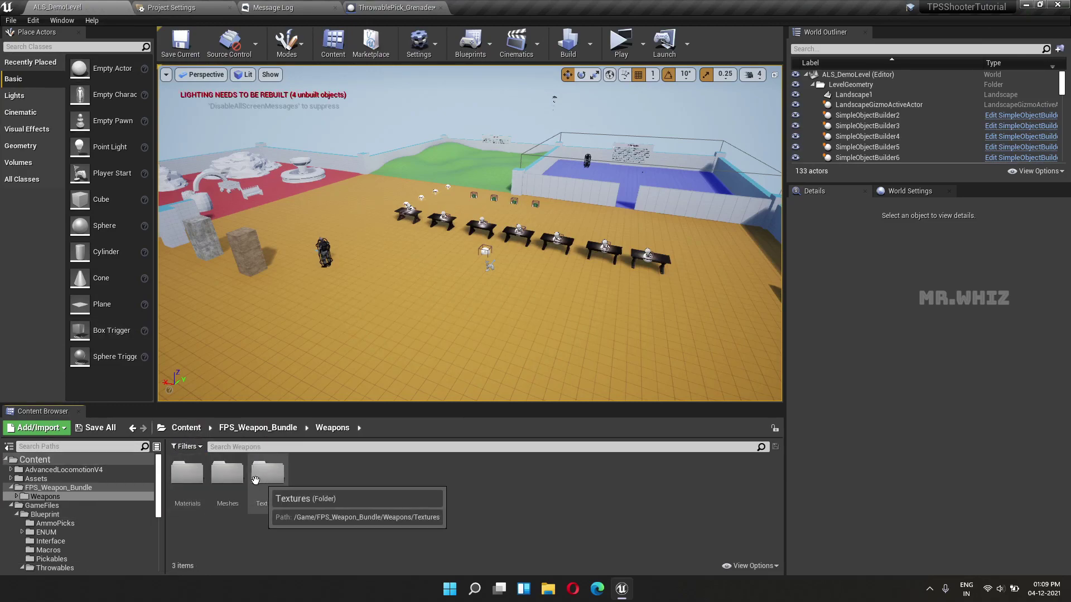
{"action": "double_click", "coordinate": [227, 474]}
{"action": "double_click", "coordinate": [187, 476]}
{"action": "left_click", "coordinate": [189, 483]}
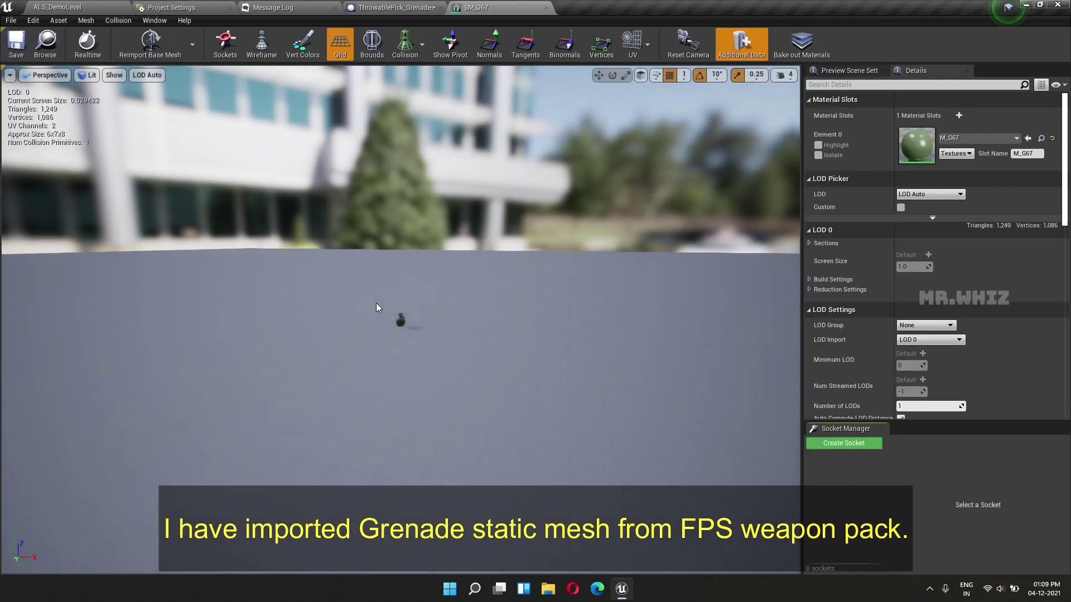
{"action": "scroll", "coordinate": [399, 333], "scroll_direction": "up", "scroll_amount": 5}
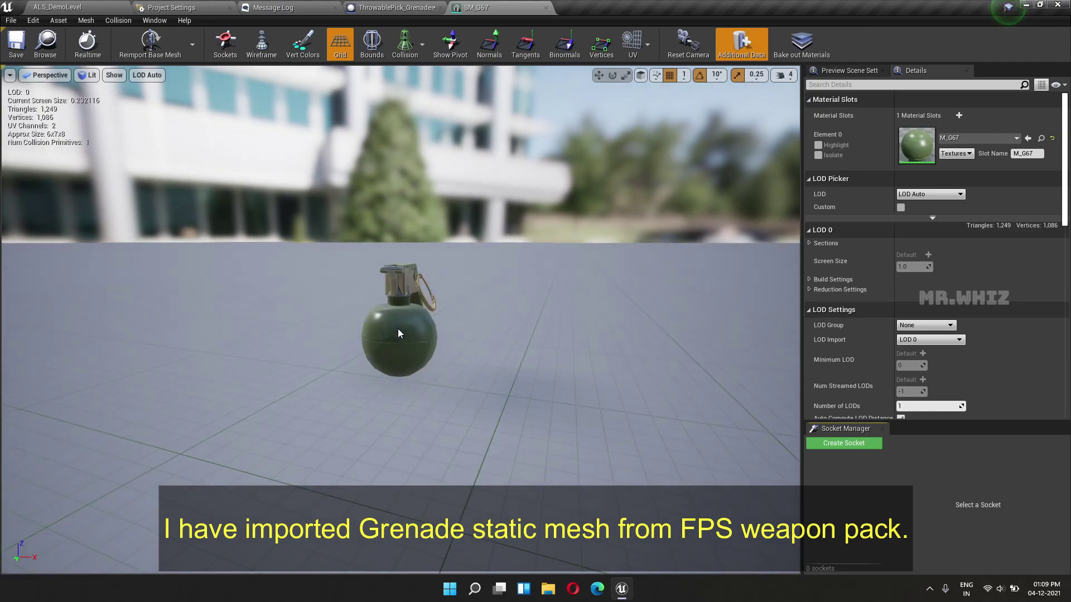
{"action": "left_click", "coordinate": [546, 7]}
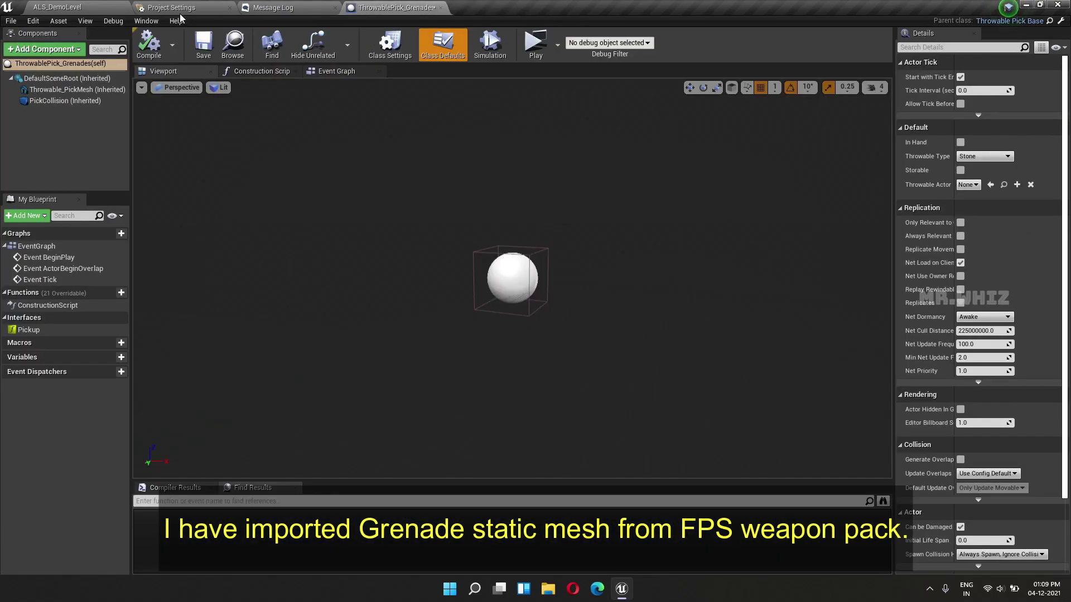
- Change ThrowablePick_Grenades' Throwable Type from Stone to Grenade and select the Throwable_PickMesh component
{"action": "left_click", "coordinate": [91, 9]}
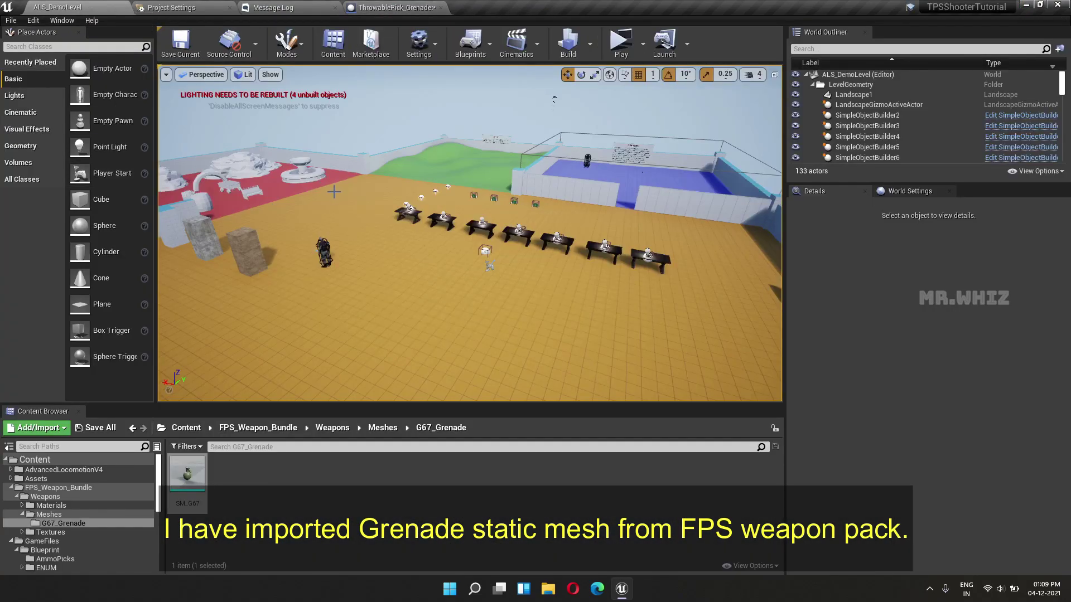
{"action": "left_click", "coordinate": [378, 8]}
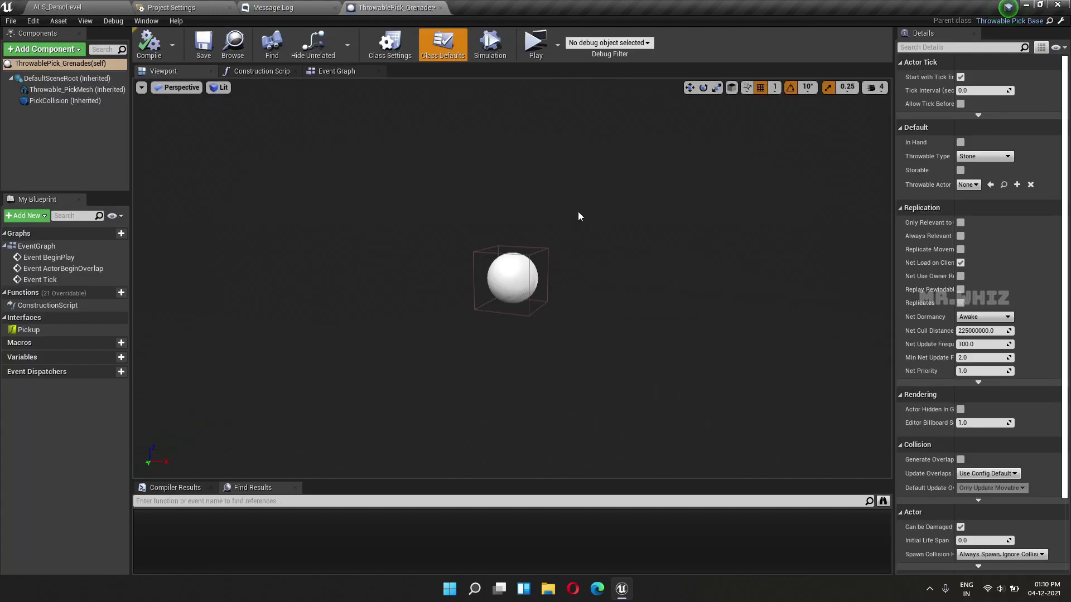
{"action": "left_click", "coordinate": [983, 156]}
{"action": "left_click", "coordinate": [976, 182]}
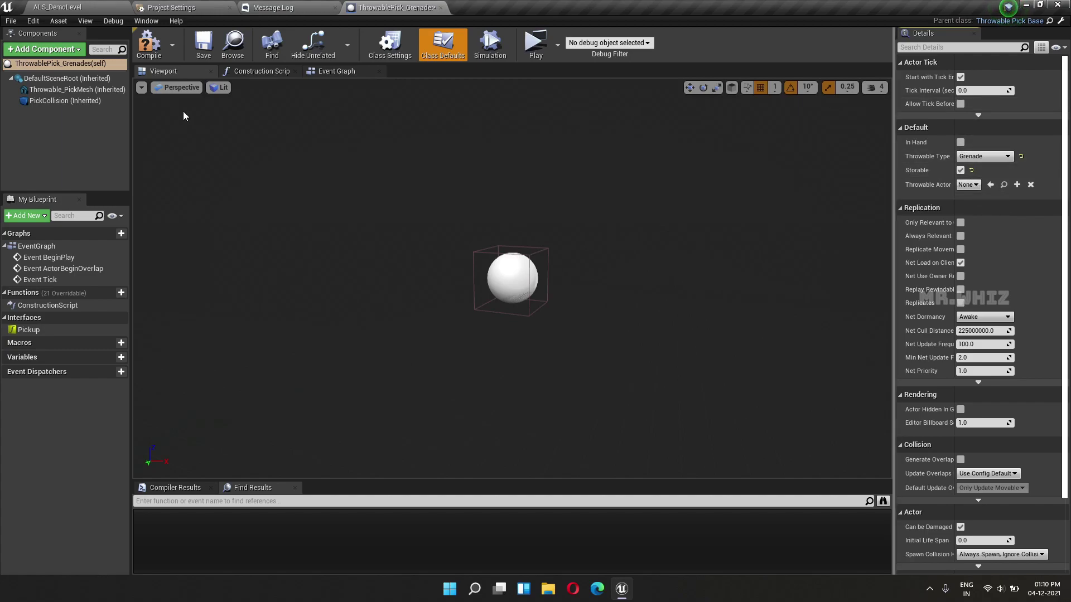
{"action": "left_click", "coordinate": [49, 90]}
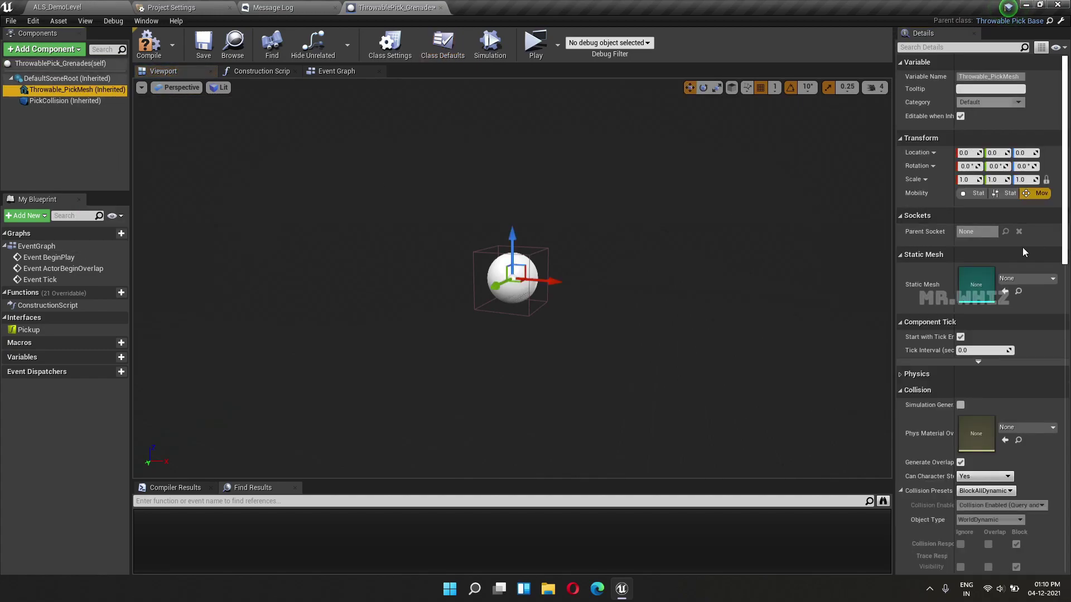
- Assign SM_G67 as the Throwable_PickMesh static mesh, found by searching 'g'
{"action": "left_click", "coordinate": [1027, 281]}
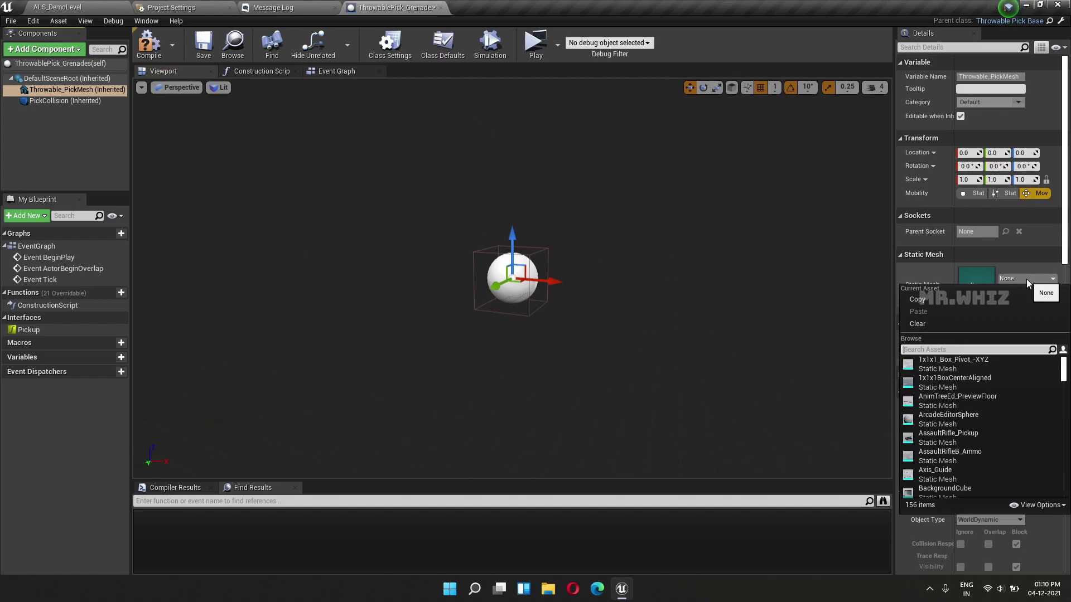
{"action": "left_click", "coordinate": [62, 10]}
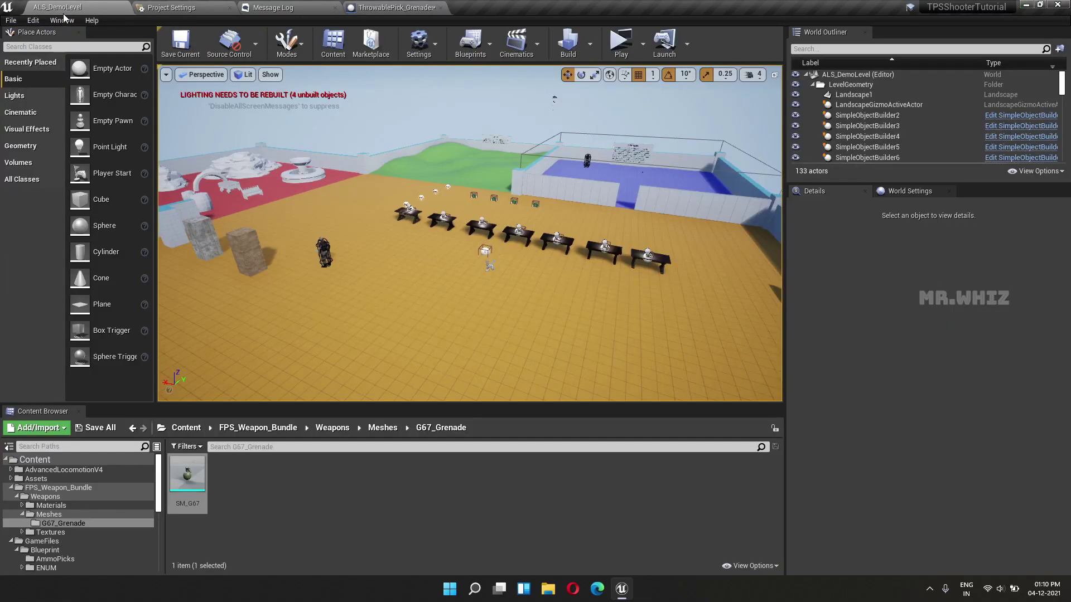
{"action": "left_click", "coordinate": [399, 11]}
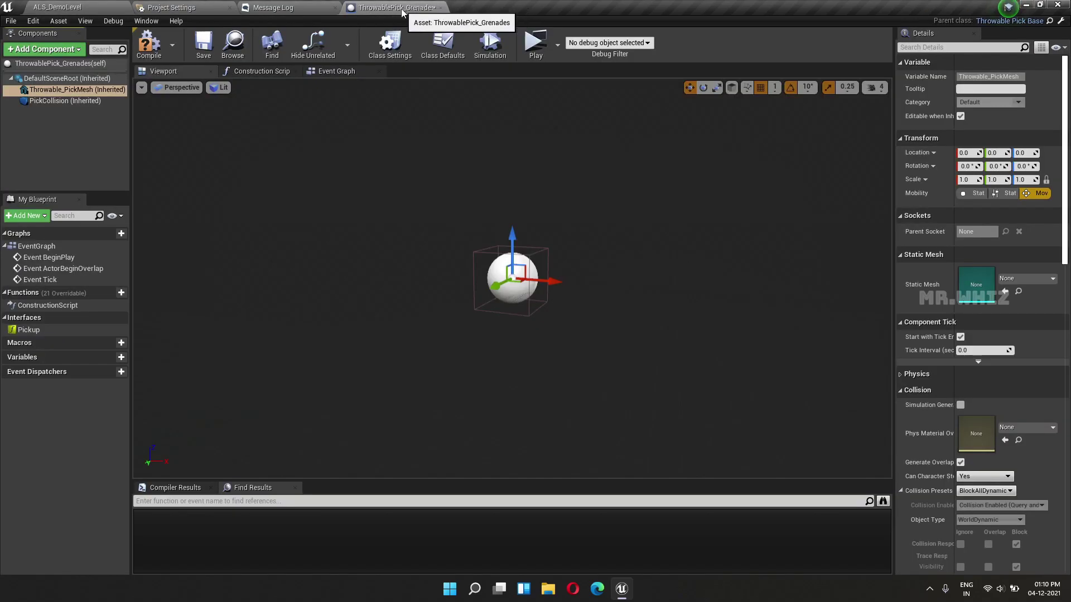
{"action": "left_click", "coordinate": [1030, 281]}
{"action": "type", "text": "g67"}
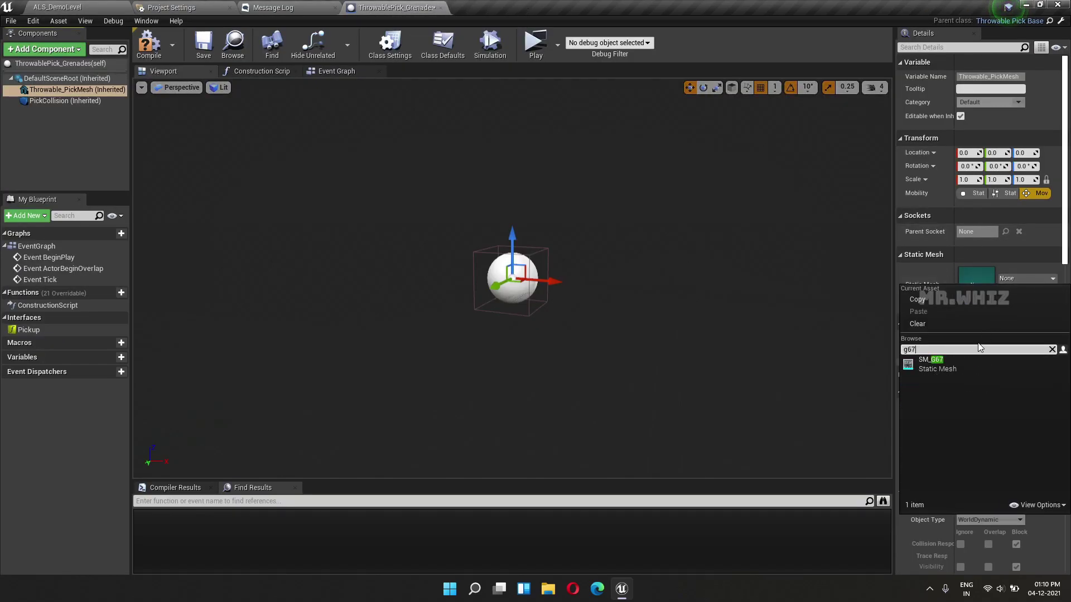
{"action": "left_click", "coordinate": [971, 363]}
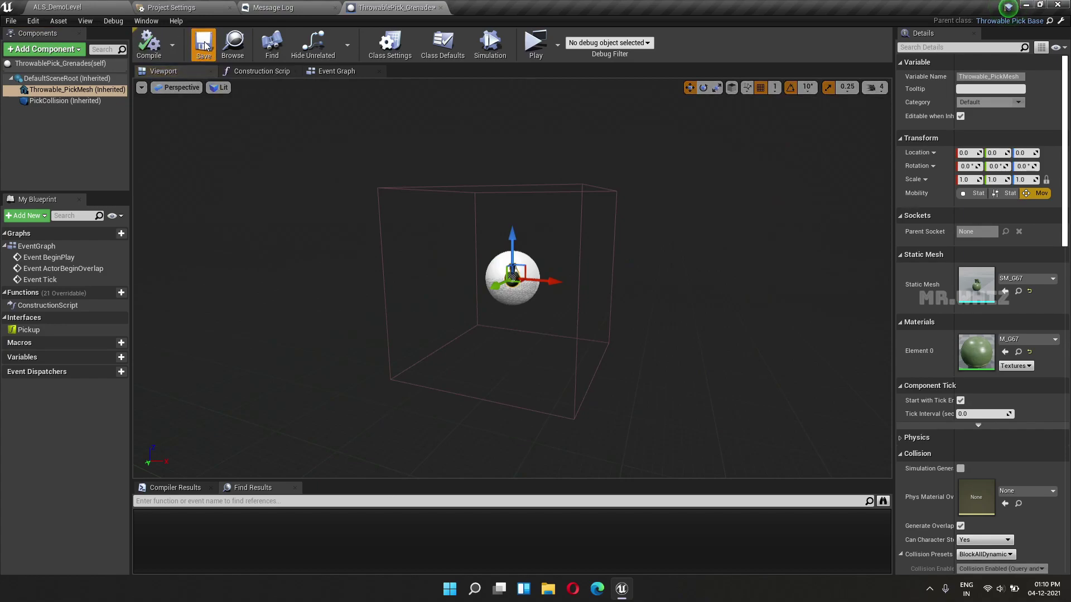
{"action": "left_click", "coordinate": [61, 7]}
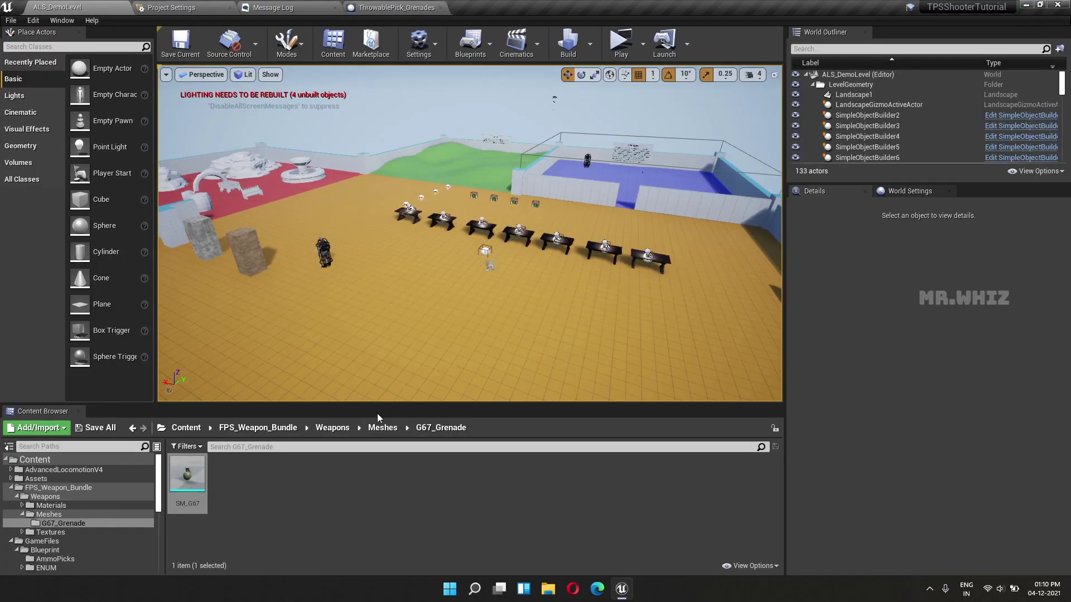
- In GameFiles > Blueprint > Throwables > Throwables, derive Throwable_Grenades from Throwable_Base
{"action": "left_click", "coordinate": [189, 428]}
{"action": "double_click", "coordinate": [308, 474]}
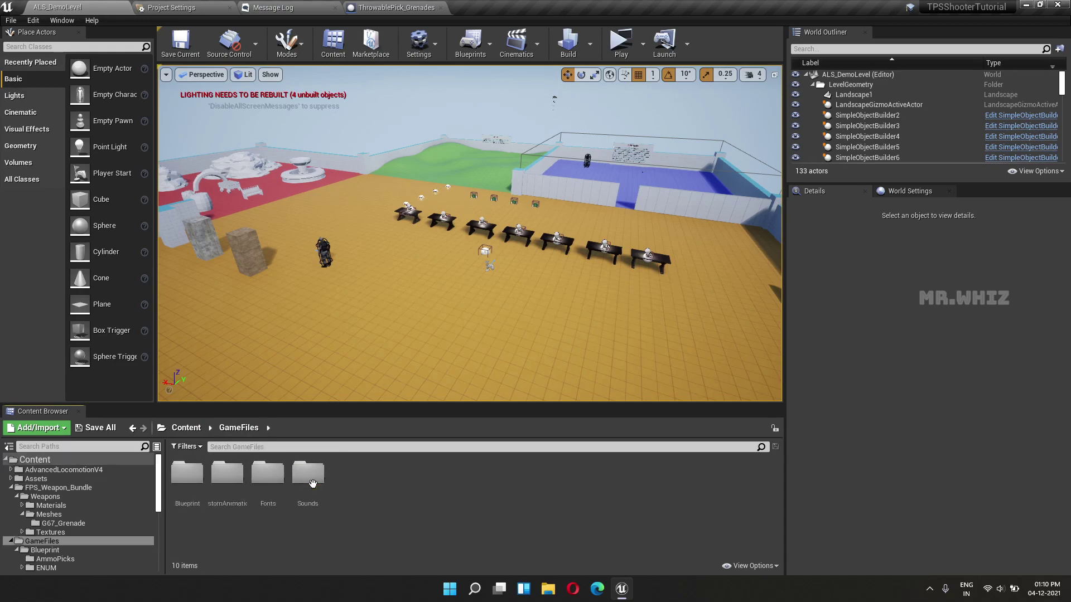
{"action": "double_click", "coordinate": [187, 473]}
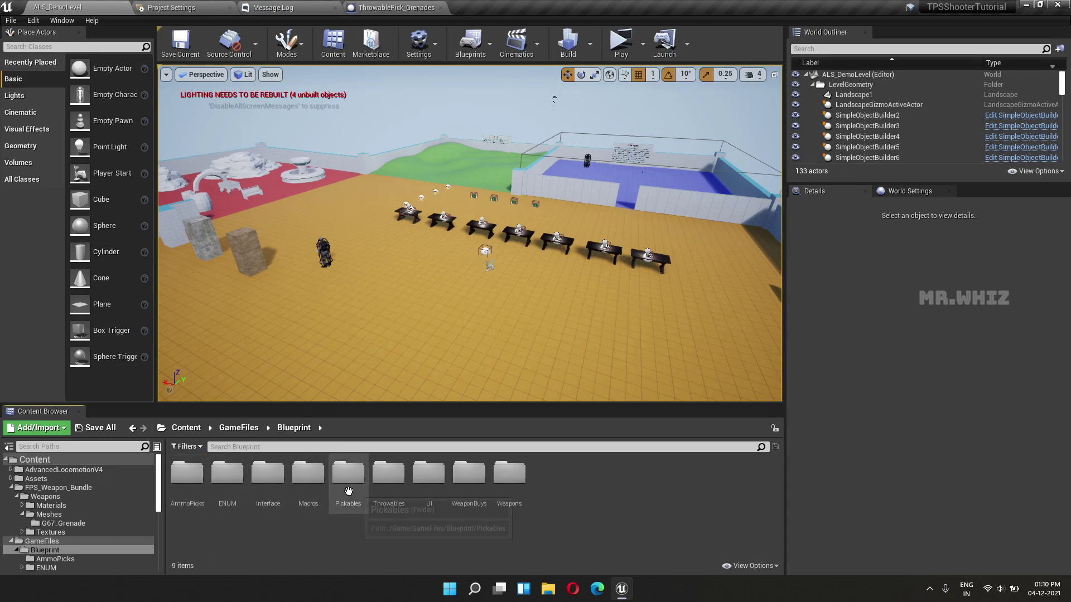
{"action": "double_click", "coordinate": [391, 474]}
{"action": "double_click", "coordinate": [228, 474]}
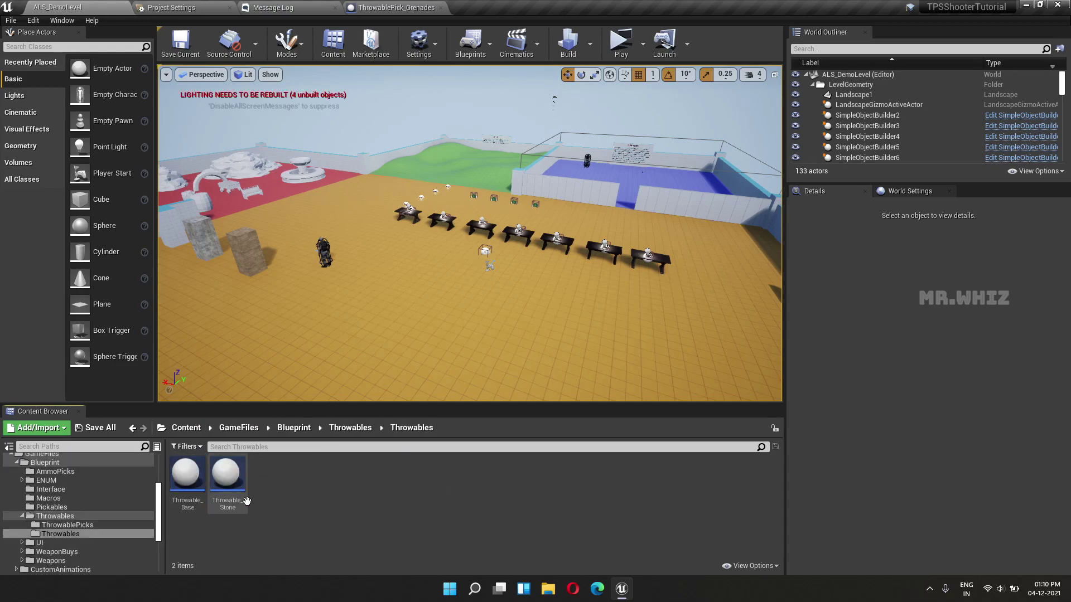
{"action": "right_click", "coordinate": [198, 483]}
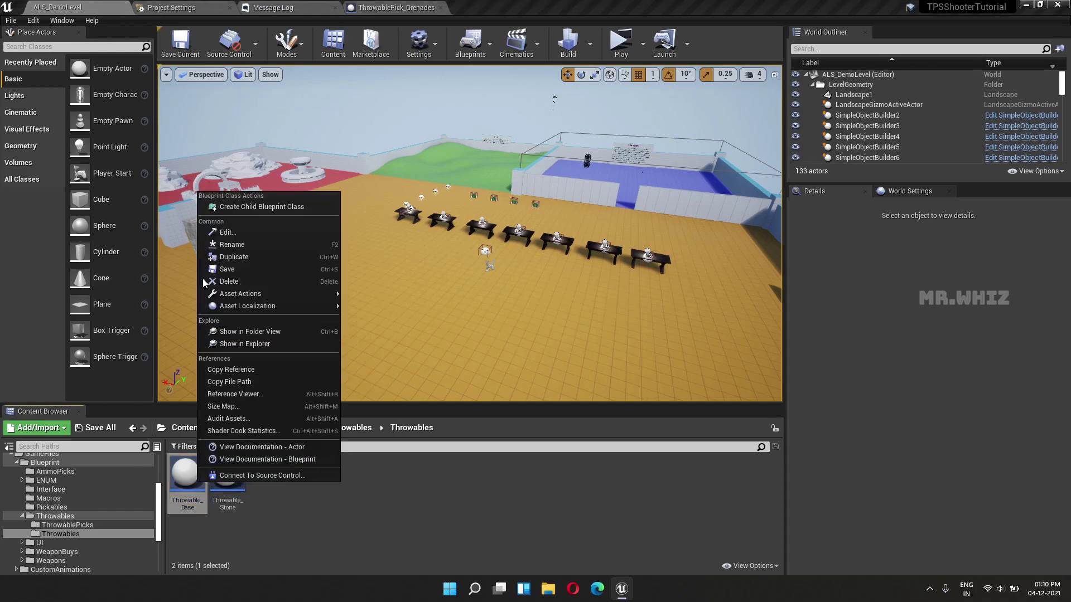
{"action": "left_click", "coordinate": [242, 207]}
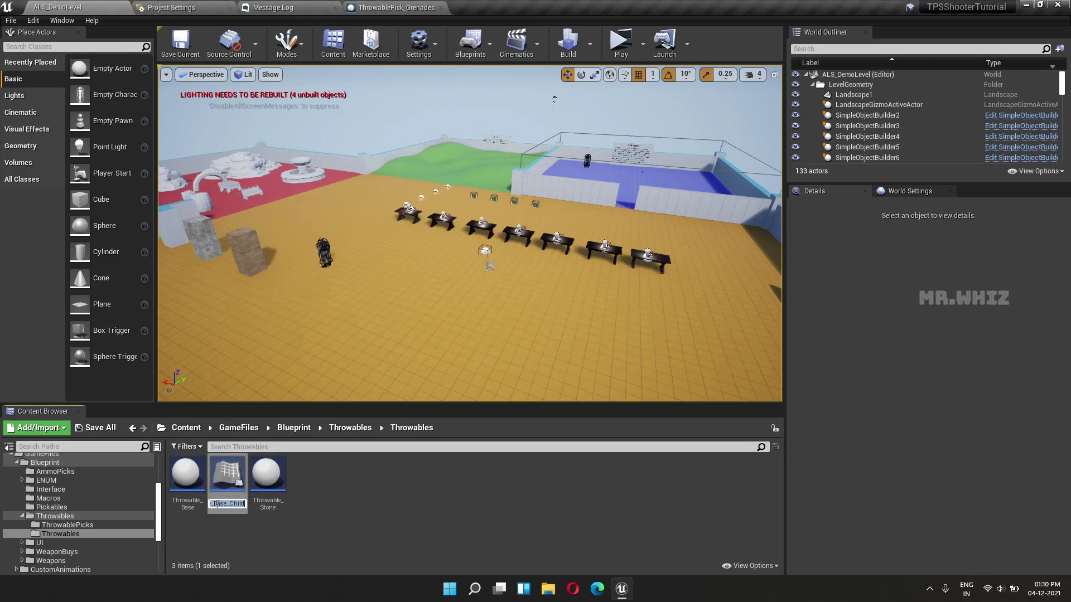
{"action": "type", "text": "Throwable_Grenades"}
{"action": "key", "text": "Return"}
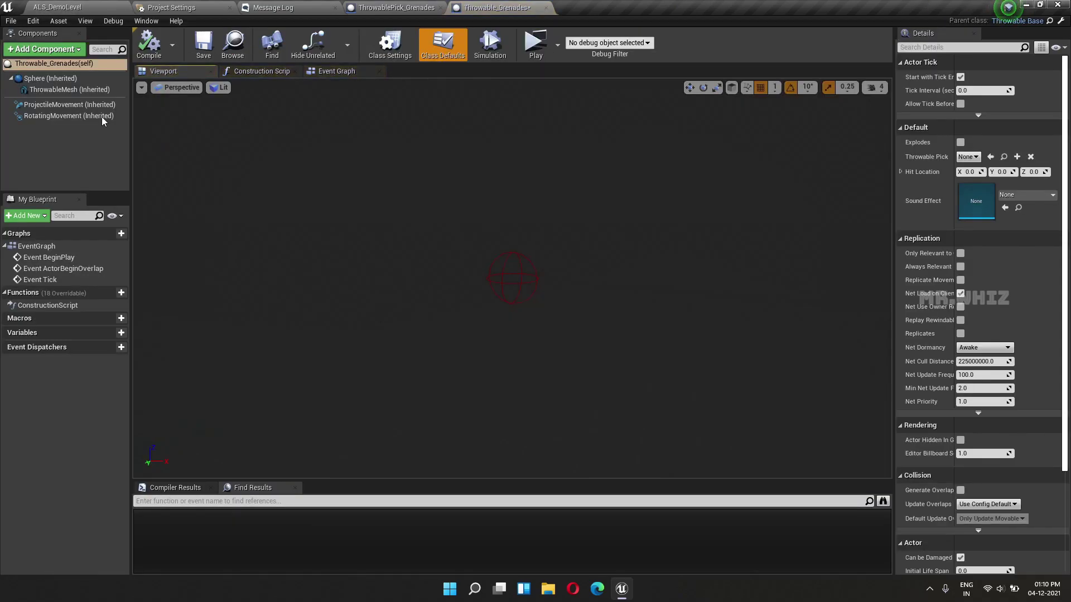
- Set the ThrowableMesh component's static mesh to SM_G67, found by searching 'g6'
{"action": "left_click", "coordinate": [75, 88]}
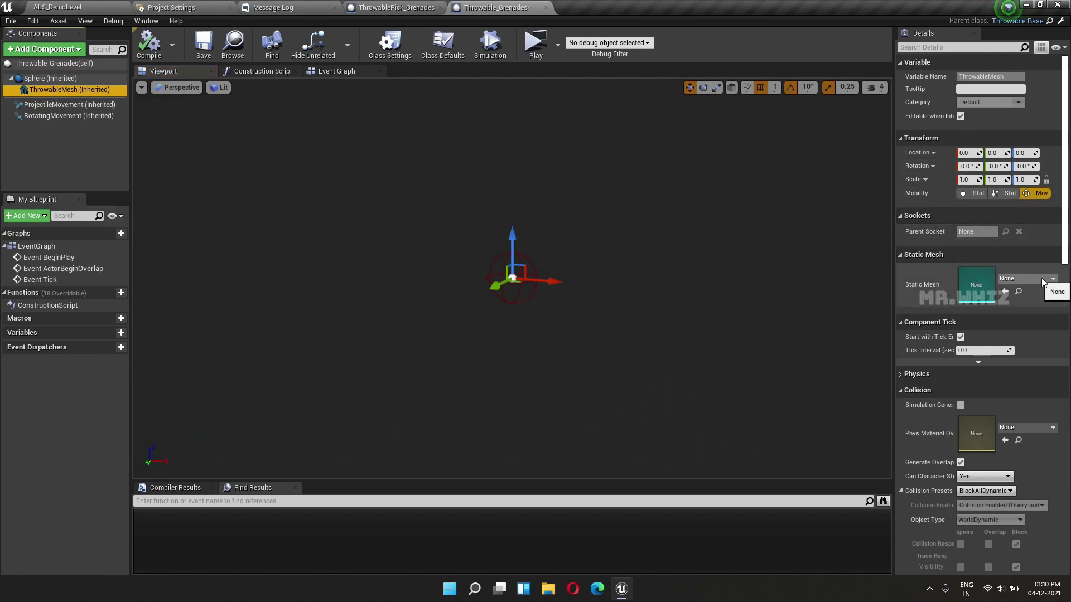
{"action": "left_click", "coordinate": [1042, 281]}
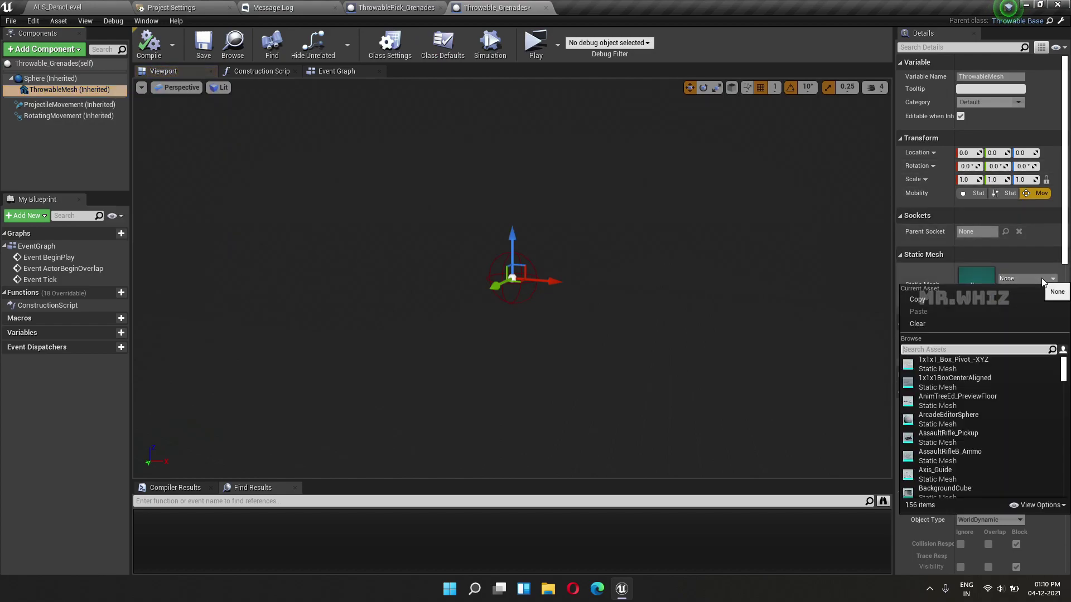
{"action": "type", "text": "g6"}
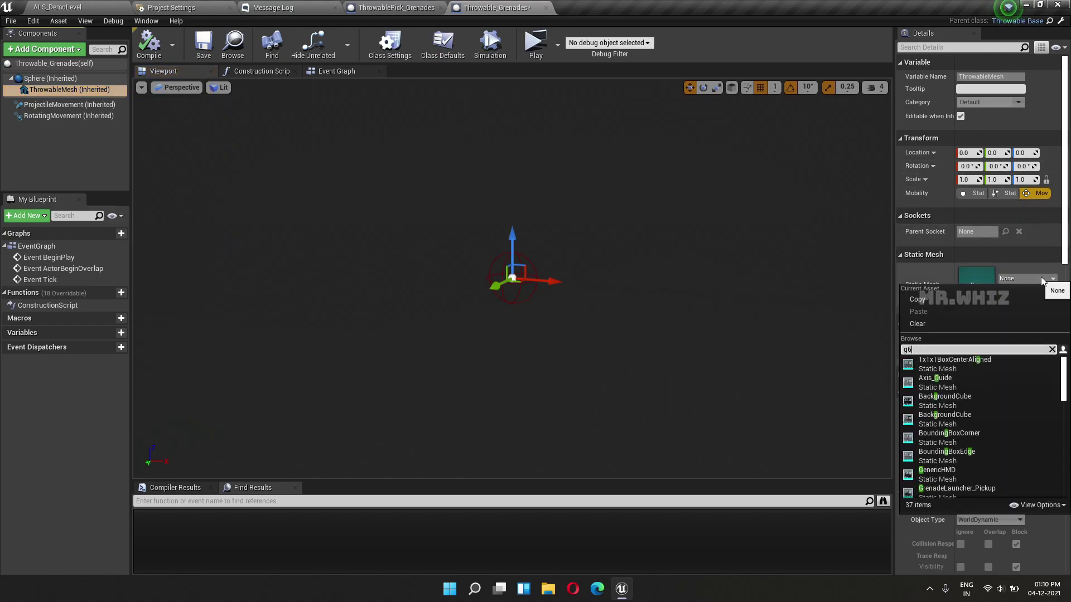
{"action": "left_click", "coordinate": [992, 367]}
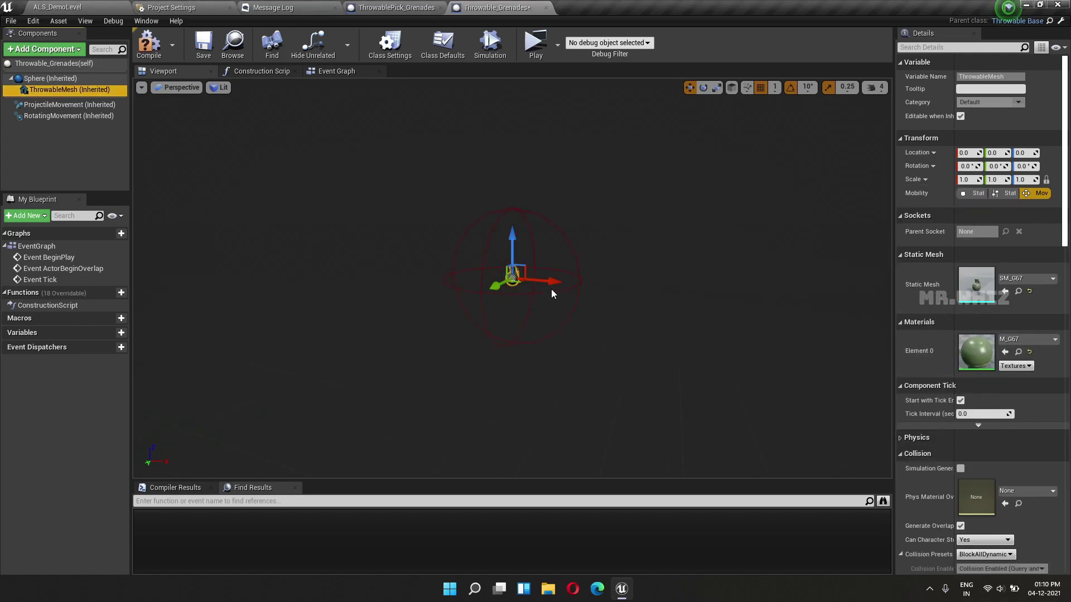
- Drag the Sphere component's radius down to about 5.4 (5.395865)
{"action": "left_click", "coordinate": [50, 78]}
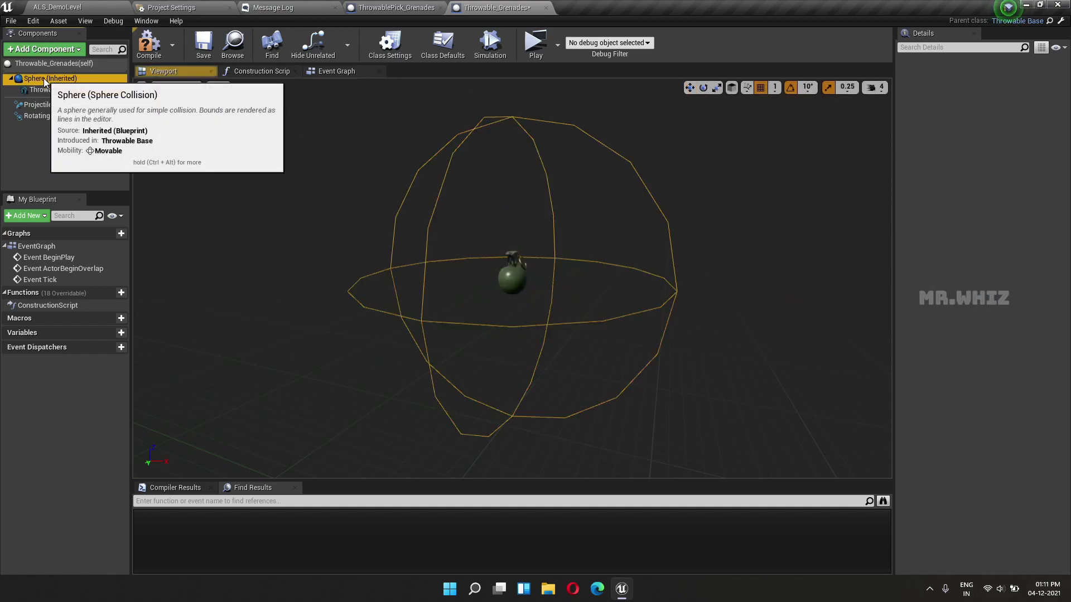
{"action": "left_click_drag", "start_coordinate": [1010, 243], "coordinate": [959, 244]}
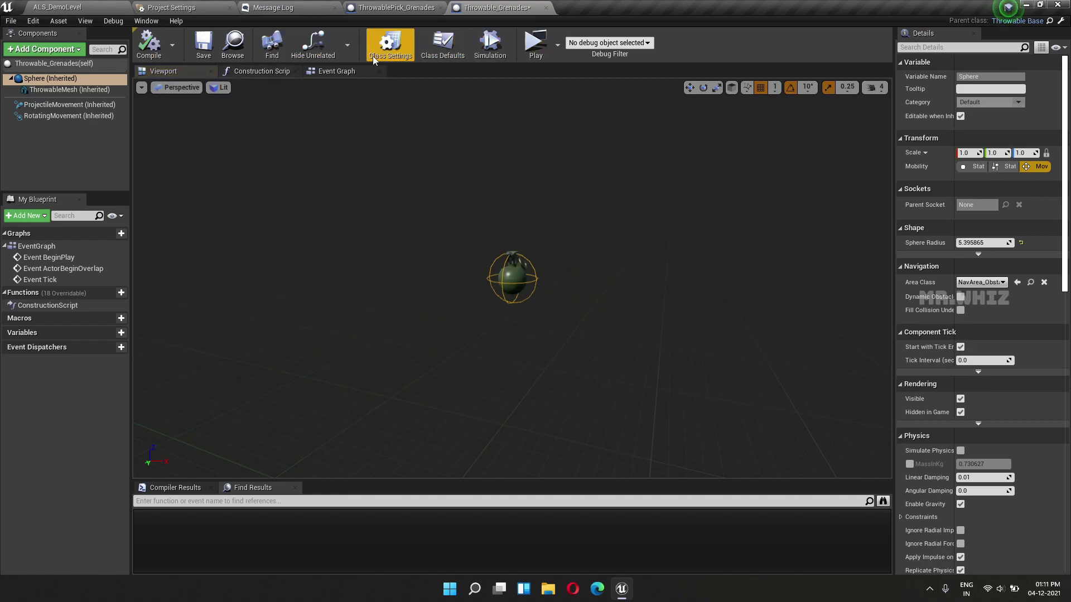
- In Throwable_Grenades' class defaults, set Throwable Pick to ThrowablePick_Grenades, enable Explodes, and save
{"action": "left_click", "coordinate": [55, 63]}
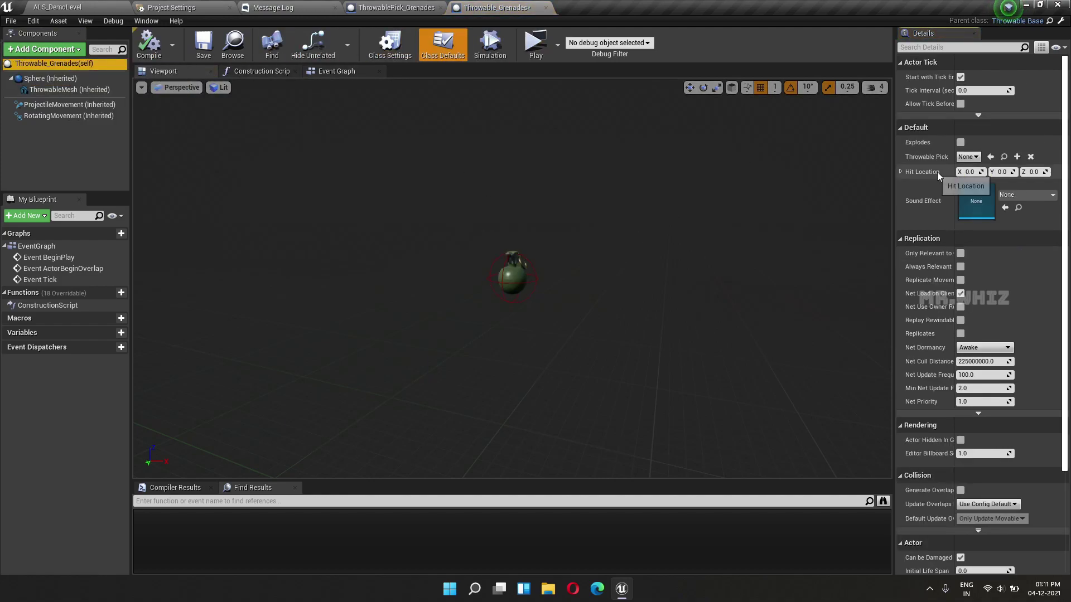
{"action": "left_click", "coordinate": [978, 158]}
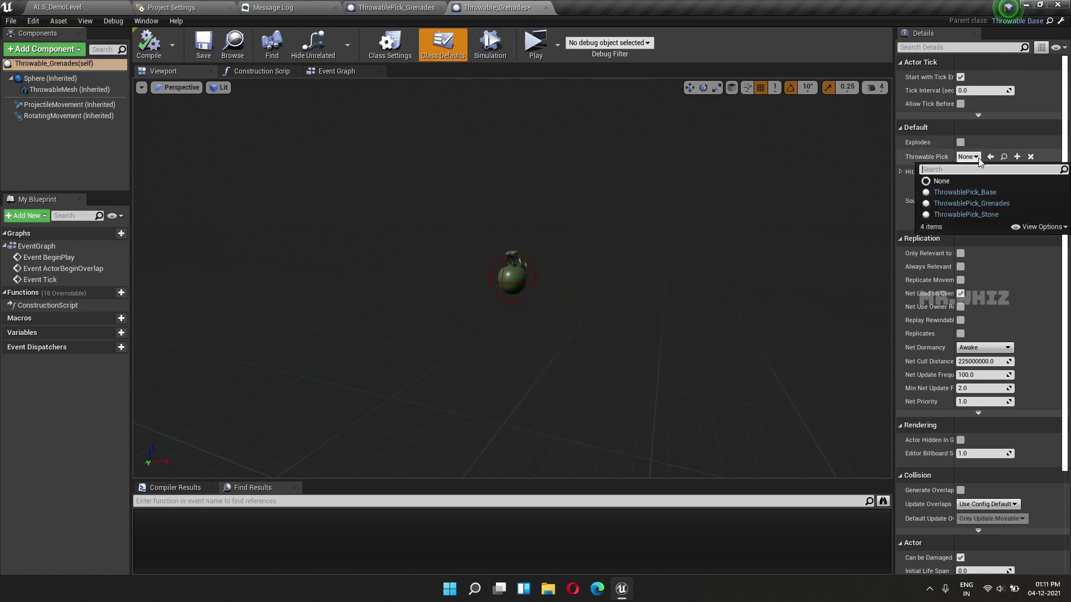
{"action": "left_click", "coordinate": [971, 205]}
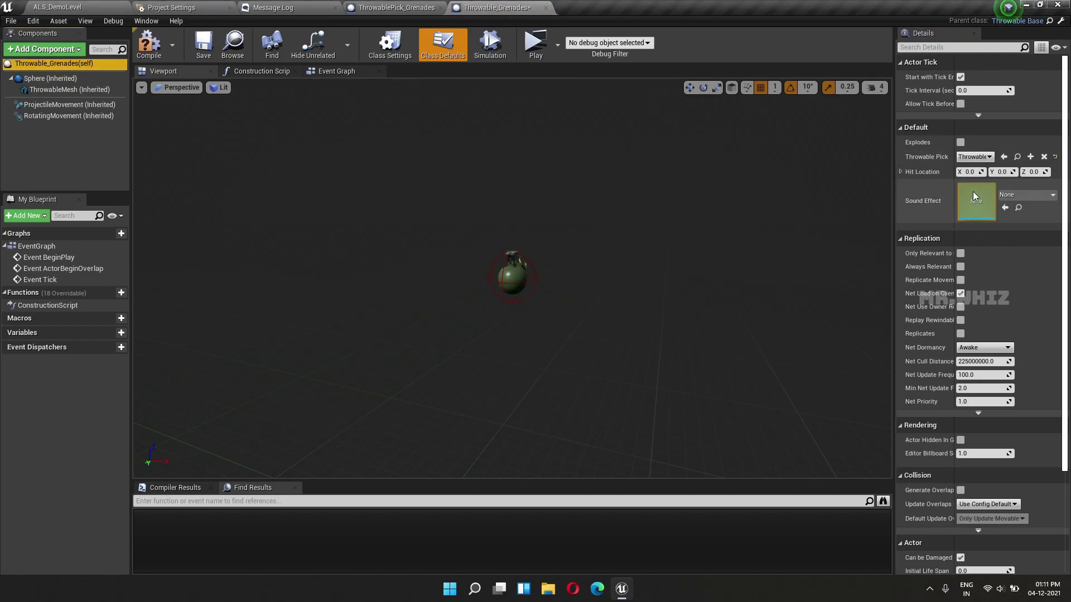
{"action": "left_click", "coordinate": [960, 143]}
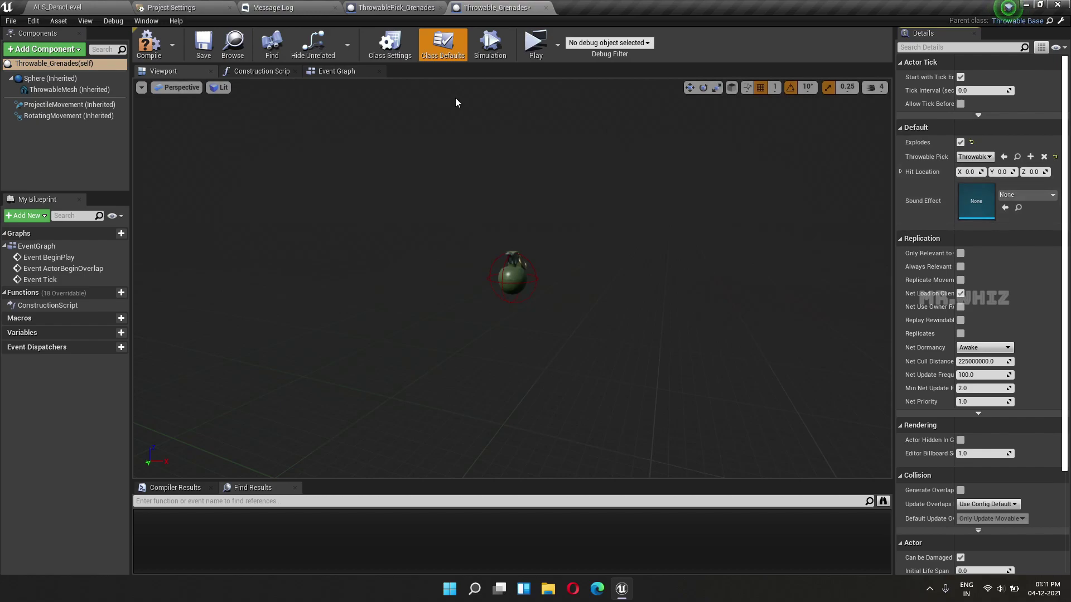
{"action": "left_click", "coordinate": [207, 46]}
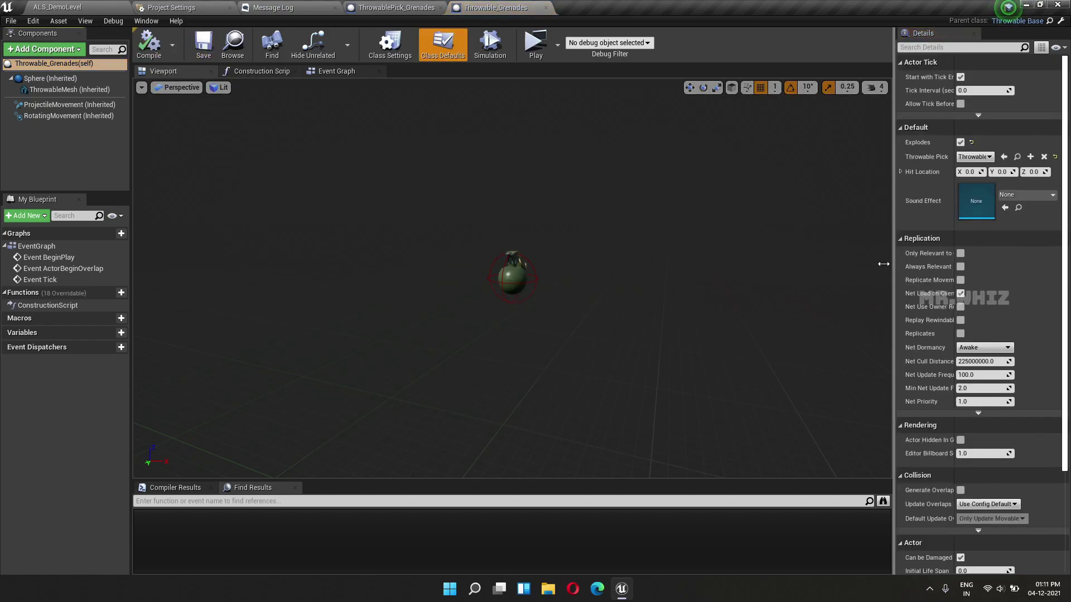
{"action": "left_click_drag", "start_coordinate": [895, 262], "coordinate": [846, 263]}
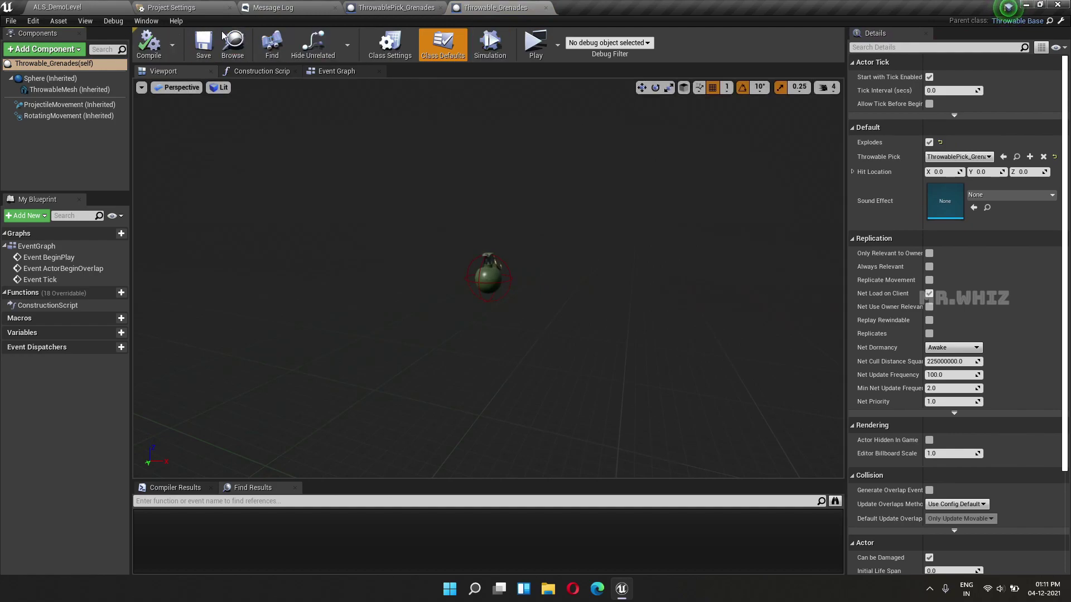
{"action": "left_click", "coordinate": [411, 10]}
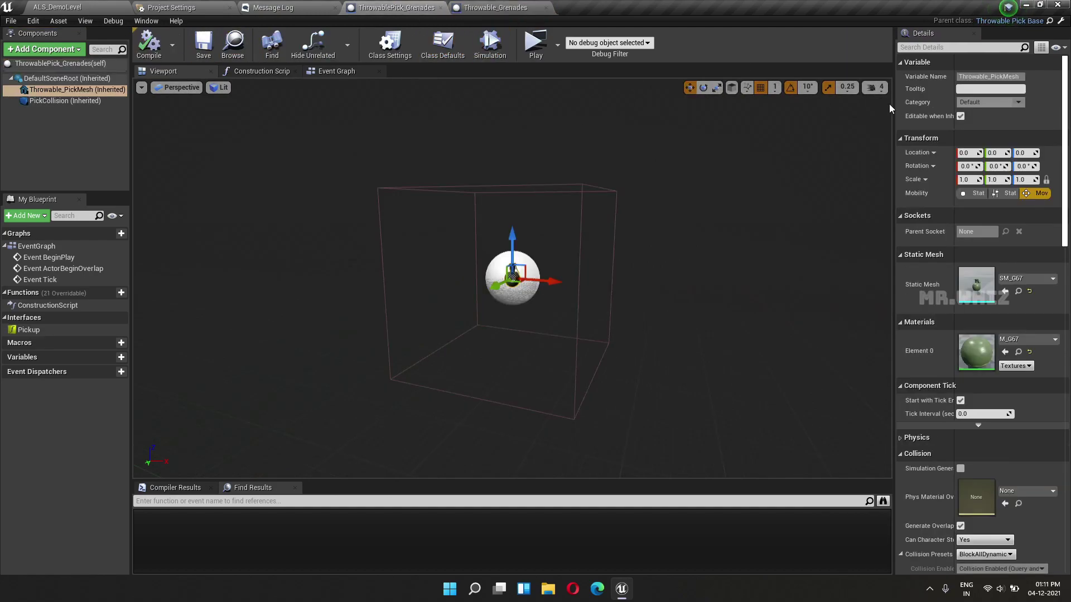
- Set ThrowablePick_Grenades' Throwable Actor to Throwable_Grenades, then compile and save
{"action": "left_click", "coordinate": [56, 63]}
{"action": "left_click", "coordinate": [978, 188]}
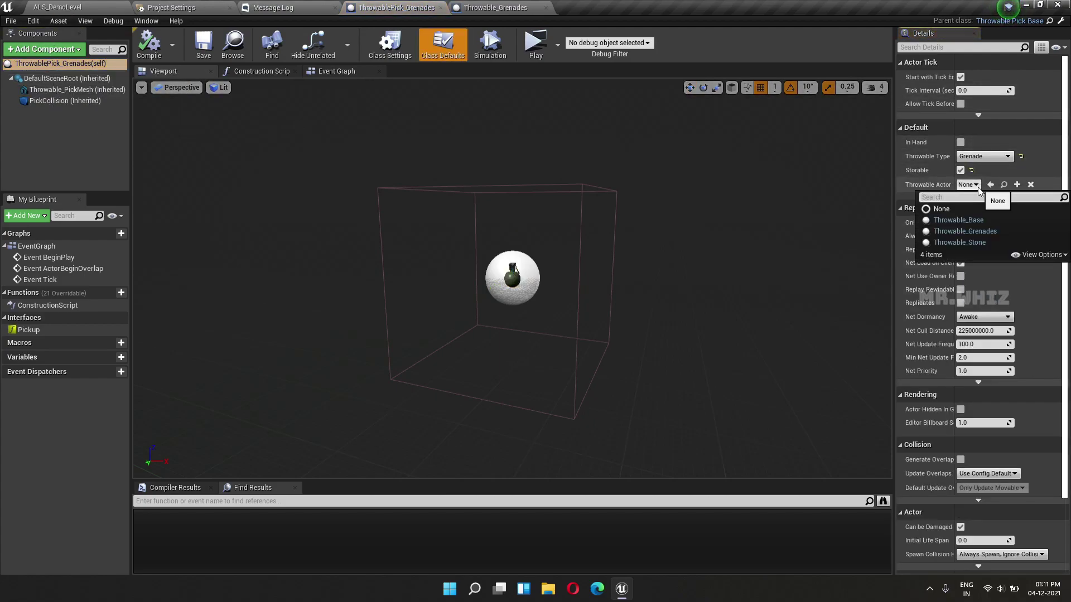
{"action": "left_click", "coordinate": [972, 233]}
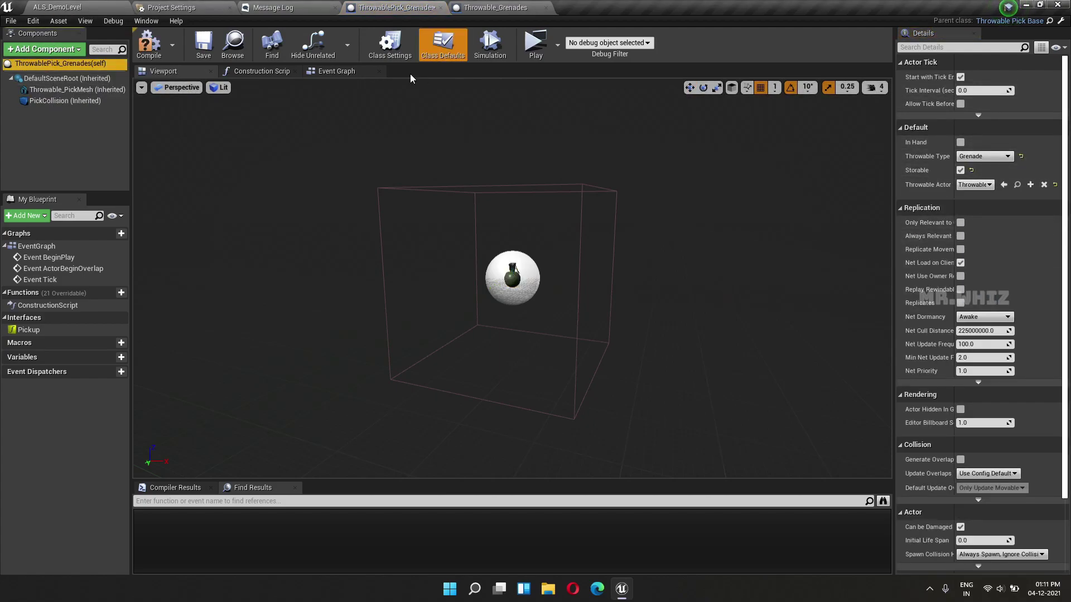
{"action": "left_click", "coordinate": [149, 47]}
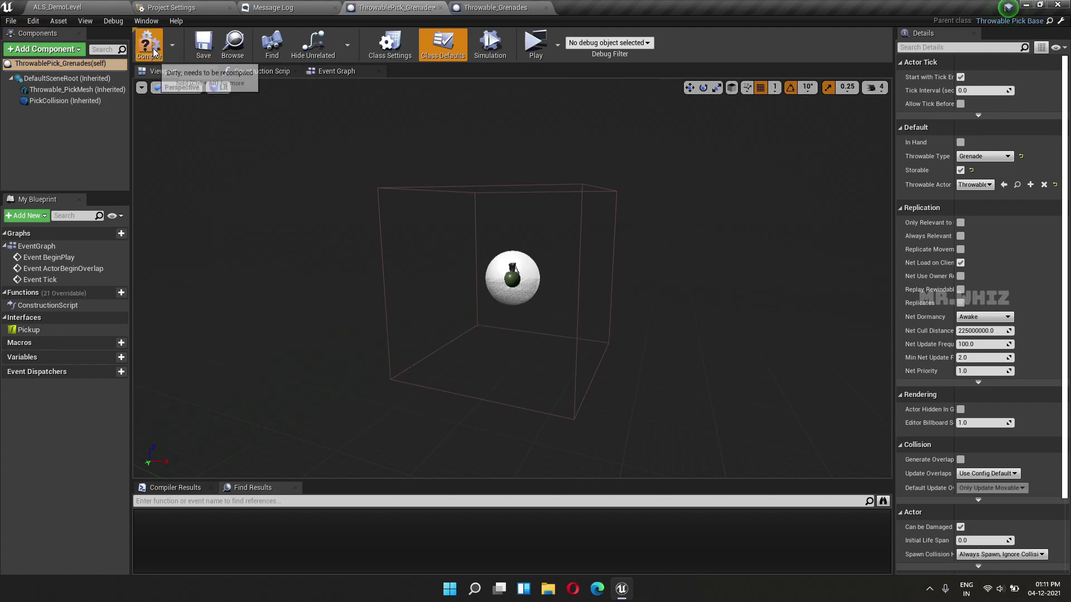
{"action": "left_click", "coordinate": [199, 49]}
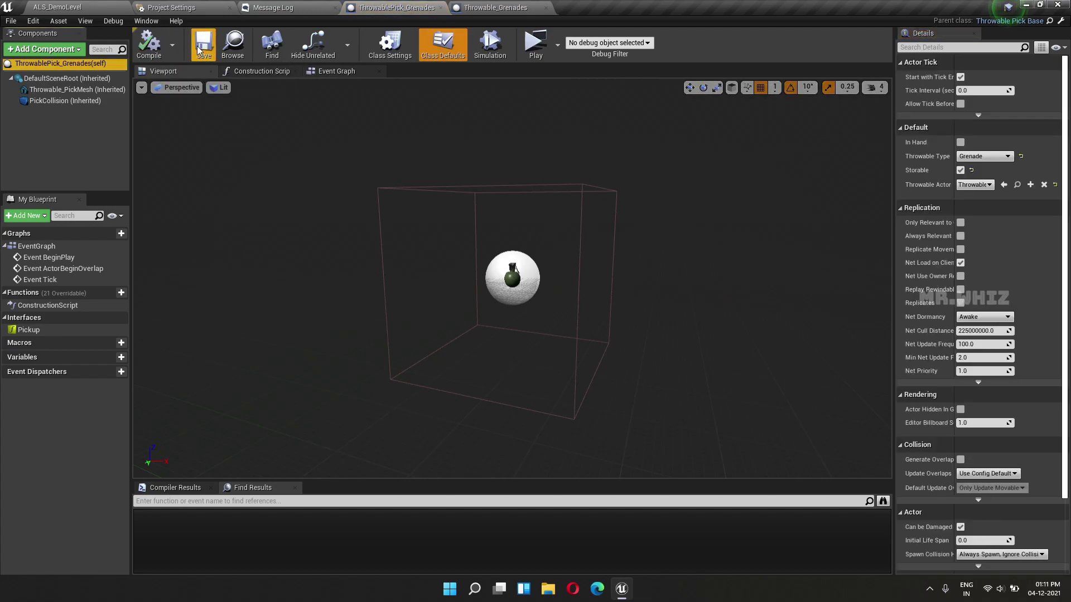
- Place ThrowablePick_Grenades on the ALS_DemoLevel floor near the tables, frame it, and start Play
{"action": "left_click", "coordinate": [88, 8]}
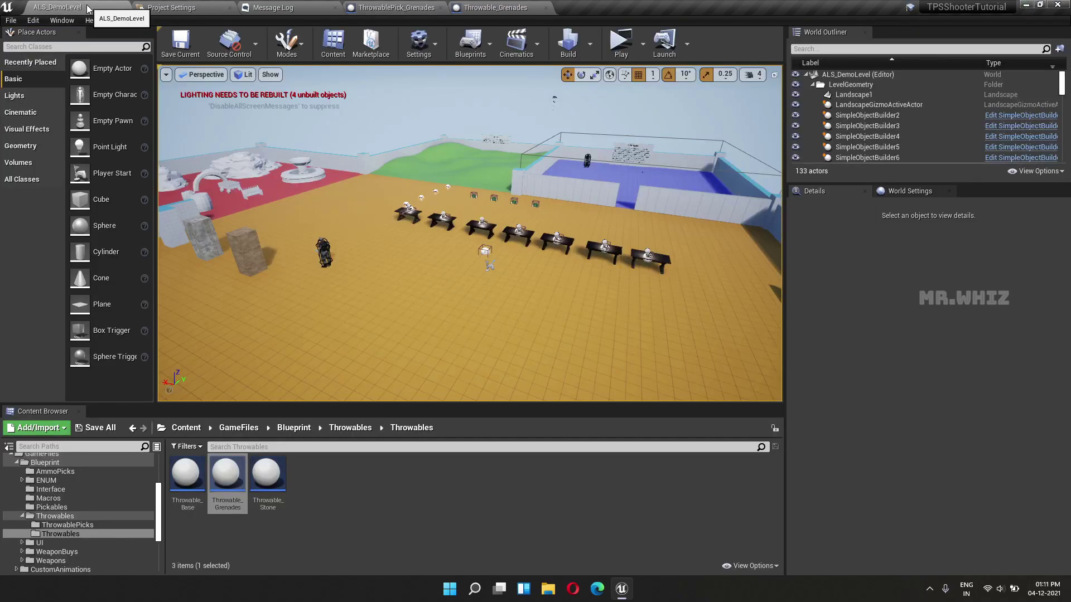
{"action": "left_click", "coordinate": [349, 428]}
{"action": "double_click", "coordinate": [187, 474]}
{"action": "mouse_move", "coordinate": [227, 474]}
{"action": "left_mouse_down"}
{"action": "mouse_move", "coordinate": [356, 398]}
{"action": "mouse_move", "coordinate": [525, 263]}
{"action": "left_mouse_up"}
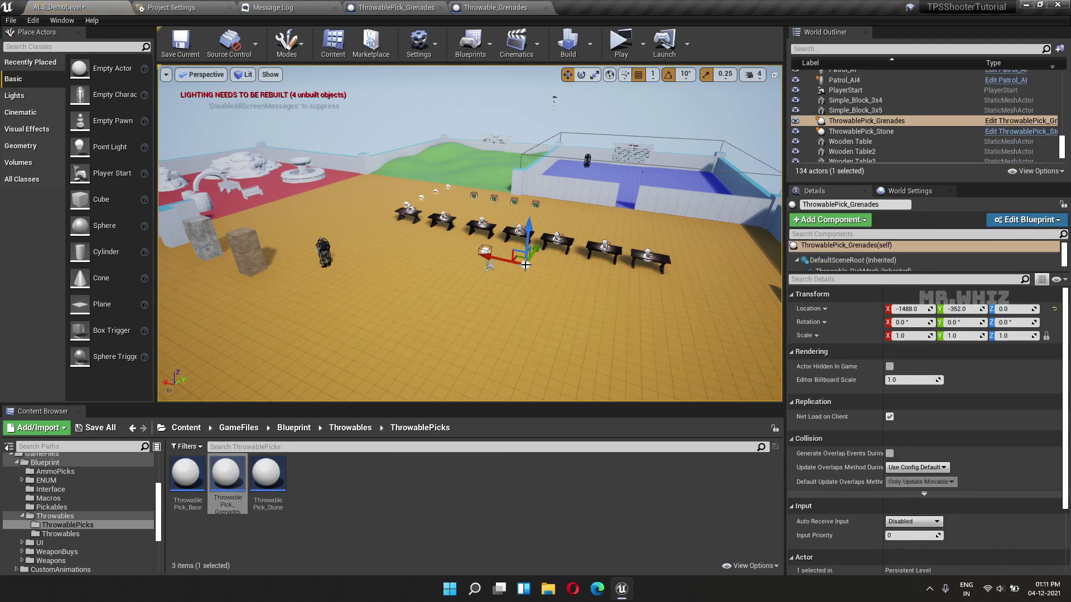
{"action": "key", "text": "f"}
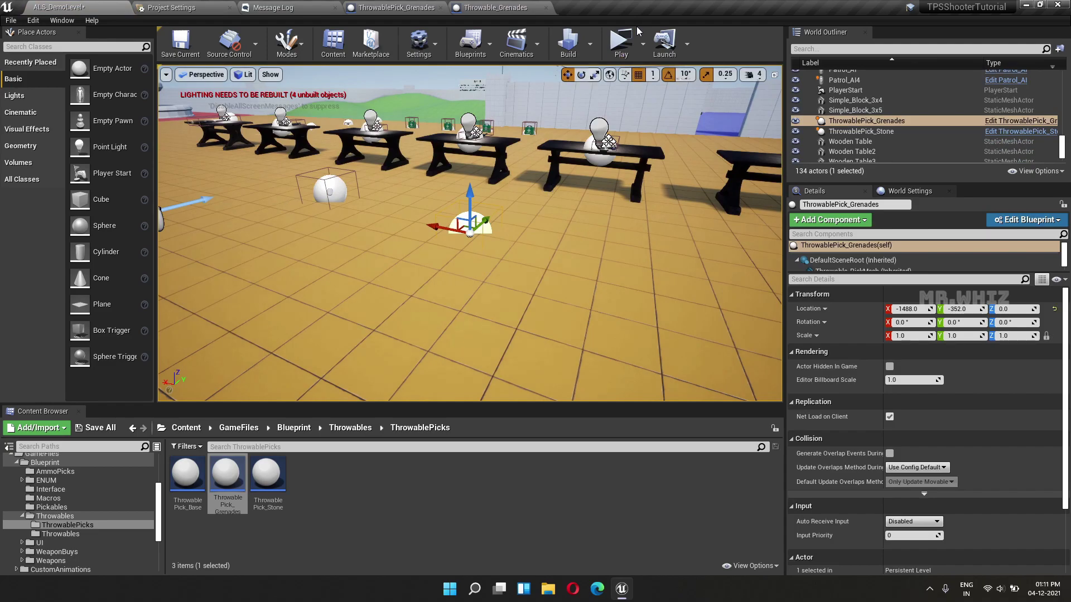
{"action": "left_click", "coordinate": [629, 42]}
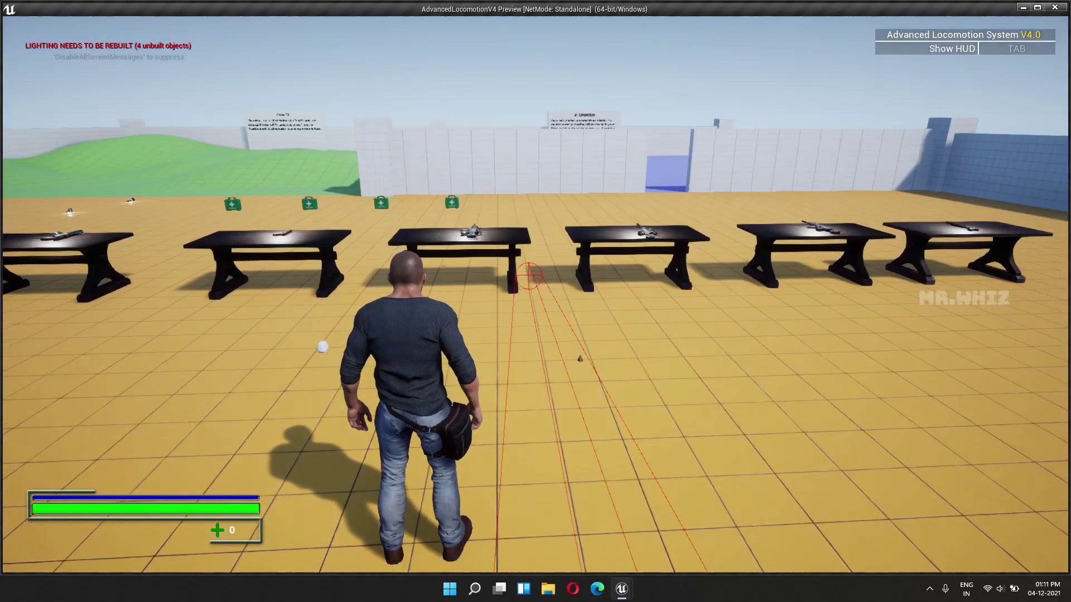
- Walk forward to the grenade until the 'Press E To Pick Grenade' prompt appears, then stop playing
{"action": "key", "text": "w"}
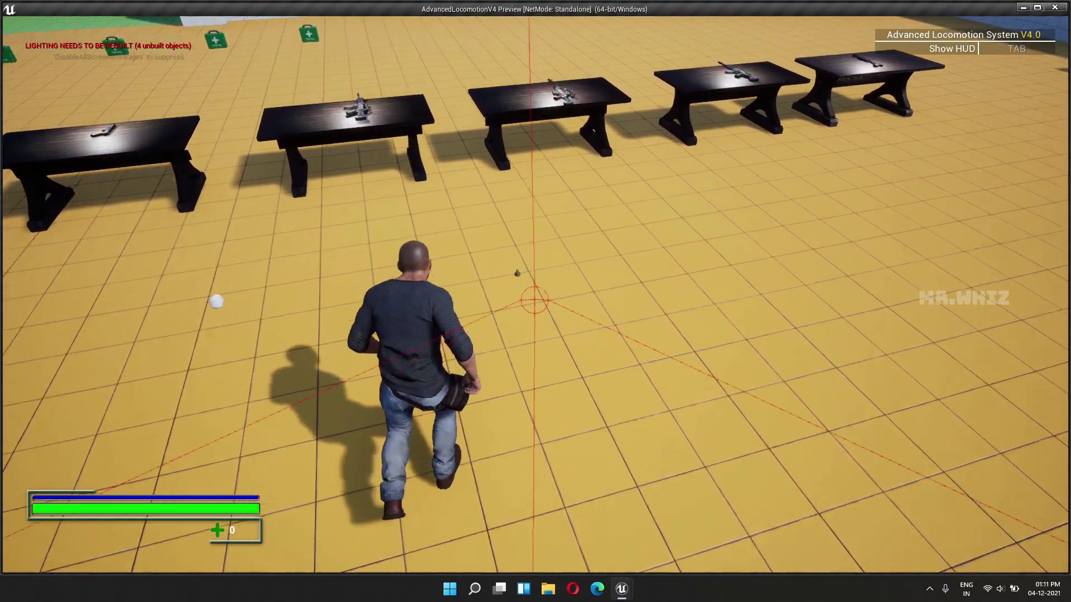
{"action": "key", "text": "w"}
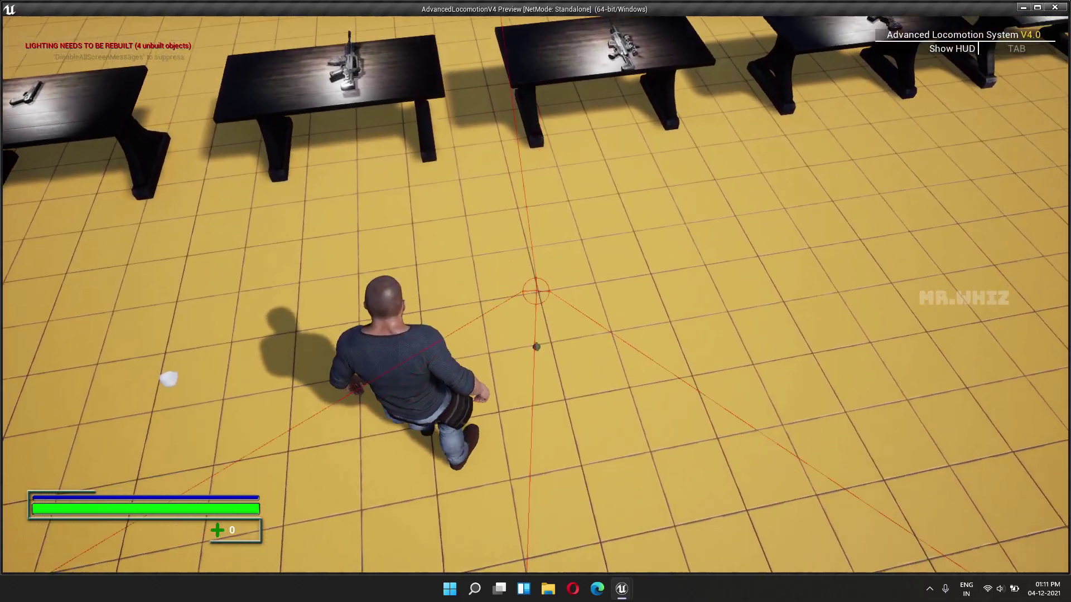
{"action": "key", "text": "w"}
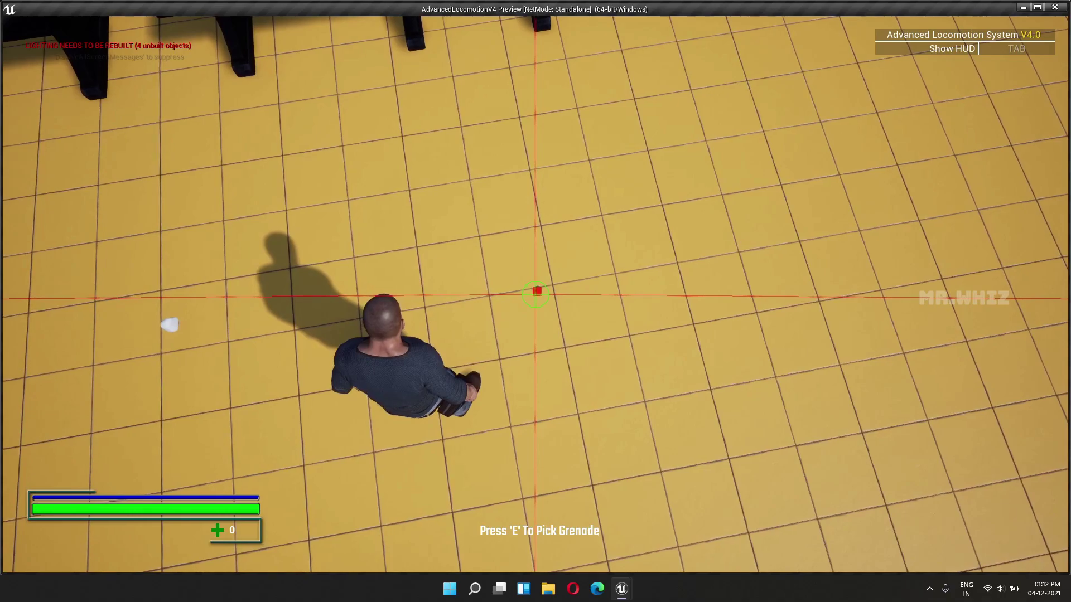
{"action": "key", "text": "Escape"}
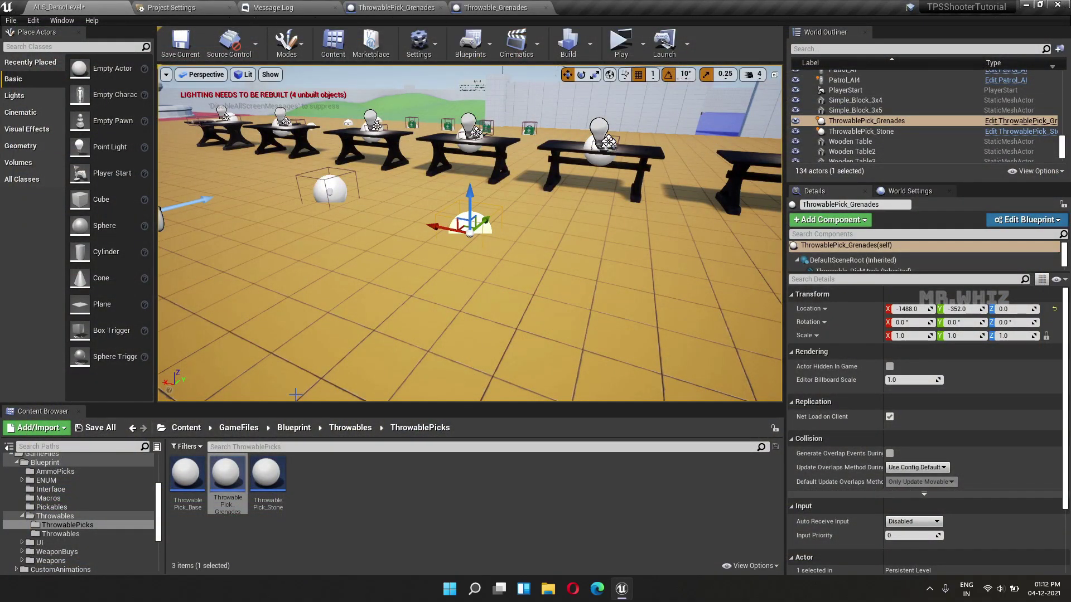
- Open the PlayerCharacter blueprint from Content > AdvancedLocomotionV4 > Blueprints > CharacterLogic
{"action": "left_click", "coordinate": [186, 428]}
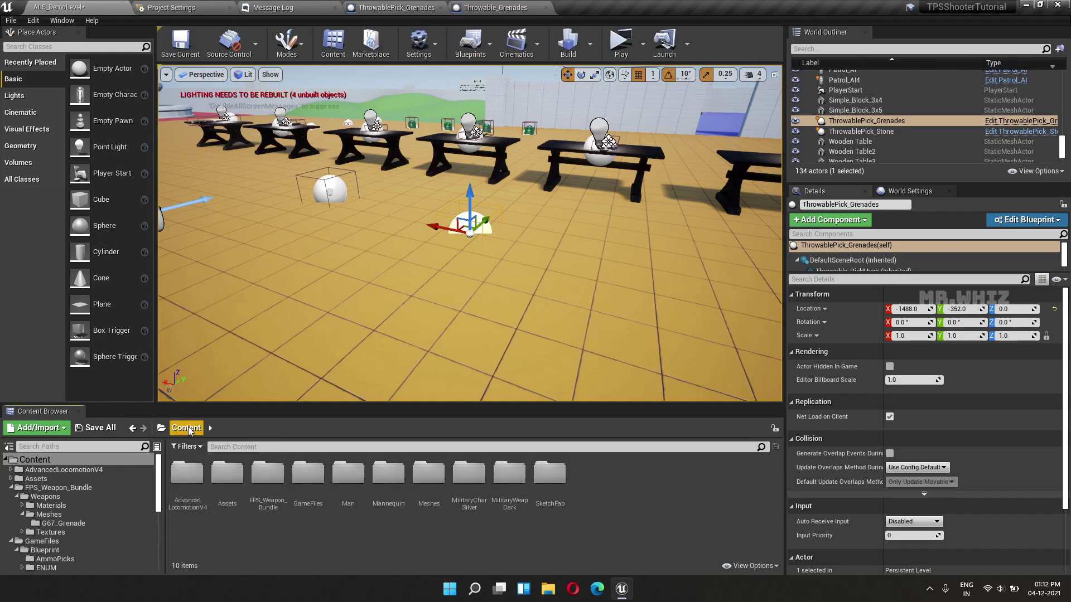
{"action": "double_click", "coordinate": [194, 485]}
{"action": "double_click", "coordinate": [226, 477]}
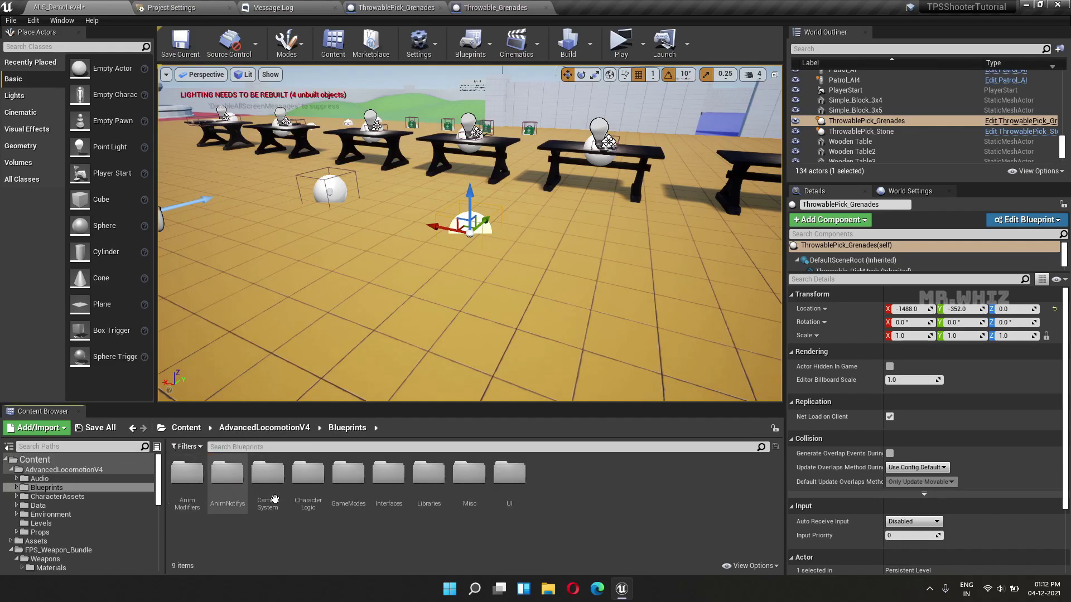
{"action": "double_click", "coordinate": [308, 475]}
{"action": "double_click", "coordinate": [389, 479]}
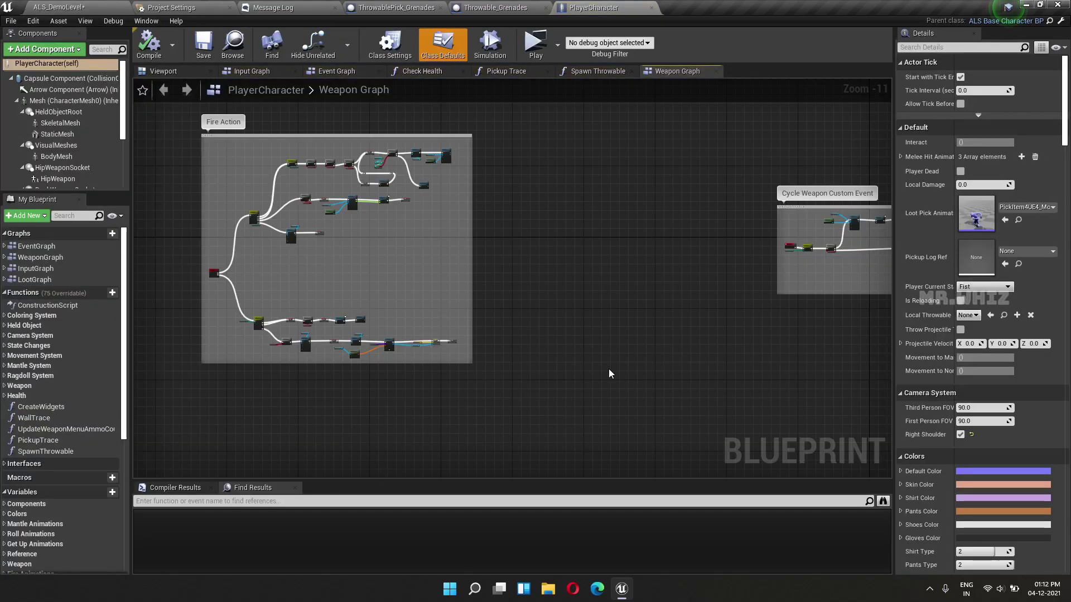
- Switch to the Spawn Throwable graph and zoom to 1:1 on its Branch and Switch nodes
{"action": "right_click_drag", "start_coordinate": [609, 373], "coordinate": [483, 312]}
{"action": "left_click", "coordinate": [596, 72]}
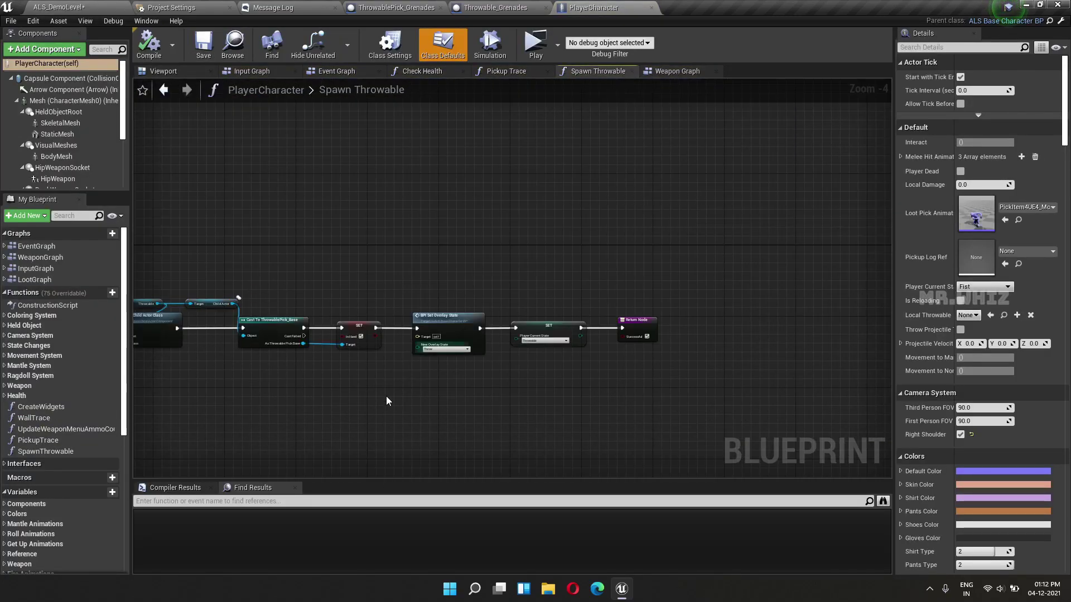
{"action": "scroll", "coordinate": [478, 389], "scroll_direction": "up", "scroll_amount": 3}
{"action": "scroll", "coordinate": [478, 389], "scroll_direction": "up", "scroll_amount": 1}
{"action": "scroll", "coordinate": [423, 373], "scroll_direction": "up", "scroll_amount": 1}
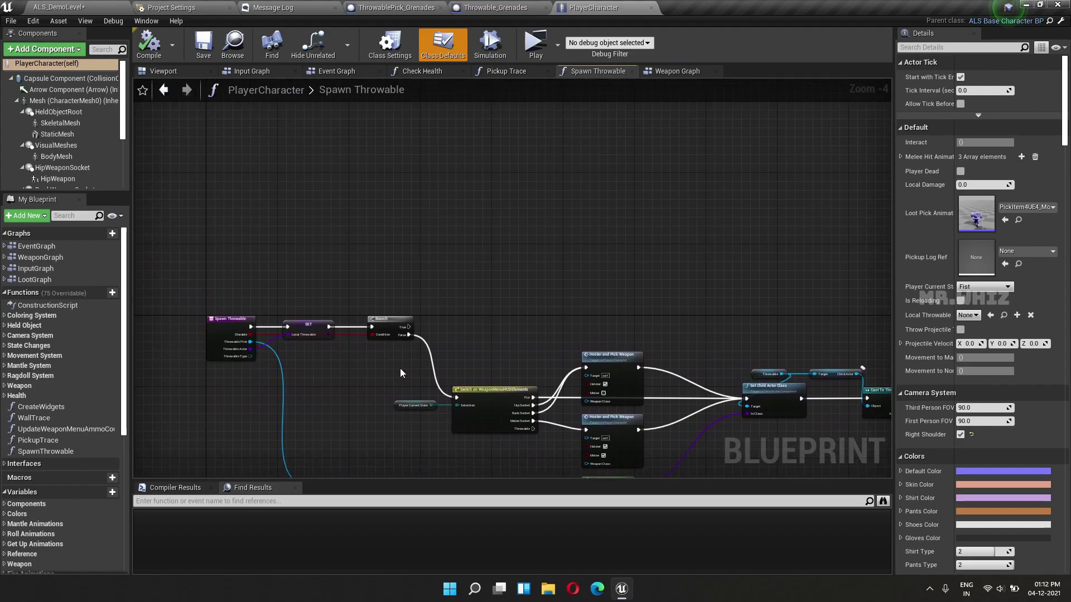
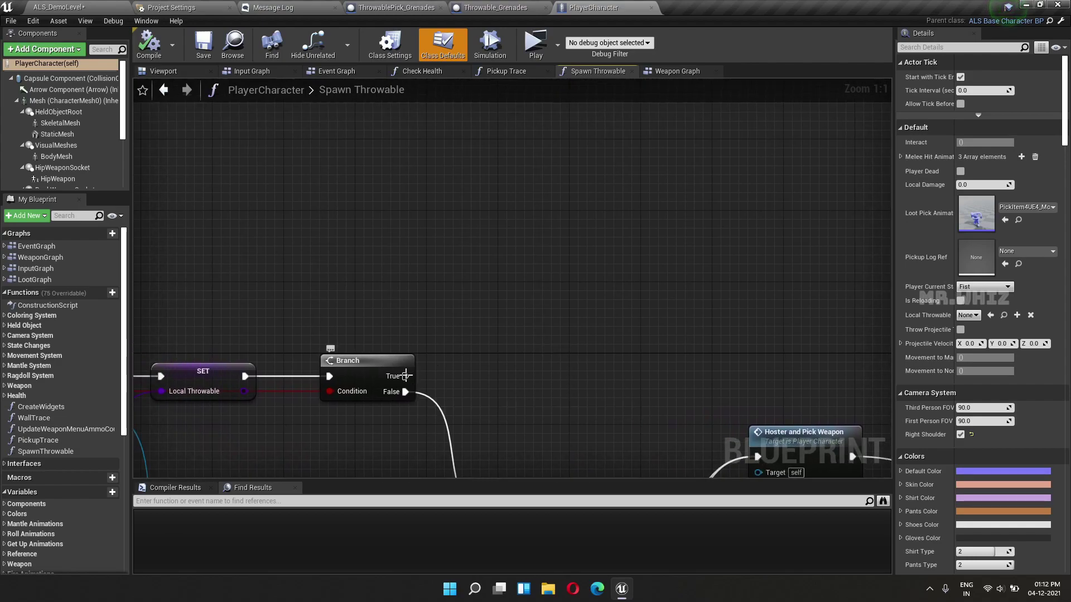
- Add a Switch on Throwable_Enum after the Branch's True output and wire Throwable Type into its Selection pin
{"action": "left_click_drag", "start_coordinate": [413, 377], "coordinate": [509, 153]}
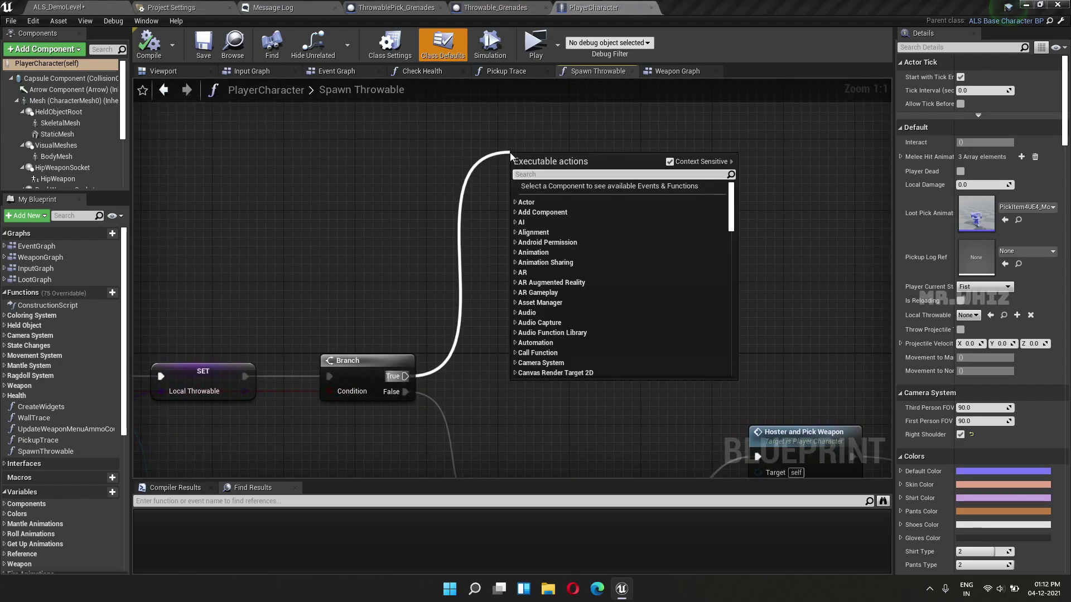
{"action": "type", "text": "switch"}
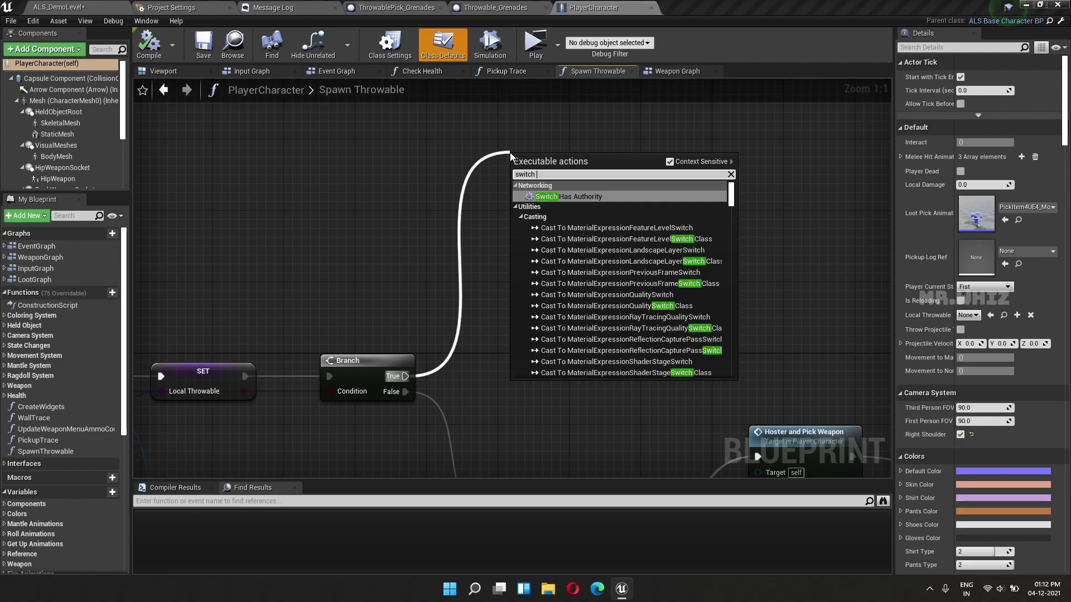
{"action": "type", "text": " on int"}
{"action": "key", "text": "Return"}
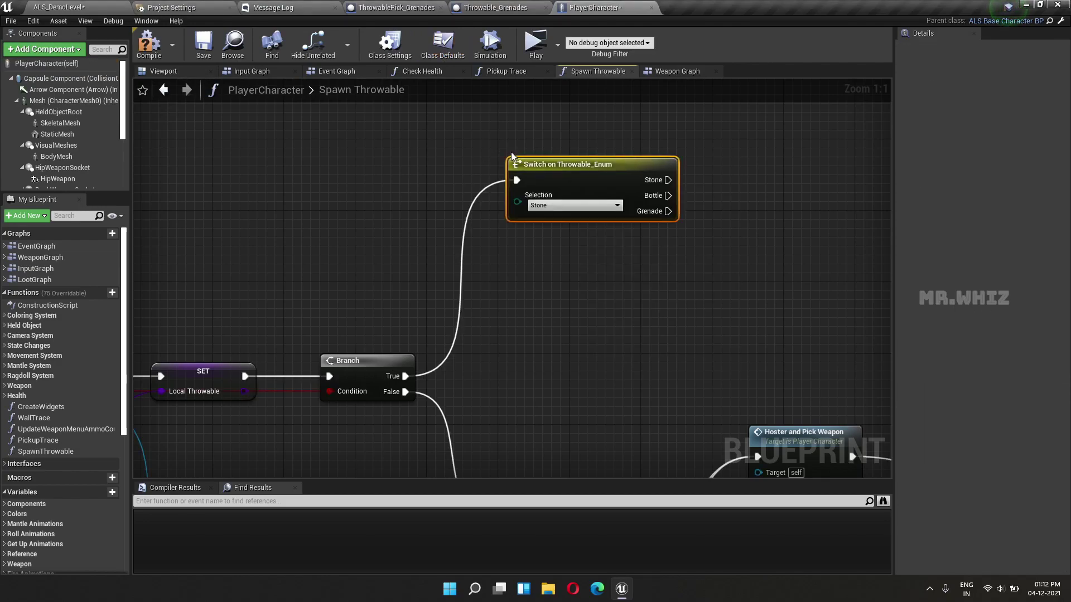
{"action": "right_click_drag", "start_coordinate": [143, 365], "coordinate": [349, 342]}
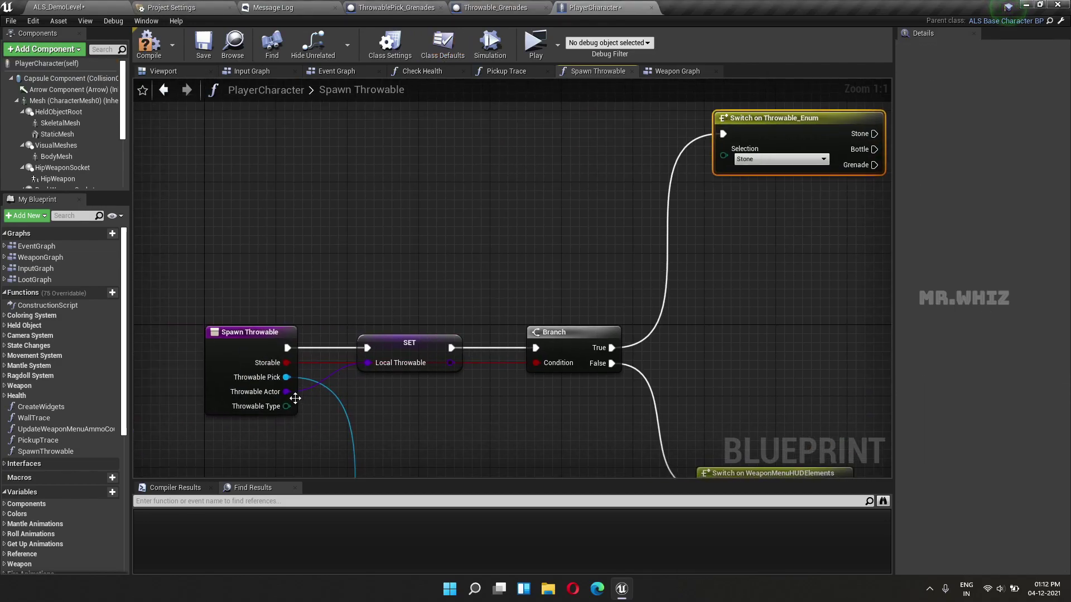
{"action": "left_click_drag", "start_coordinate": [287, 406], "coordinate": [725, 149]}
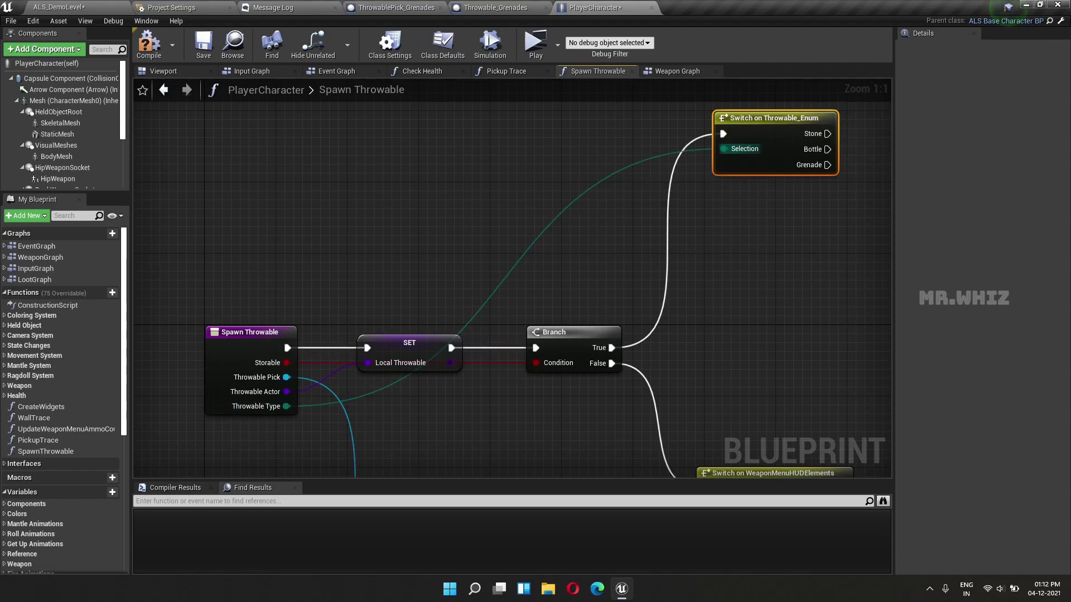
{"action": "mouse_move", "coordinate": [781, 210]}
{"action": "right_mouse_down"}
{"action": "mouse_move", "coordinate": [378, 214]}
{"action": "mouse_move", "coordinate": [334, 248]}
{"action": "right_mouse_up"}
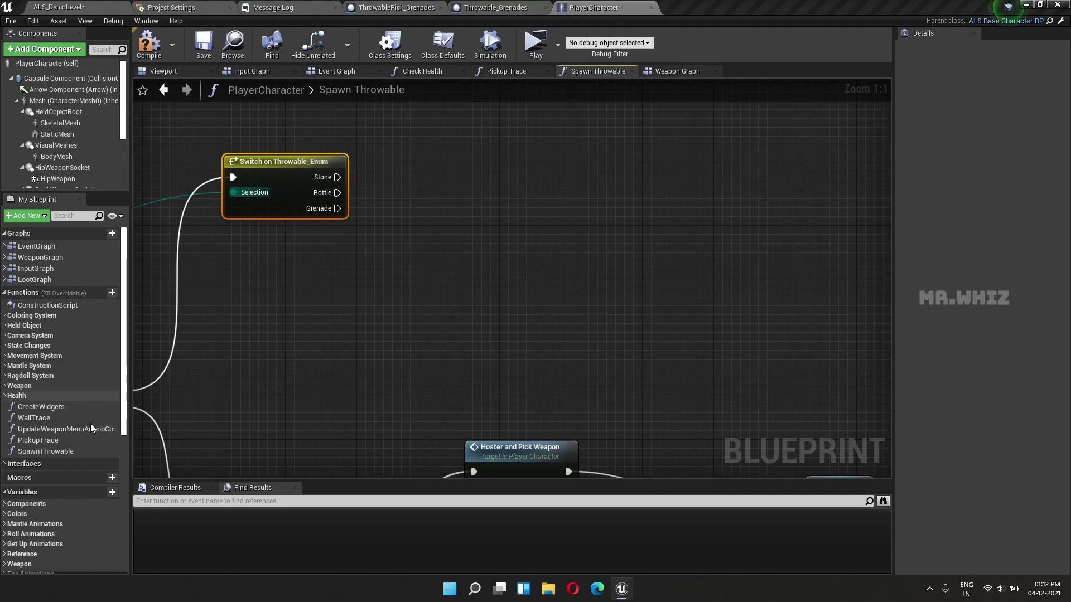
- Create the Integer variable Grenades, then a second variable named MaxGrenades
{"action": "scroll", "coordinate": [91, 483], "scroll_direction": "down", "scroll_amount": 10}
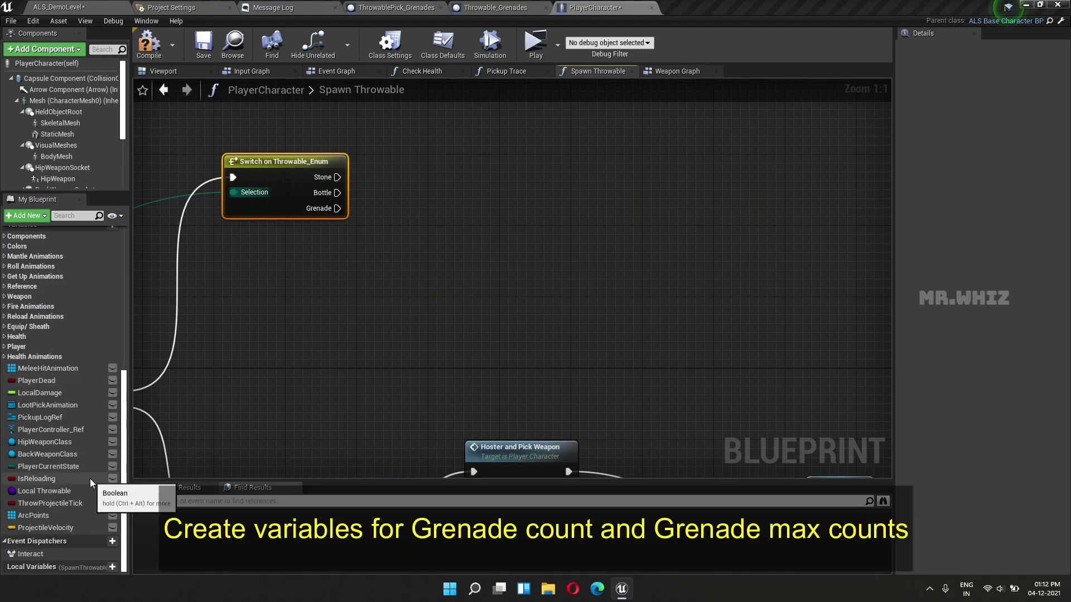
{"action": "scroll", "coordinate": [89, 479], "scroll_direction": "up", "scroll_amount": 1}
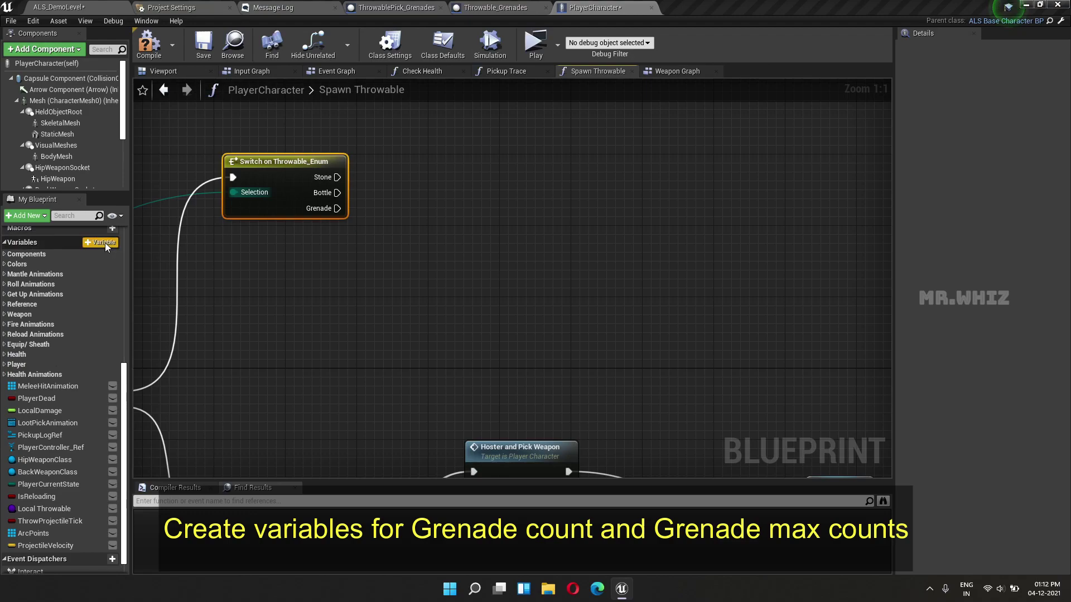
{"action": "left_click", "coordinate": [105, 243]}
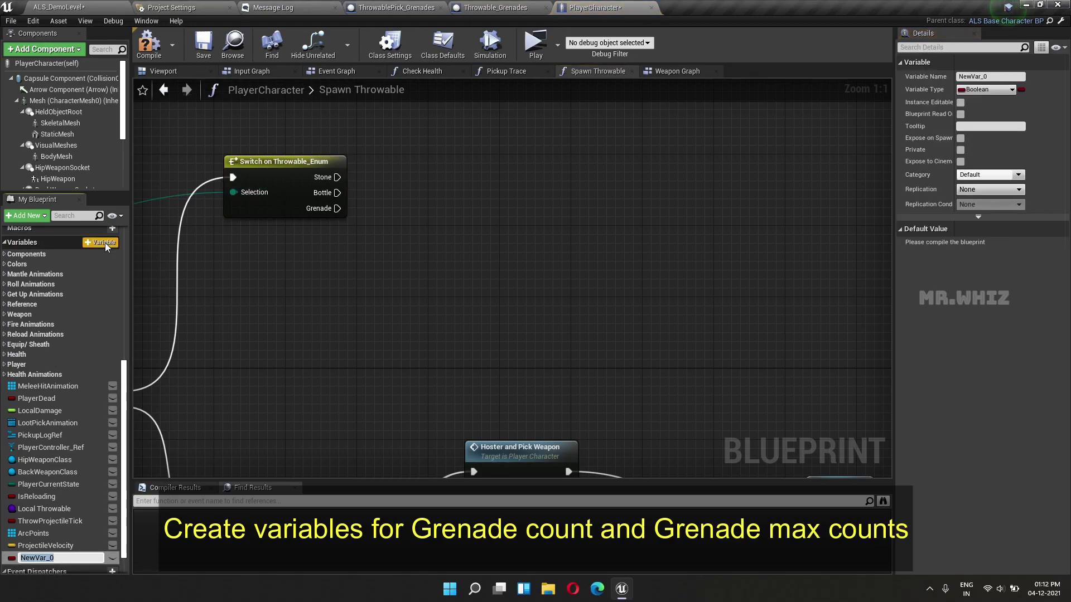
{"action": "type", "text": "Grenades"}
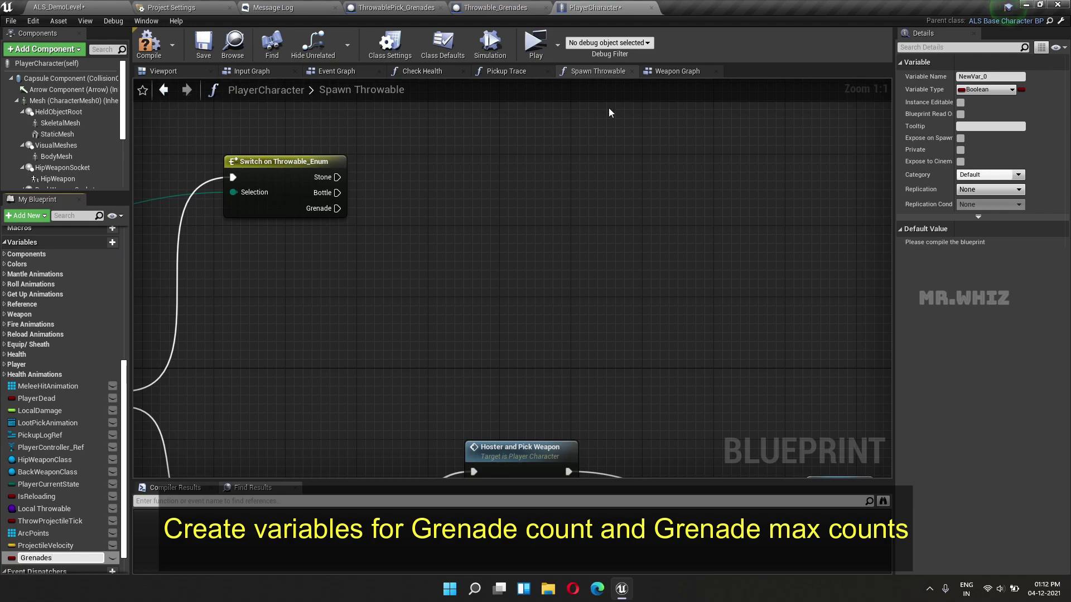
{"action": "key", "text": "Return"}
{"action": "left_click", "coordinate": [999, 87]}
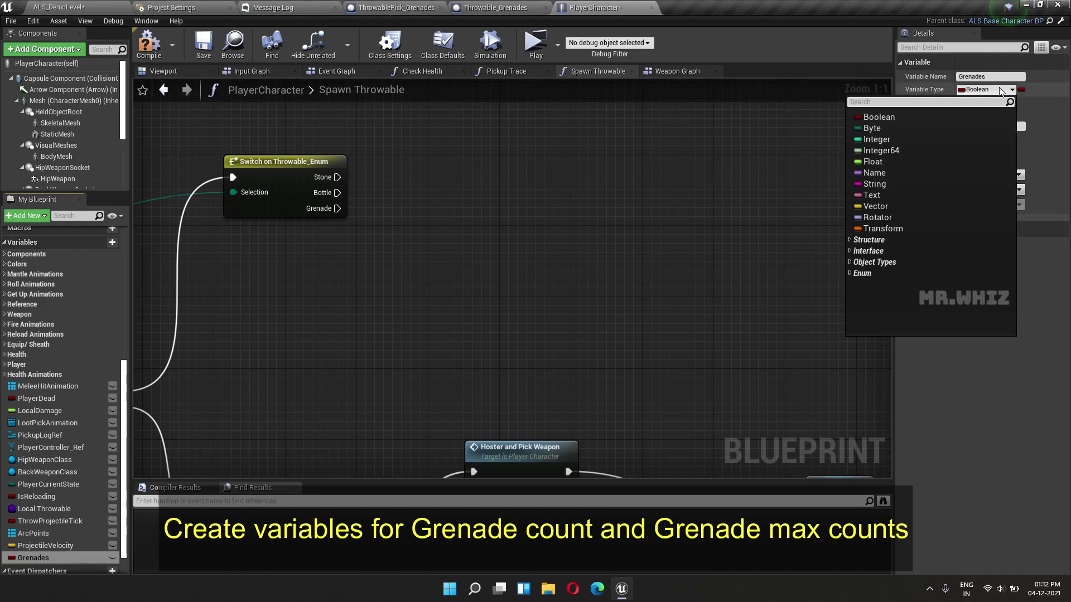
{"action": "type", "text": "in"}
{"action": "left_click", "coordinate": [924, 116]}
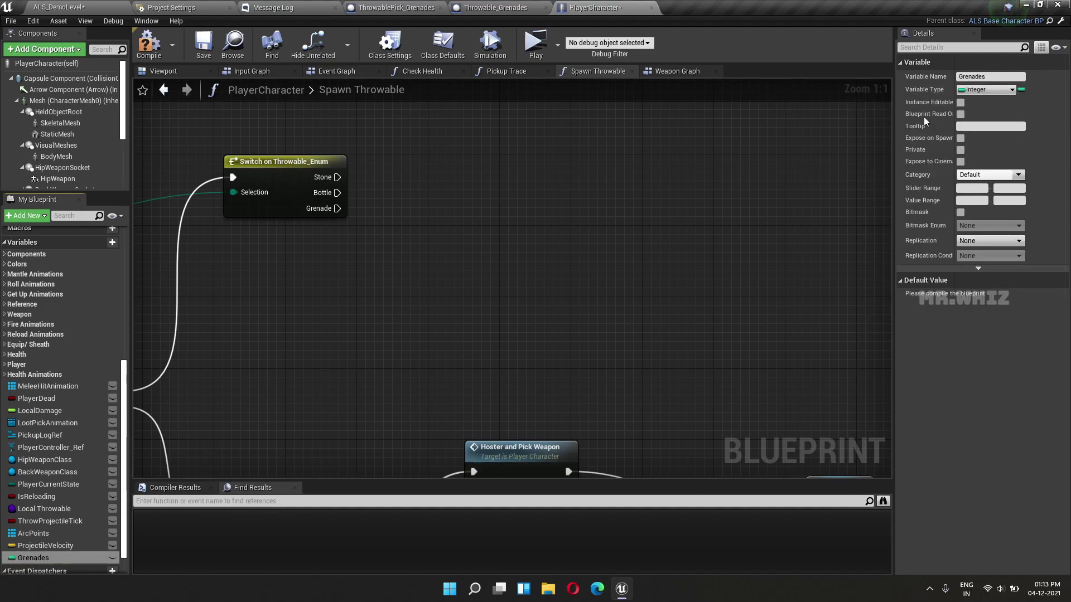
{"action": "left_click", "coordinate": [104, 242]}
{"action": "type", "text": "MaxGrenades"}
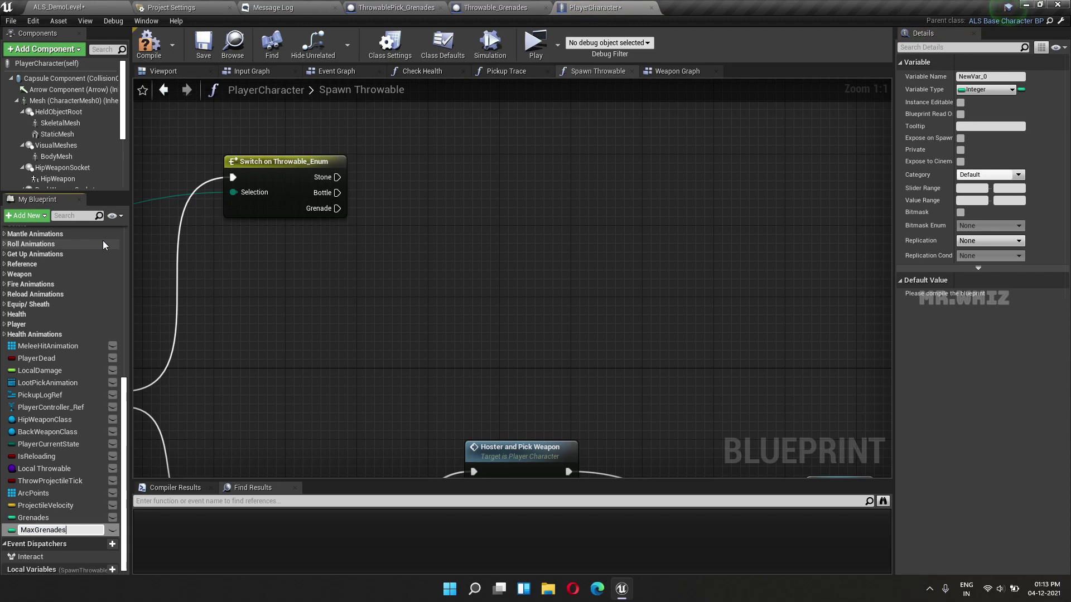
{"action": "key", "text": "Return"}
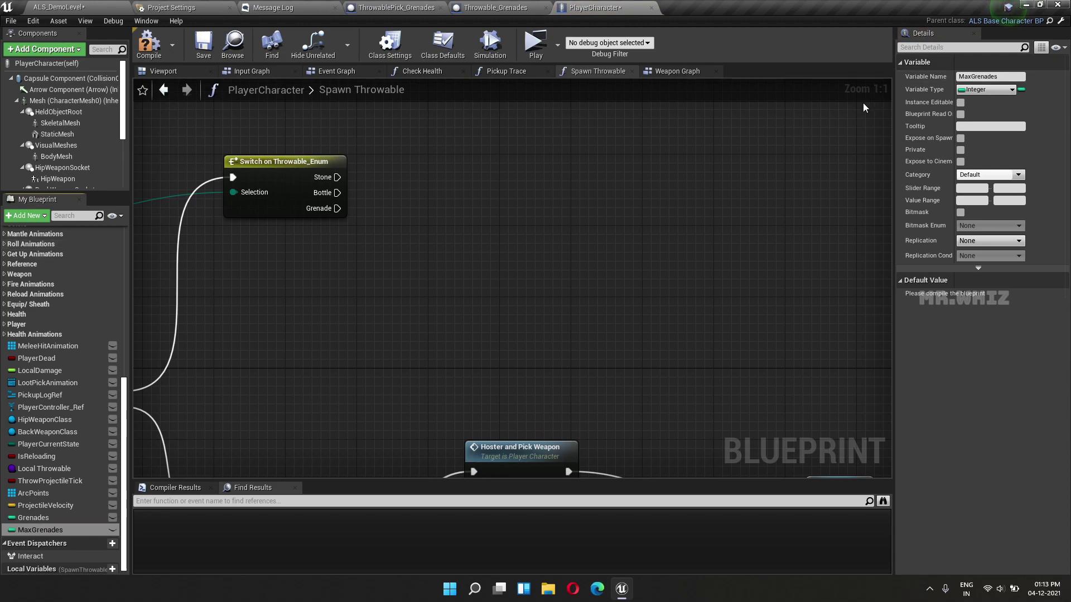
- Add a Branch node after the switch's Grenade case
{"action": "right_click_drag", "start_coordinate": [462, 255], "coordinate": [414, 225]}
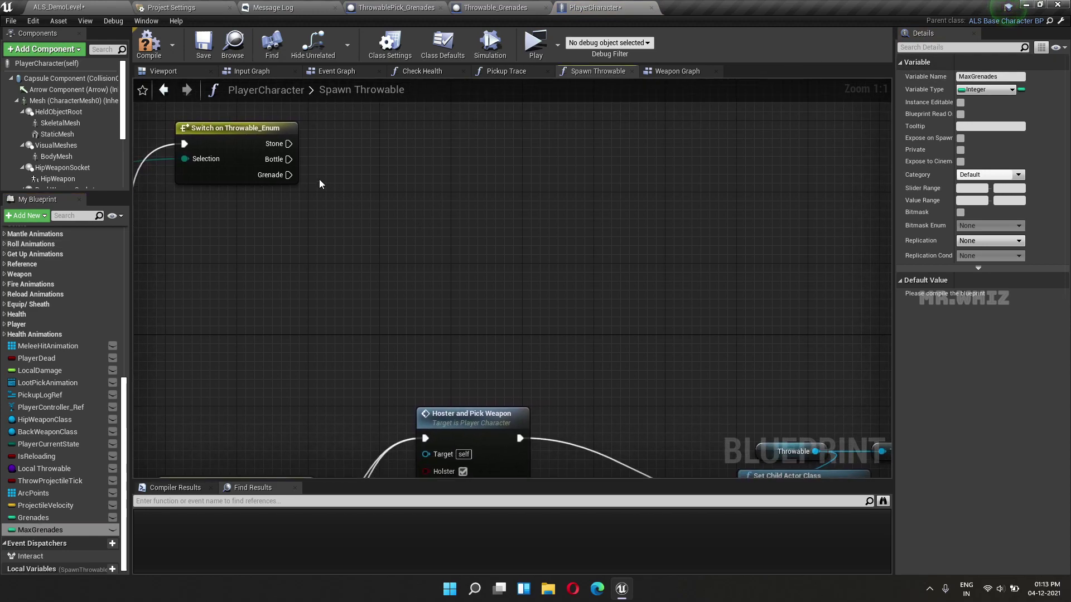
{"action": "left_click_drag", "start_coordinate": [288, 174], "coordinate": [380, 176]}
{"action": "type", "text": "bran"}
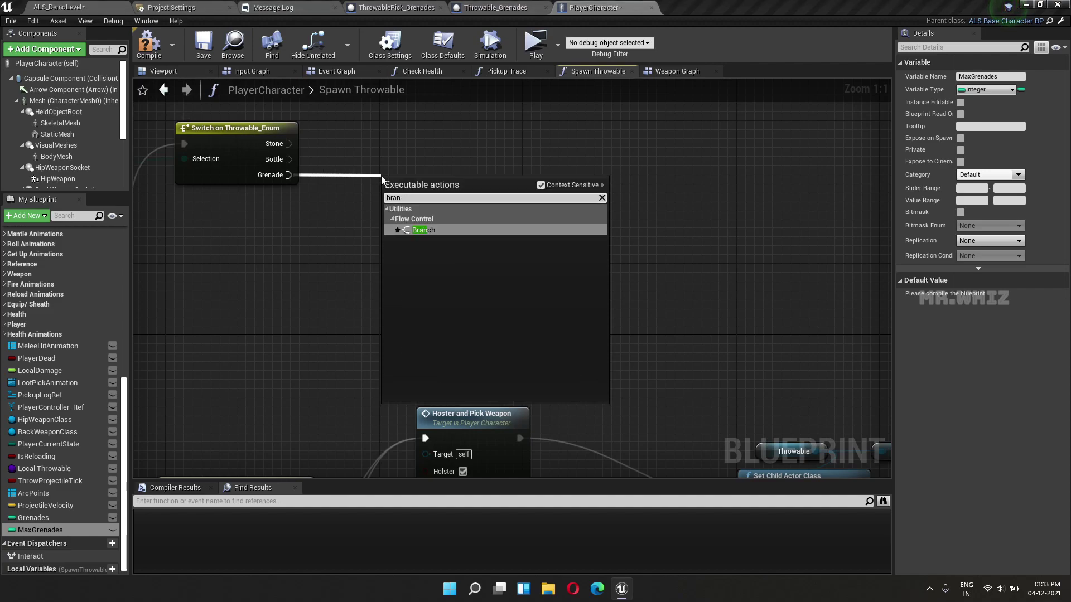
{"action": "key", "text": "Return"}
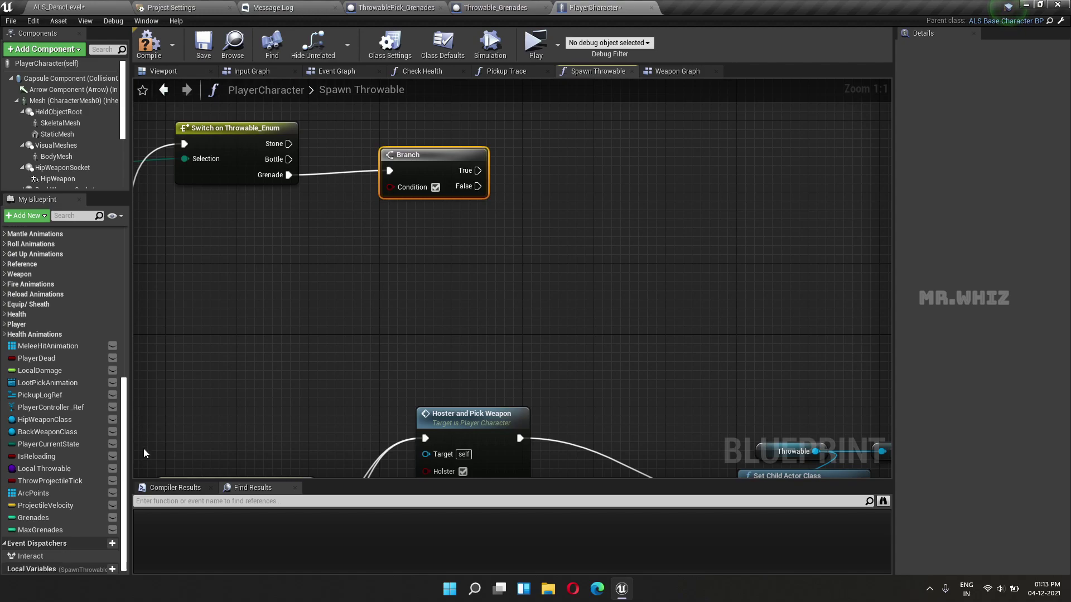
- Compare Grenades < MaxGrenades and use the result as the Branch condition
{"action": "mouse_move", "coordinate": [66, 518]}
{"action": "left_mouse_down"}
{"action": "mouse_move", "coordinate": [239, 197]}
{"action": "mouse_move", "coordinate": [322, 217]}
{"action": "left_mouse_up"}
{"action": "left_click", "coordinate": [265, 209]}
{"action": "type", "text": "<"}
{"action": "key", "text": "Return"}
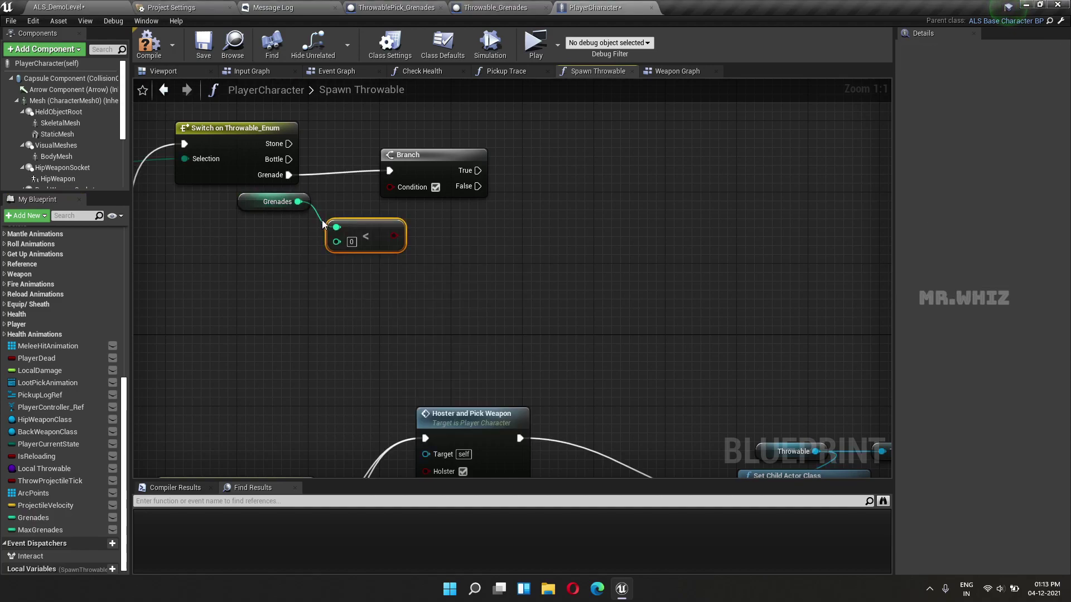
{"action": "mouse_move", "coordinate": [40, 530]}
{"action": "left_mouse_down"}
{"action": "mouse_move", "coordinate": [352, 242]}
{"action": "mouse_move", "coordinate": [337, 242]}
{"action": "left_mouse_up"}
{"action": "left_click_drag", "start_coordinate": [222, 254], "coordinate": [237, 252]}
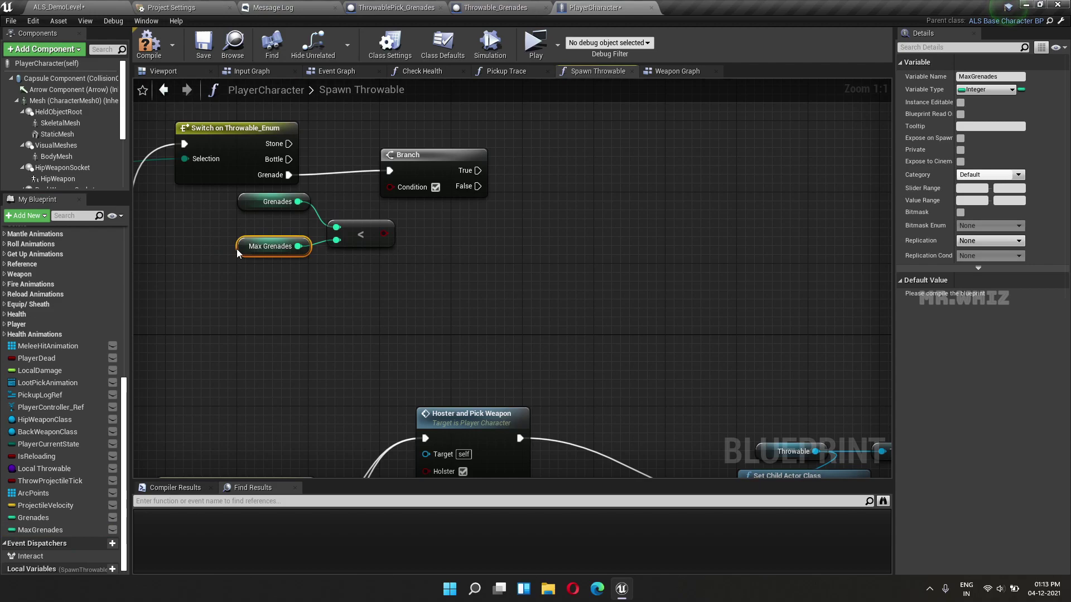
{"action": "left_click_drag", "start_coordinate": [384, 233], "coordinate": [390, 186]}
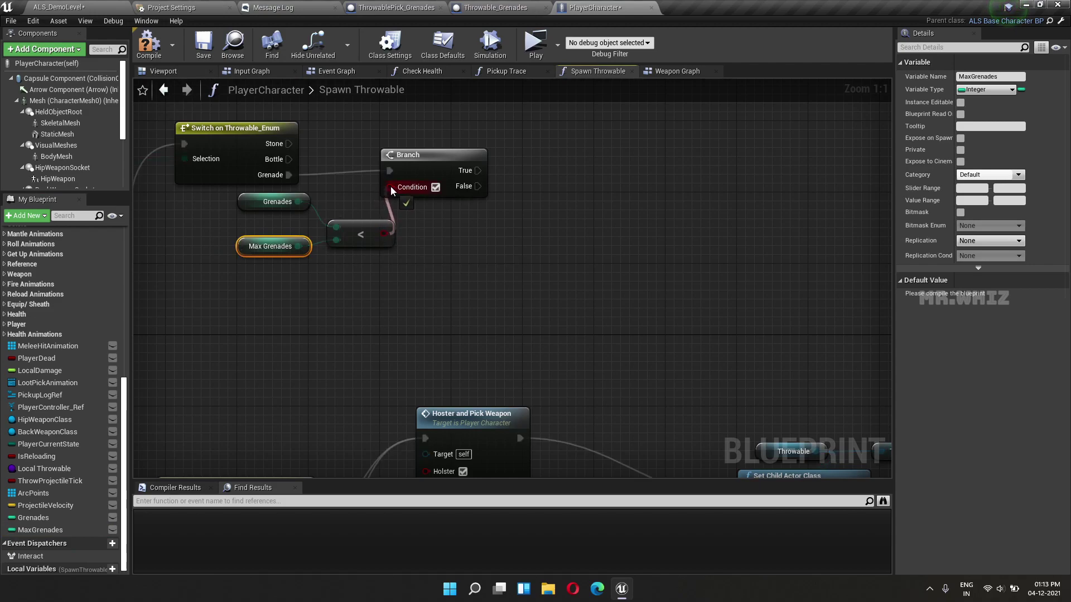
{"action": "right_click_drag", "start_coordinate": [468, 262], "coordinate": [414, 296]}
{"action": "right_click_drag", "start_coordinate": [525, 288], "coordinate": [399, 272]}
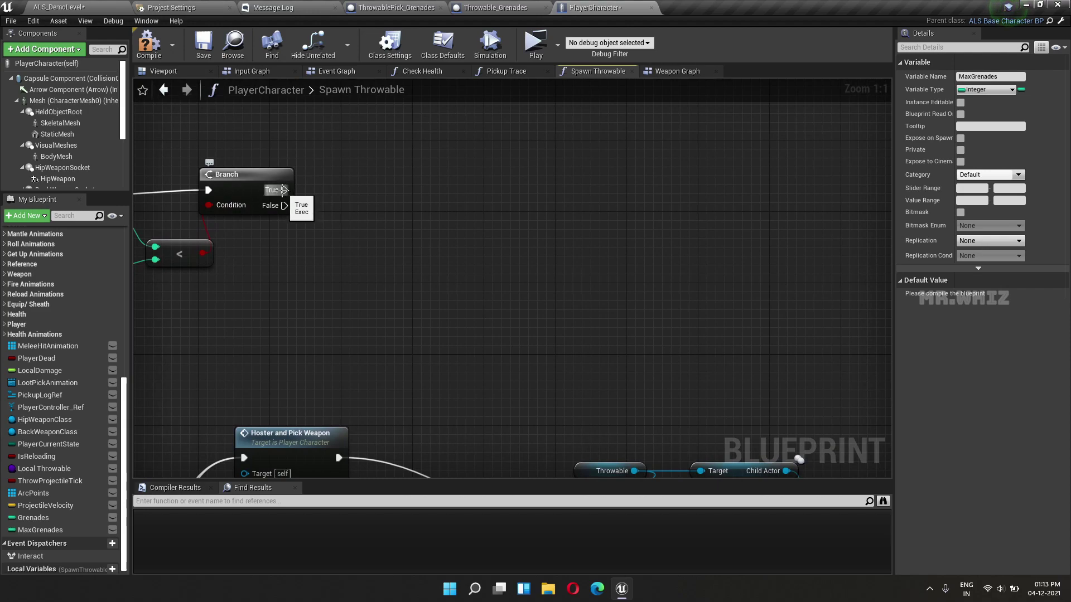
- Add a SET Grenades node after the Branch's True output and place a Grenades getter
{"action": "left_click_drag", "start_coordinate": [283, 190], "coordinate": [383, 190]}
{"action": "type", "text": "gre"}
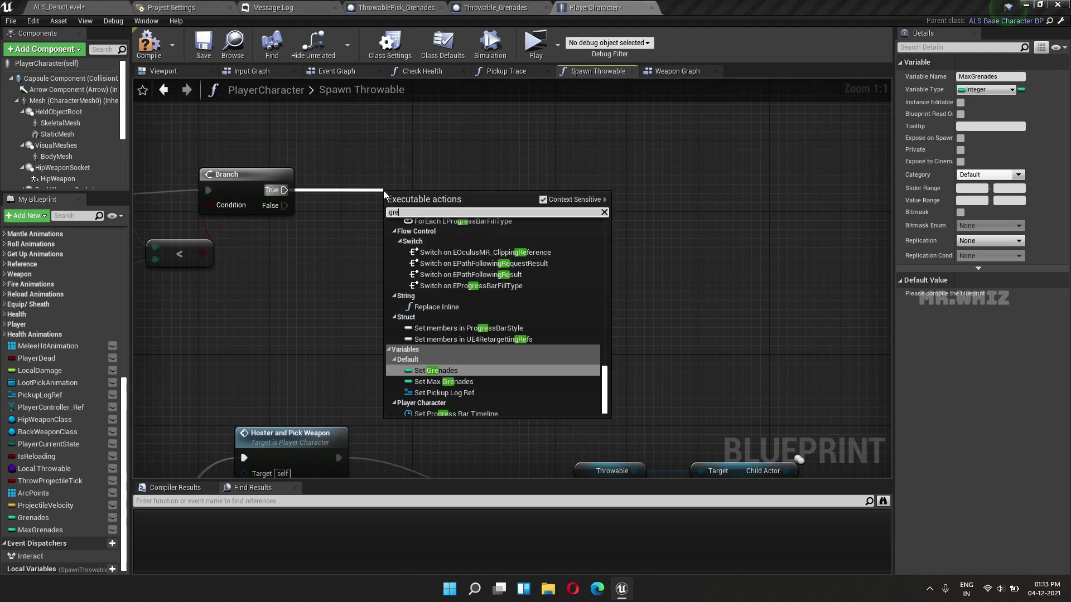
{"action": "type", "text": "nade"}
{"action": "key", "text": "Return"}
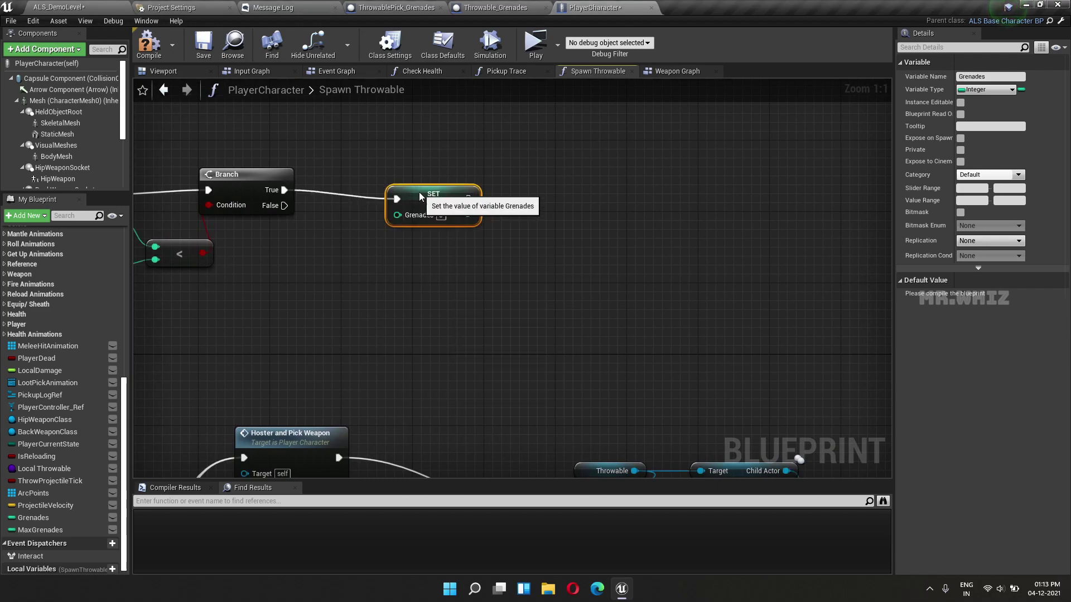
{"action": "right_click", "coordinate": [263, 243]}
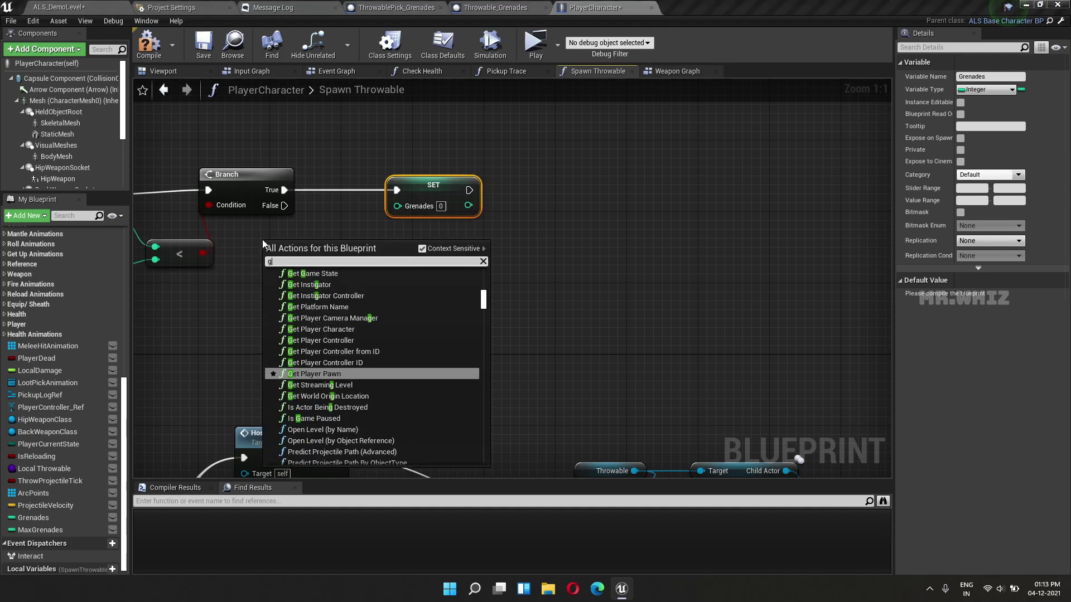
{"action": "type", "text": "grena"}
{"action": "key", "text": "Return"}
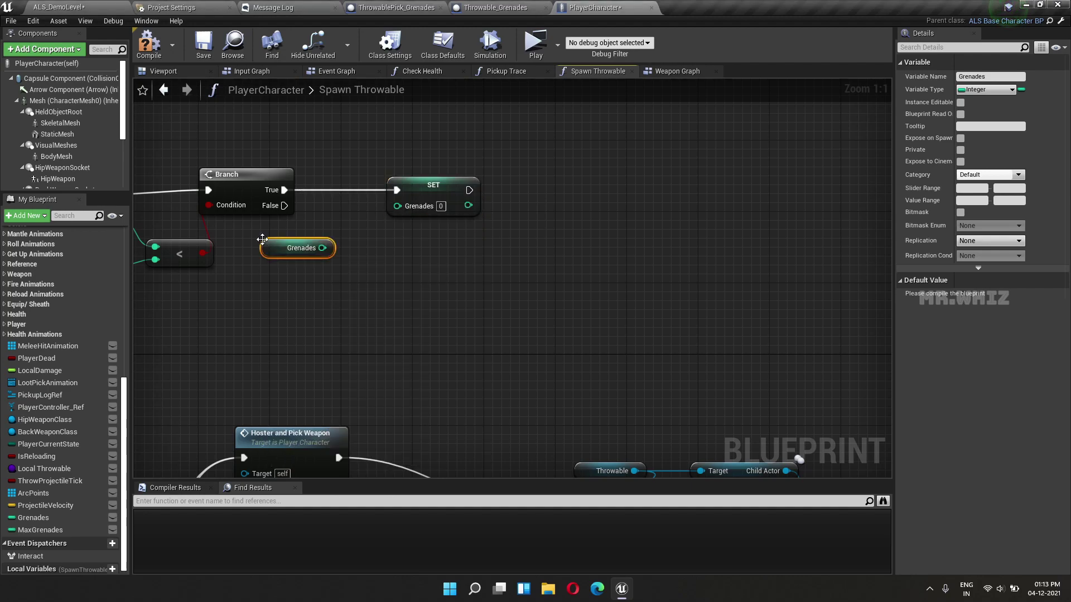
- Feed Grenades + 1 from an integer Add node into SET Grenades
{"action": "left_click_drag", "start_coordinate": [323, 247], "coordinate": [340, 260]}
{"action": "type", "text": "+"}
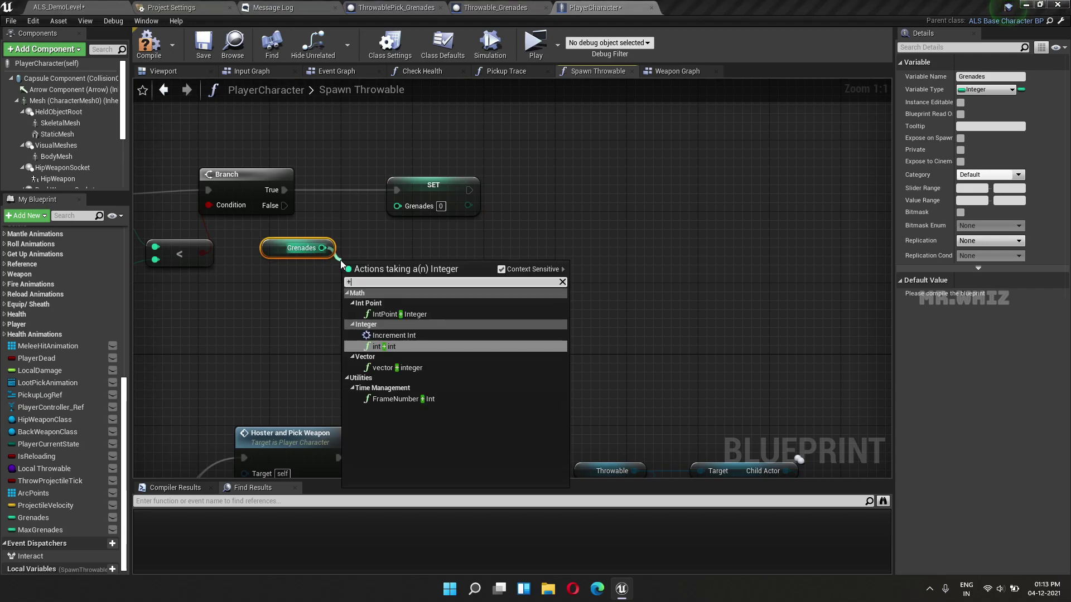
{"action": "key", "text": "Return"}
{"action": "left_click_drag", "start_coordinate": [408, 264], "coordinate": [396, 205]}
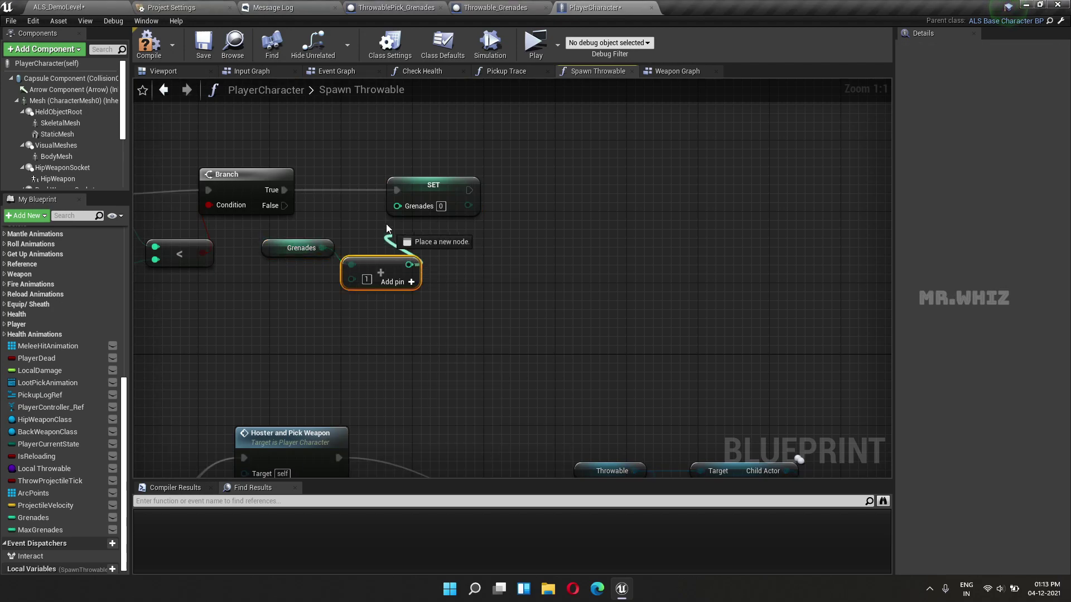
{"action": "left_click_drag", "start_coordinate": [394, 277], "coordinate": [438, 241]}
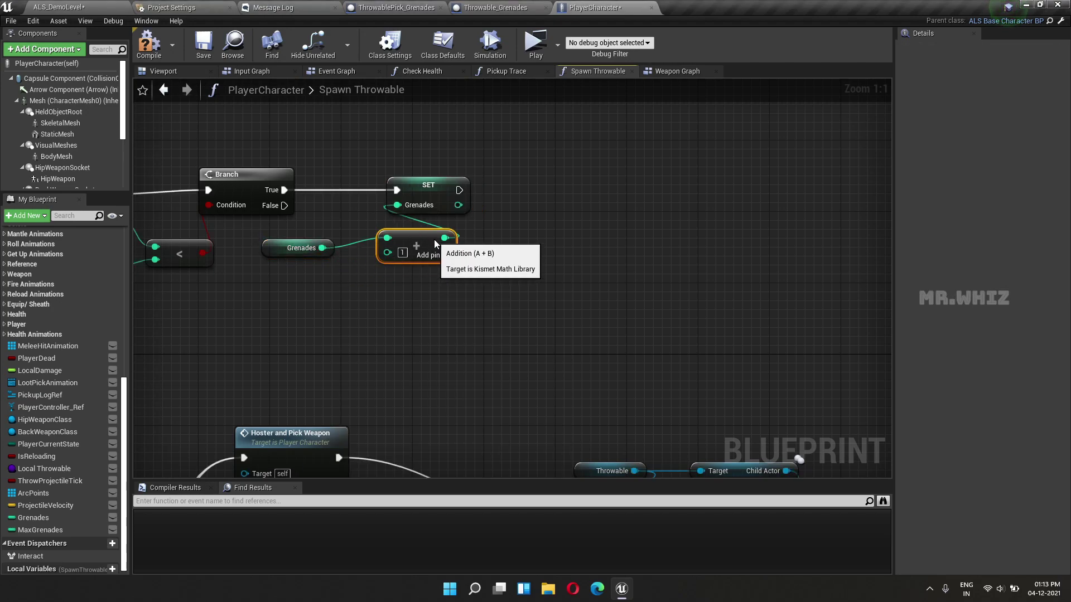
{"action": "mouse_move", "coordinate": [278, 251]}
{"action": "left_mouse_down"}
{"action": "mouse_move", "coordinate": [410, 279]}
{"action": "mouse_move", "coordinate": [401, 270]}
{"action": "left_mouse_up"}
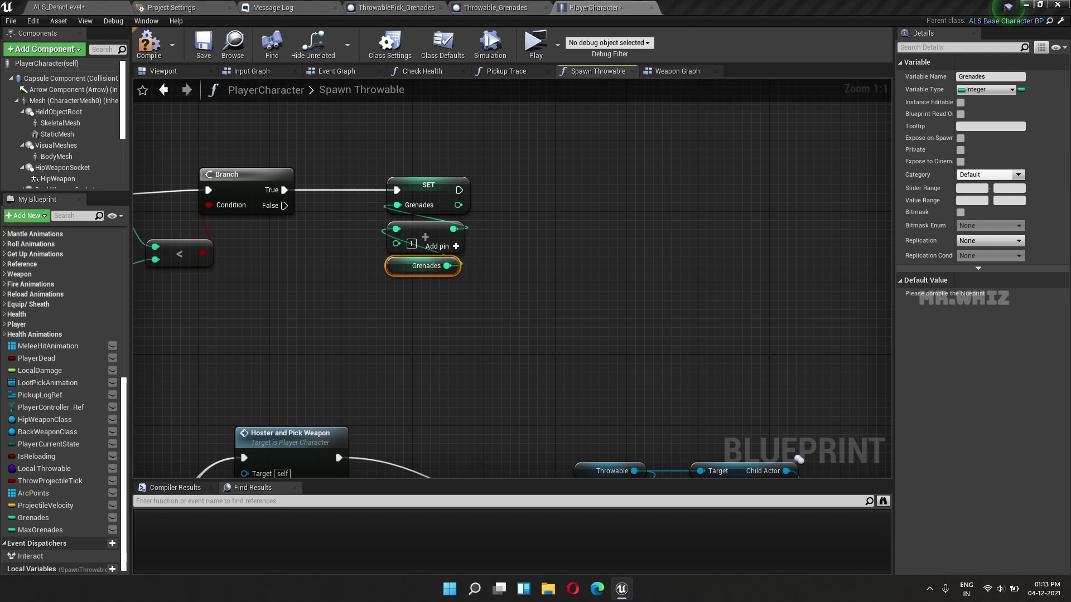
{"action": "right_click_drag", "start_coordinate": [608, 331], "coordinate": [374, 324]}
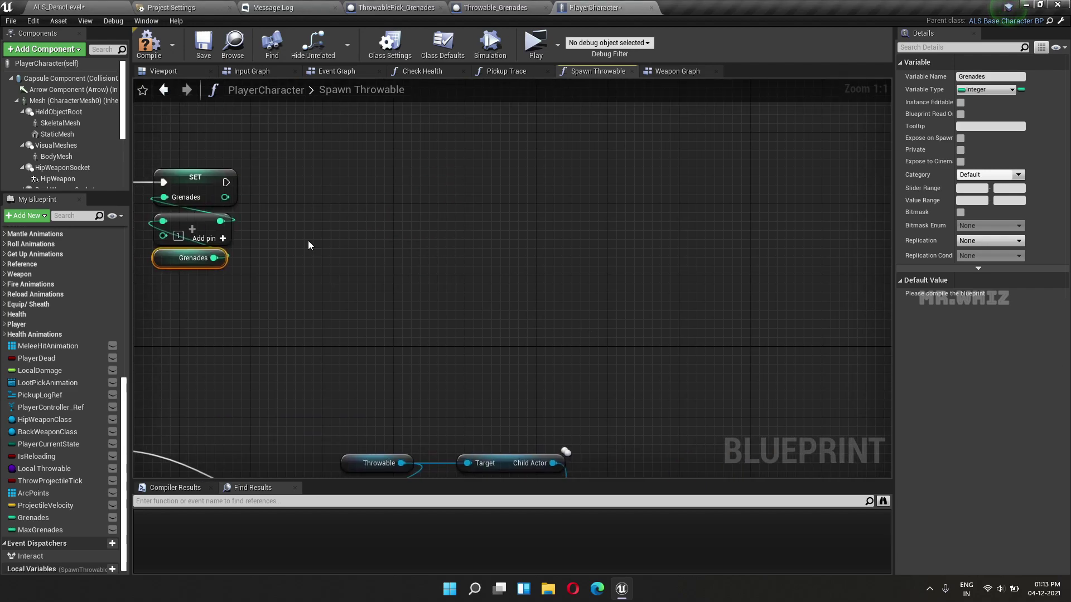
- Search the action list for 'pickuplo' and dismiss it without adding a node
{"action": "right_click", "coordinate": [286, 126]}
{"action": "type", "text": "pick"}
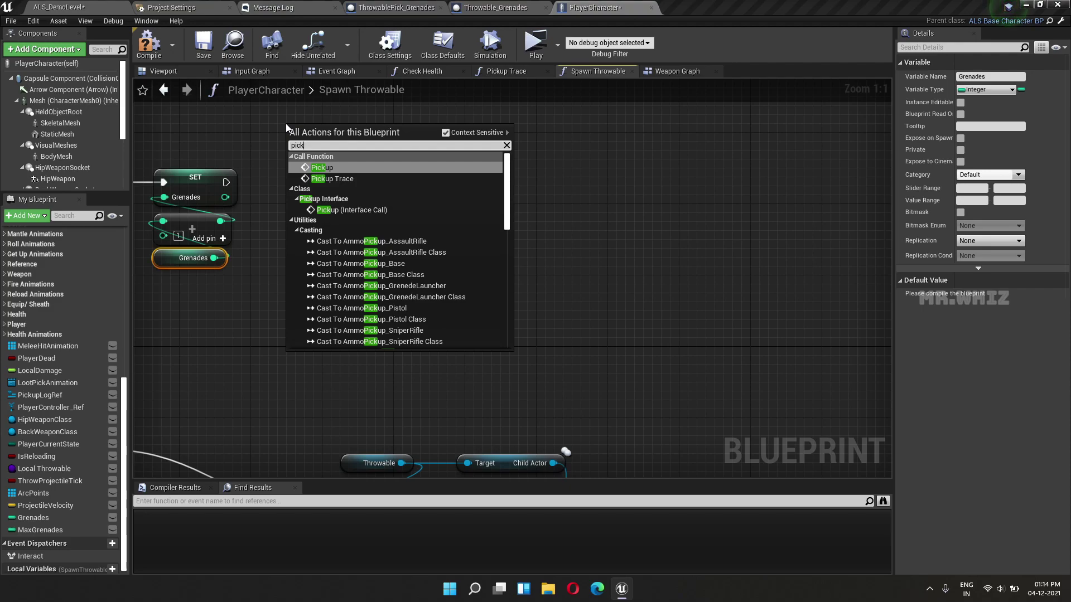
{"action": "type", "text": "uplo"}
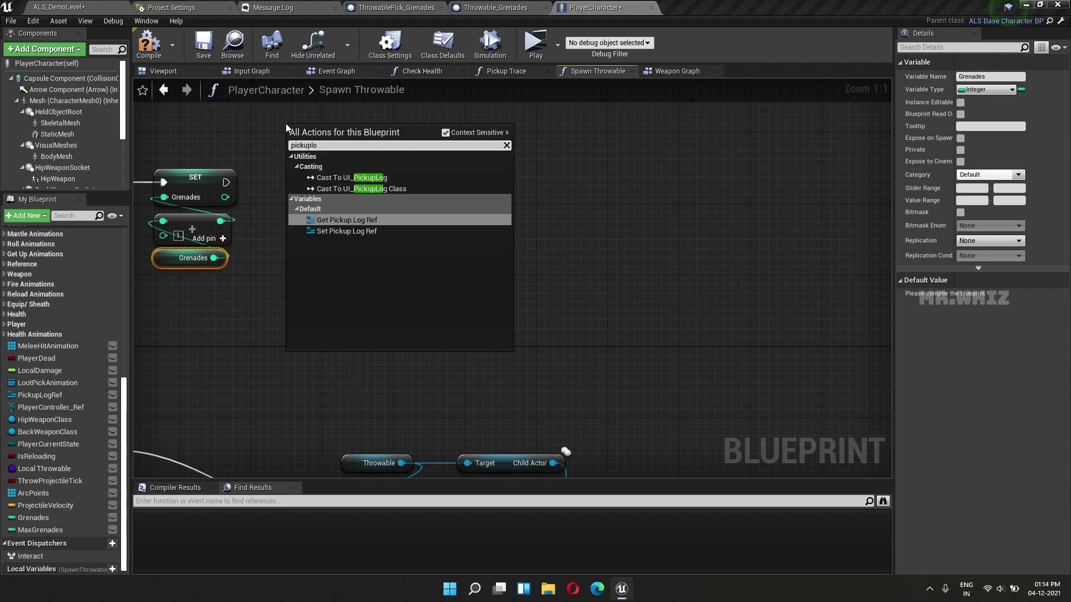
{"action": "left_click", "coordinate": [253, 140]}
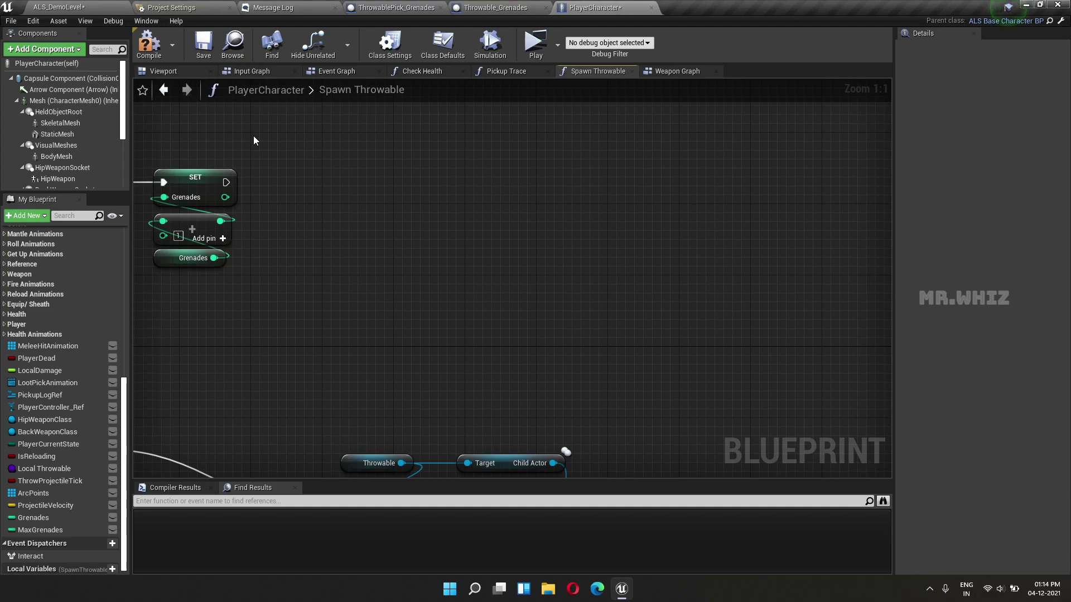
- Add a Pickup Log Ref getter with a Log Text call, executed after SET Grenades
{"action": "right_click", "coordinate": [262, 120]}
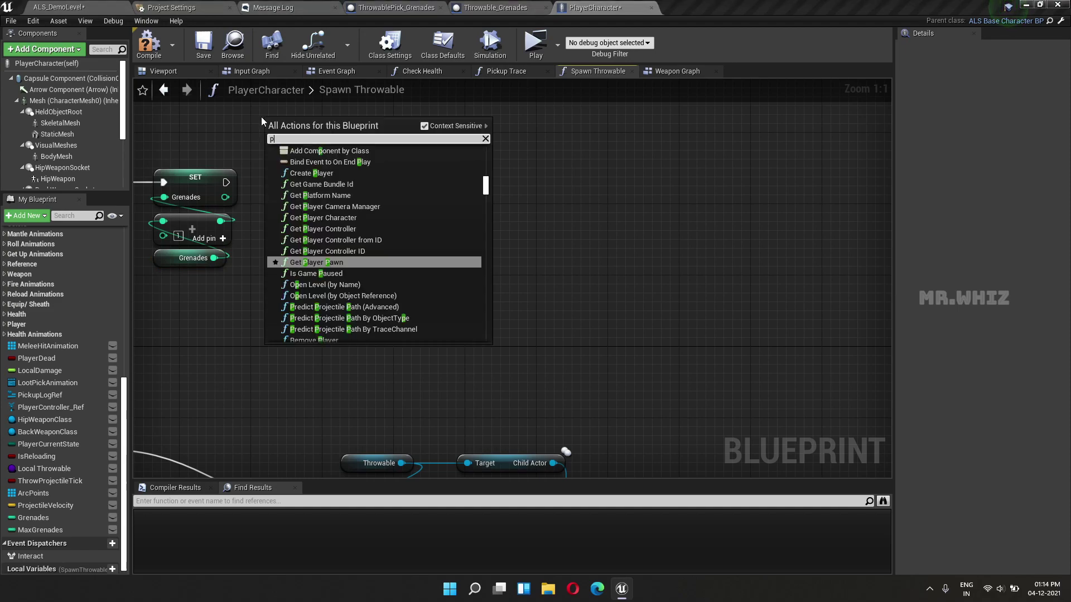
{"action": "type", "text": "pickuplog"}
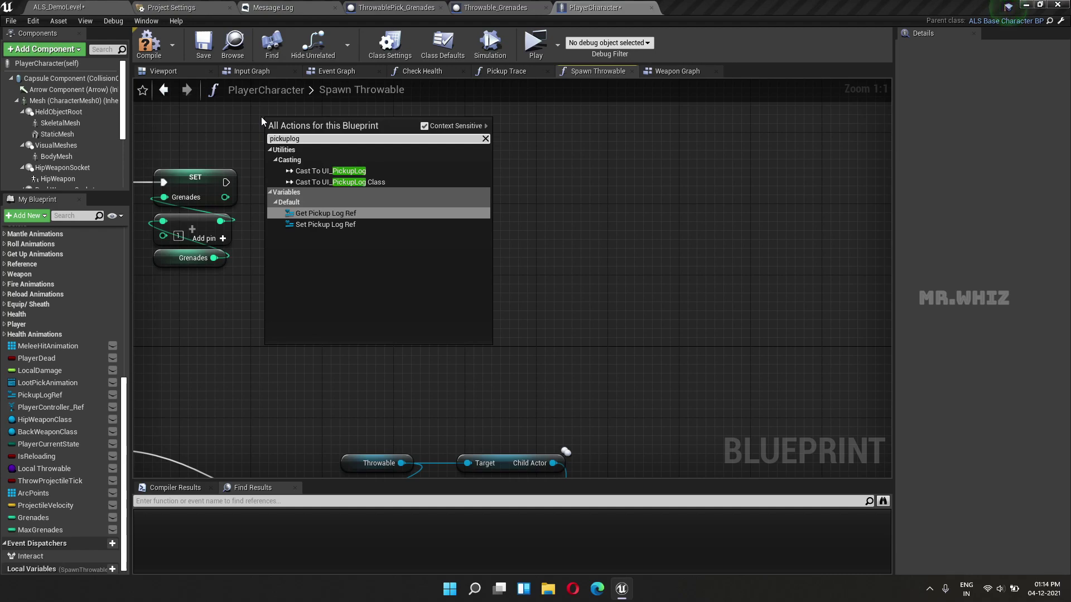
{"action": "left_click", "coordinate": [342, 214]}
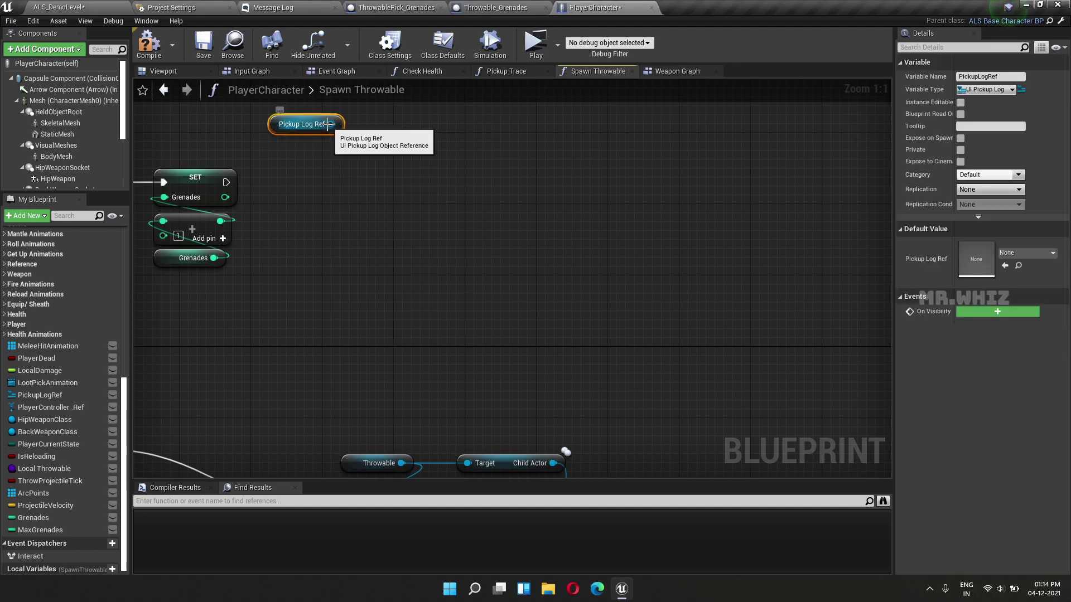
{"action": "left_click_drag", "start_coordinate": [332, 123], "coordinate": [304, 170]}
{"action": "type", "text": "log"}
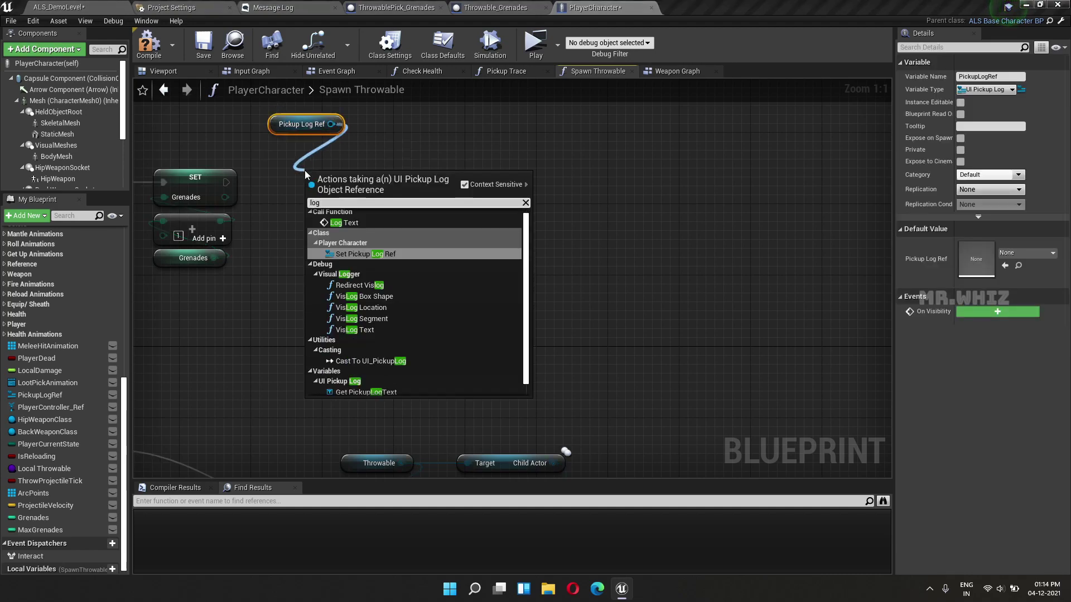
{"action": "type", "text": " te"}
{"action": "key", "text": "Return"}
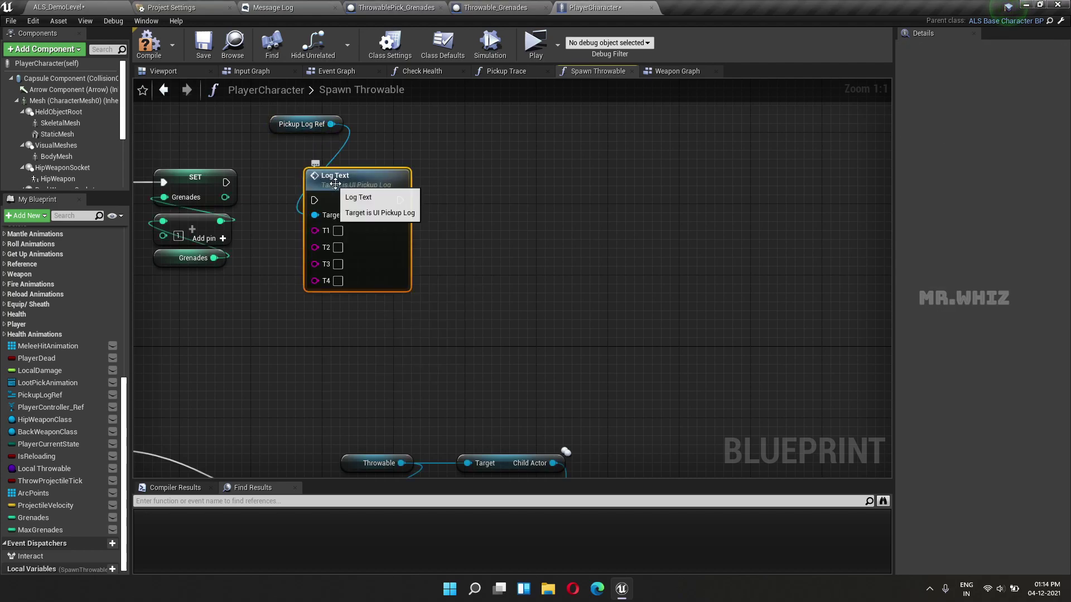
{"action": "mouse_move", "coordinate": [226, 183]}
{"action": "left_mouse_down"}
{"action": "mouse_move", "coordinate": [312, 201]}
{"action": "mouse_move", "coordinate": [323, 165]}
{"action": "left_mouse_up"}
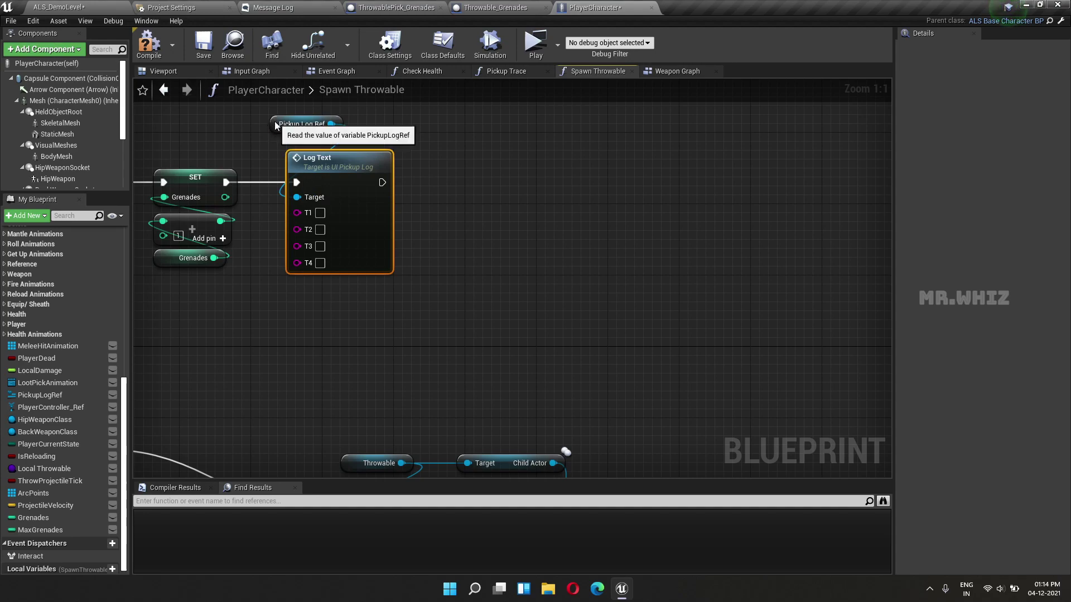
{"action": "left_click_drag", "start_coordinate": [304, 124], "coordinate": [331, 133]}
{"action": "type", "text": "Picked"}
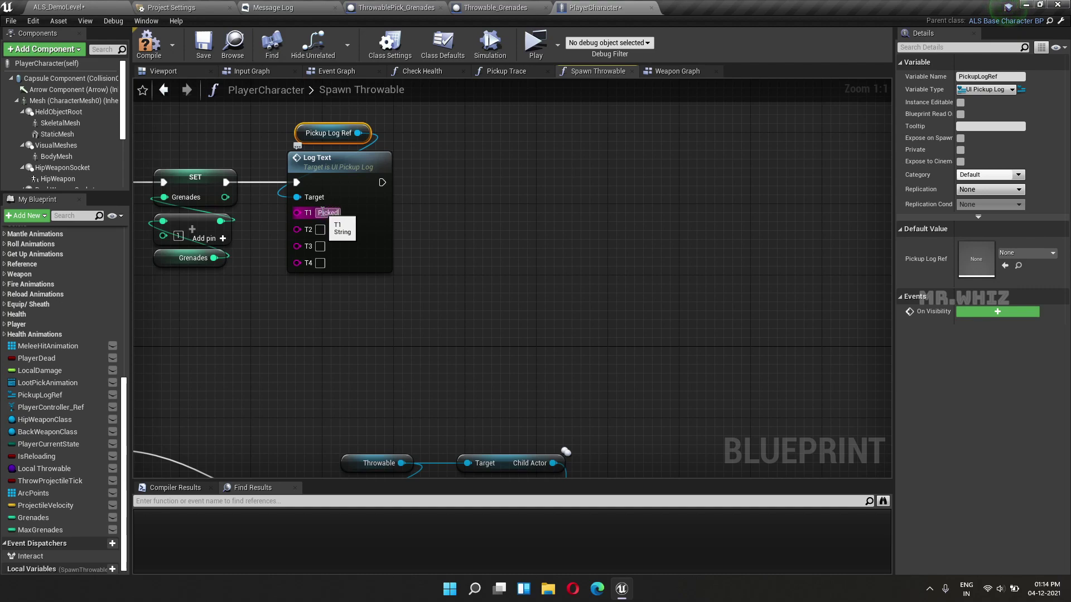
- Enter 1 in the Log Text node's T2 input
{"action": "left_click", "coordinate": [321, 230]}
{"action": "type", "text": "1"}
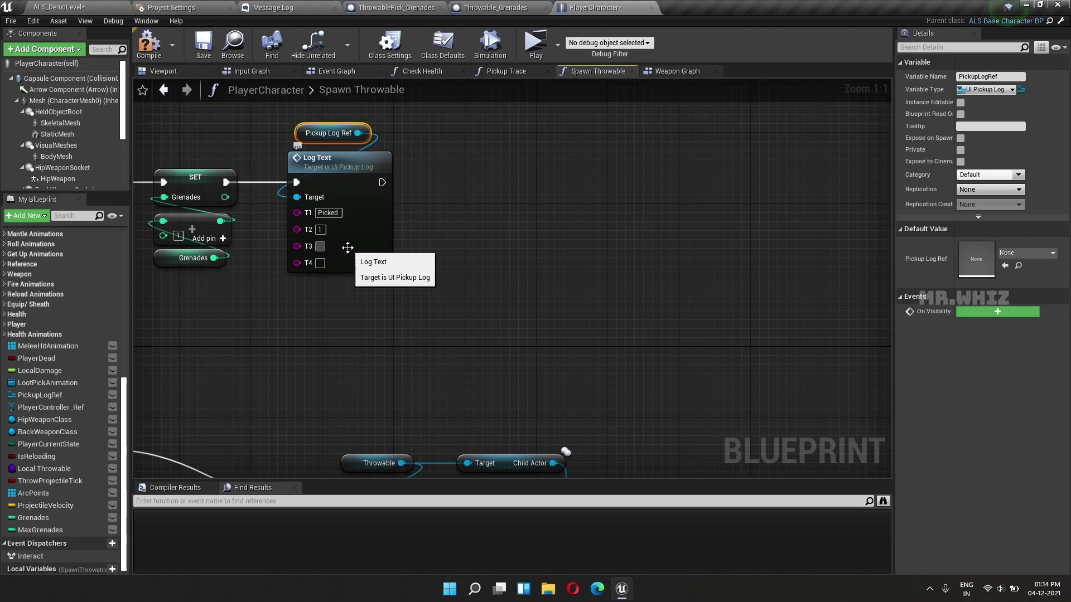
{"action": "left_click", "coordinate": [487, 269]}
{"action": "mouse_move", "coordinate": [486, 269]}
{"action": "right_mouse_down"}
{"action": "mouse_move", "coordinate": [342, 256]}
{"action": "mouse_move", "coordinate": [372, 291]}
{"action": "right_mouse_up"}
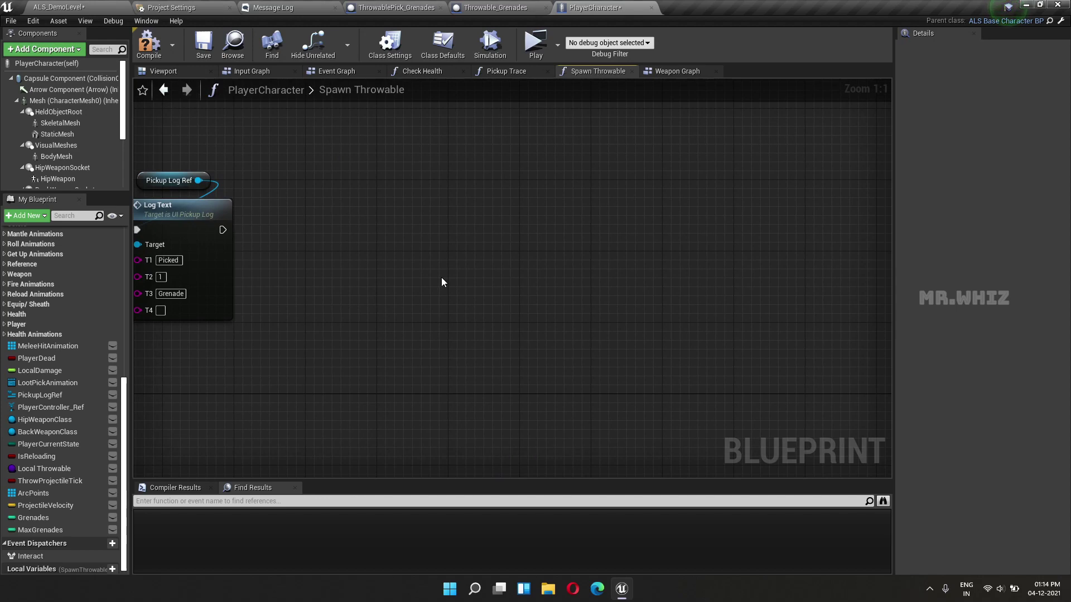
{"action": "right_click_drag", "start_coordinate": [463, 268], "coordinate": [522, 301]}
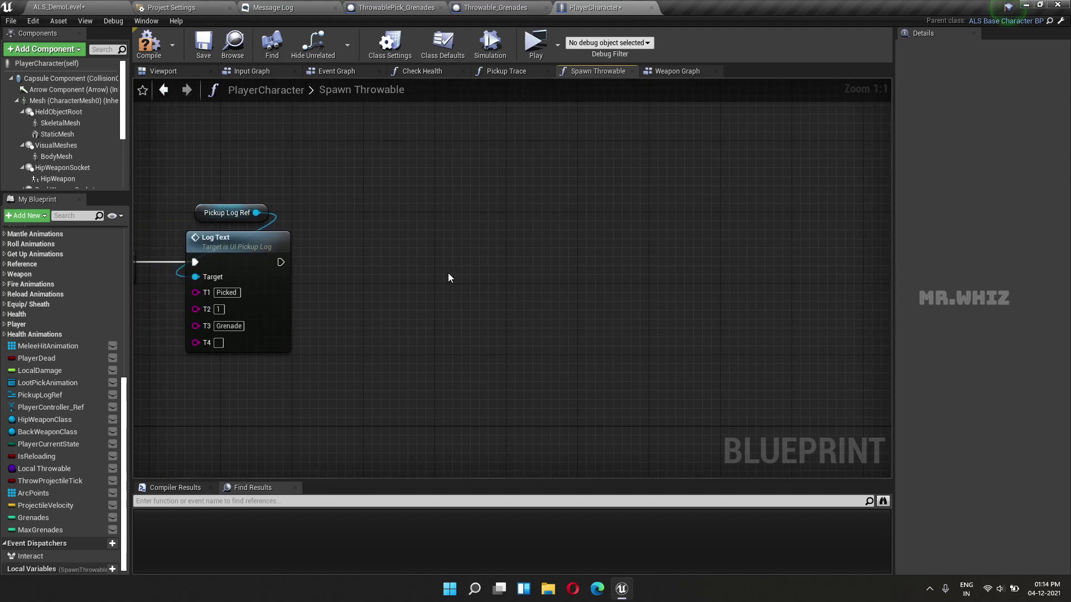
{"action": "right_click_drag", "start_coordinate": [451, 277], "coordinate": [533, 263]}
- Add a Return Node after Log Text with Successful set to true
{"action": "left_click_drag", "start_coordinate": [363, 248], "coordinate": [517, 252]}
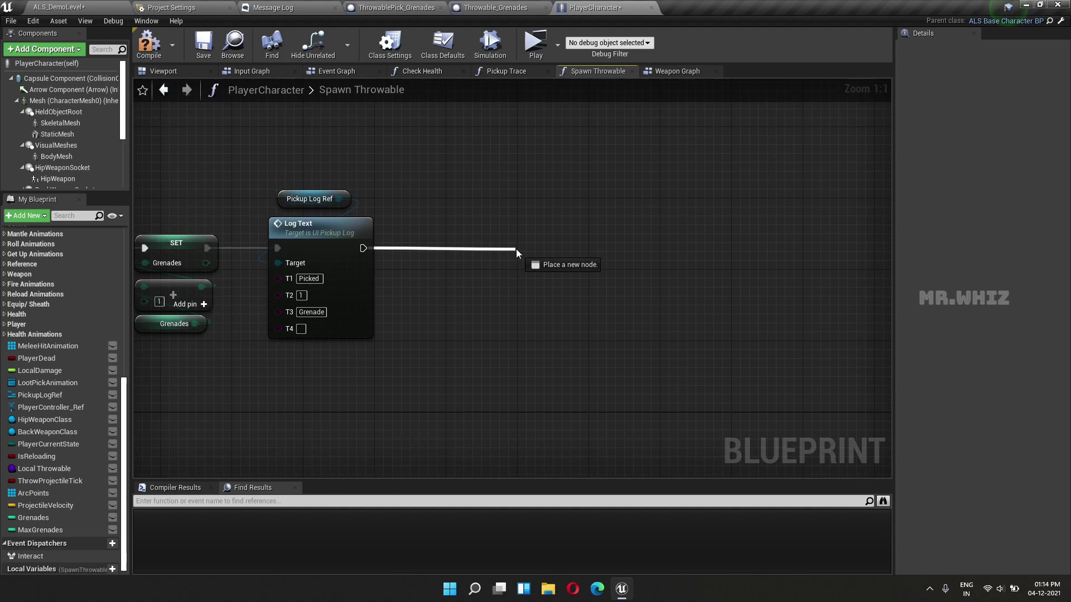
{"action": "type", "text": "return"}
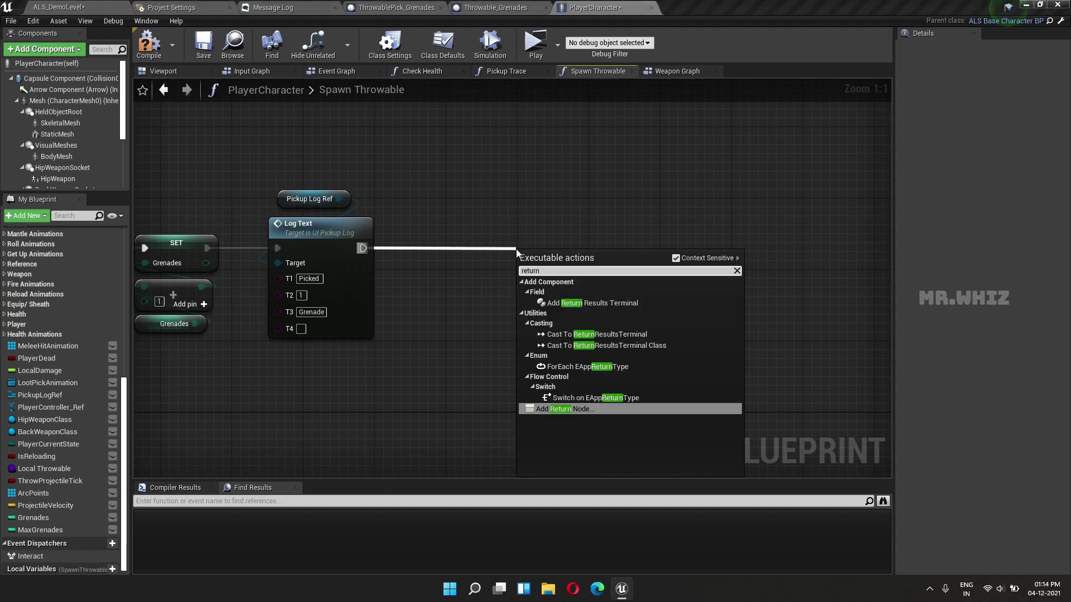
{"action": "key", "text": "Return"}
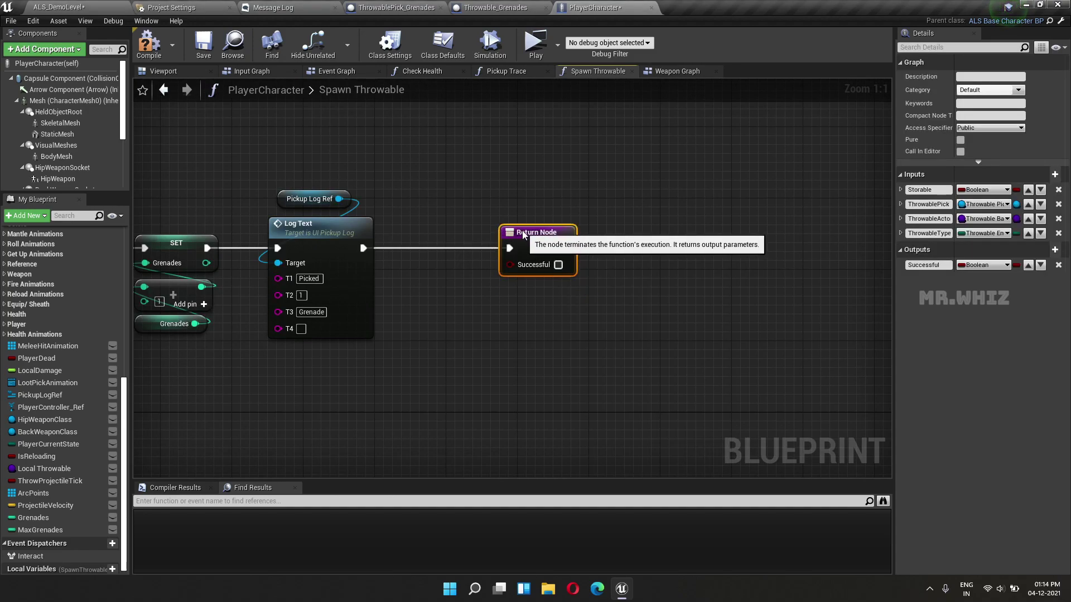
{"action": "left_click", "coordinate": [559, 265]}
{"action": "right_click_drag", "start_coordinate": [497, 302], "coordinate": [605, 272]}
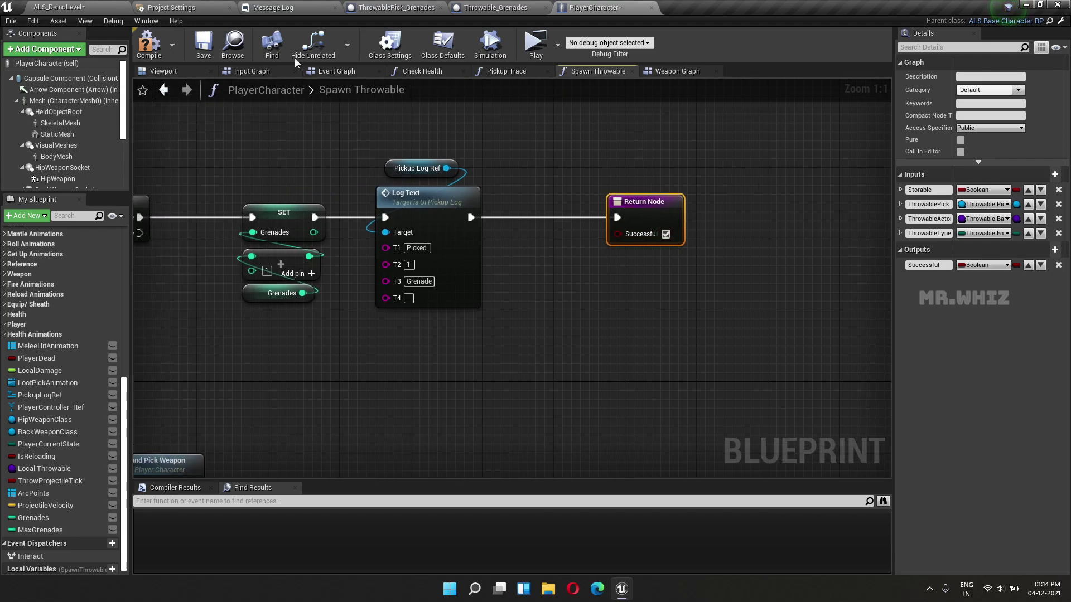
- Play ALS_DemoLevel and walk to the grenade, then switch to the Throwable_Grenades blueprint
{"action": "left_click", "coordinate": [70, 8]}
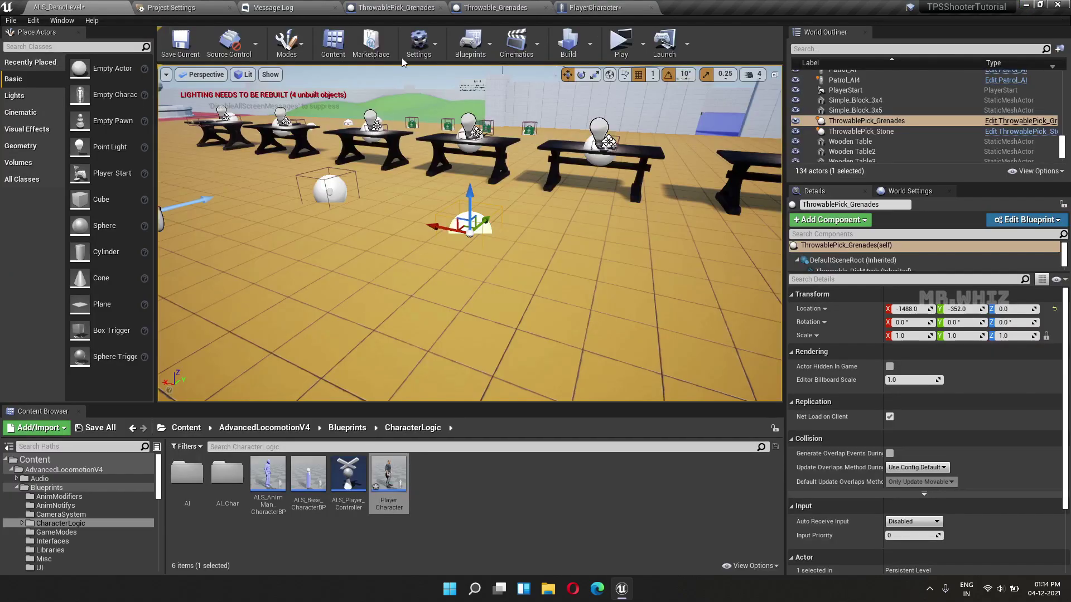
{"action": "left_click", "coordinate": [619, 44]}
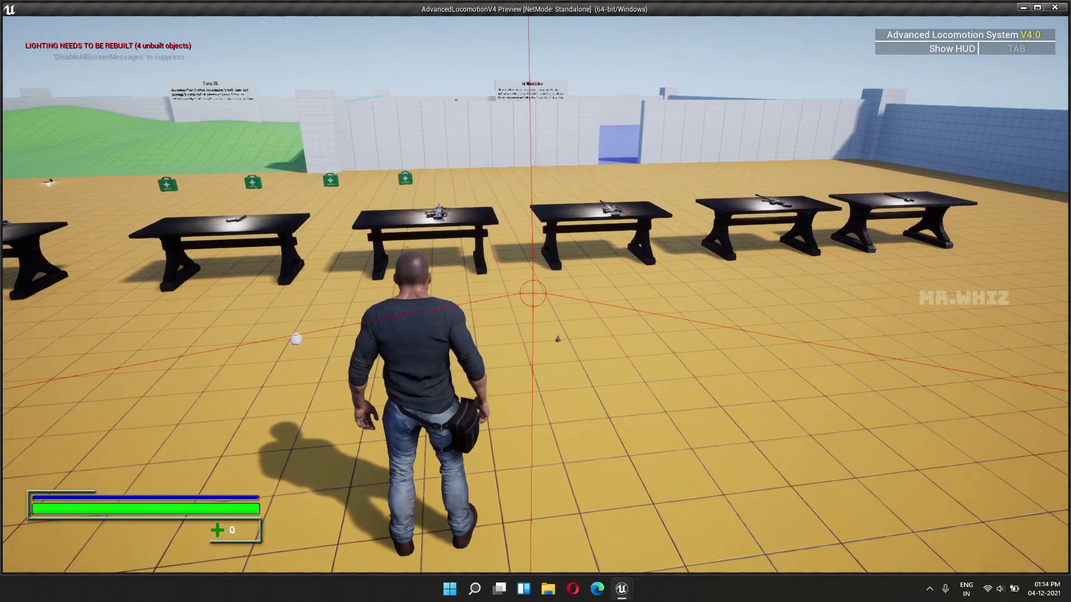
{"action": "key", "text": "w"}
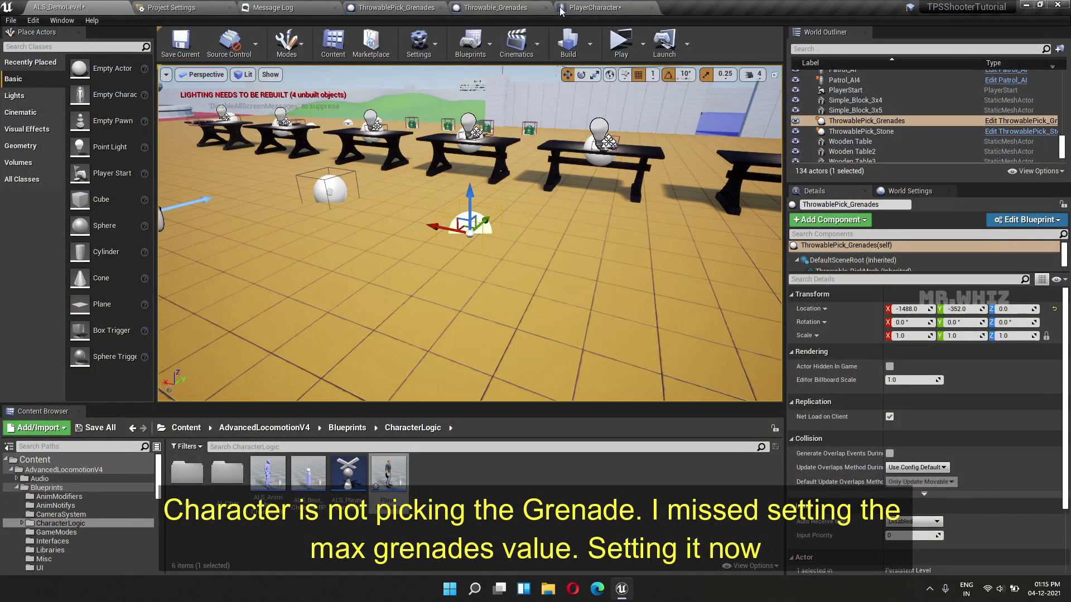
{"action": "left_click", "coordinate": [493, 9]}
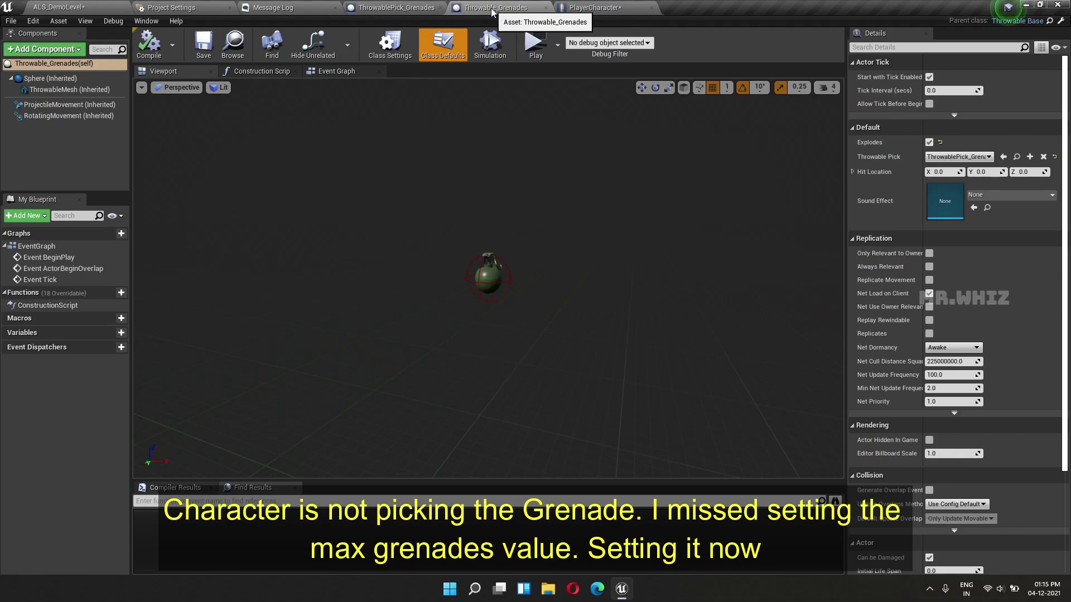
- Set MaxGrenades' default value to 4 in PlayerCharacter and compile the blueprint
{"action": "left_click", "coordinate": [407, 8]}
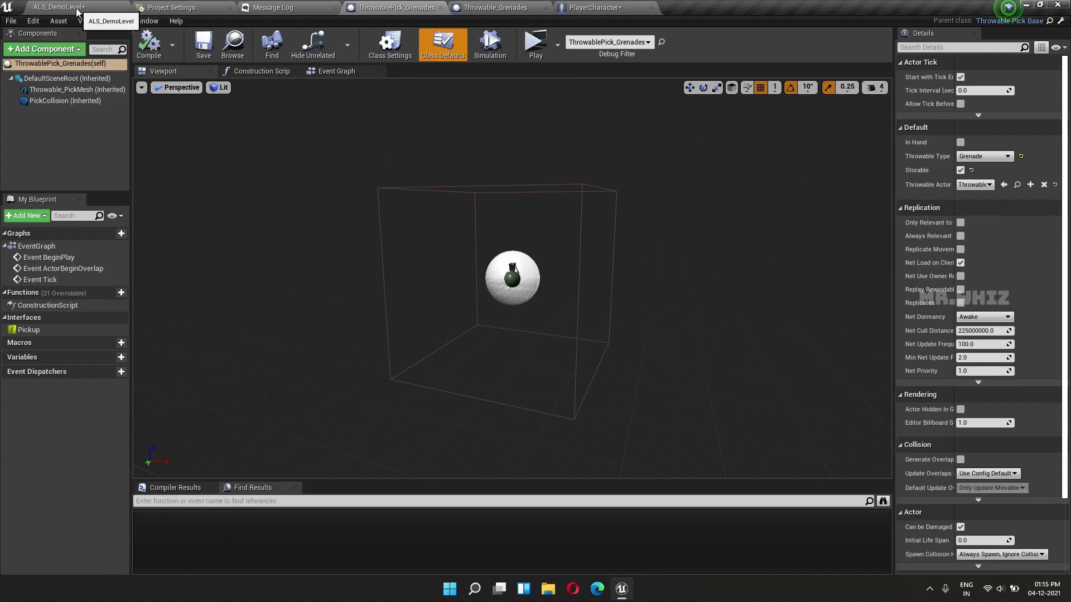
{"action": "left_click", "coordinate": [106, 7]}
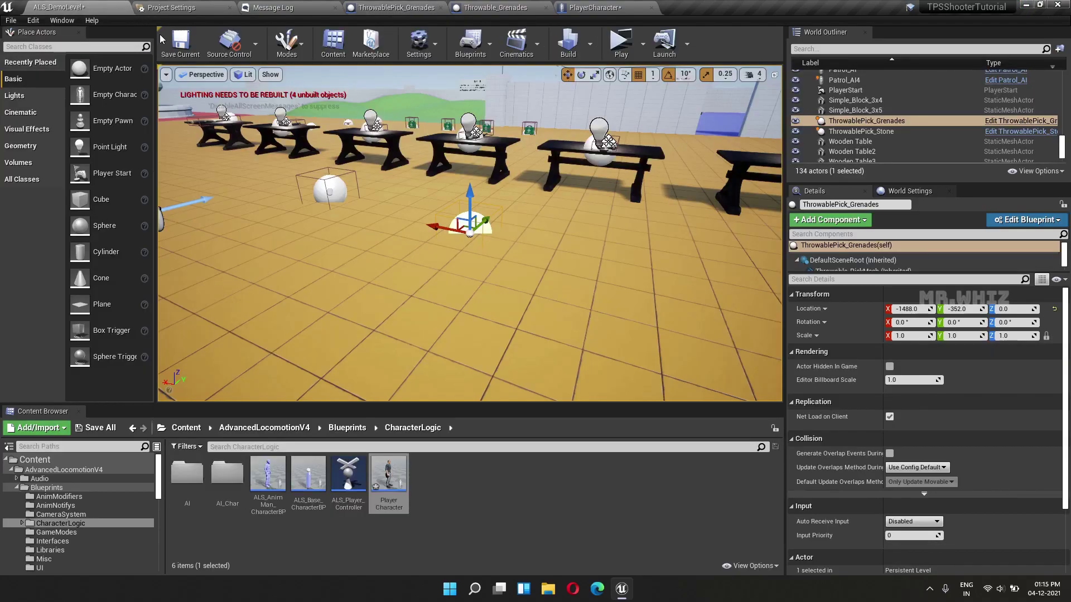
{"action": "left_click", "coordinate": [593, 7]}
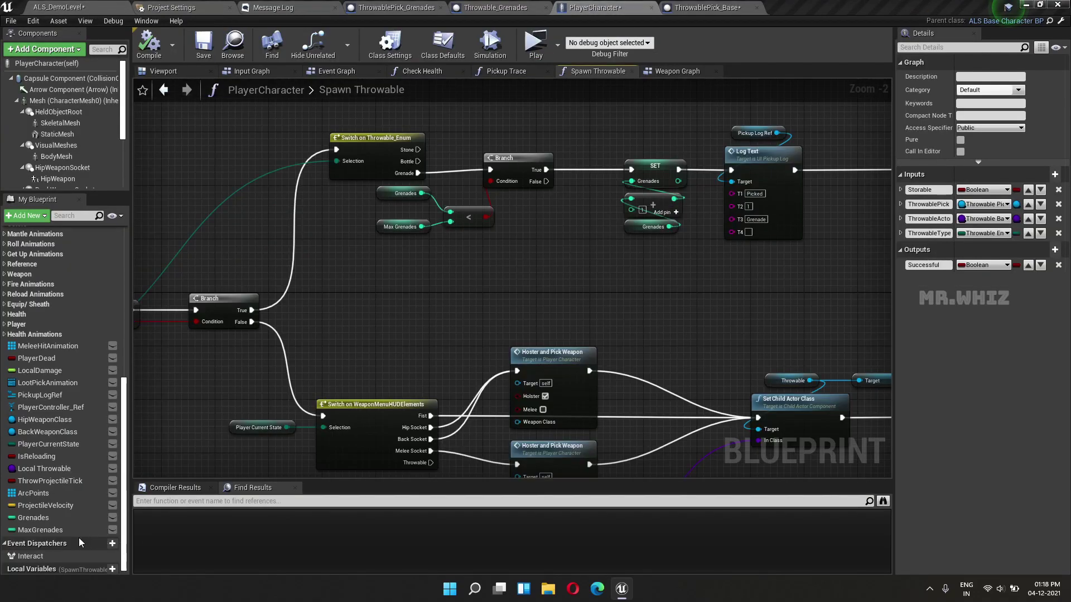
{"action": "left_click", "coordinate": [41, 530]}
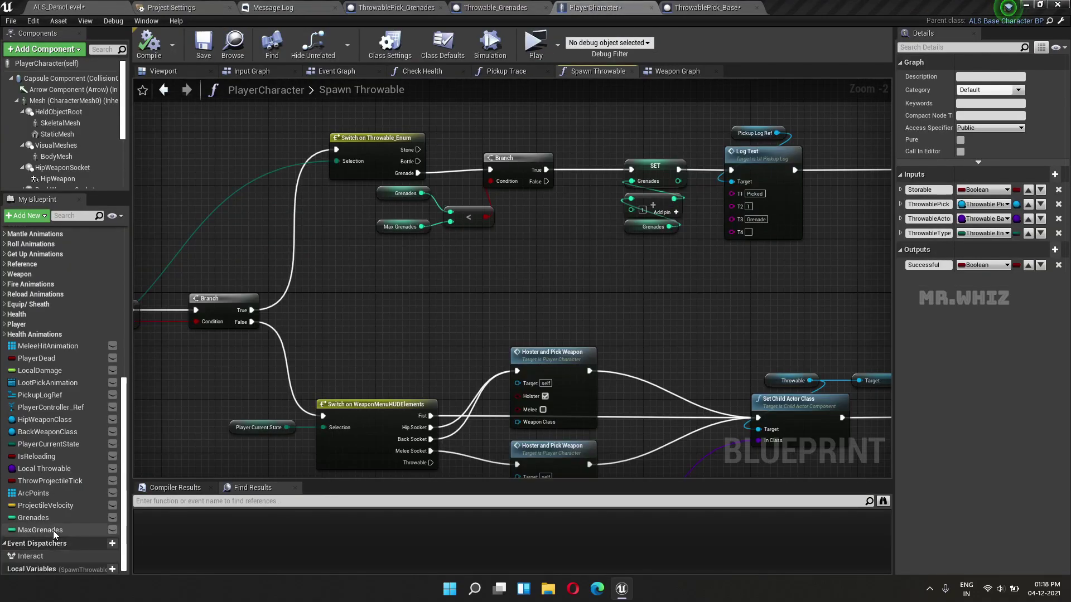
{"action": "left_click", "coordinate": [976, 296]}
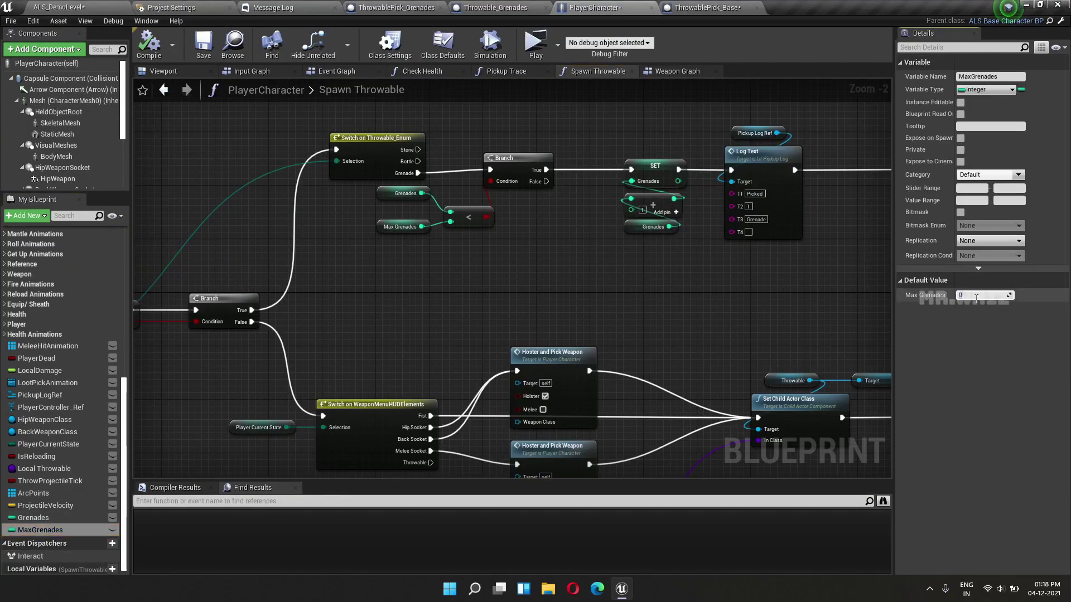
{"action": "type", "text": "4"}
{"action": "key", "text": "Return"}
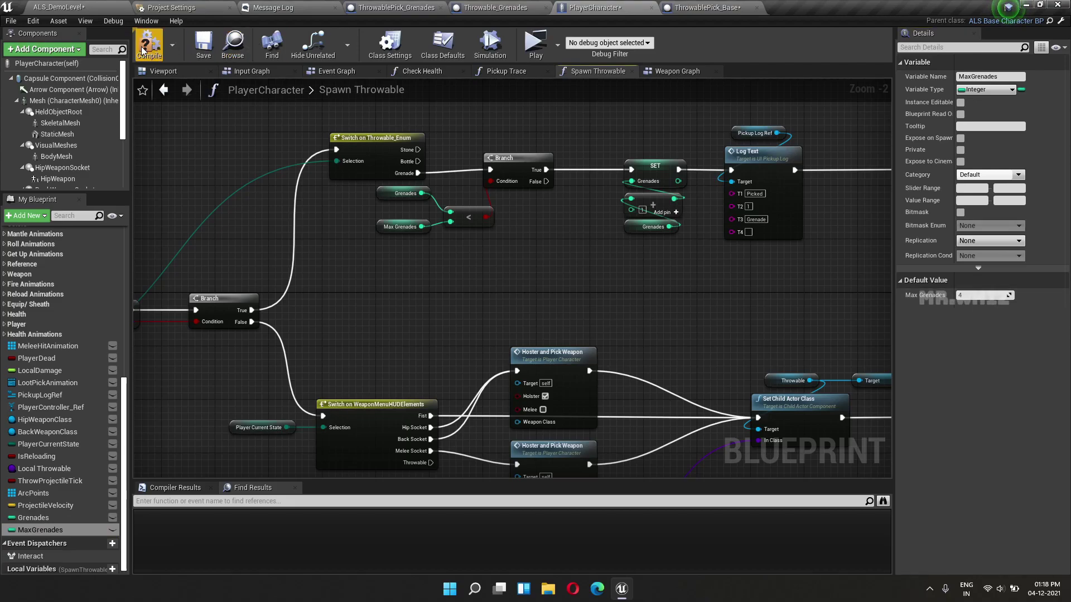
{"action": "left_click", "coordinate": [142, 51]}
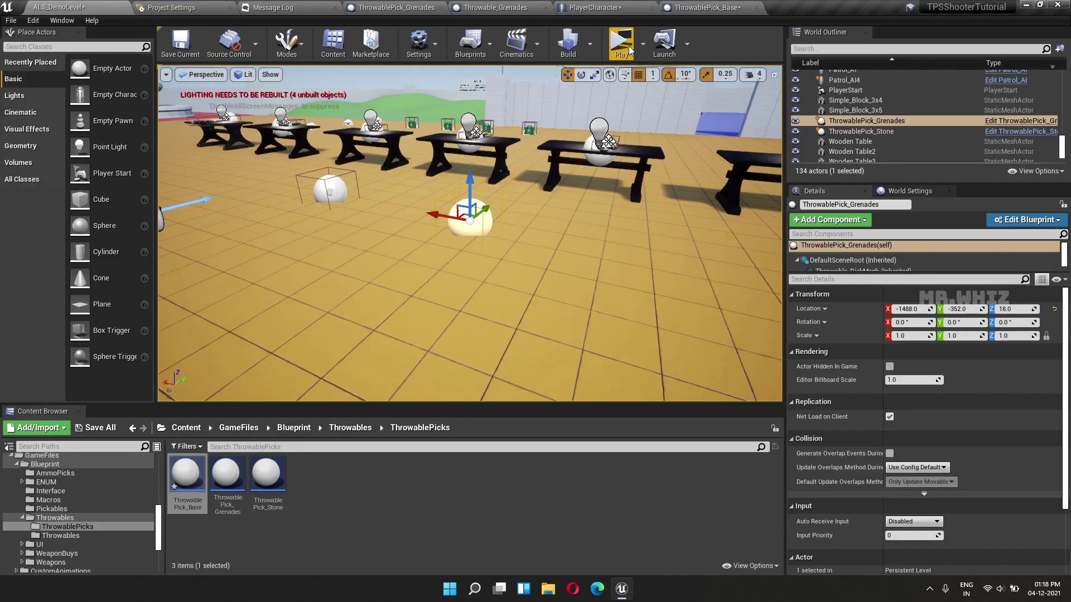
- Play the level, walk the character onto the grenade and toward the tables, then stop with Esc
{"action": "left_click", "coordinate": [629, 50]}
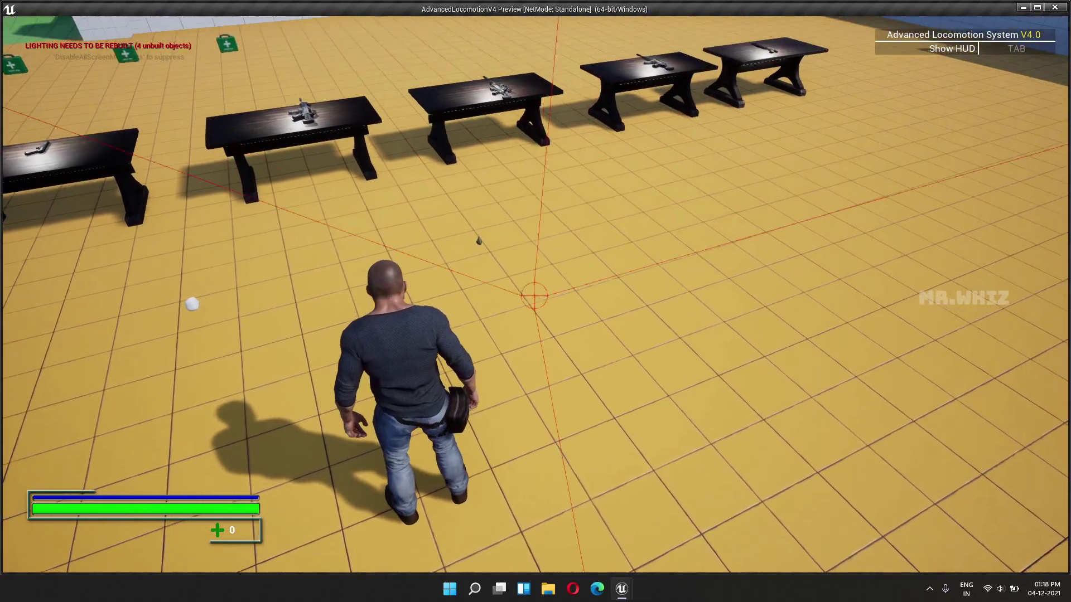
{"action": "key", "text": "w"}
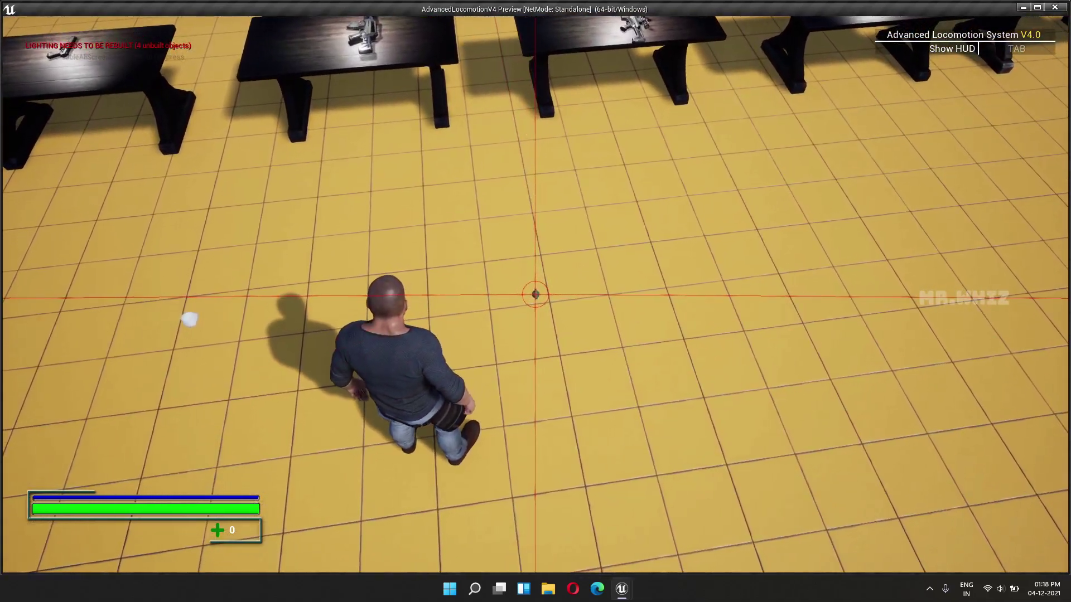
{"action": "key", "text": "w"}
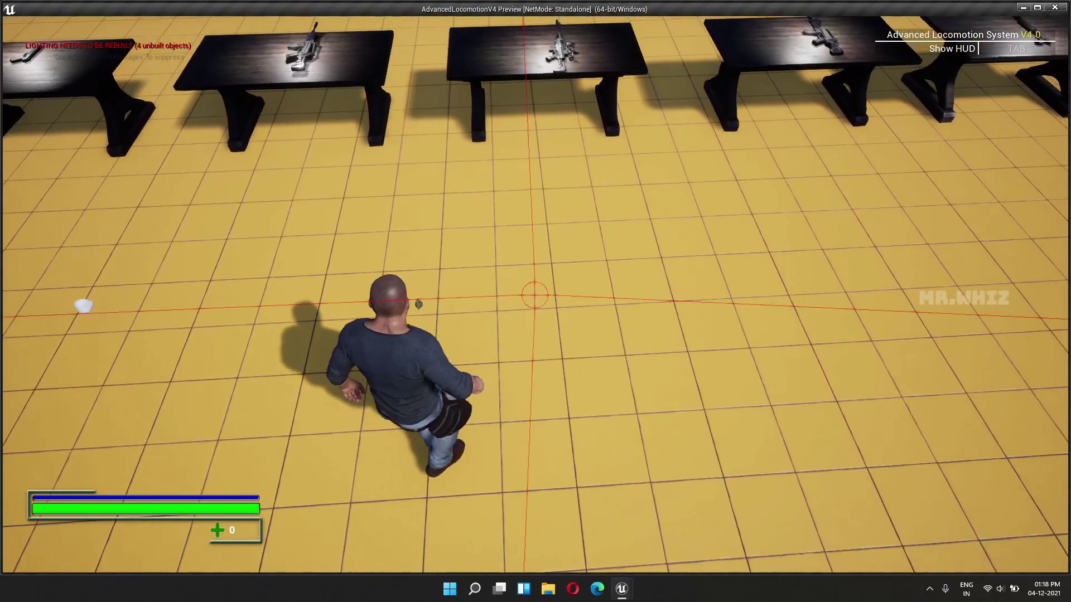
{"action": "key", "text": "w"}
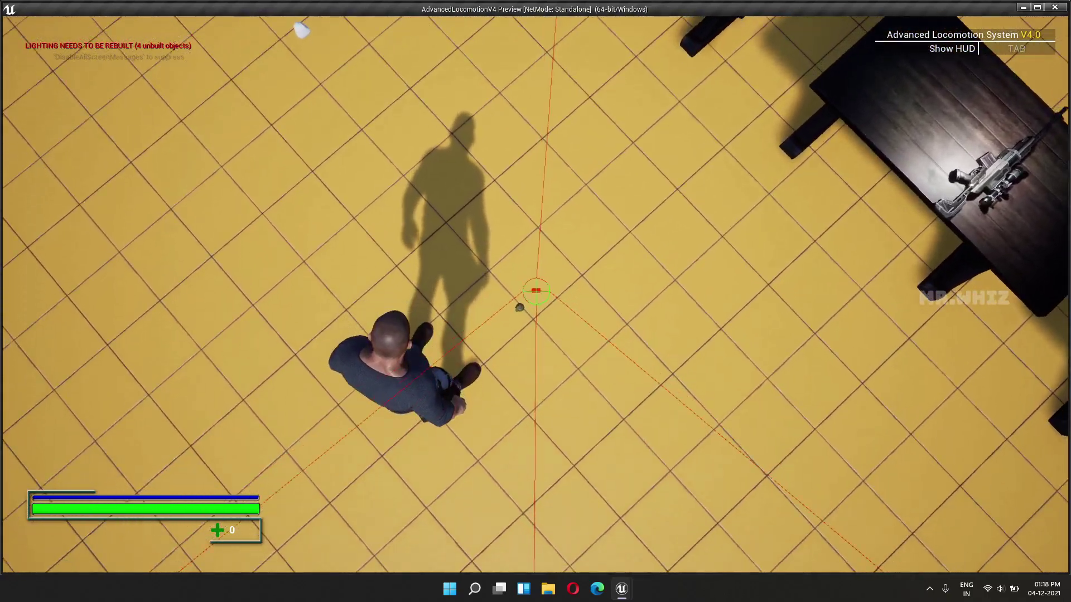
{"action": "key", "text": "w"}
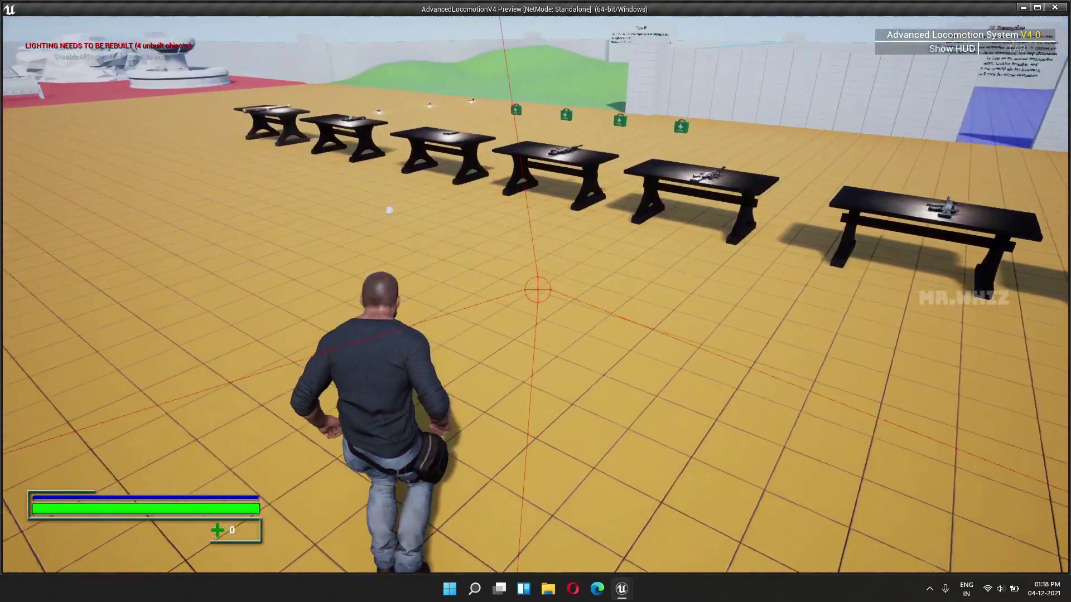
{"action": "key", "text": "w"}
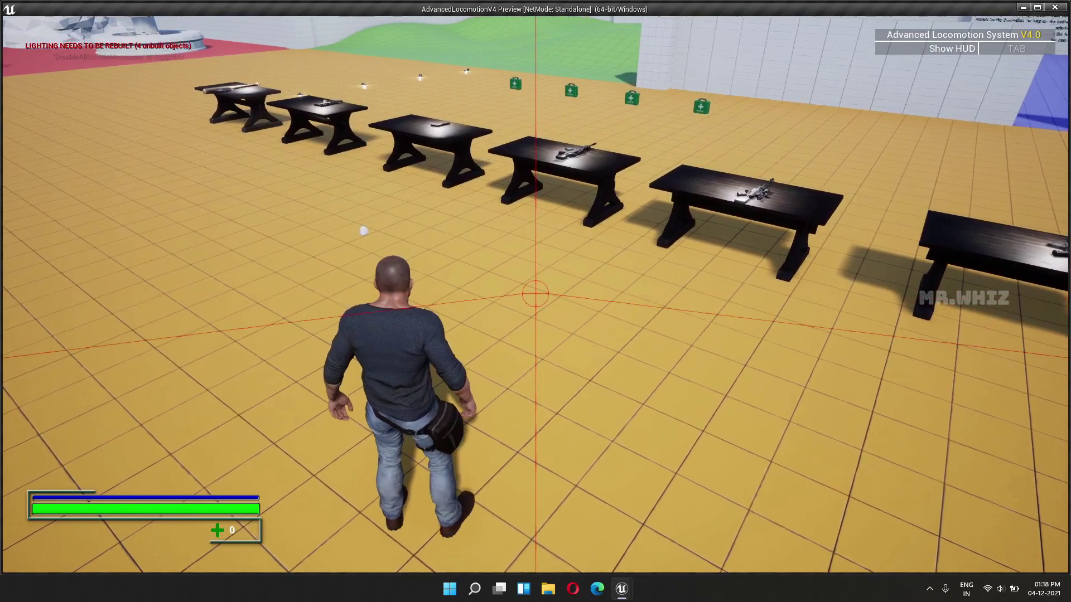
{"action": "key", "text": "w"}
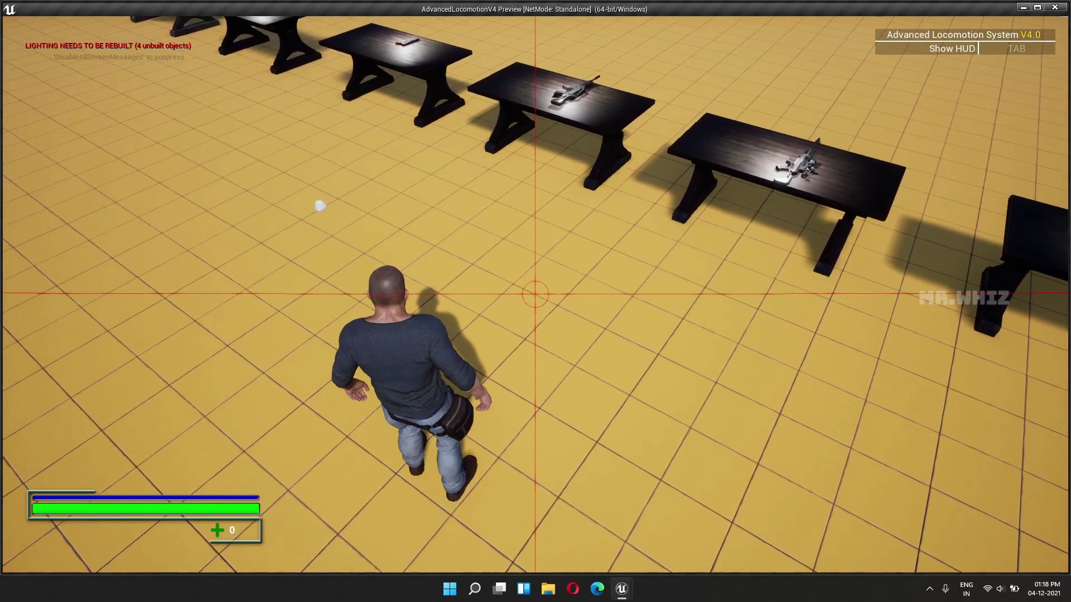
{"action": "key", "text": "Escape"}
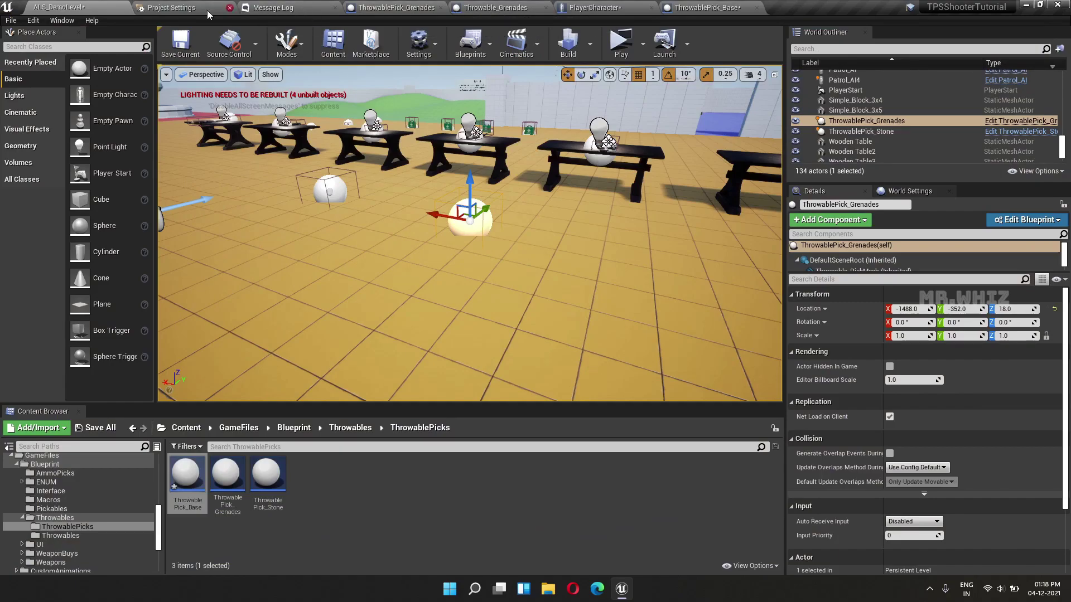
- In the Pickup Trace function, change the 400.0 trace distance multiplier to 450
{"action": "left_click", "coordinate": [587, 8]}
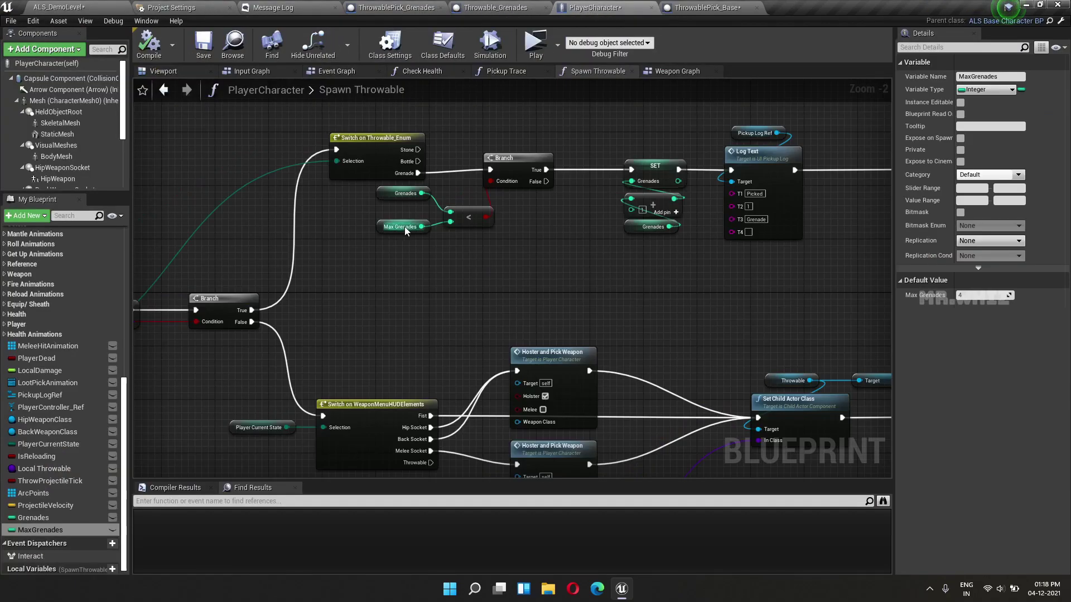
{"action": "right_click_drag", "start_coordinate": [364, 286], "coordinate": [449, 268]}
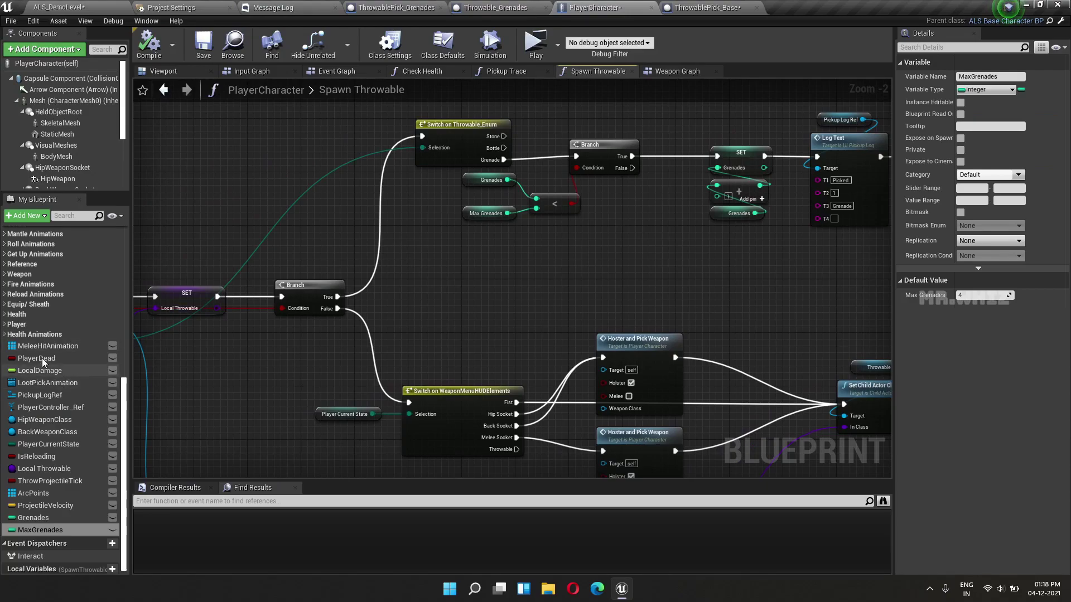
{"action": "scroll", "coordinate": [41, 358], "scroll_direction": "up", "scroll_amount": 3}
{"action": "scroll", "coordinate": [40, 352], "scroll_direction": "up", "scroll_amount": 3}
{"action": "double_click", "coordinate": [52, 403]}
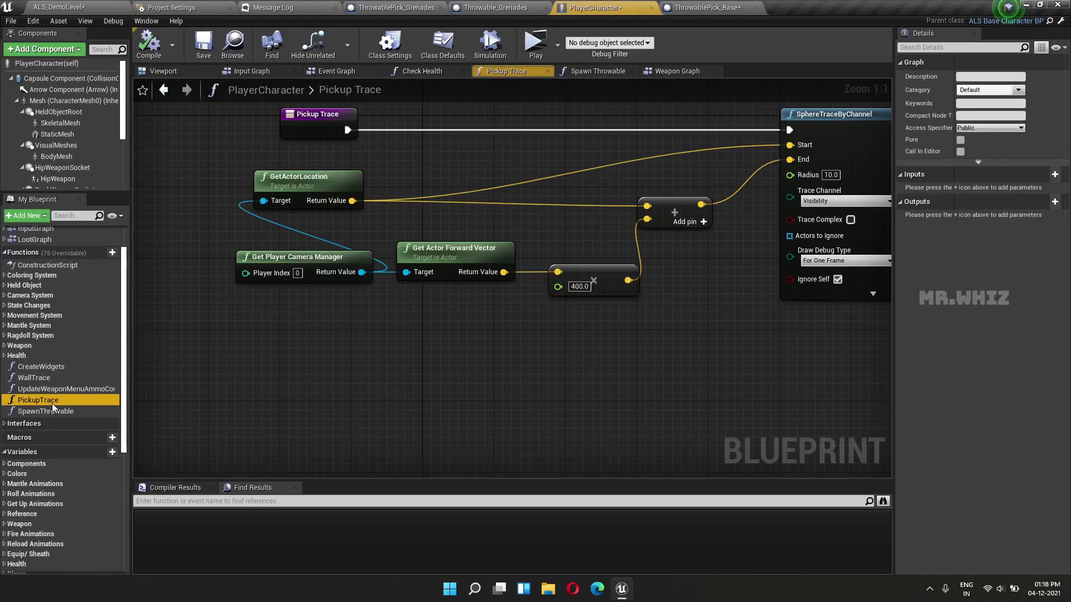
{"action": "left_click", "coordinate": [579, 286]}
{"action": "key", "text": "Escape"}
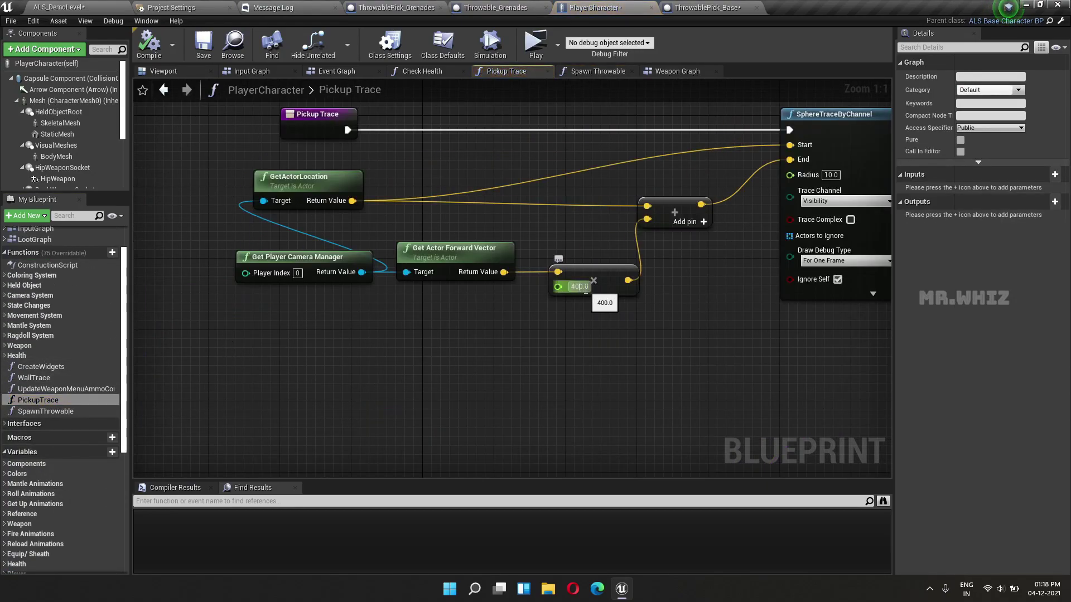
{"action": "key", "text": "Delete"}
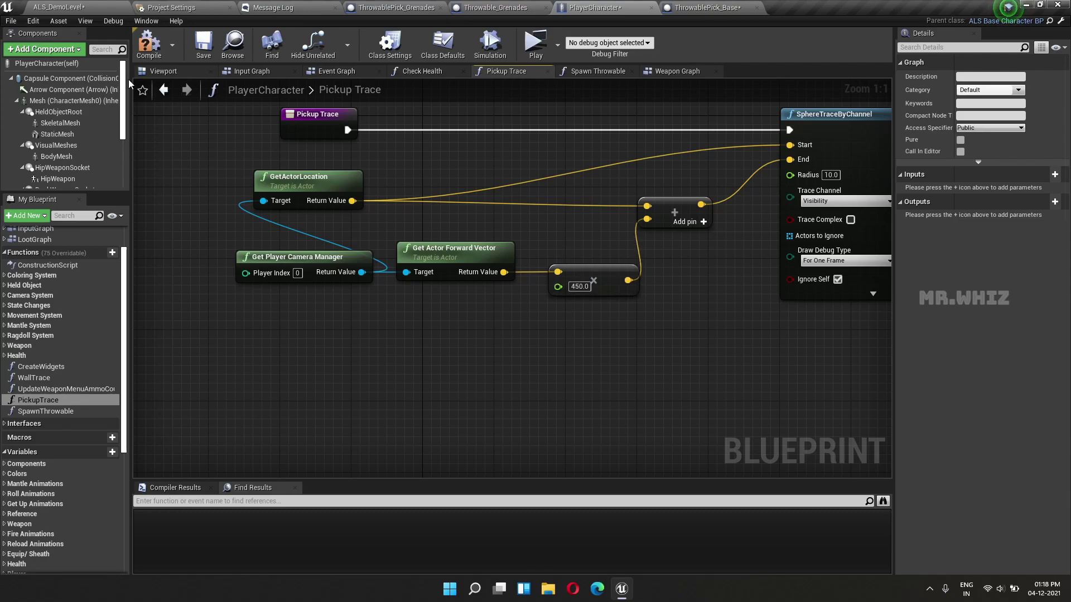
- Play the level, walk to the grenade and press E to pick it up, then stop
{"action": "left_click", "coordinate": [67, 5]}
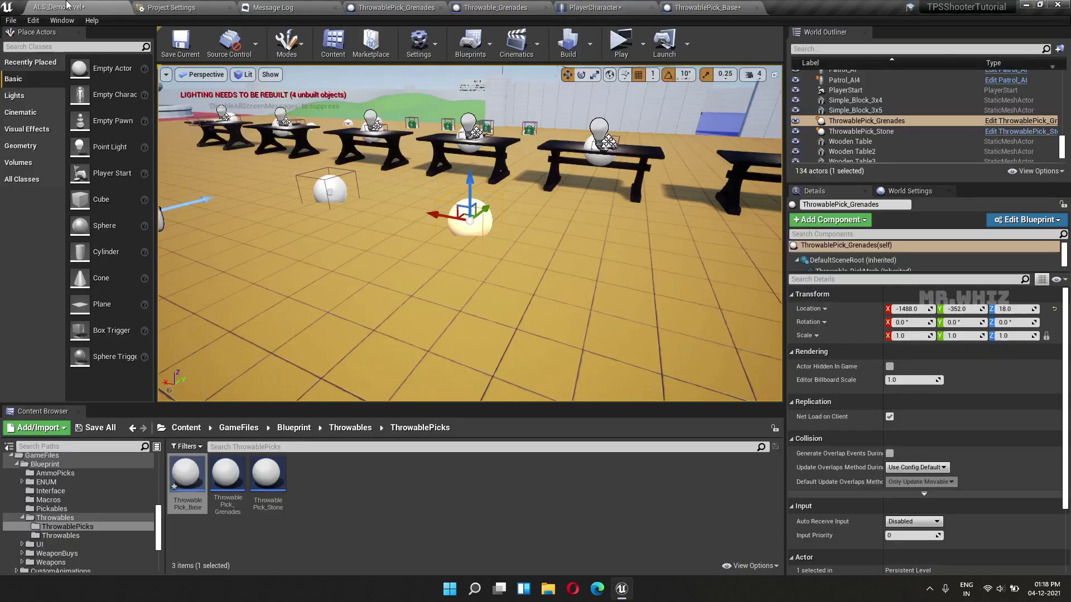
{"action": "left_click", "coordinate": [621, 43]}
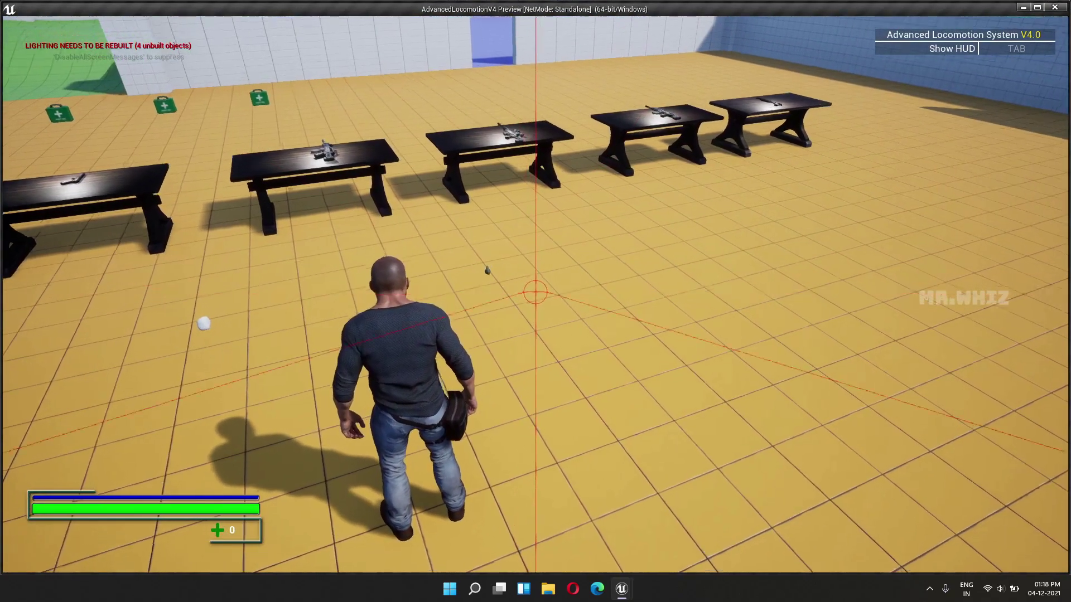
{"action": "key", "text": "w"}
{"action": "key", "text": "e"}
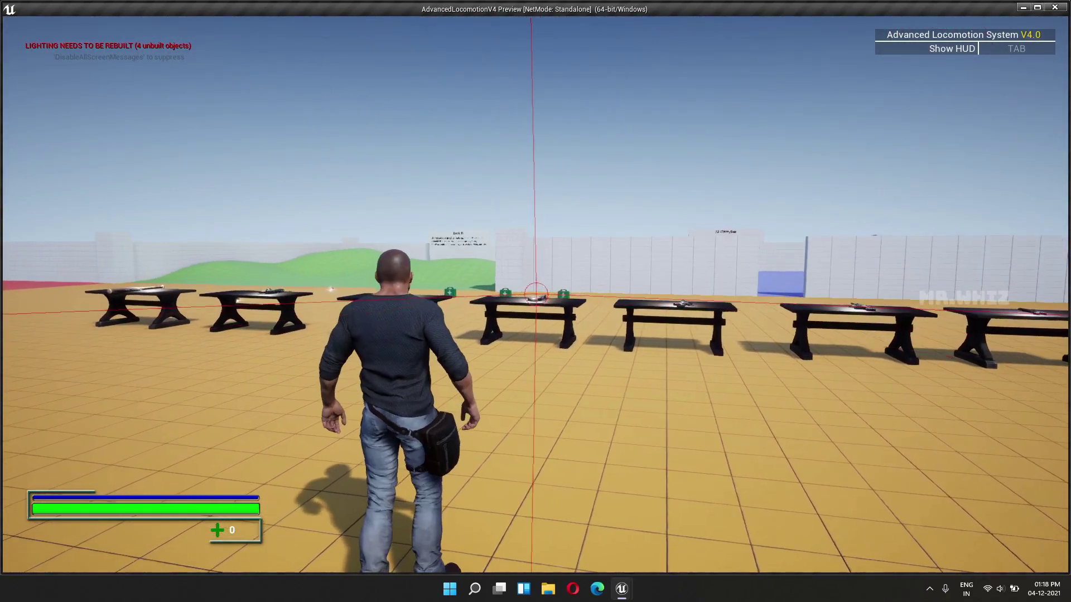
{"action": "key", "text": "Escape"}
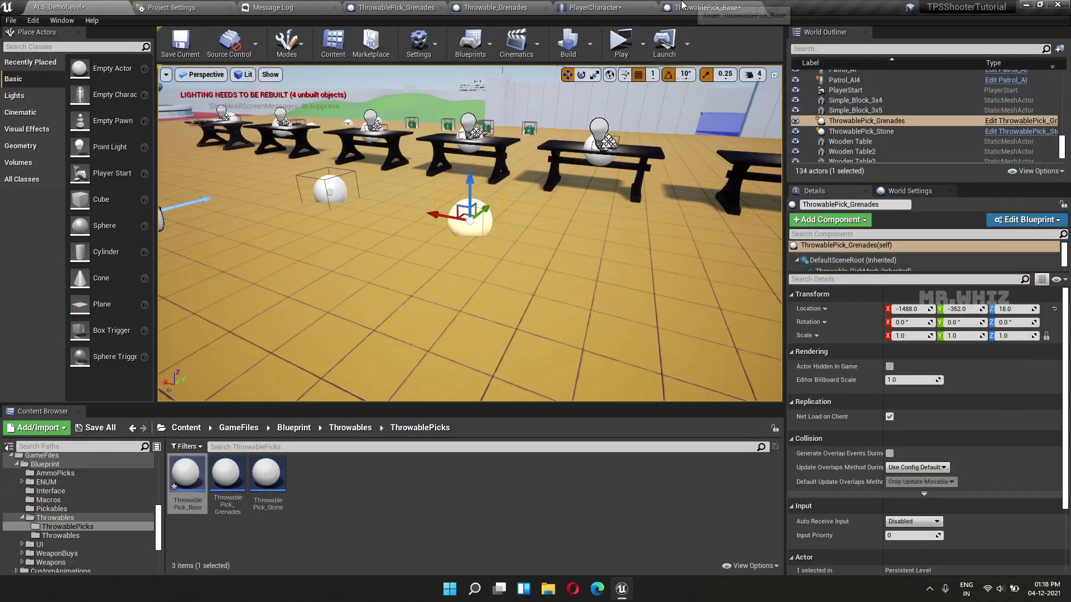
- Review the Throwable_Grenades blueprint, the later Pickup Trace nodes and the Weapon Graph
{"action": "left_click", "coordinate": [619, 8]}
{"action": "left_click", "coordinate": [520, 8]}
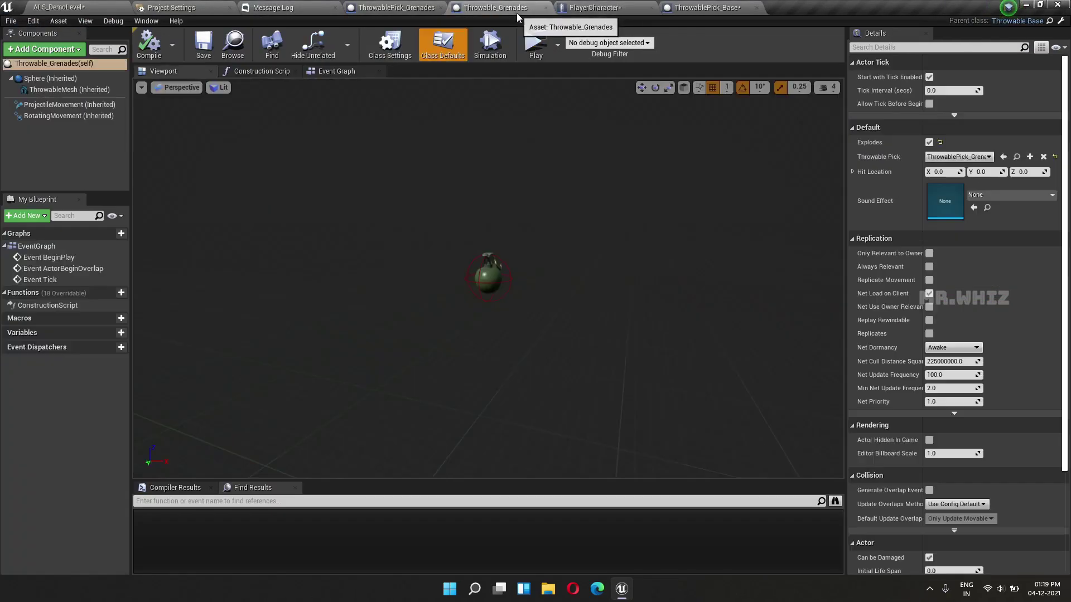
{"action": "left_click", "coordinate": [592, 8]}
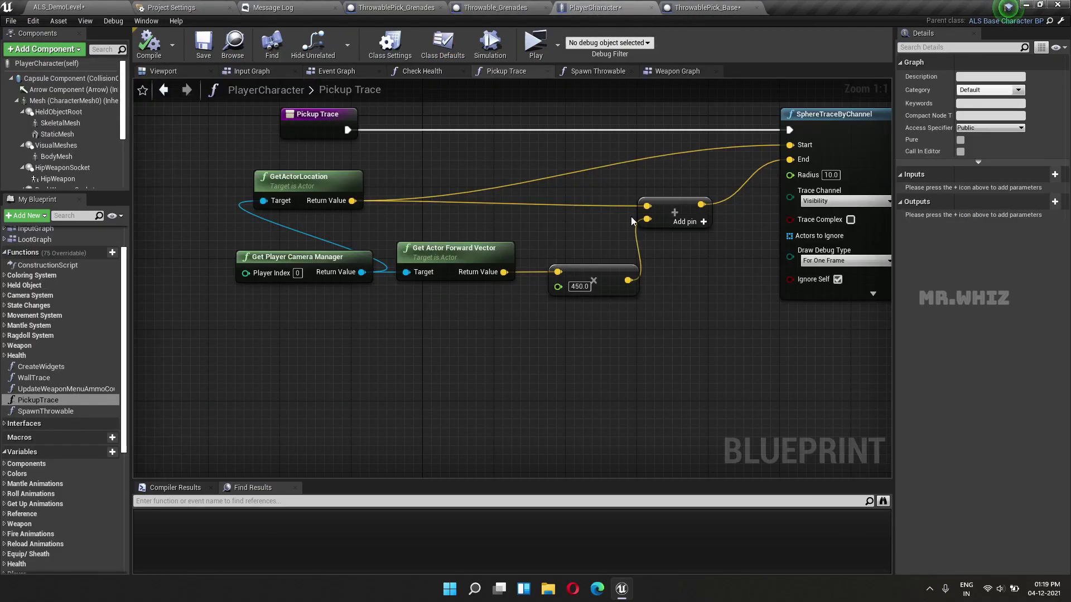
{"action": "right_click_drag", "start_coordinate": [798, 262], "coordinate": [363, 262]}
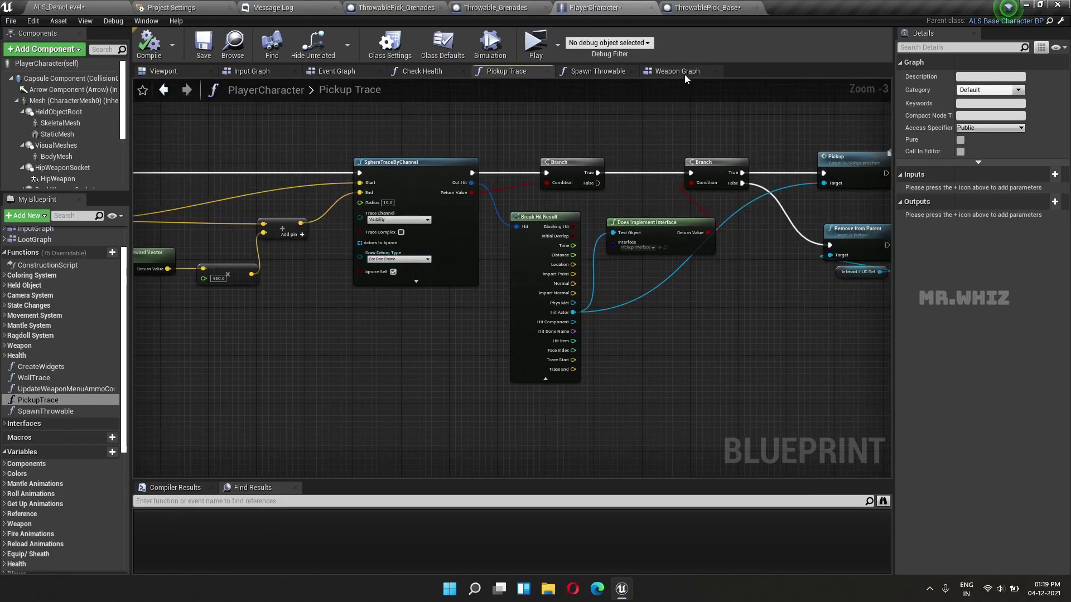
{"action": "left_click", "coordinate": [682, 72]}
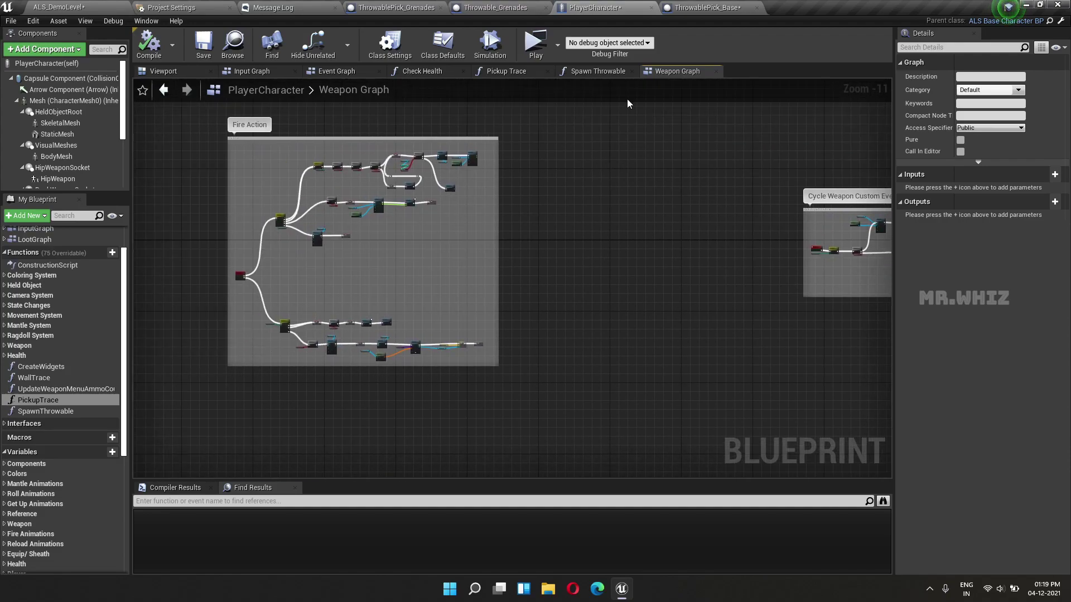
- In Spawn Throwable, select the Log Text call and bring up UI_PickupLog's Log Text function
{"action": "left_click", "coordinate": [598, 72]}
{"action": "right_click_drag", "start_coordinate": [642, 240], "coordinate": [404, 236]}
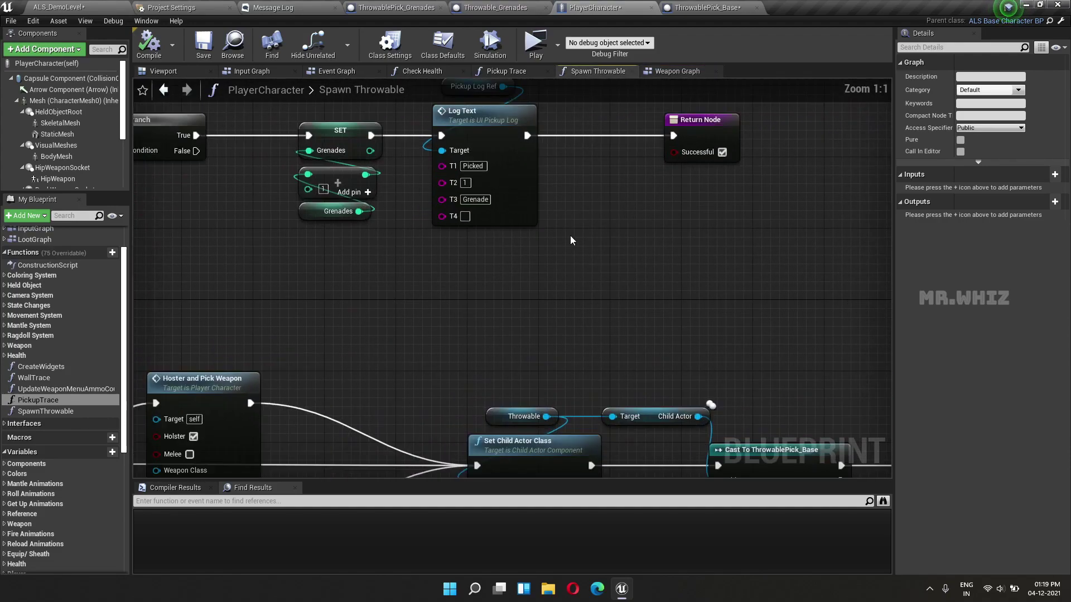
{"action": "right_click_drag", "start_coordinate": [534, 163], "coordinate": [534, 234]}
{"action": "left_click", "coordinate": [491, 187]}
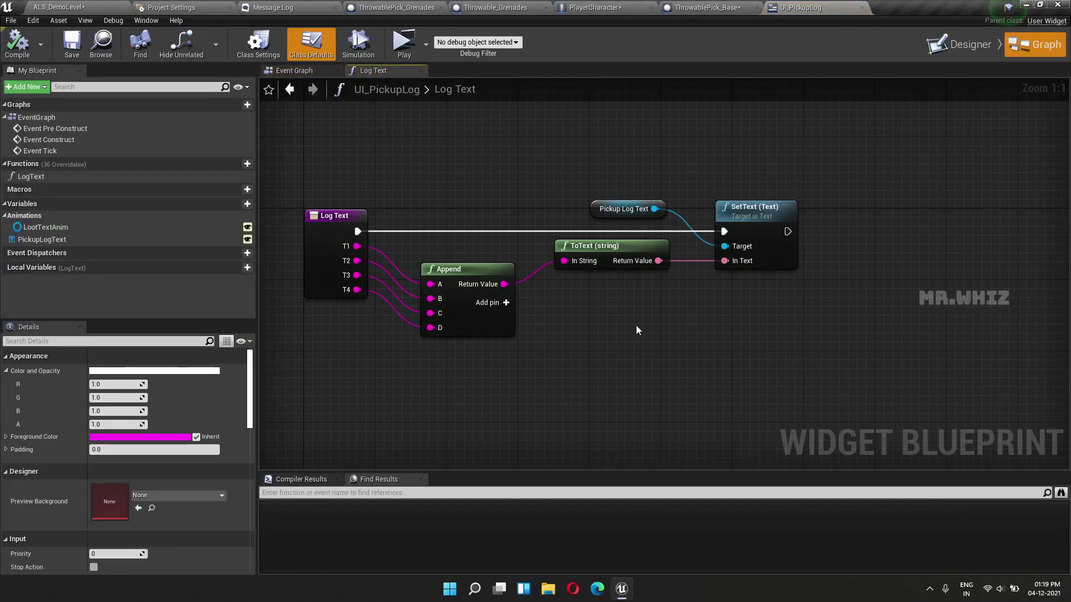
{"action": "mouse_move", "coordinate": [636, 326]}
{"action": "right_mouse_down"}
{"action": "mouse_move", "coordinate": [709, 294]}
{"action": "mouse_move", "coordinate": [593, 297]}
{"action": "right_mouse_up"}
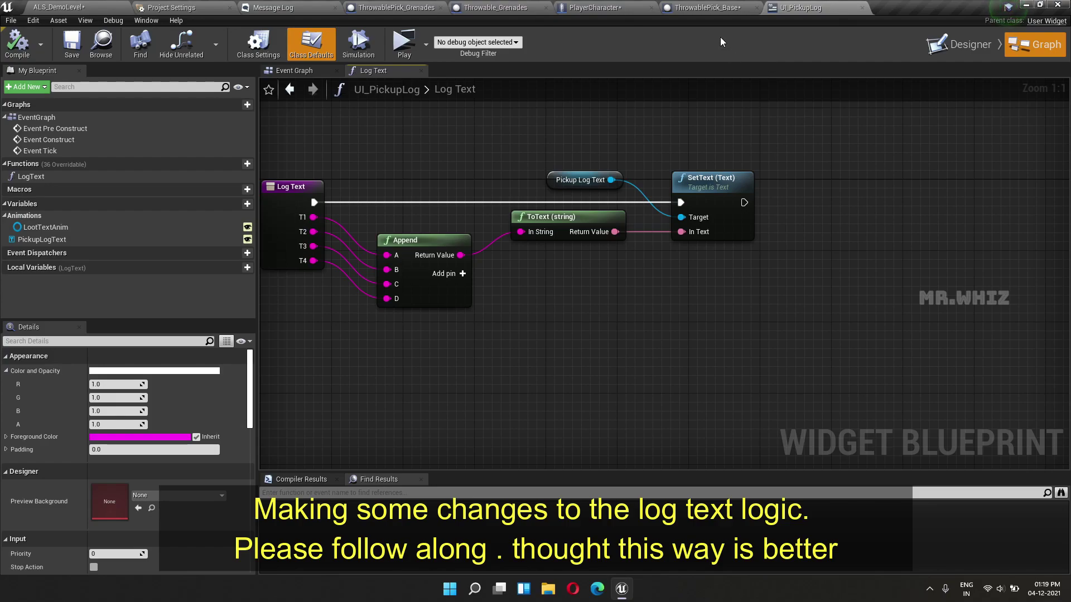
- Review the Add to Viewport and Play Animation nodes in PlayerCharacter's Loot Graph
{"action": "left_click", "coordinate": [715, 9]}
{"action": "left_click", "coordinate": [602, 11]}
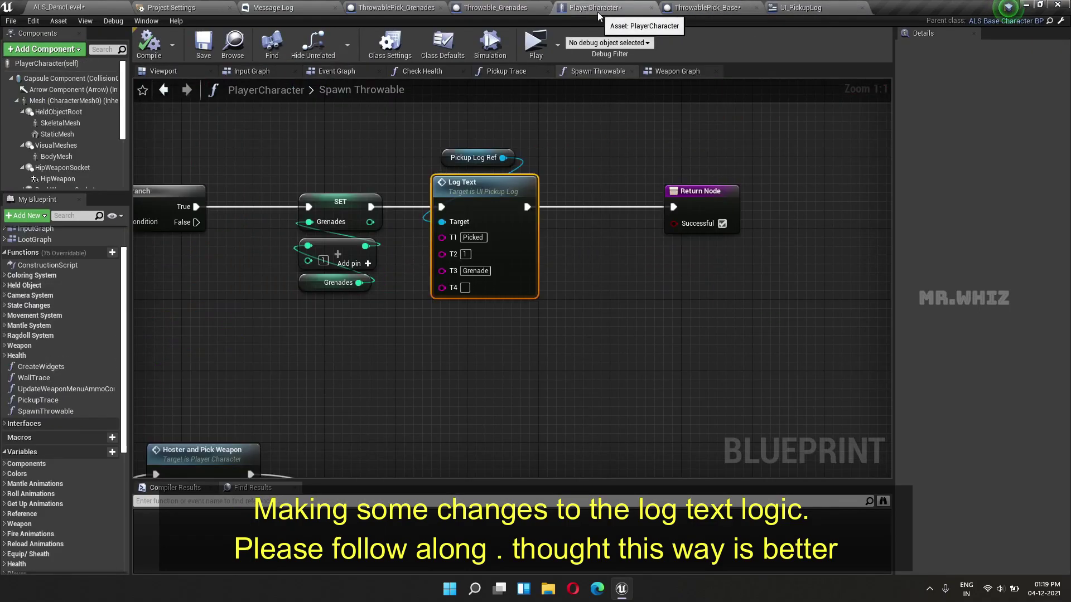
{"action": "scroll", "coordinate": [68, 306], "scroll_direction": "up", "scroll_amount": 2}
{"action": "scroll", "coordinate": [69, 307], "scroll_direction": "up", "scroll_amount": 1}
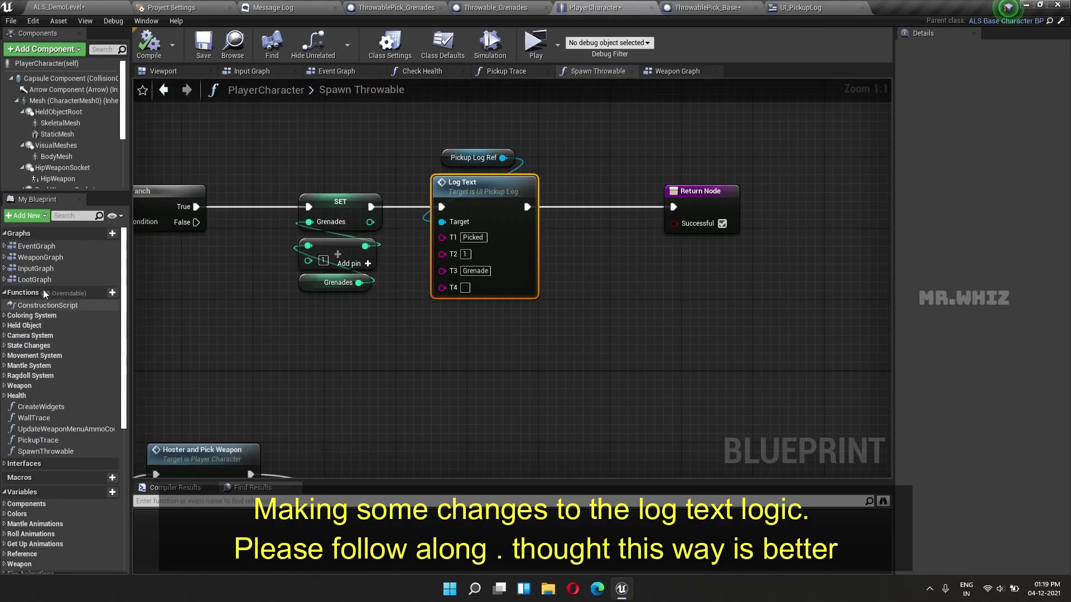
{"action": "double_click", "coordinate": [41, 279]}
{"action": "scroll", "coordinate": [538, 388], "scroll_direction": "up", "scroll_amount": 6}
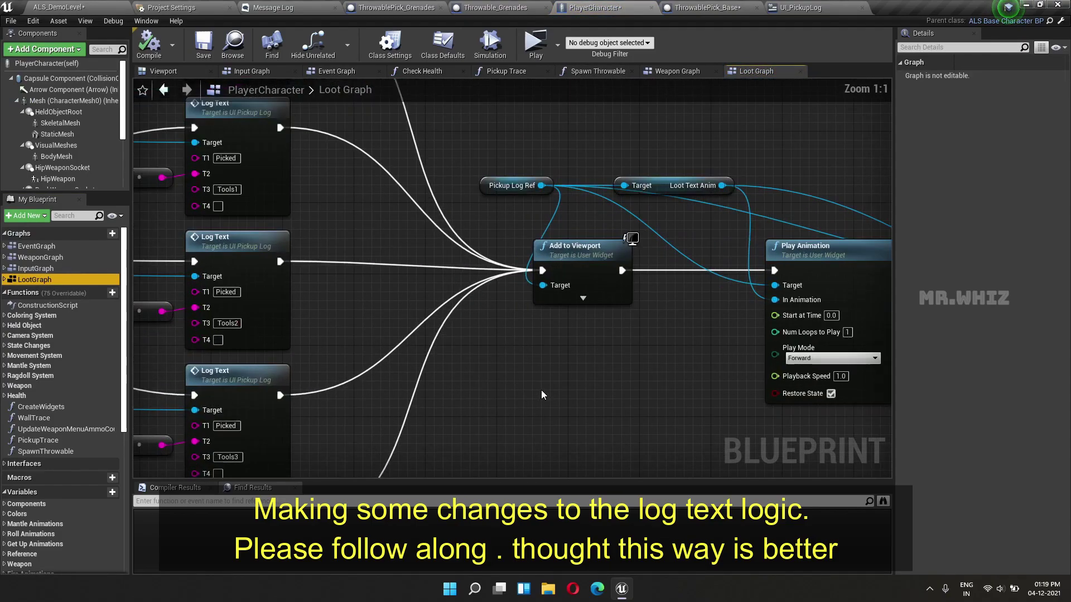
{"action": "mouse_move", "coordinate": [541, 390]}
{"action": "right_mouse_down"}
{"action": "mouse_move", "coordinate": [366, 332]}
{"action": "mouse_move", "coordinate": [279, 327]}
{"action": "right_mouse_up"}
{"action": "scroll", "coordinate": [366, 331], "scroll_direction": "down", "scroll_amount": 2}
{"action": "scroll", "coordinate": [366, 332], "scroll_direction": "down", "scroll_amount": 1}
{"action": "scroll", "coordinate": [280, 333], "scroll_direction": "down", "scroll_amount": 1}
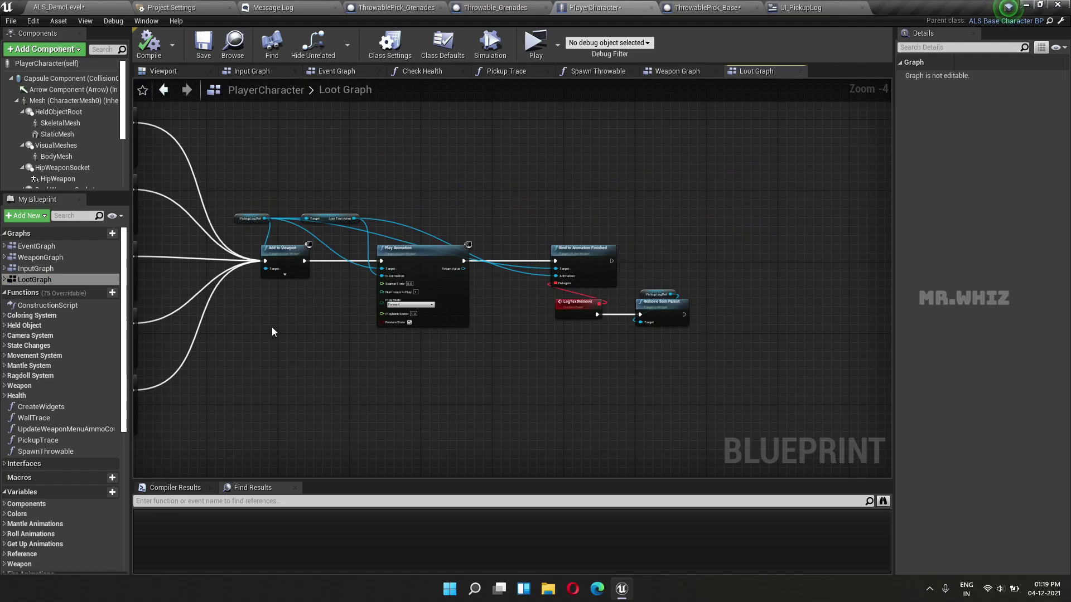
{"action": "scroll", "coordinate": [272, 327], "scroll_direction": "up", "scroll_amount": 1}
{"action": "mouse_move", "coordinate": [272, 327]}
{"action": "right_mouse_down"}
{"action": "mouse_move", "coordinate": [346, 372]}
{"action": "mouse_move", "coordinate": [366, 326]}
{"action": "right_mouse_up"}
{"action": "scroll", "coordinate": [347, 373], "scroll_direction": "down", "scroll_amount": 1}
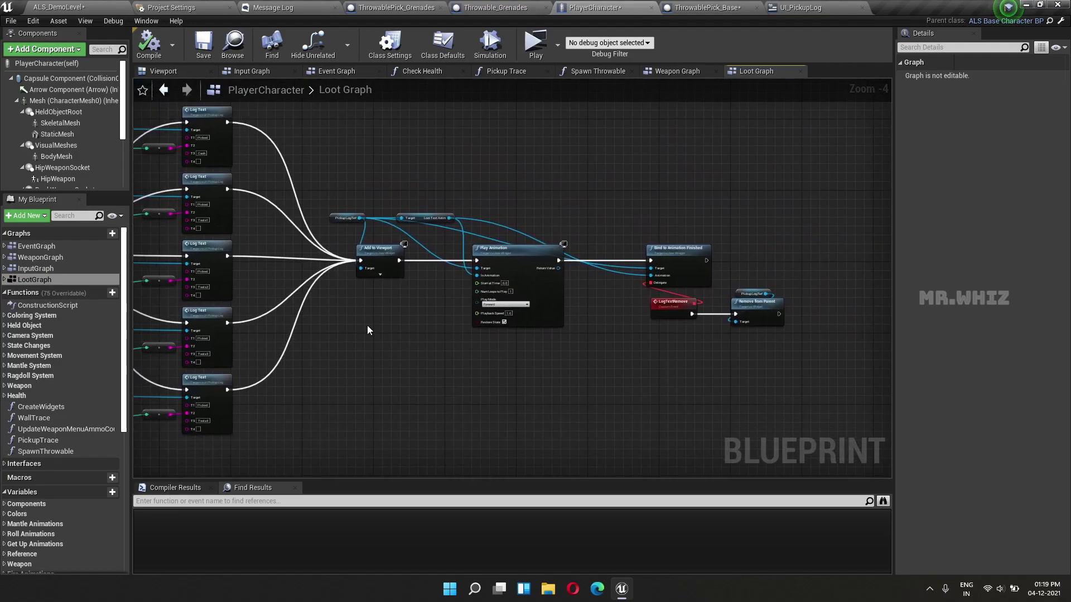
- Add a custom event node, CustomEvent_0, to UI_PickupLog's Event Graph
{"action": "left_click", "coordinate": [800, 8]}
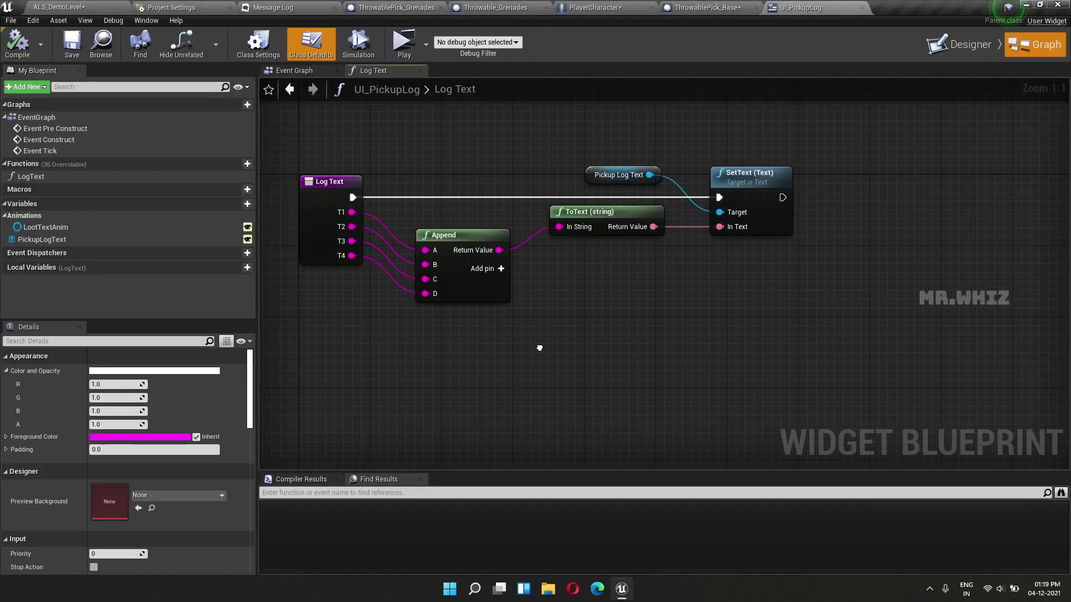
{"action": "right_click_drag", "start_coordinate": [539, 348], "coordinate": [625, 323]}
{"action": "left_click", "coordinate": [312, 72]}
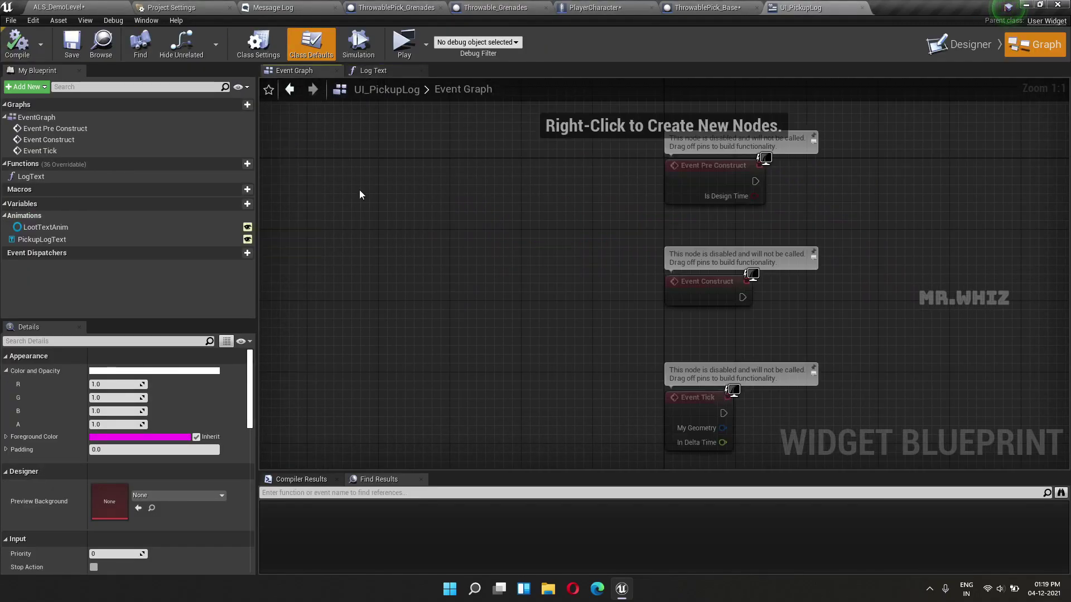
{"action": "right_click", "coordinate": [452, 359]}
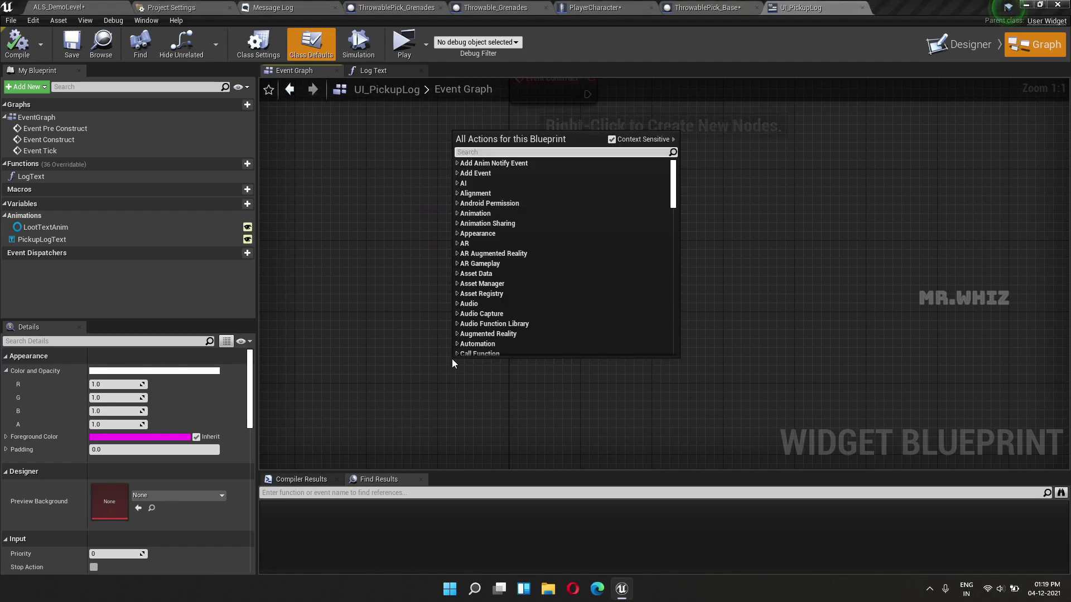
{"action": "type", "text": "custom e"}
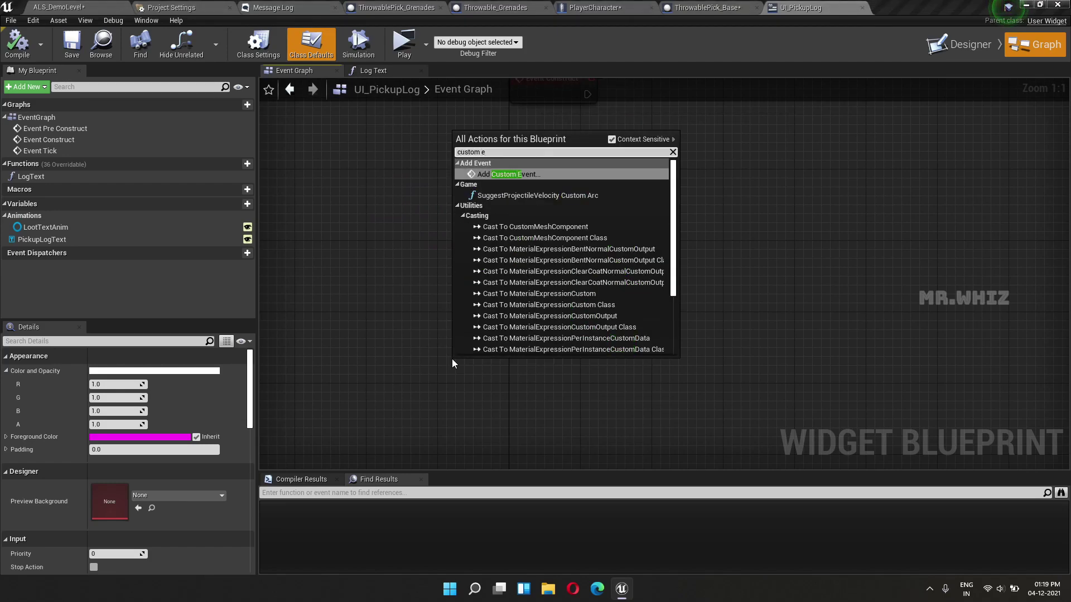
{"action": "key", "text": "Return"}
{"action": "type", "text": "Play"}
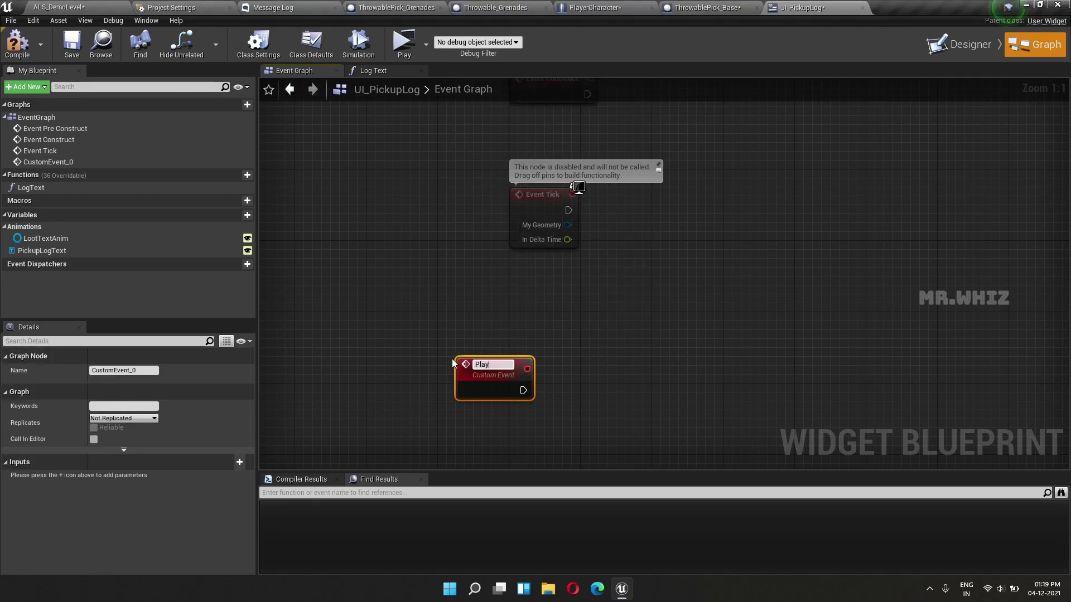
{"action": "type", "text": "Anima"}
{"action": "key", "text": "Escape"}
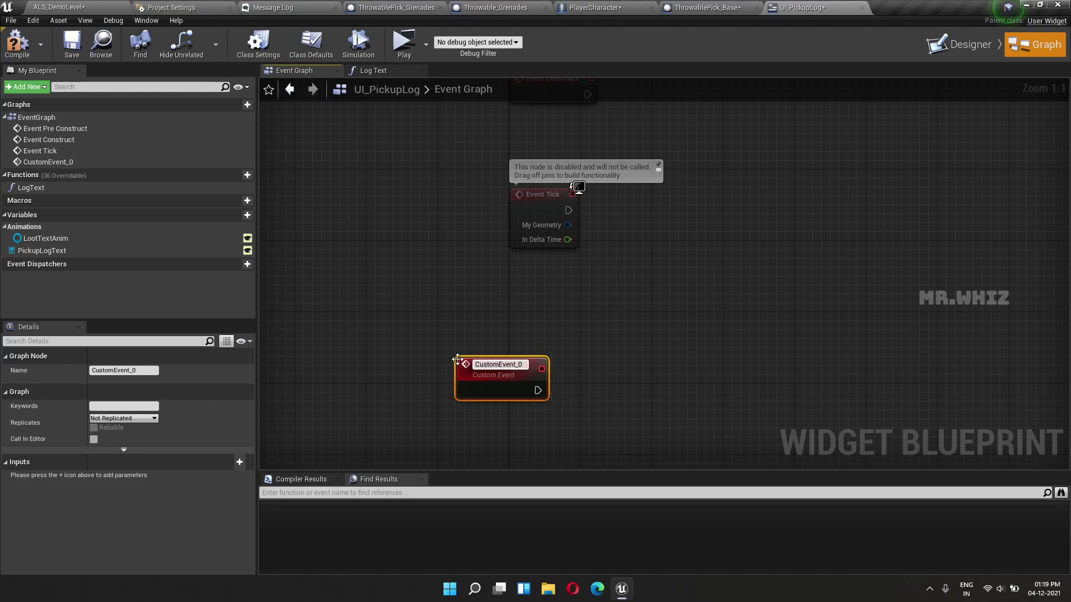
- Start renaming the custom event, abandon it, and bring the node back into view
{"action": "double_click", "coordinate": [506, 366]}
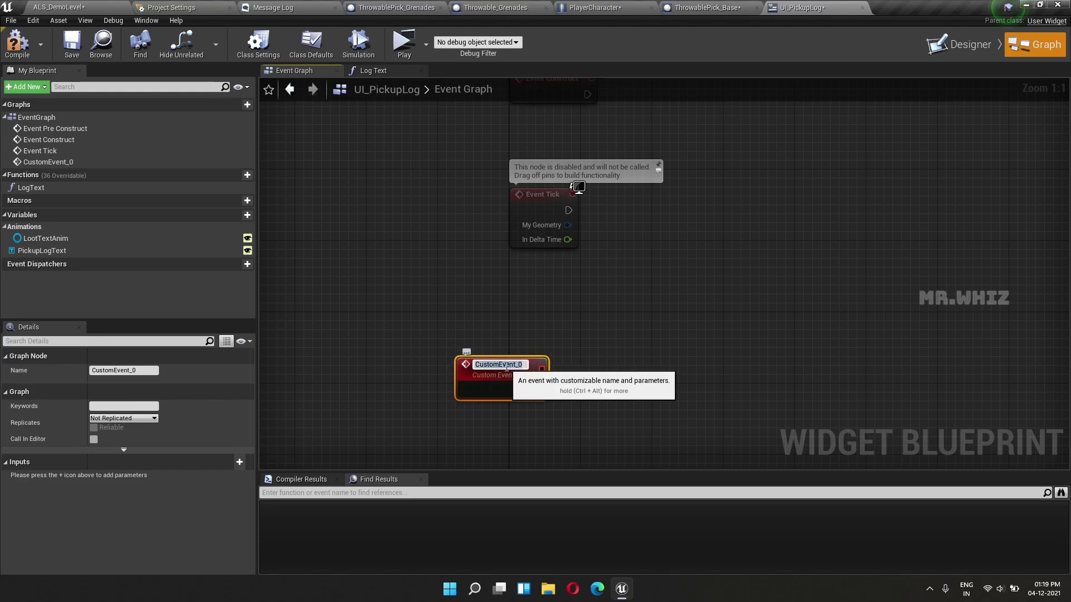
{"action": "type", "text": "PlayAnimatio"}
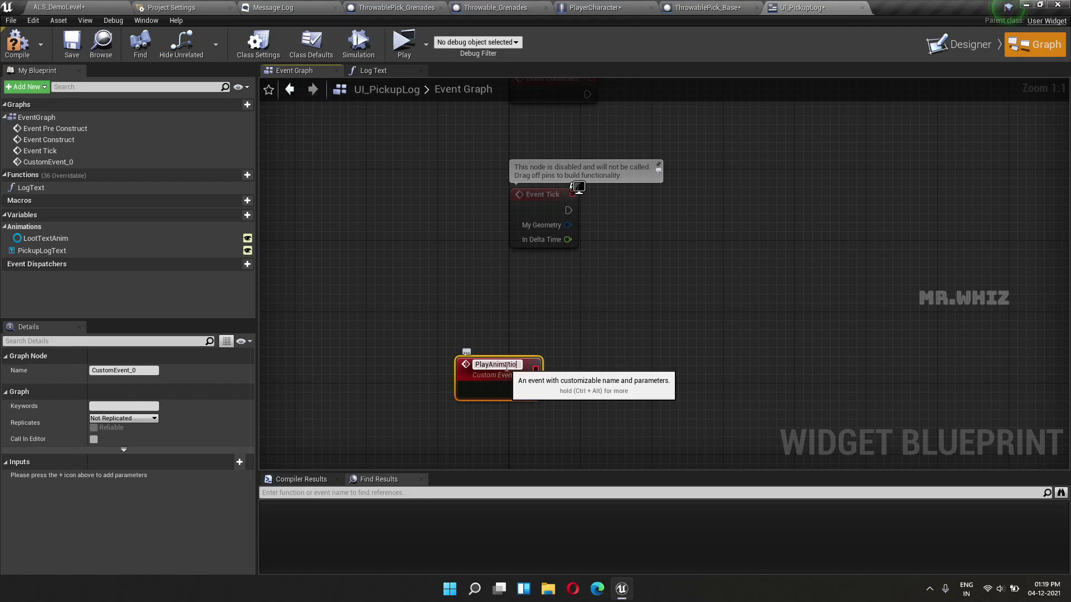
{"action": "type", "text": "n"}
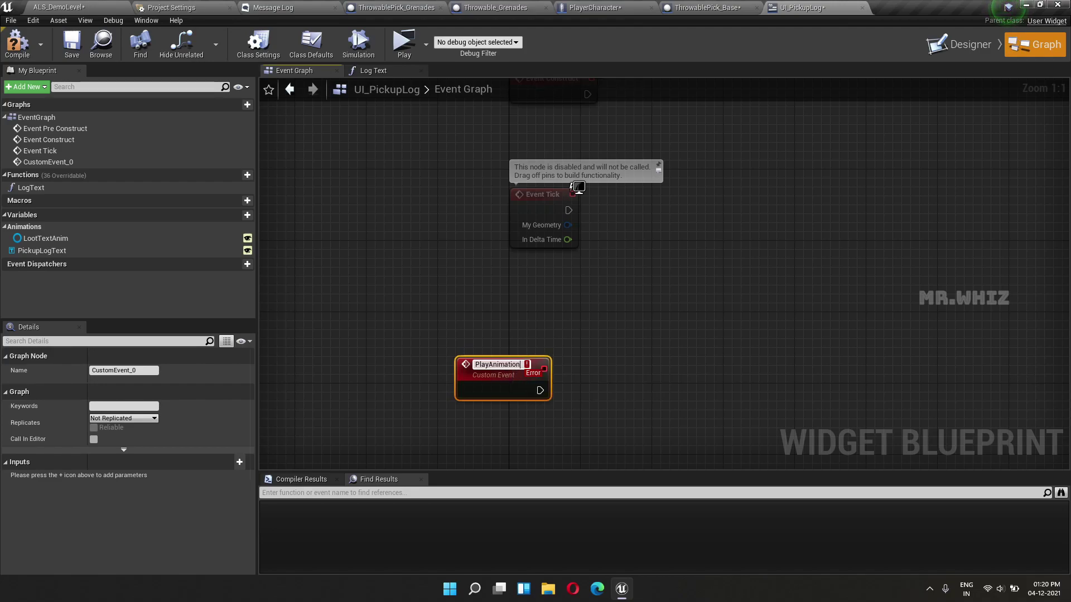
{"action": "left_click", "coordinate": [664, 420]}
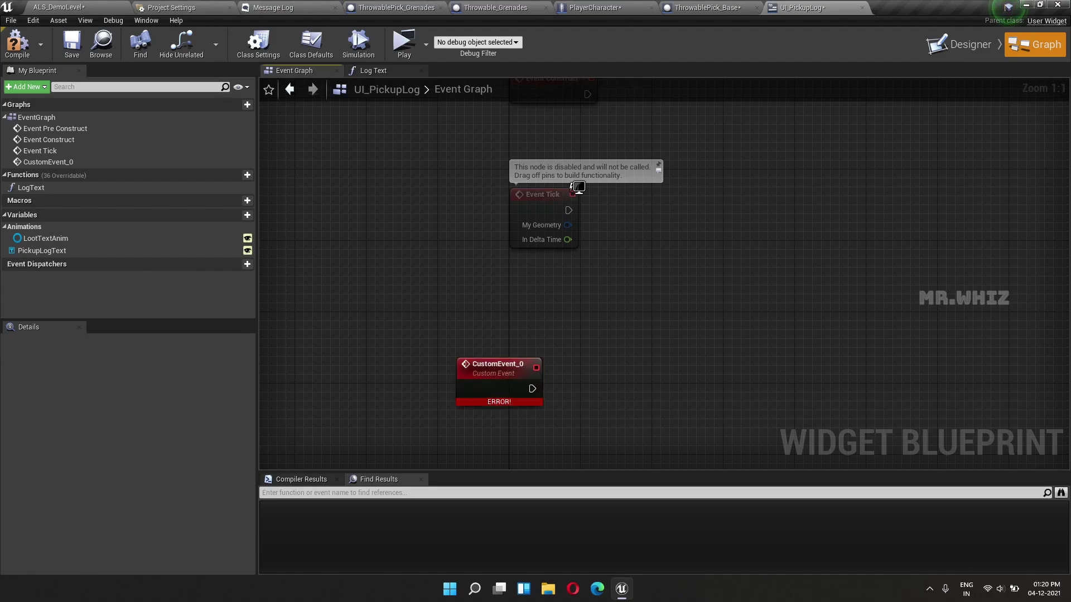
{"action": "scroll", "coordinate": [636, 223], "scroll_direction": "down", "scroll_amount": 7}
{"action": "right_click_drag", "start_coordinate": [691, 263], "coordinate": [625, 341]}
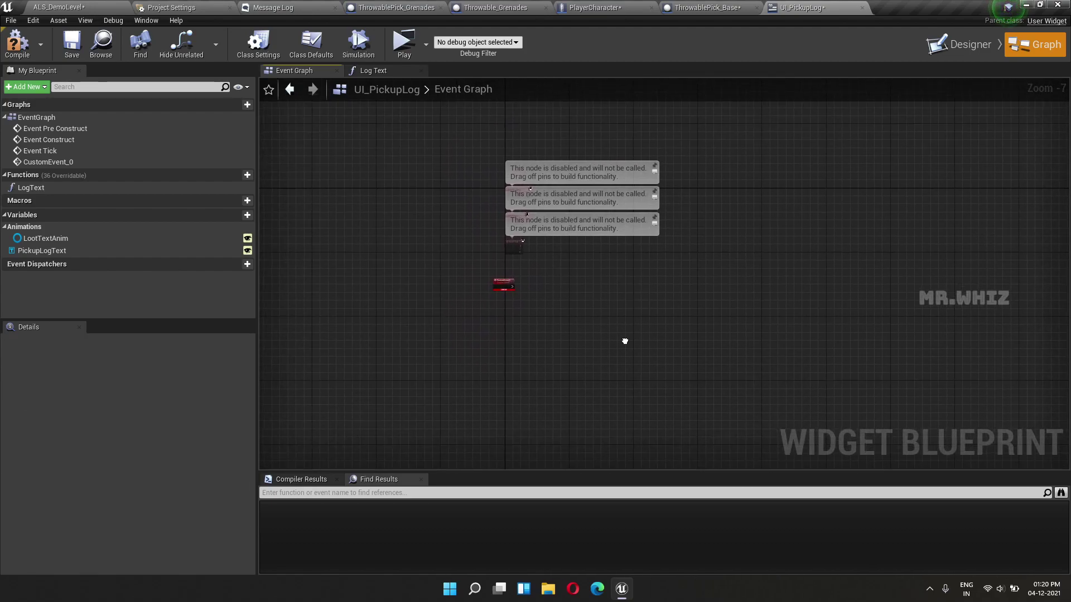
{"action": "scroll", "coordinate": [525, 319], "scroll_direction": "up", "scroll_amount": 7}
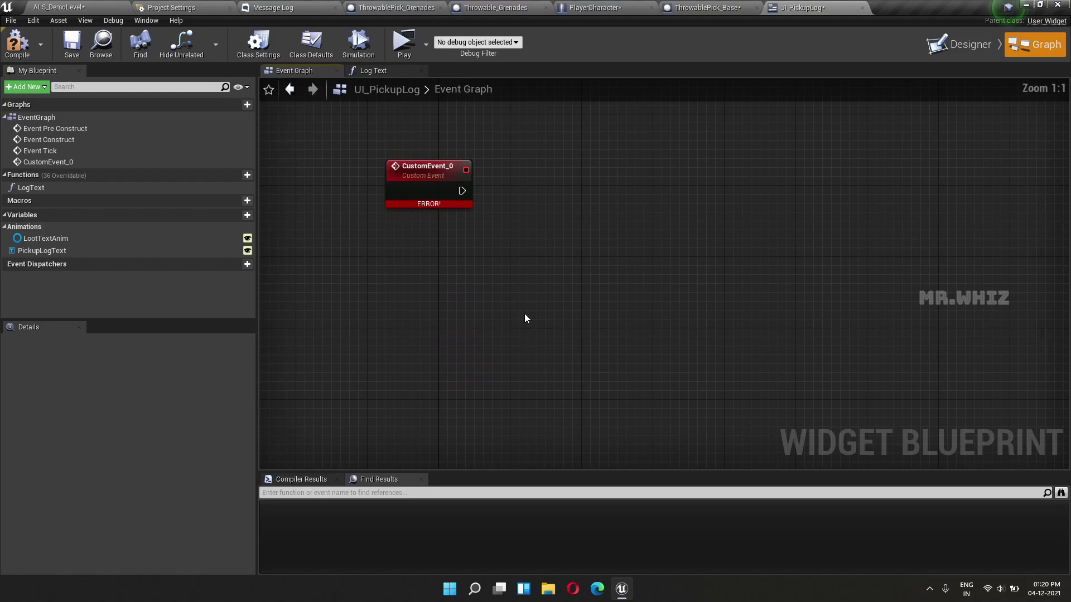
{"action": "right_click_drag", "start_coordinate": [525, 319], "coordinate": [582, 348]}
- Rename the custom event to Play Animation, correcting the 'Paiont' typo
{"action": "left_click", "coordinate": [492, 195]}
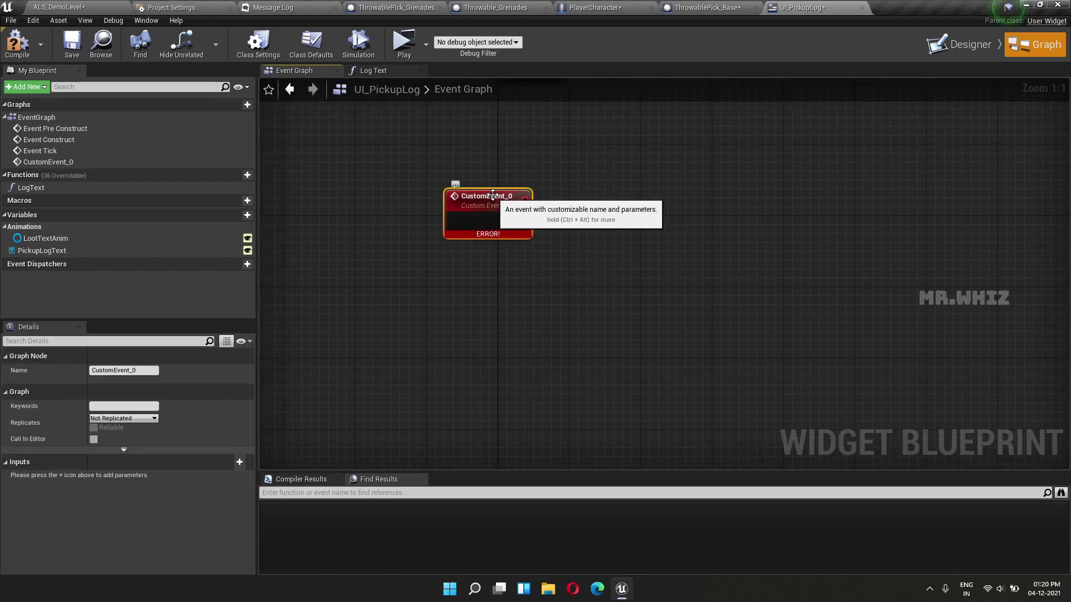
{"action": "double_click", "coordinate": [492, 195]}
{"action": "type", "text": "Play"}
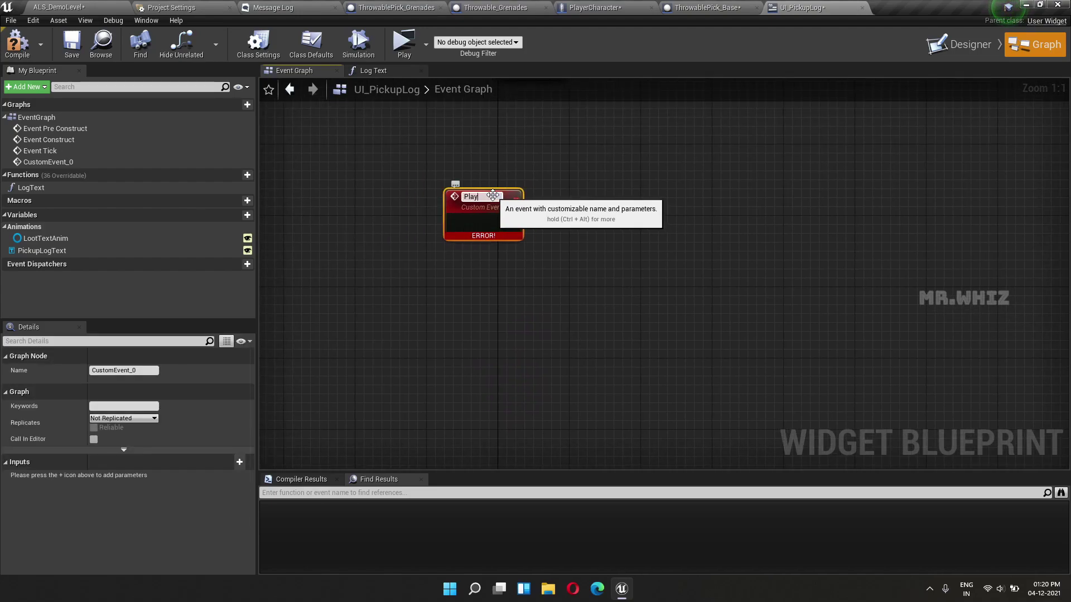
{"action": "type", "text": " Animaiont"}
{"action": "key", "text": "Return"}
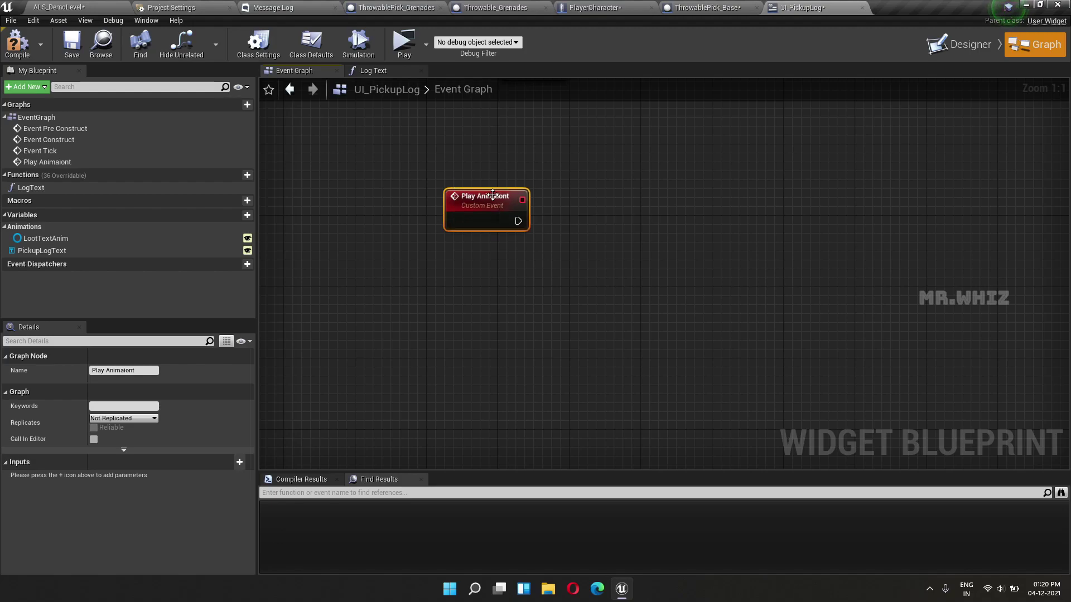
{"action": "double_click", "coordinate": [501, 197]}
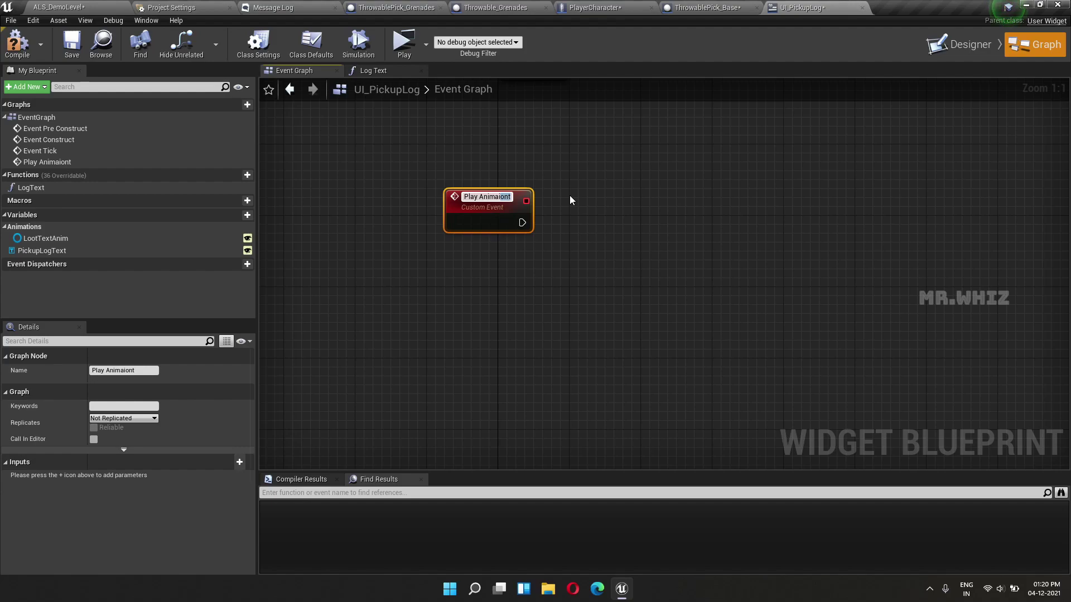
{"action": "key", "text": "BackSpace"}
{"action": "key", "text": "BackSpace"}
{"action": "key", "text": "BackSpace"}
{"action": "type", "text": "tion"}
{"action": "key", "text": "Return"}
- Add a Branch after Play Animation with Is in Viewport as its condition
{"action": "right_click_drag", "start_coordinate": [573, 284], "coordinate": [464, 268]}
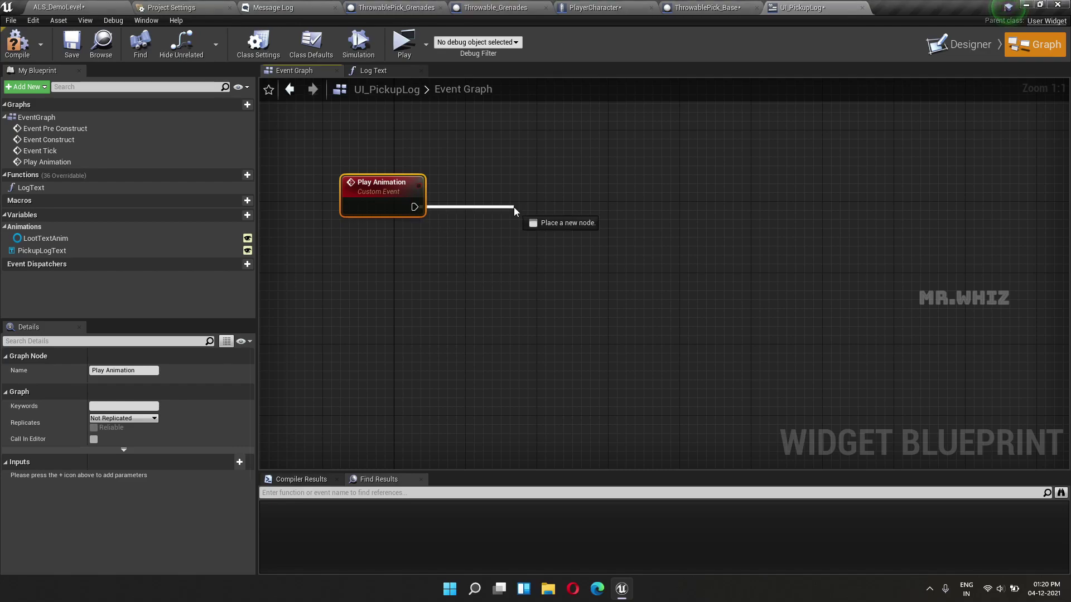
{"action": "left_click_drag", "start_coordinate": [415, 207], "coordinate": [514, 206]}
{"action": "type", "text": "brahc"}
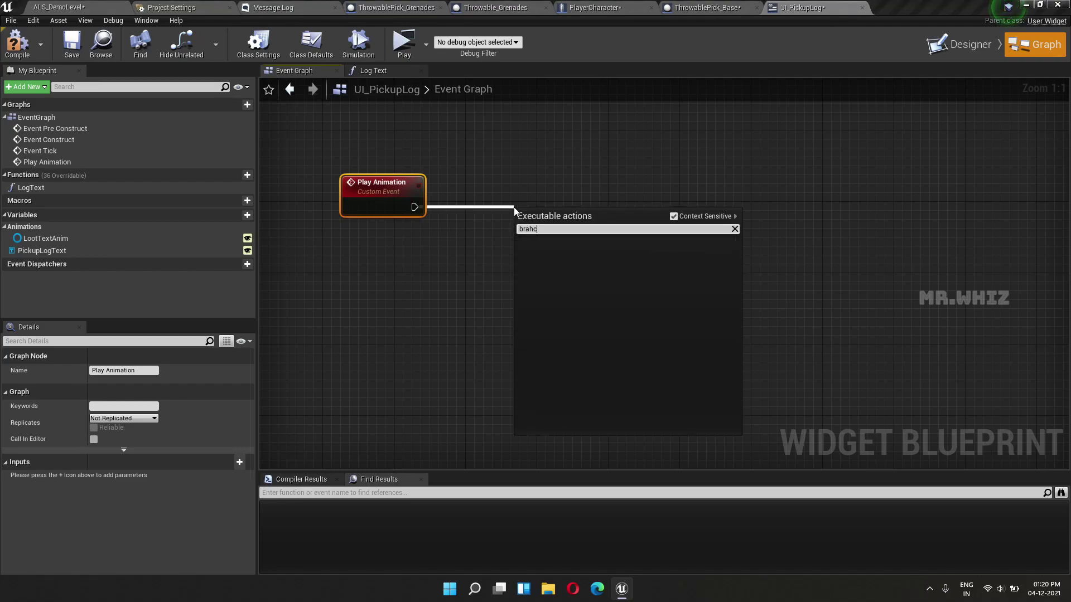
{"action": "key", "text": "BackSpace"}
{"action": "key", "text": "BackSpace"}
{"action": "type", "text": "c"}
{"action": "key", "text": "BackSpace"}
{"action": "key", "text": "Escape"}
{"action": "left_click_drag", "start_coordinate": [528, 218], "coordinate": [555, 189]}
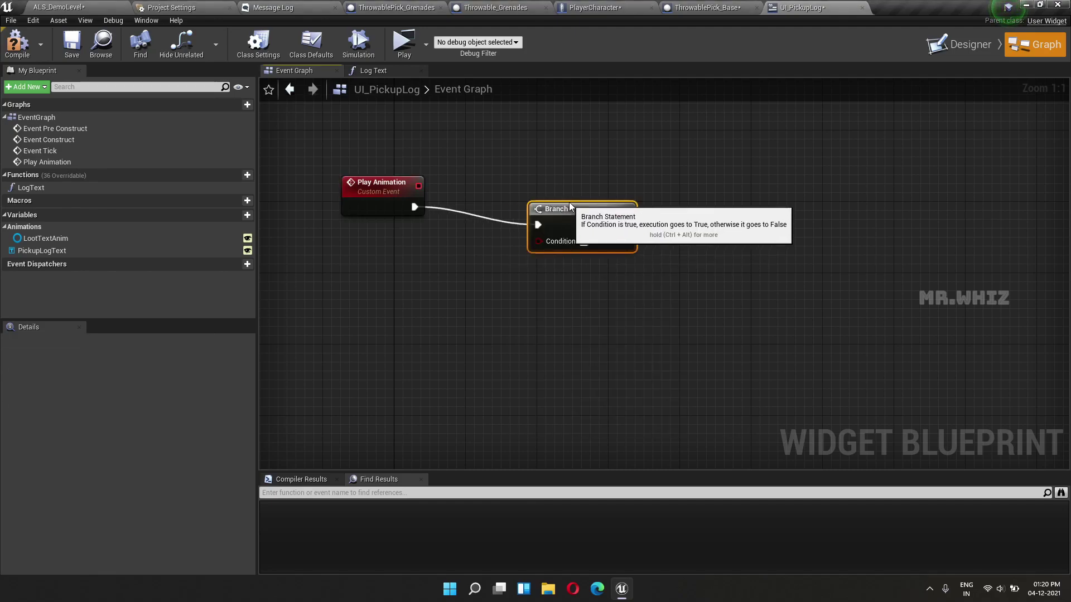
{"action": "right_click", "coordinate": [351, 274]}
{"action": "type", "text": "is "}
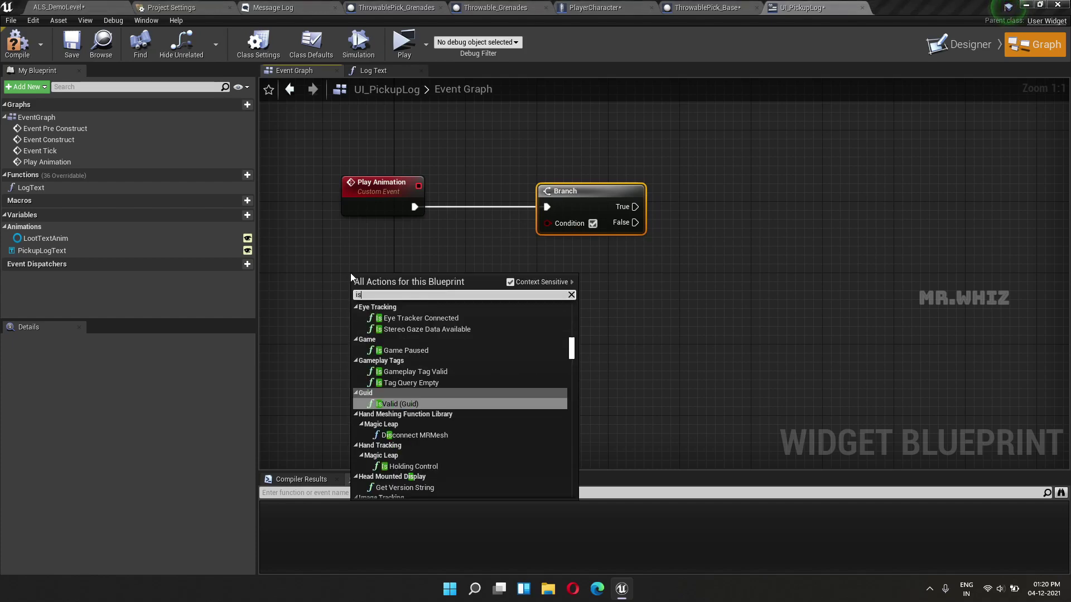
{"action": "type", "text": "in vi"}
{"action": "key", "text": "Return"}
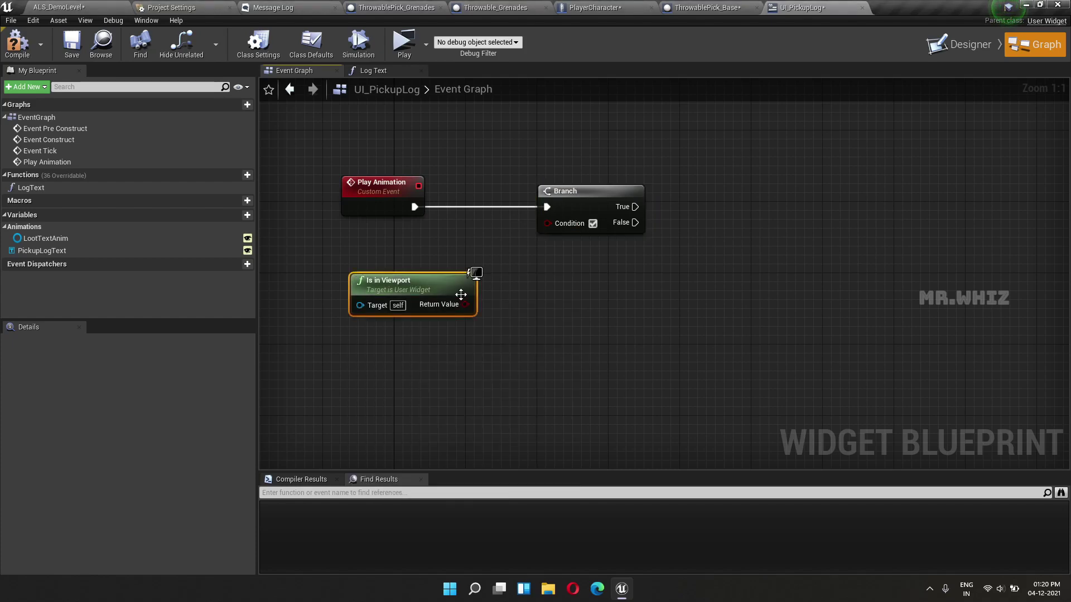
{"action": "left_click_drag", "start_coordinate": [465, 305], "coordinate": [546, 233]}
- Put Add to Viewport on the False path and Remove from Parent on True, chained into it
{"action": "right_click_drag", "start_coordinate": [650, 326], "coordinate": [510, 325]}
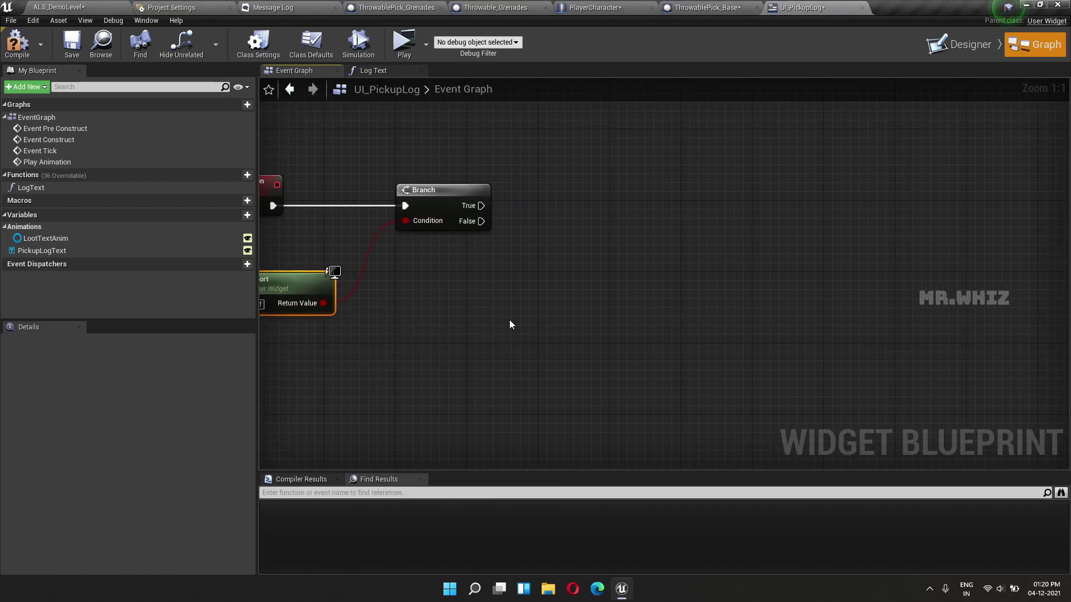
{"action": "right_click_drag", "start_coordinate": [570, 256], "coordinate": [481, 321]}
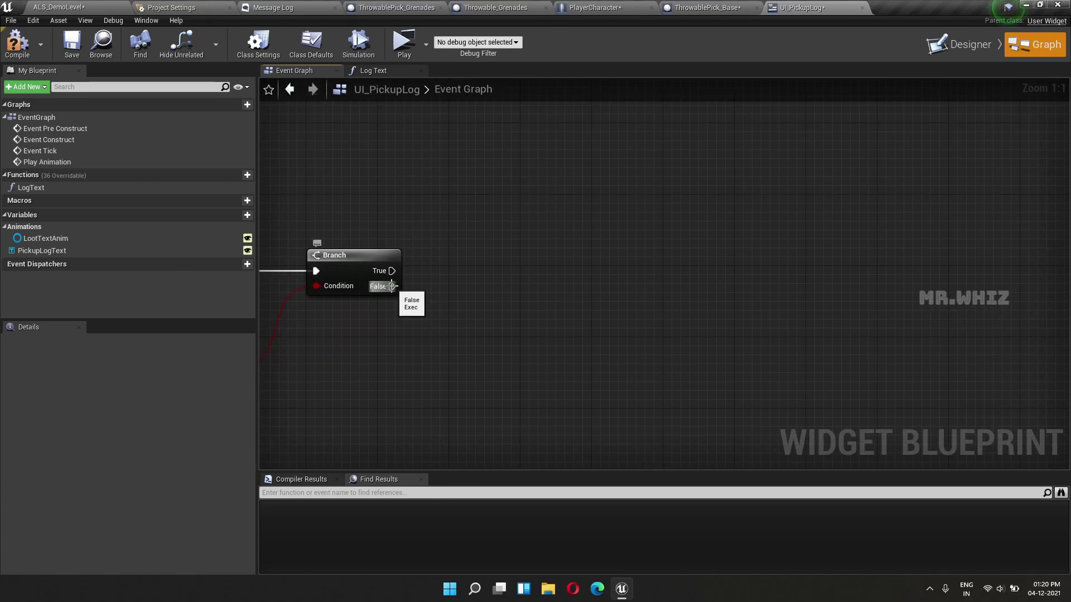
{"action": "left_click_drag", "start_coordinate": [392, 286], "coordinate": [640, 288]}
{"action": "type", "text": "add to view"}
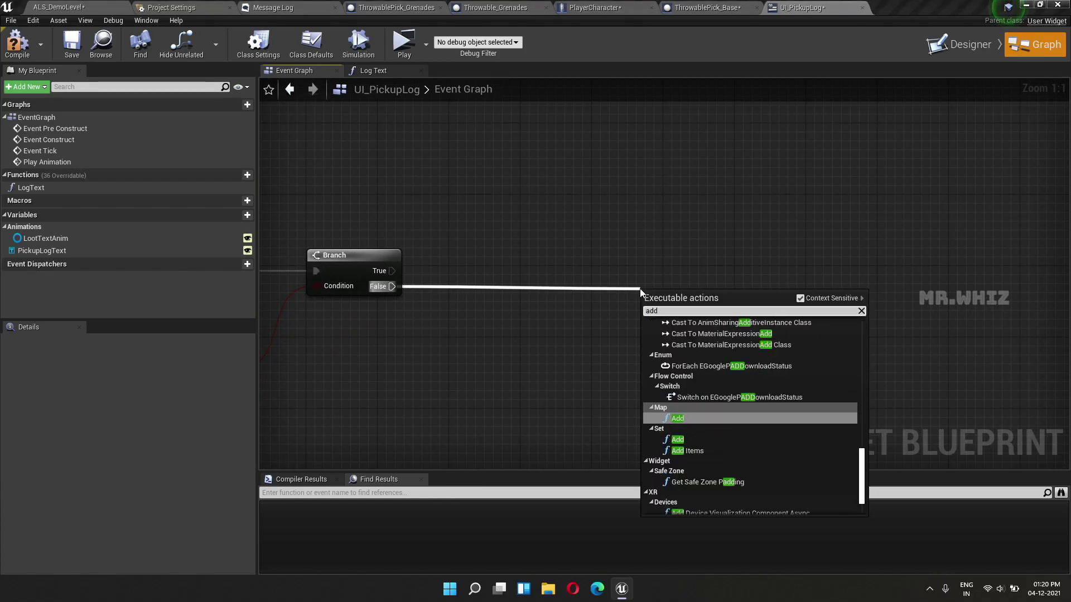
{"action": "key", "text": "Return"}
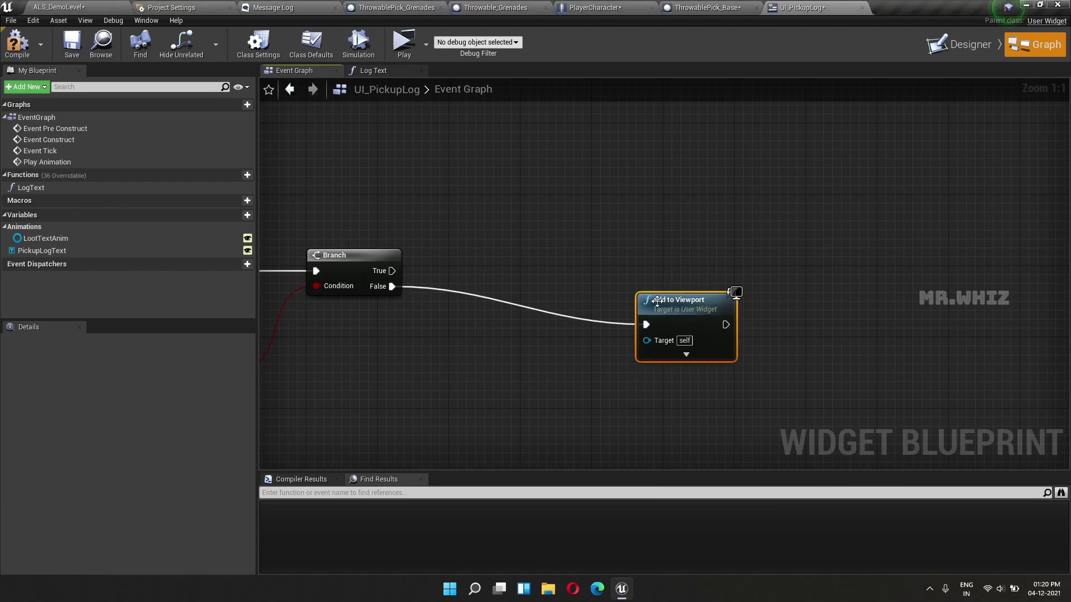
{"action": "left_click_drag", "start_coordinate": [641, 289], "coordinate": [613, 253]}
{"action": "left_click_drag", "start_coordinate": [381, 272], "coordinate": [438, 176]}
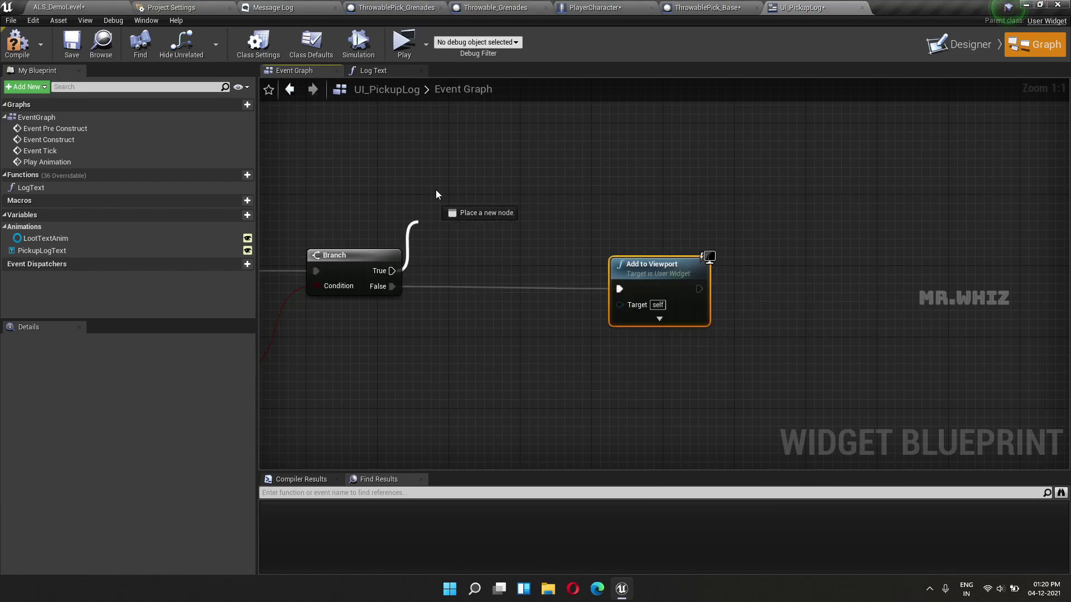
{"action": "type", "text": "removefro"}
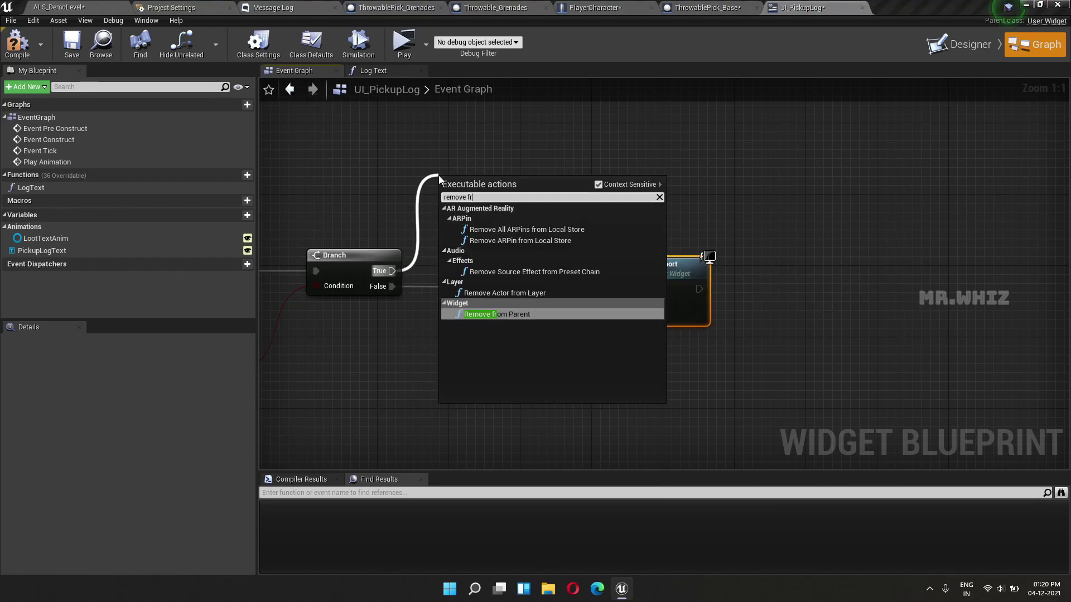
{"action": "type", "text": "m"}
{"action": "key", "text": "Return"}
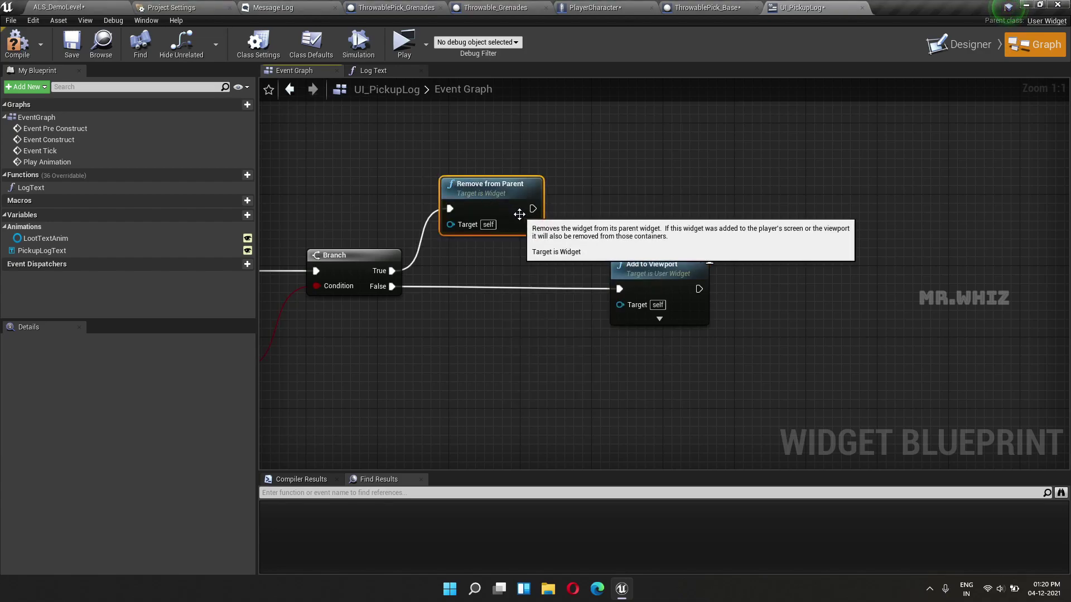
{"action": "left_click_drag", "start_coordinate": [533, 208], "coordinate": [656, 296]}
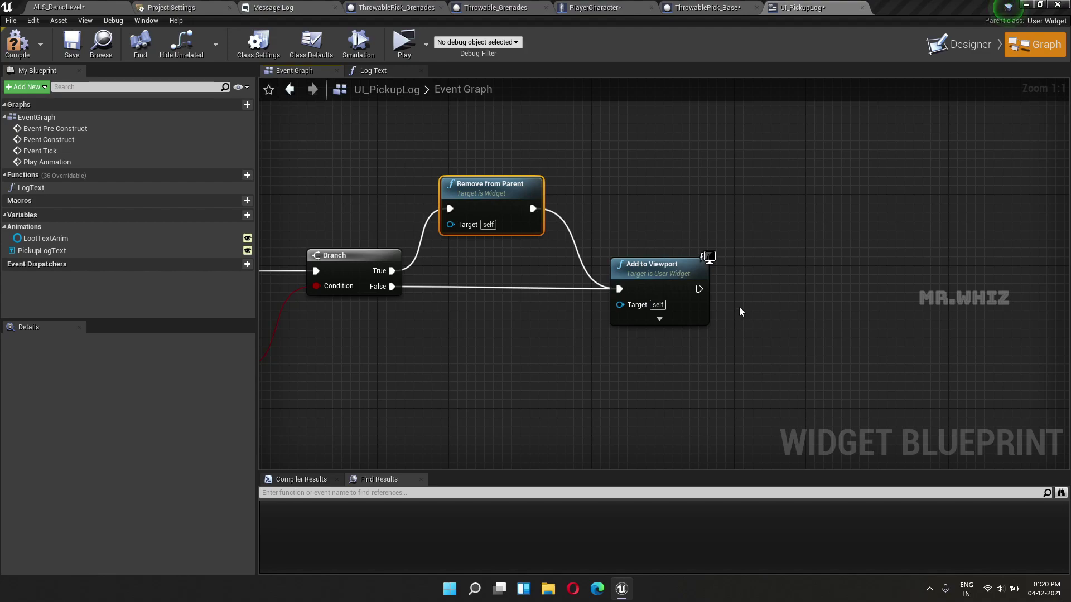
{"action": "right_click_drag", "start_coordinate": [743, 307], "coordinate": [626, 268]}
- After Add to Viewport, play Loot Text Anim on Self via Play Animation with Finished event
{"action": "right_click_drag", "start_coordinate": [686, 285], "coordinate": [687, 235]}
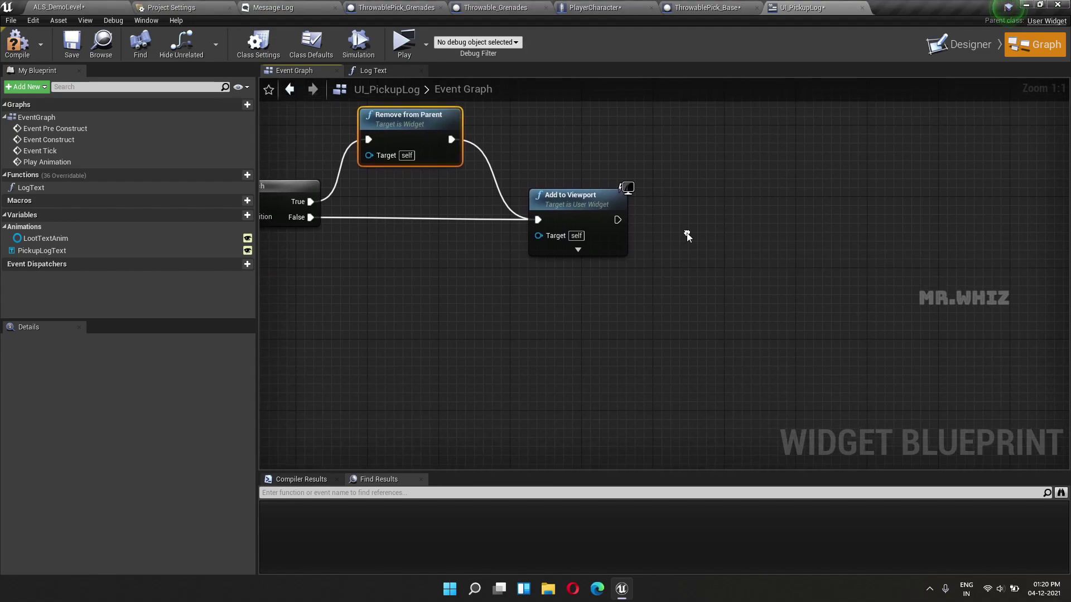
{"action": "left_click_drag", "start_coordinate": [618, 219], "coordinate": [742, 223]}
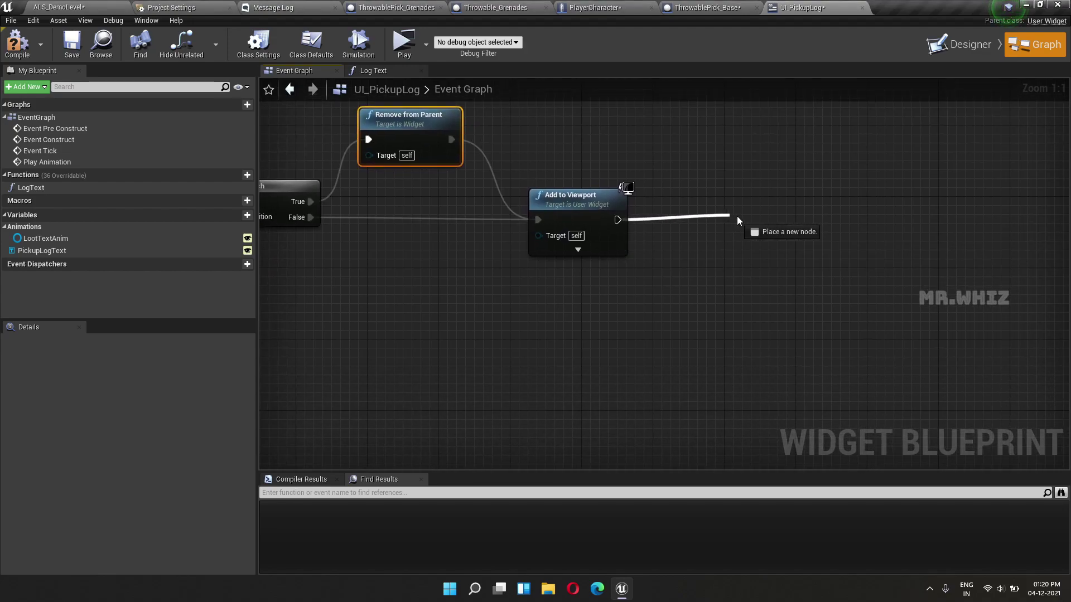
{"action": "type", "text": "pl"}
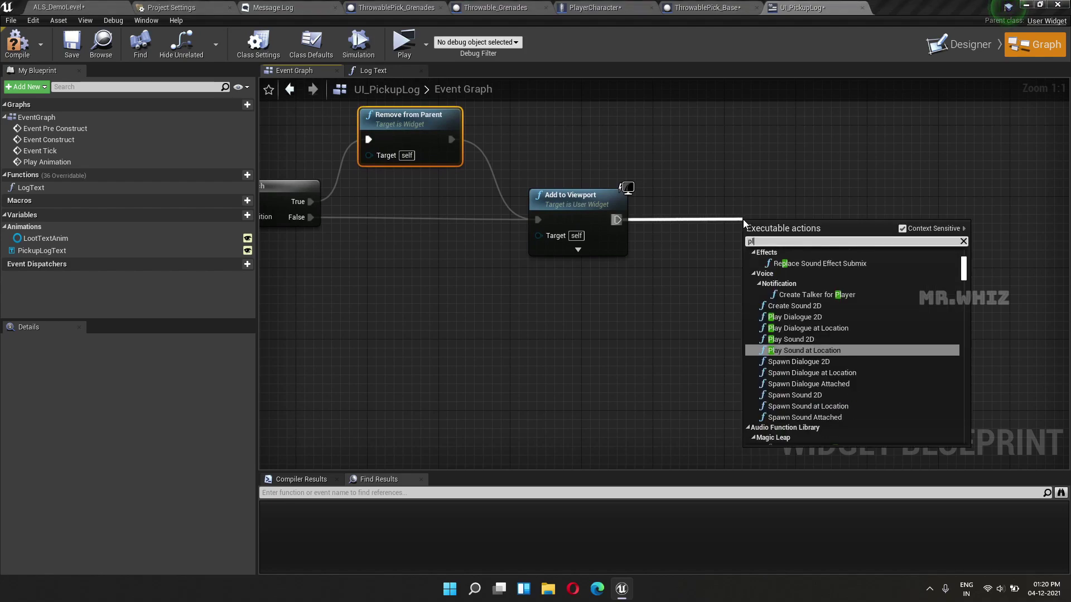
{"action": "type", "text": "ay animation"}
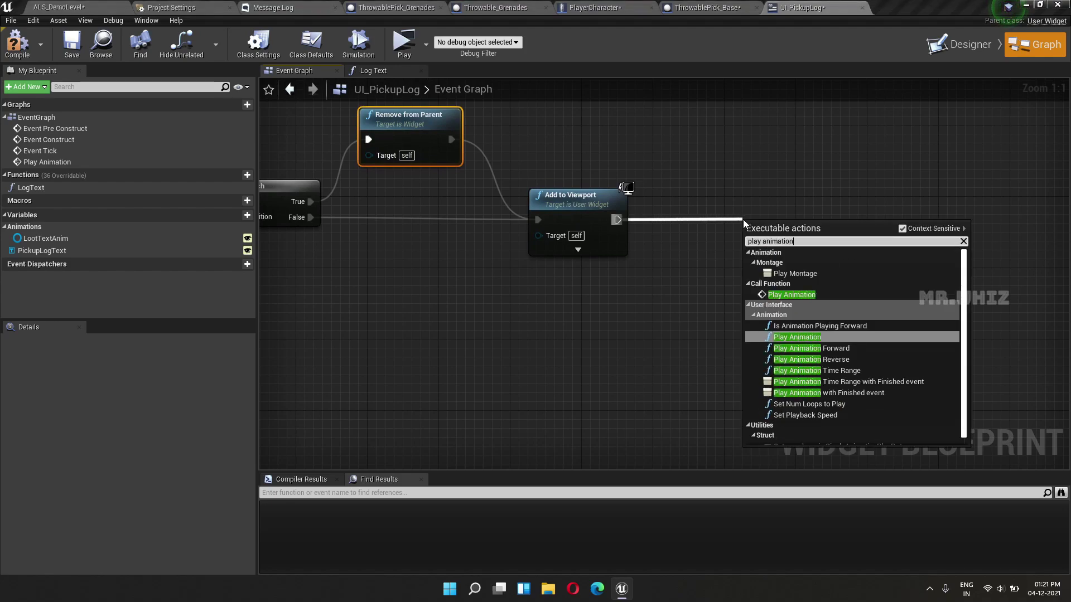
{"action": "type", "text": " with fi"}
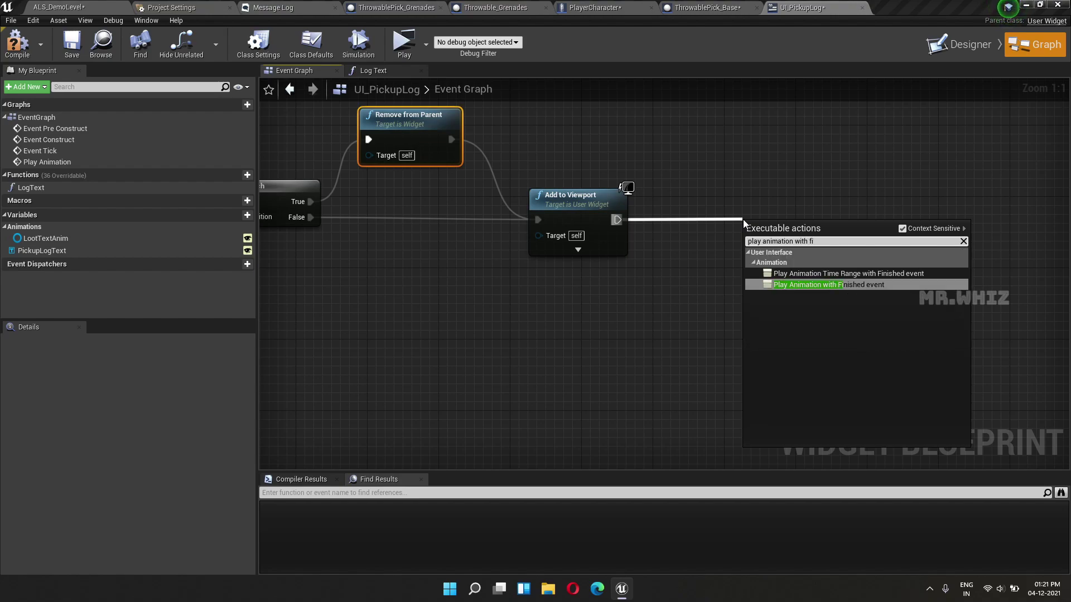
{"action": "key", "text": "Return"}
{"action": "left_click_drag", "start_coordinate": [797, 243], "coordinate": [788, 216]}
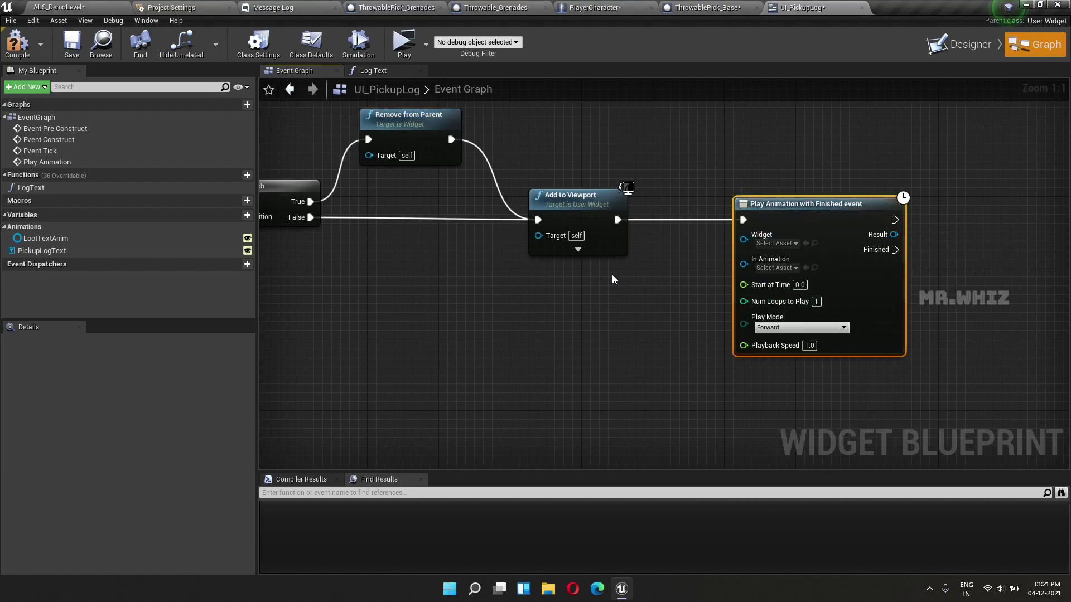
{"action": "right_click", "coordinate": [617, 126]}
{"action": "type", "text": "self"}
{"action": "key", "text": "Return"}
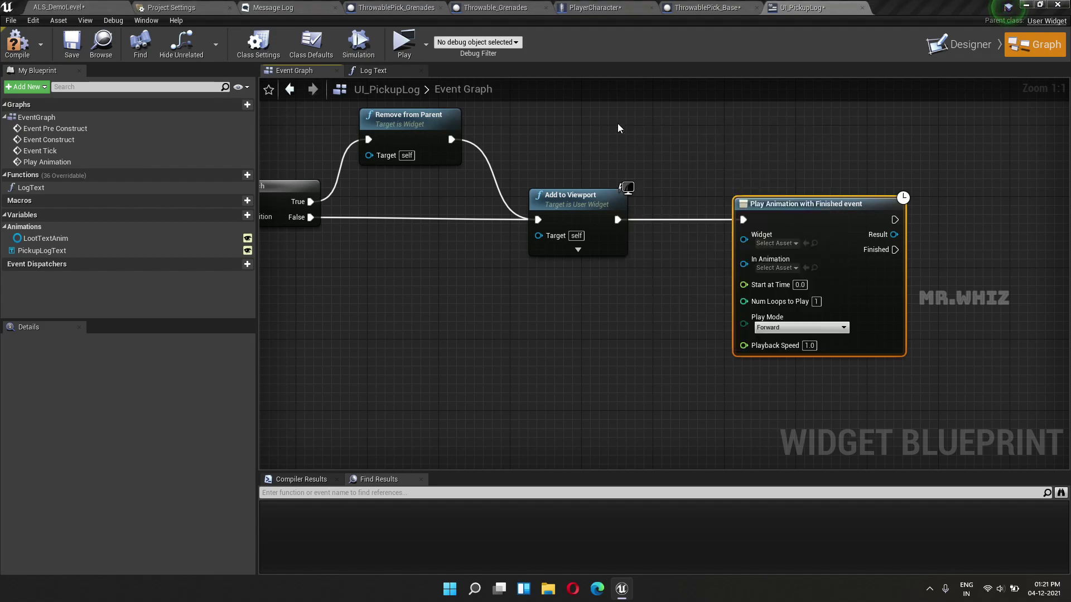
{"action": "left_click_drag", "start_coordinate": [680, 134], "coordinate": [744, 235]}
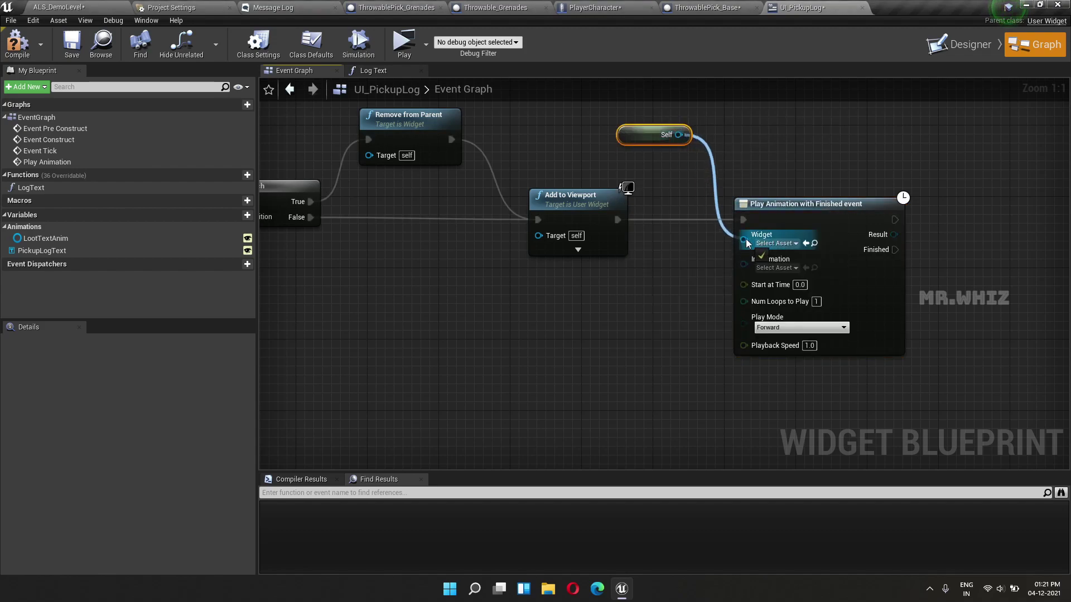
{"action": "right_click", "coordinate": [560, 286]}
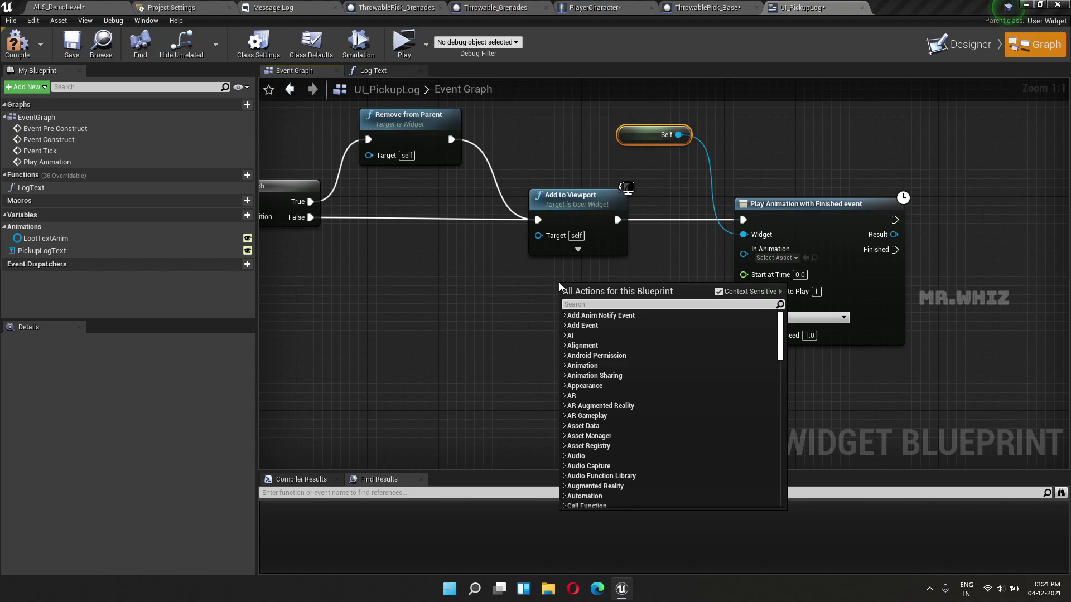
{"action": "mouse_move", "coordinate": [39, 239]}
{"action": "left_mouse_down"}
{"action": "mouse_move", "coordinate": [617, 155]}
{"action": "mouse_move", "coordinate": [739, 257]}
{"action": "left_mouse_up"}
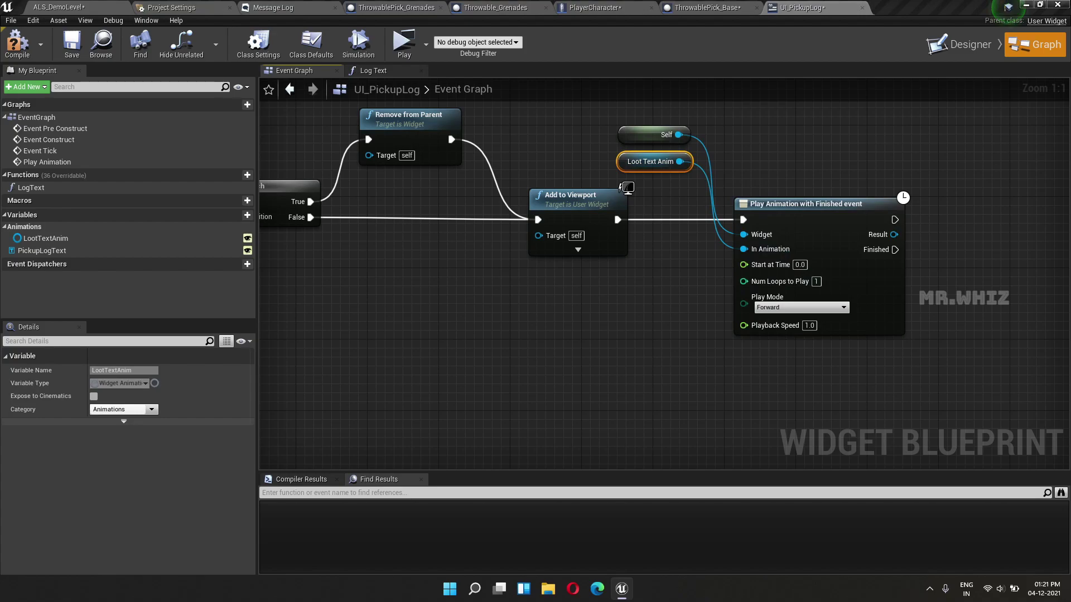
{"action": "right_click_drag", "start_coordinate": [630, 386], "coordinate": [593, 355]}
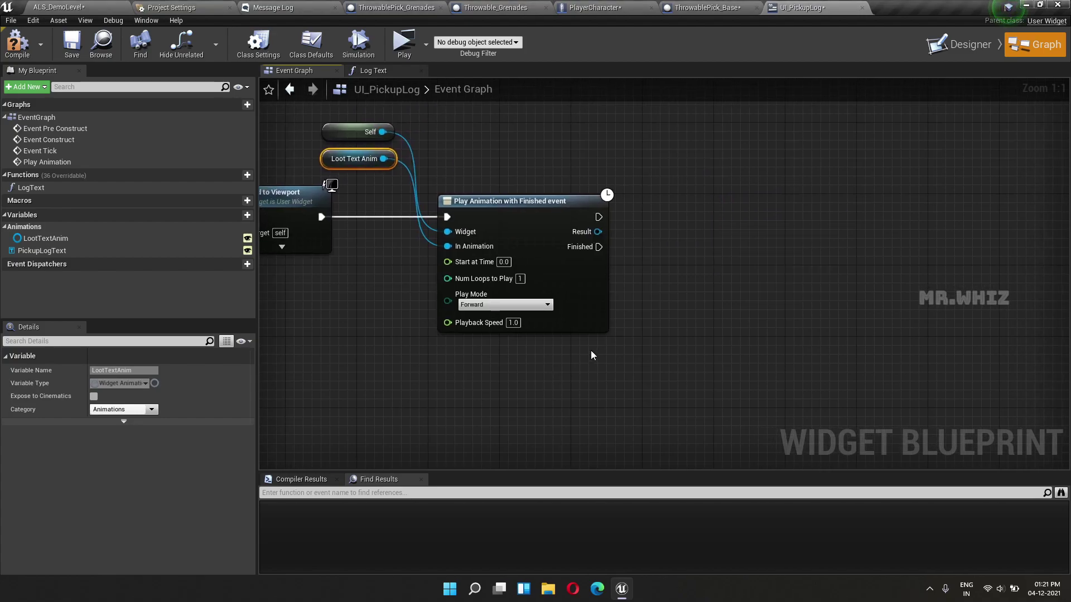
- Run Remove from Parent from the animation node's Finished output
{"action": "left_click_drag", "start_coordinate": [600, 247], "coordinate": [667, 247]}
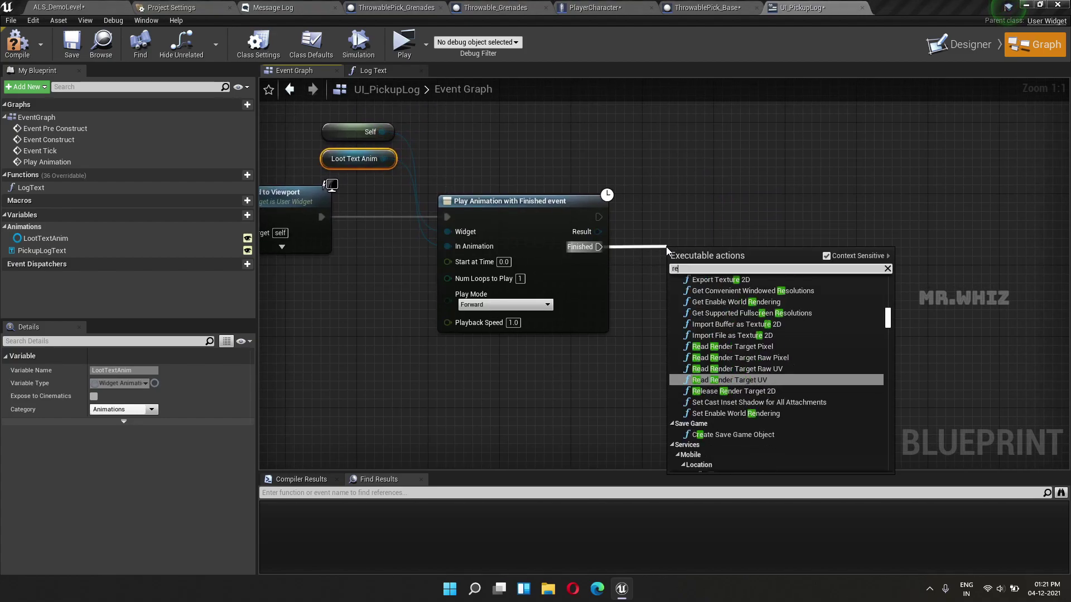
{"action": "type", "text": "removed fr"}
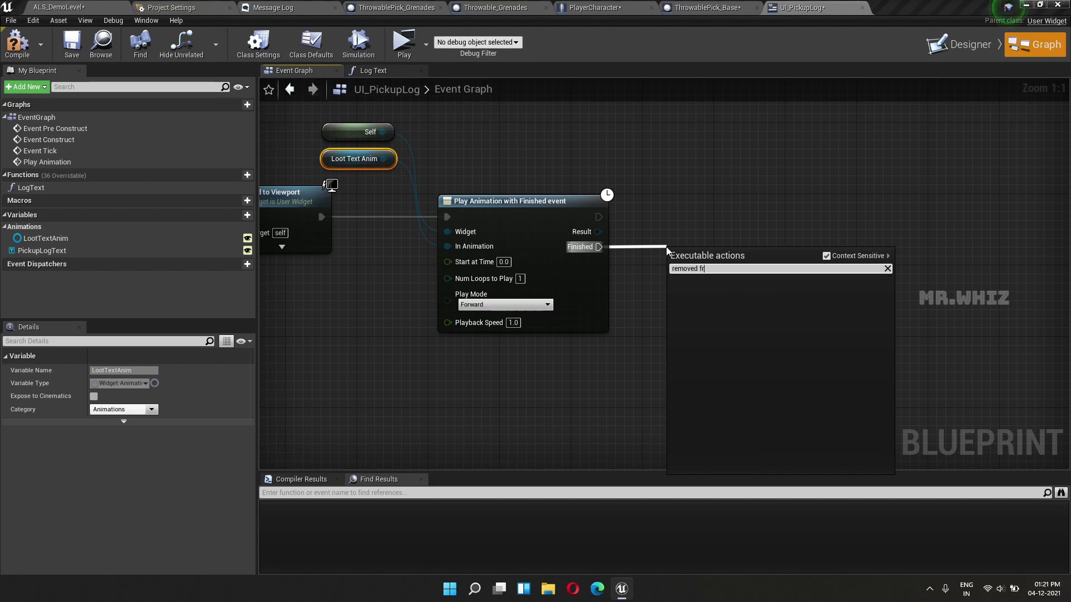
{"action": "key", "text": "BackSpace"}
{"action": "key", "text": "BackSpace"}
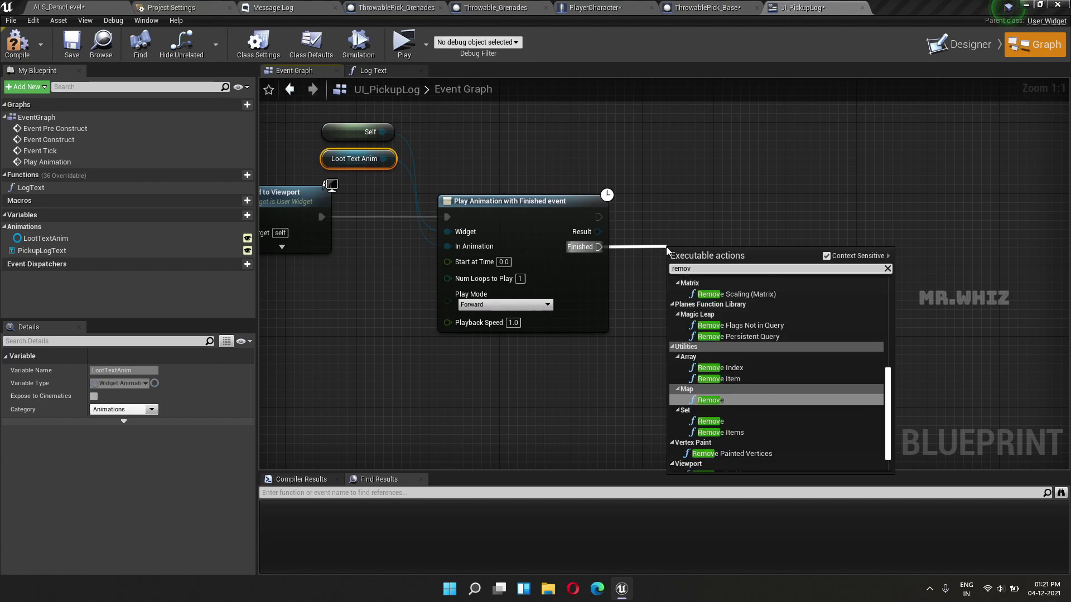
{"action": "type", "text": "e from"}
{"action": "key", "text": "Return"}
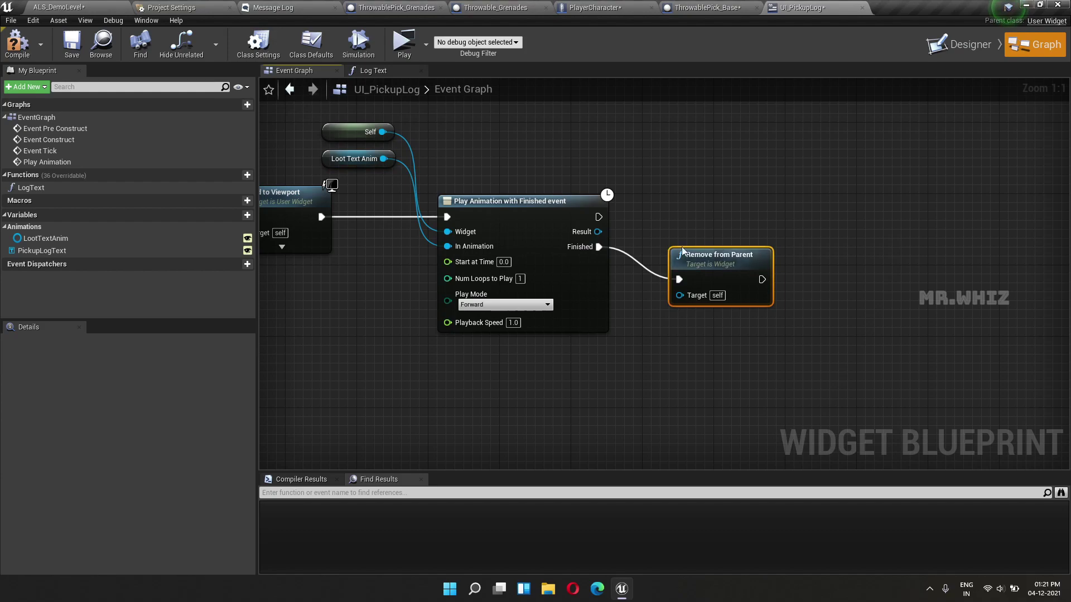
{"action": "left_click_drag", "start_coordinate": [734, 272], "coordinate": [742, 236]}
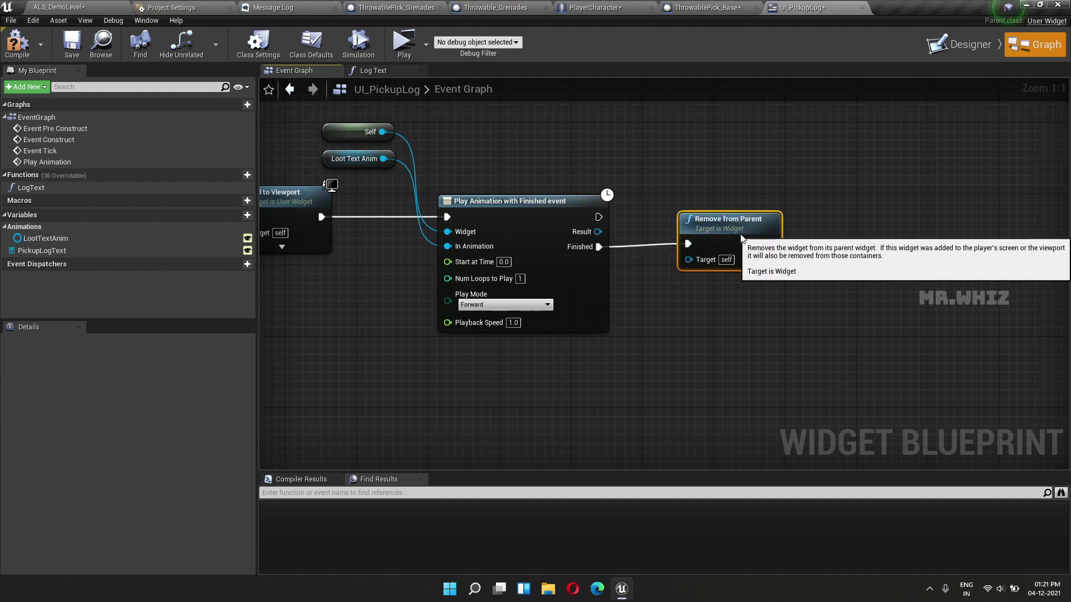
{"action": "right_click_drag", "start_coordinate": [317, 234], "coordinate": [531, 242]}
{"action": "scroll", "coordinate": [667, 280], "scroll_direction": "down", "scroll_amount": 3}
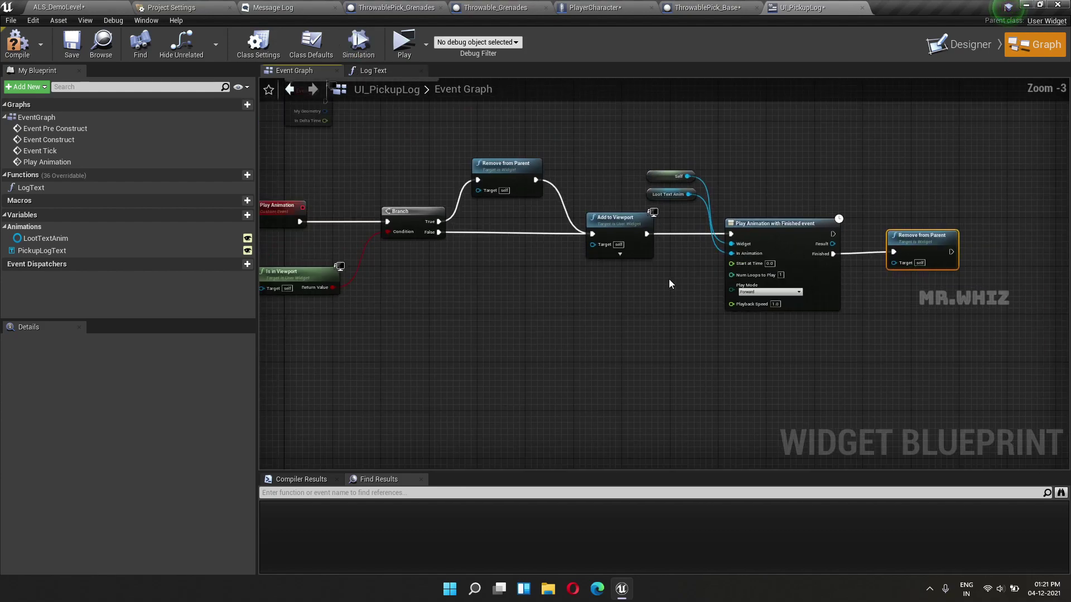
{"action": "mouse_move", "coordinate": [667, 280]}
{"action": "right_mouse_down"}
{"action": "mouse_move", "coordinate": [906, 294]}
{"action": "mouse_move", "coordinate": [842, 314]}
{"action": "right_mouse_up"}
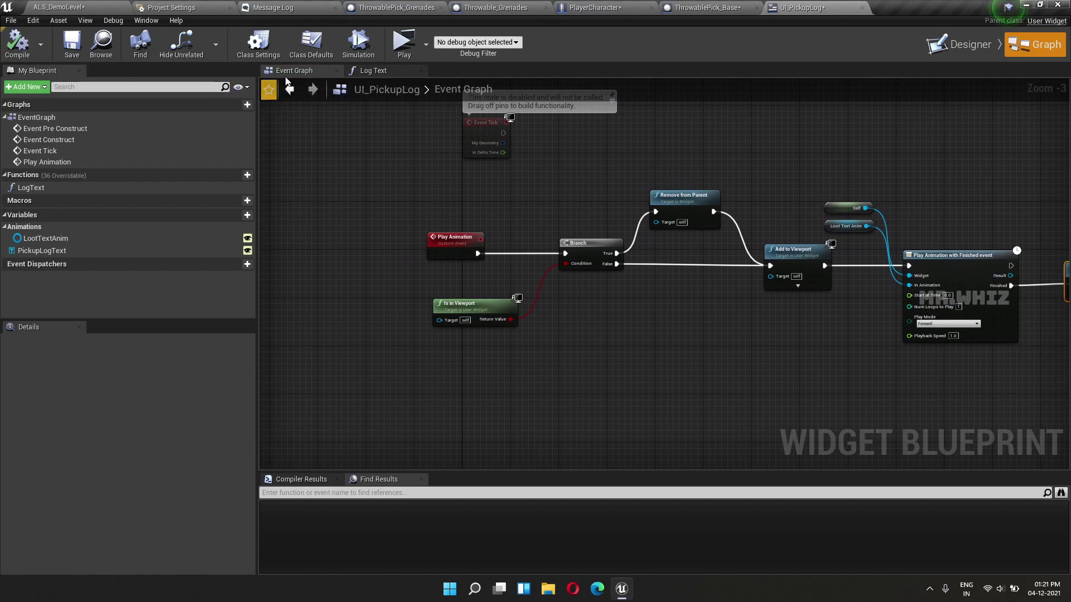
- In Log Text, call the Play Animation event after SetText and compile UI_PickupLog
{"action": "left_click", "coordinate": [371, 71]}
{"action": "right_click_drag", "start_coordinate": [756, 258], "coordinate": [507, 269]}
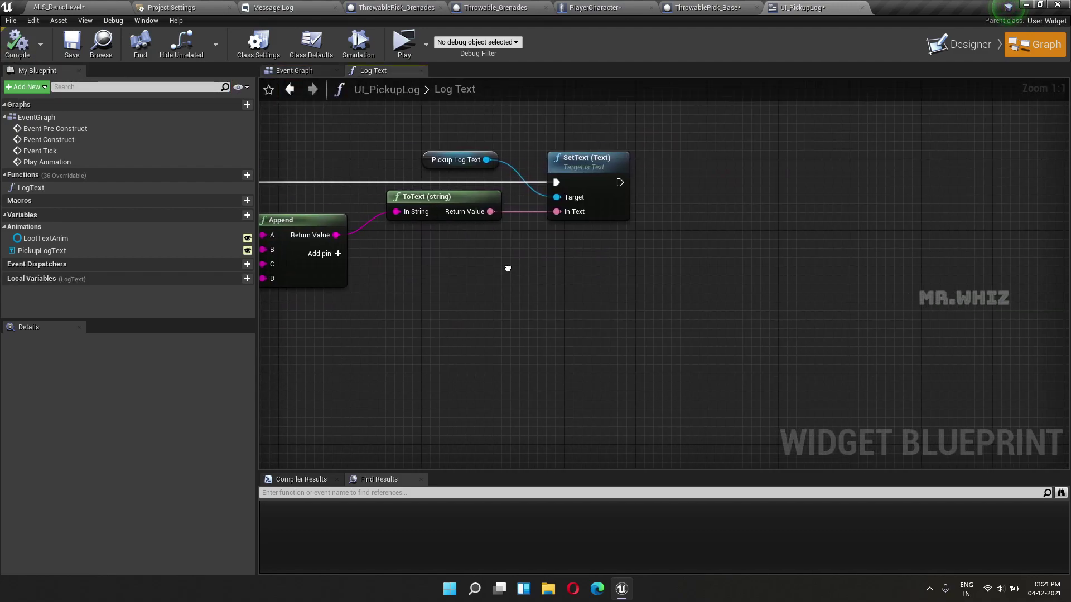
{"action": "left_click_drag", "start_coordinate": [619, 182], "coordinate": [681, 182]}
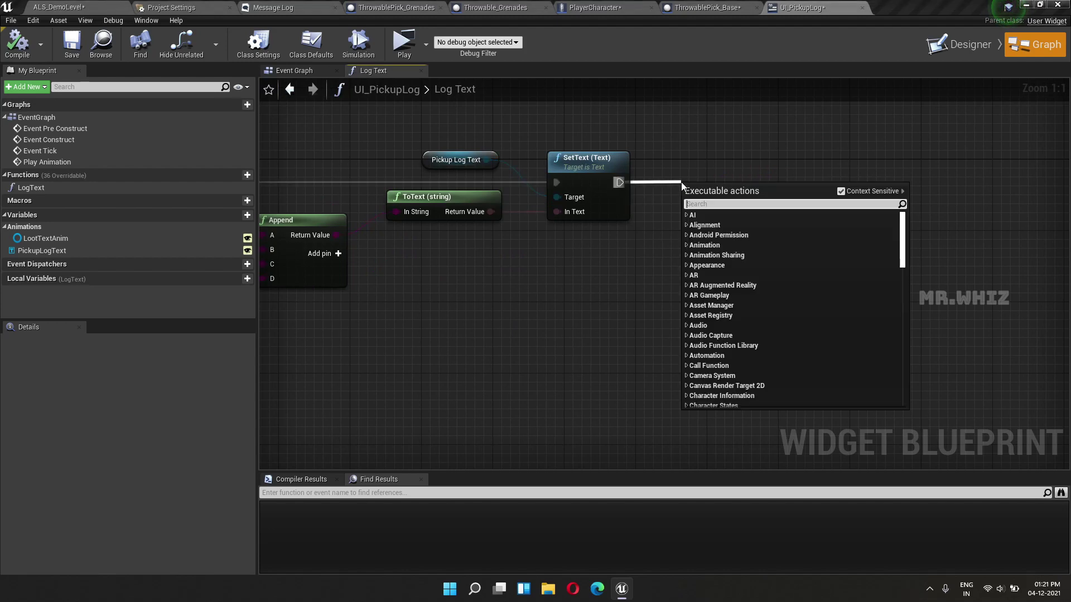
{"action": "type", "text": "play anim"}
{"action": "key", "text": "Return"}
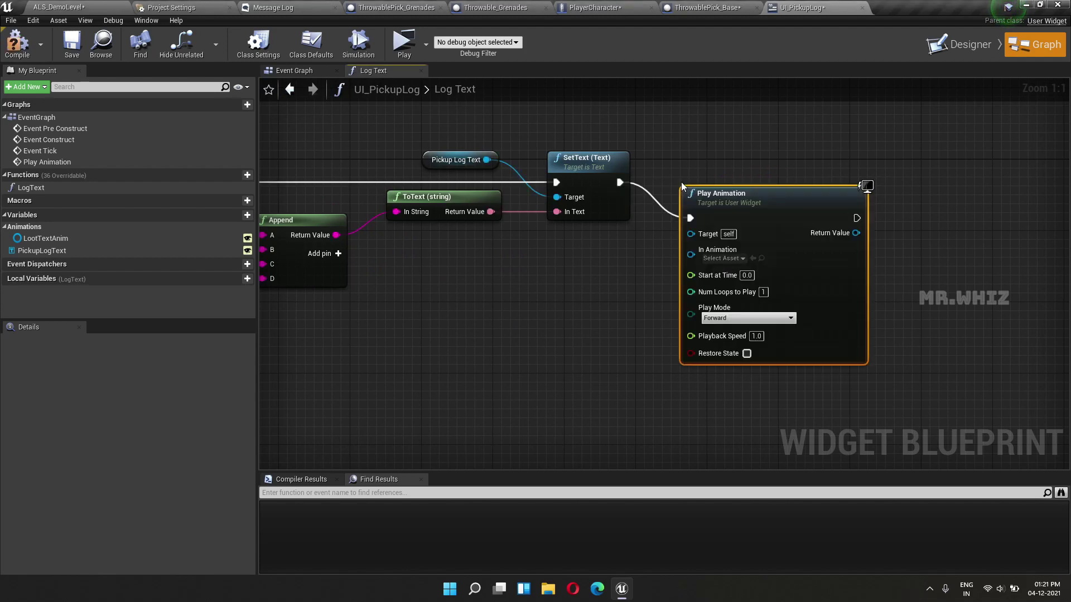
{"action": "key", "text": "Delete"}
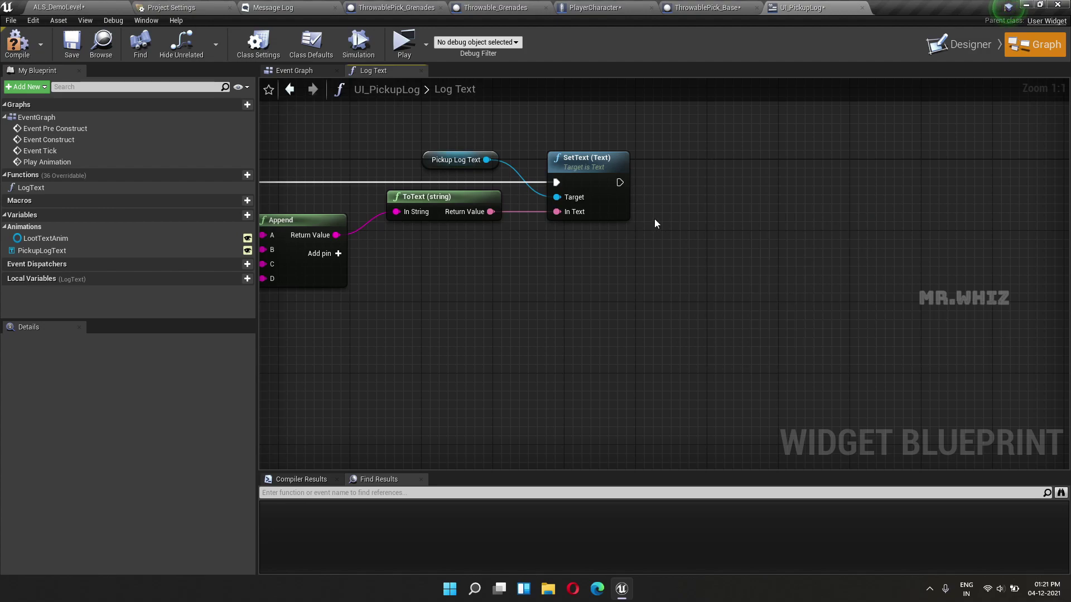
{"action": "left_click_drag", "start_coordinate": [619, 183], "coordinate": [678, 178]}
{"action": "type", "text": "play"}
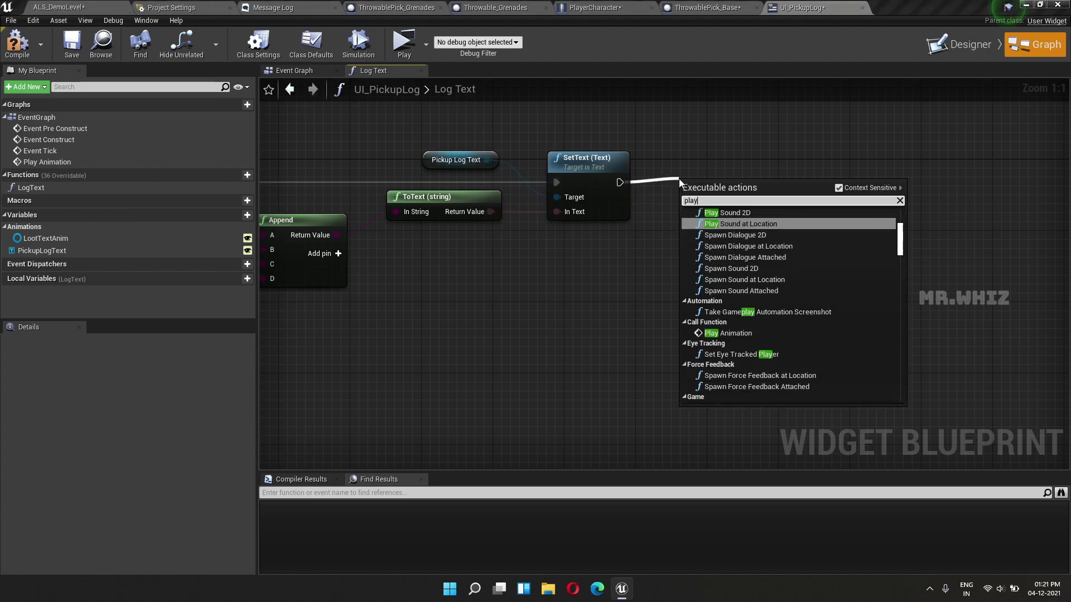
{"action": "type", "text": " anim"}
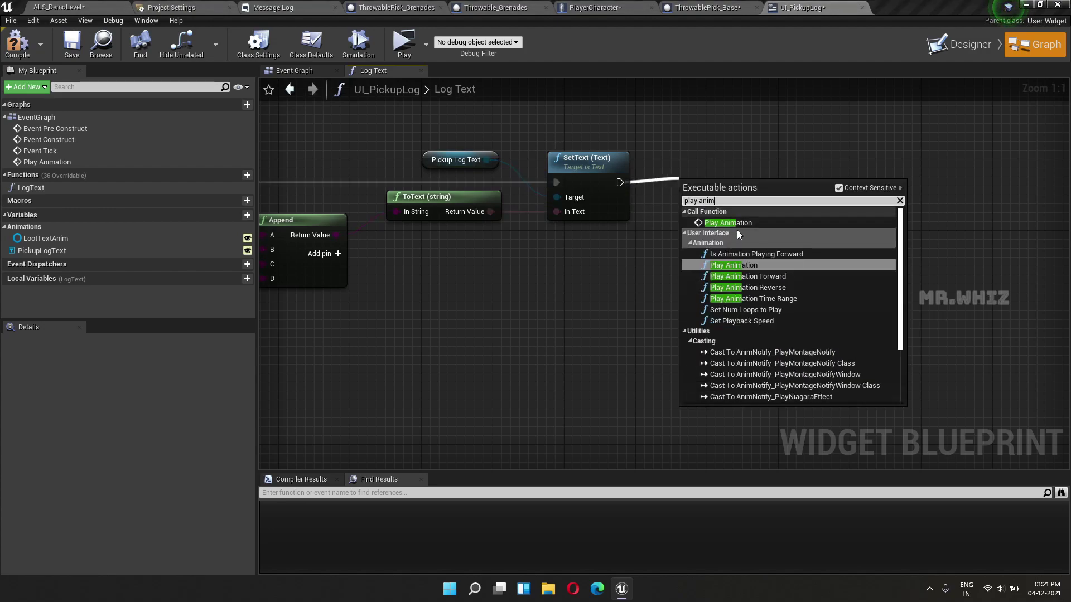
{"action": "left_click", "coordinate": [737, 231]}
{"action": "left_click", "coordinate": [738, 222]}
{"action": "left_click_drag", "start_coordinate": [748, 194], "coordinate": [774, 165]}
{"action": "left_click", "coordinate": [11, 52]}
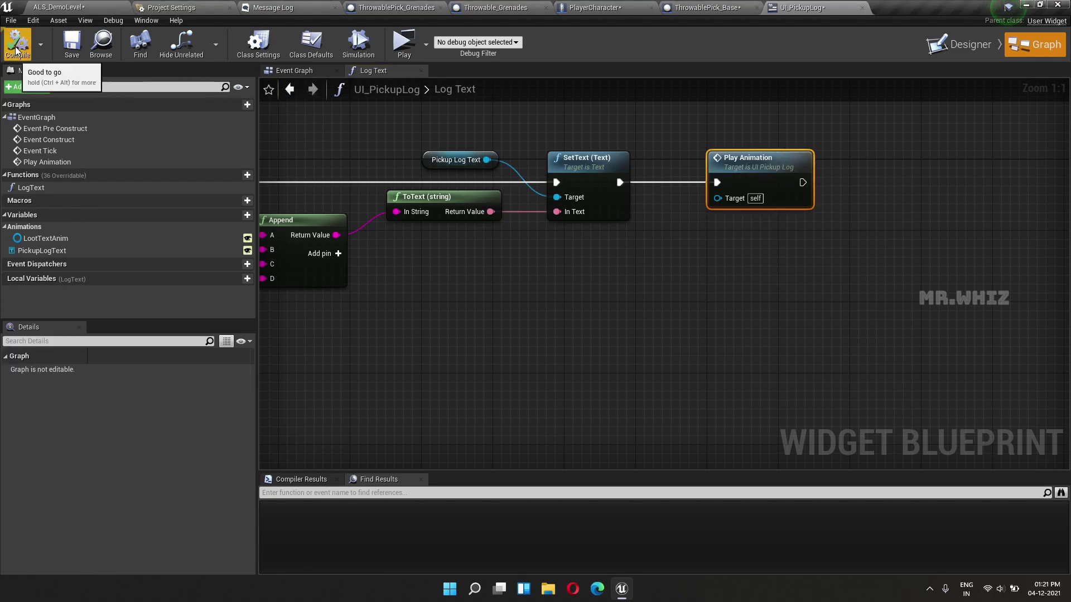
{"action": "left_click", "coordinate": [594, 7]}
- Delete Add to Viewport, Play Animation and Remove from Parent from PlayerCharacter's Loot Graph, then return to ALS_DemoLevel
{"action": "mouse_move", "coordinate": [614, 256]}
{"action": "right_mouse_down"}
{"action": "mouse_move", "coordinate": [573, 323]}
{"action": "mouse_move", "coordinate": [498, 309]}
{"action": "right_mouse_up"}
{"action": "left_click_drag", "start_coordinate": [404, 187], "coordinate": [883, 386]}
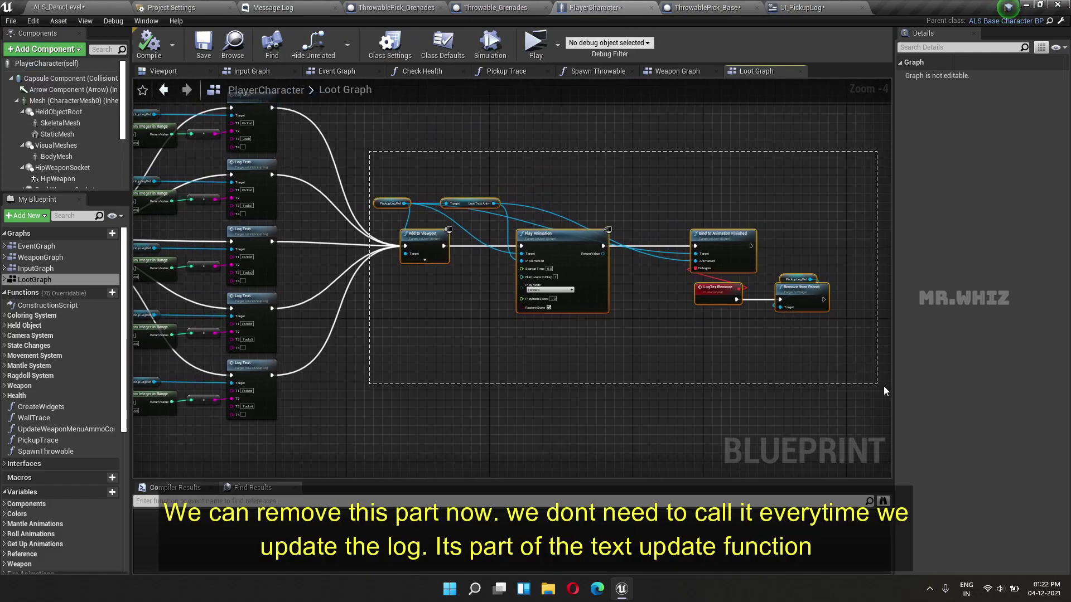
{"action": "key", "text": "Delete"}
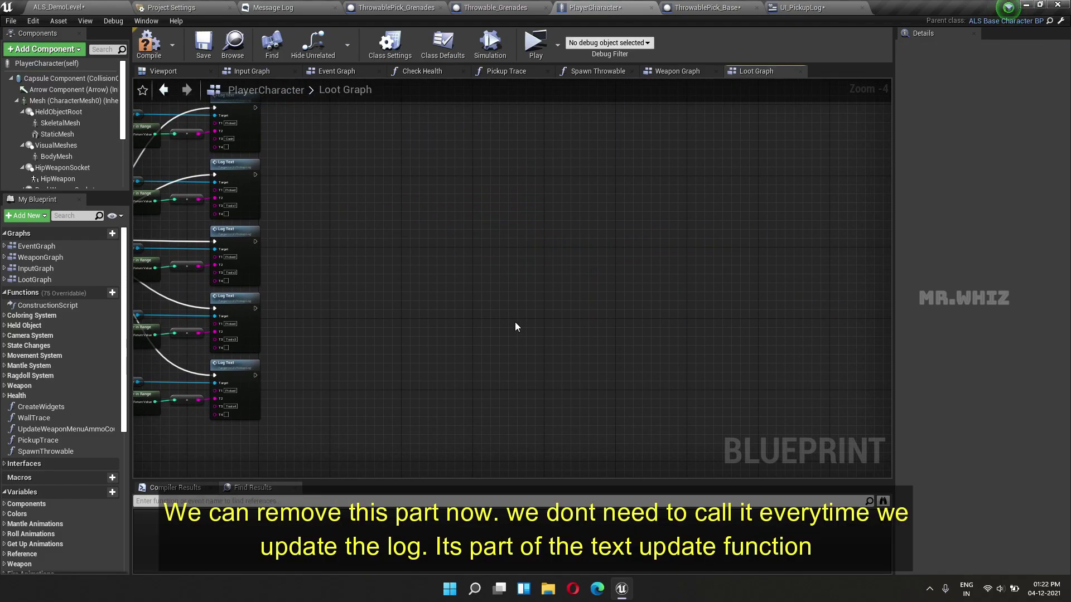
{"action": "right_click_drag", "start_coordinate": [511, 320], "coordinate": [752, 338]}
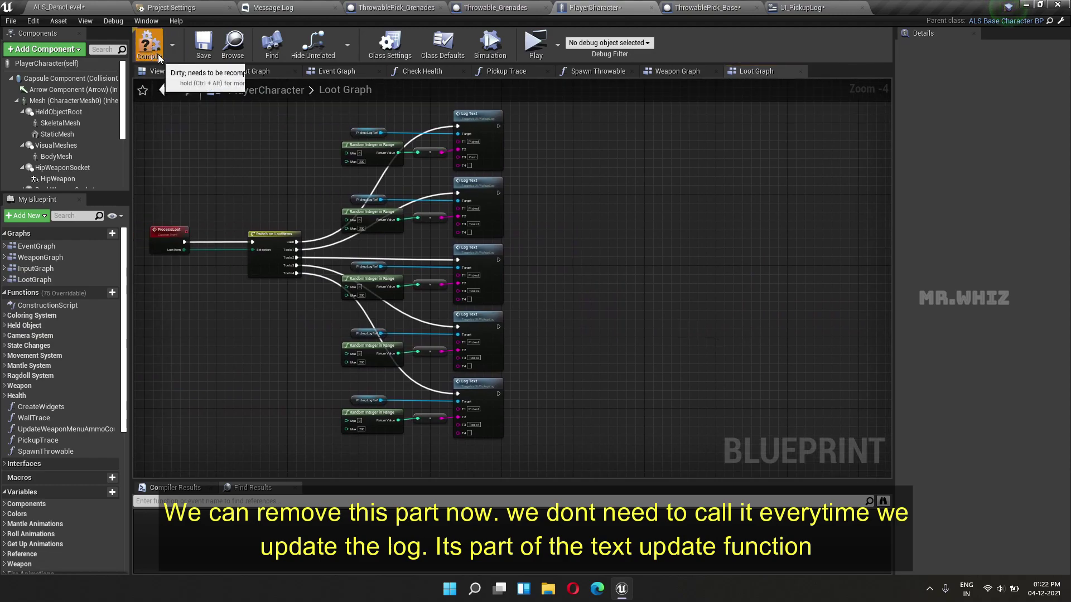
{"action": "left_click", "coordinate": [112, 8]}
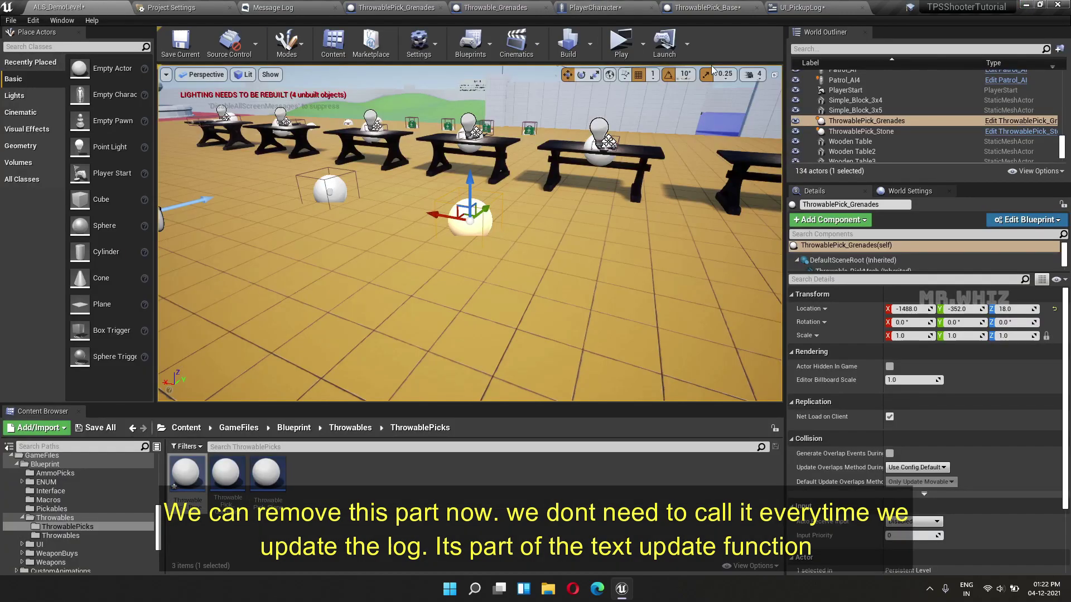
{"action": "left_click", "coordinate": [620, 45]}
{"action": "key", "text": "w"}
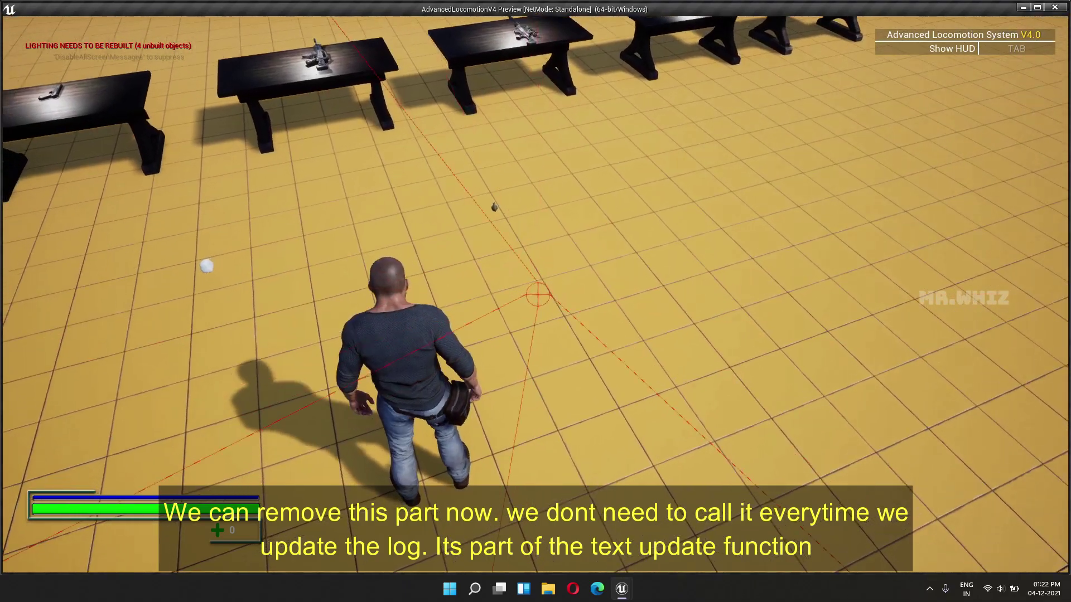
{"action": "key", "text": "e"}
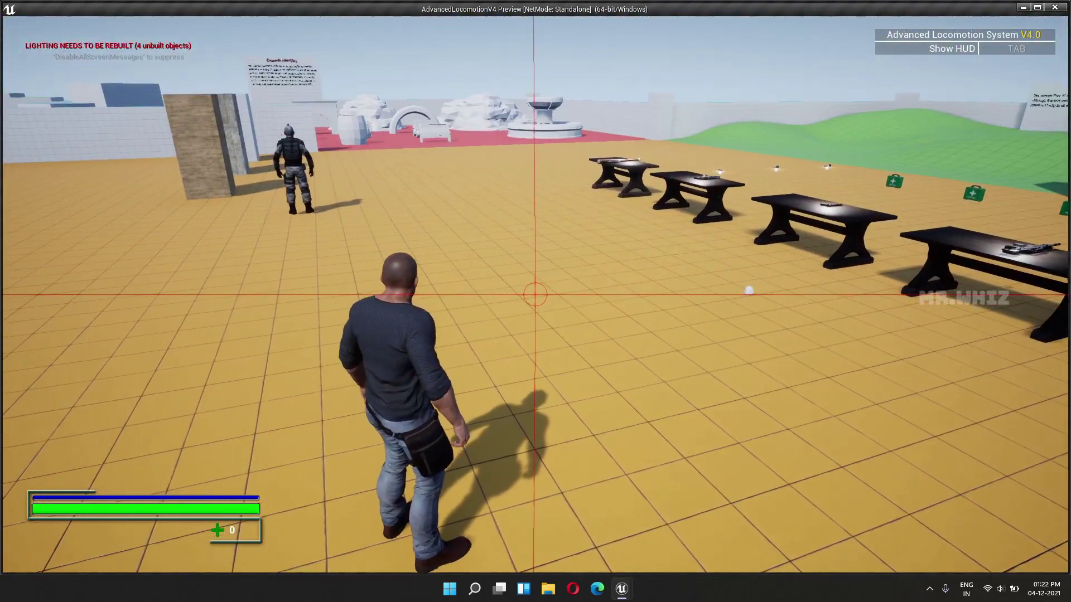
{"action": "key", "text": "Escape"}
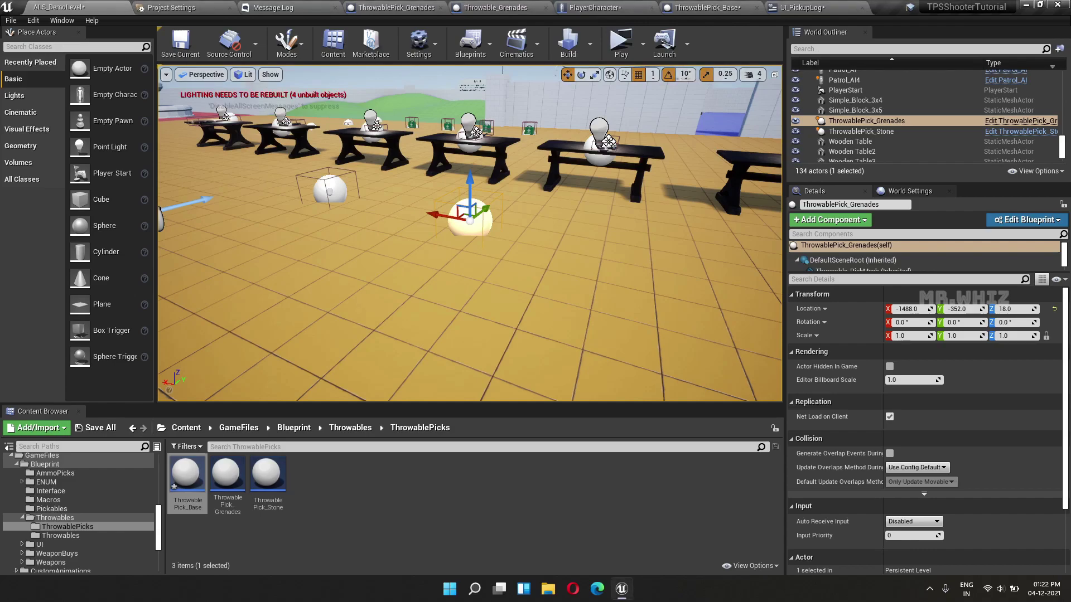
- Browse the Content Browser to the GameFiles/Blueprint/UI/Images folder
{"action": "left_click_drag", "start_coordinate": [427, 309], "coordinate": [427, 308], "text": "alt"}
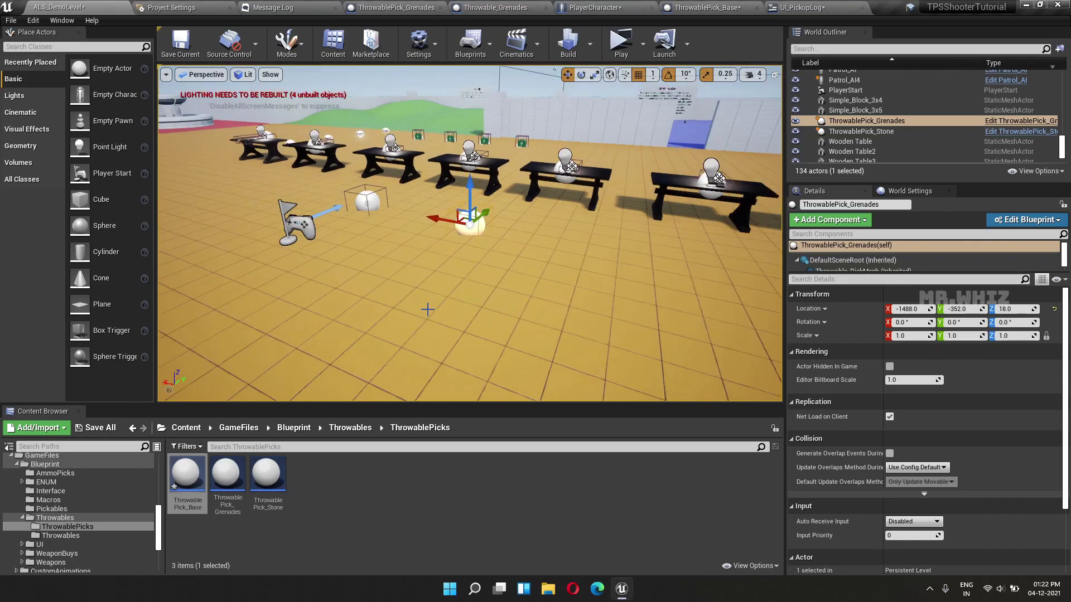
{"action": "left_click_drag", "start_coordinate": [533, 313], "coordinate": [550, 328], "text": "alt"}
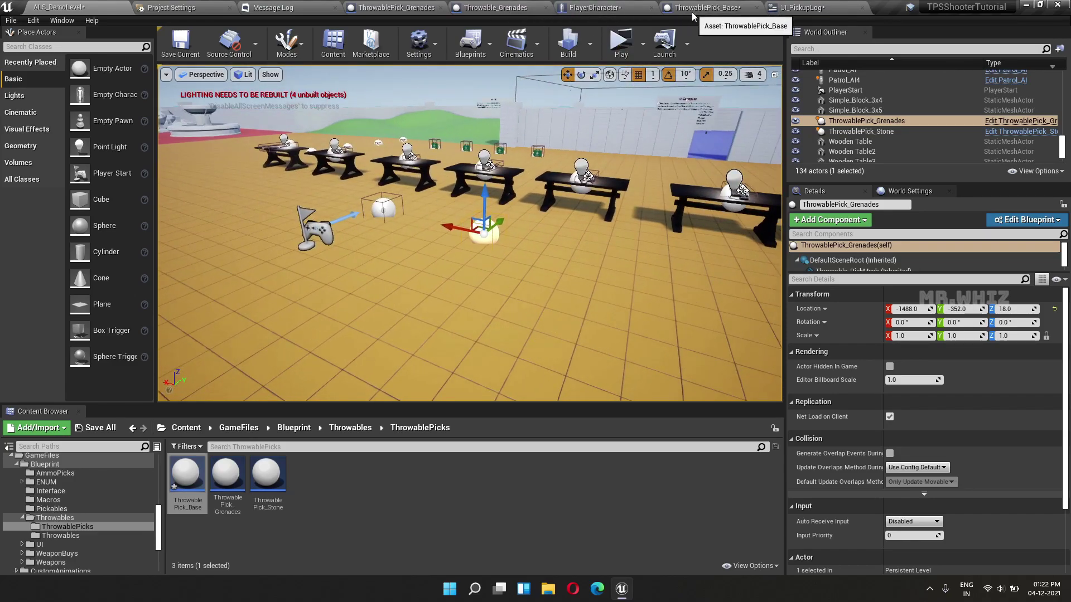
{"action": "left_click", "coordinate": [186, 428]}
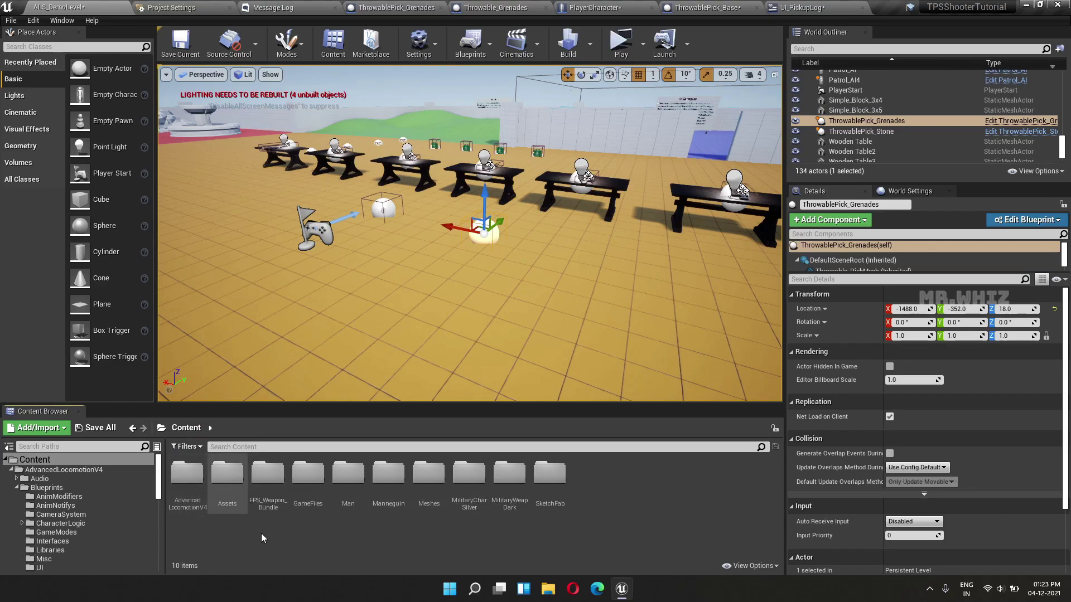
{"action": "double_click", "coordinate": [317, 479]}
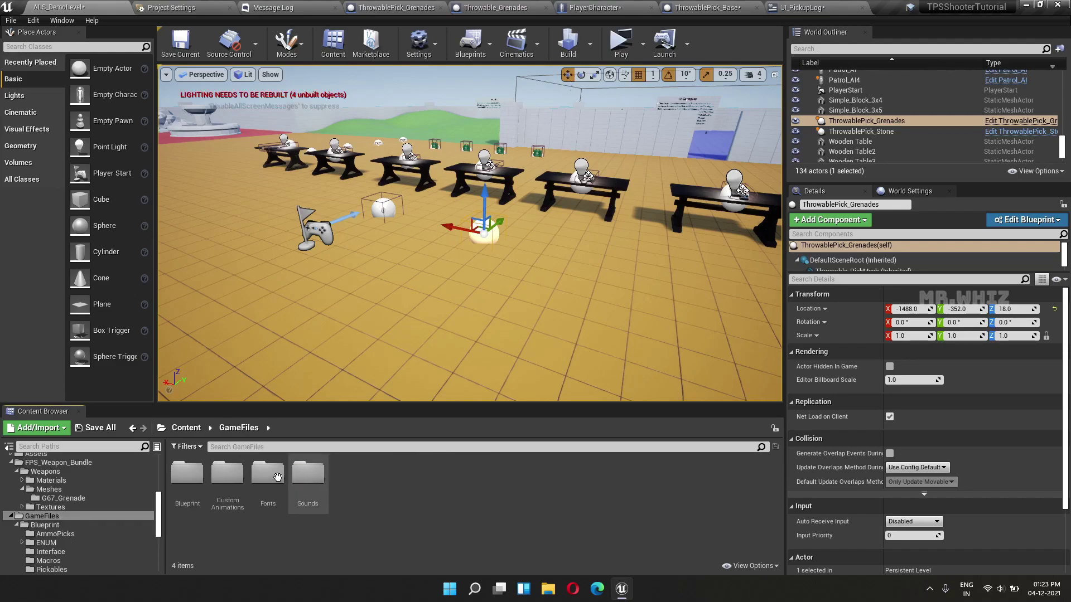
{"action": "left_click", "coordinate": [193, 475]}
{"action": "double_click", "coordinate": [192, 476]}
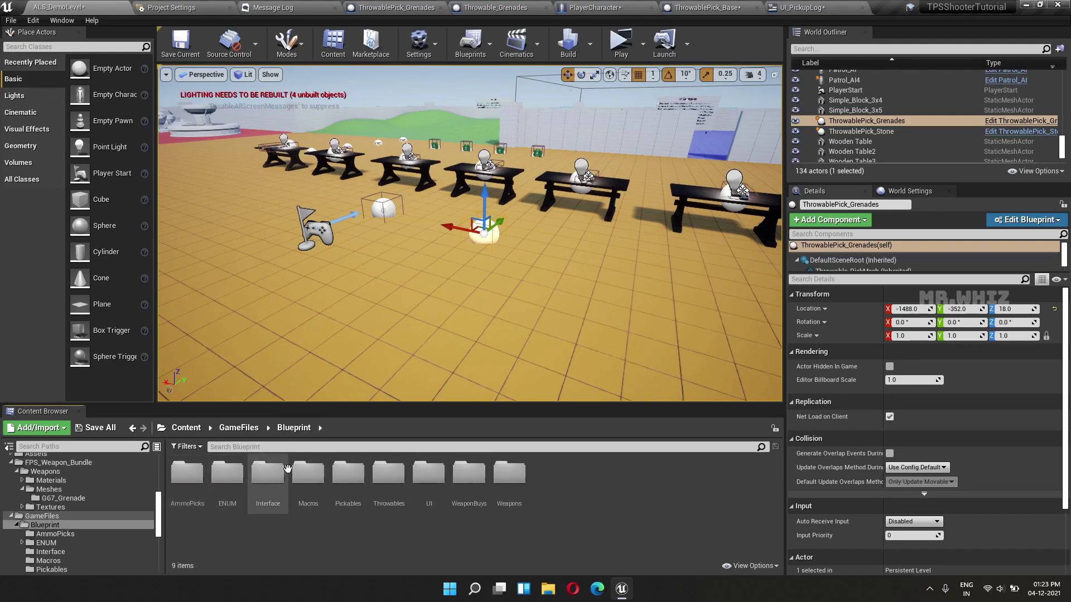
{"action": "double_click", "coordinate": [430, 476]}
{"action": "double_click", "coordinate": [197, 478]}
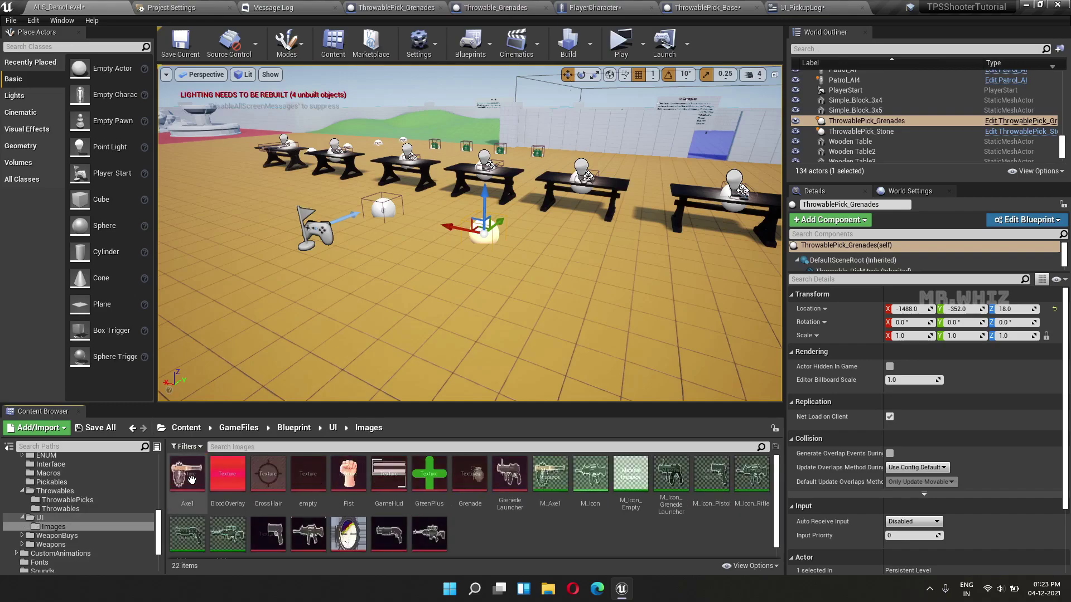
- Inspect the Grenade texture, then close it and return to ALS_DemoLevel
{"action": "double_click", "coordinate": [478, 483]}
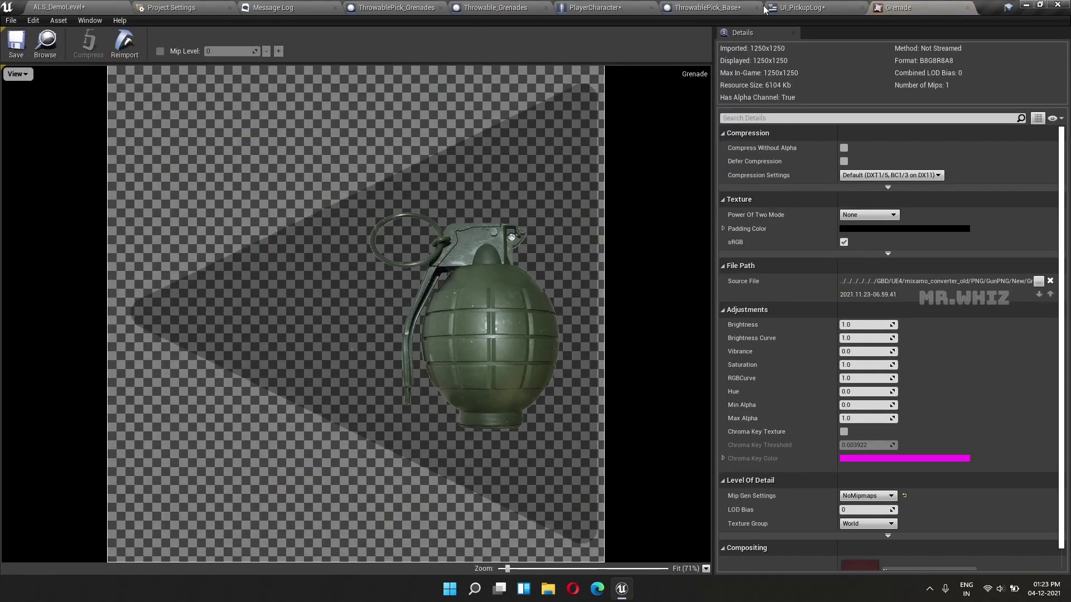
{"action": "left_click", "coordinate": [968, 8]}
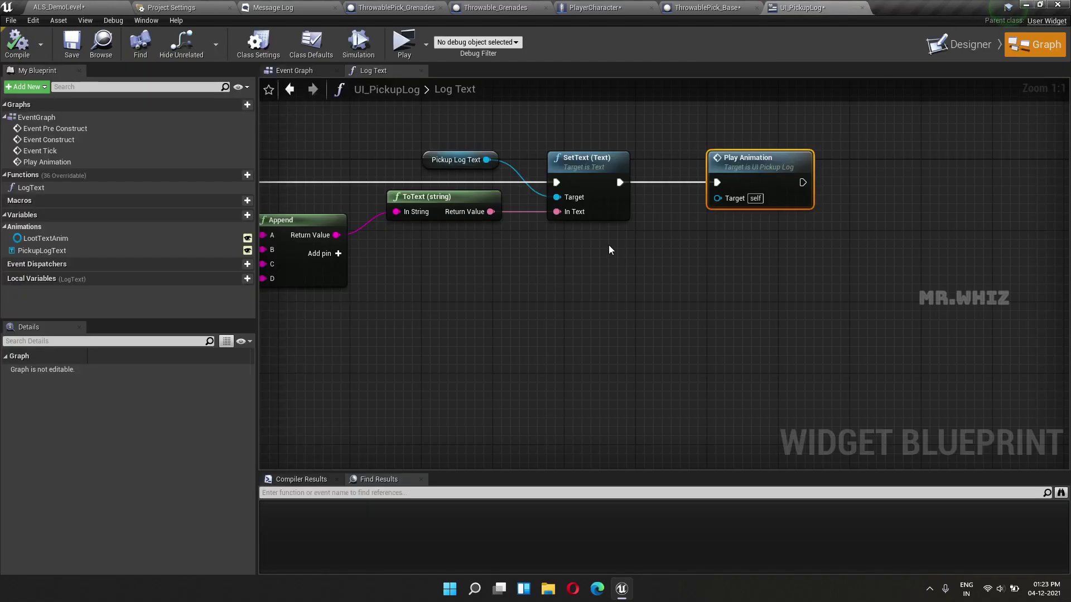
{"action": "left_click", "coordinate": [78, 8]}
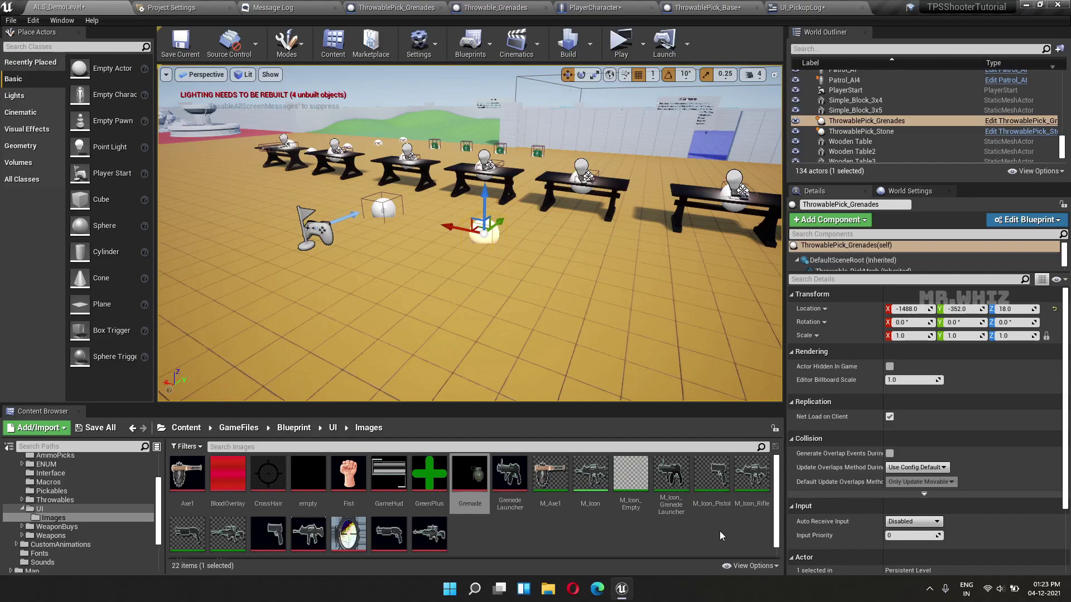
- Create material instance M_Grenade from M_Icon in the Images folder and open it
{"action": "right_click", "coordinate": [596, 478]}
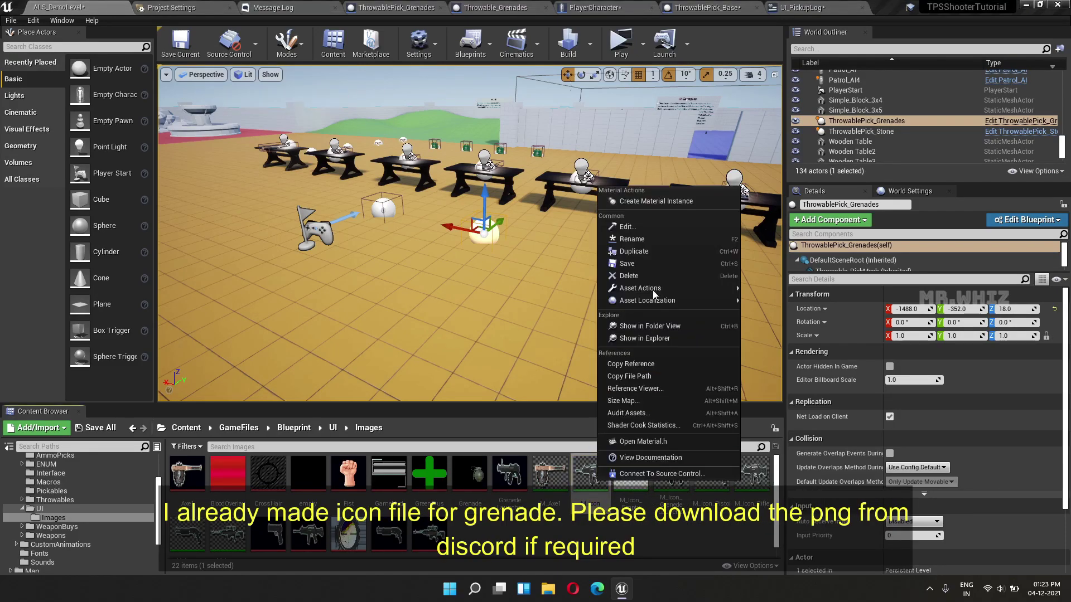
{"action": "left_click", "coordinate": [651, 204]}
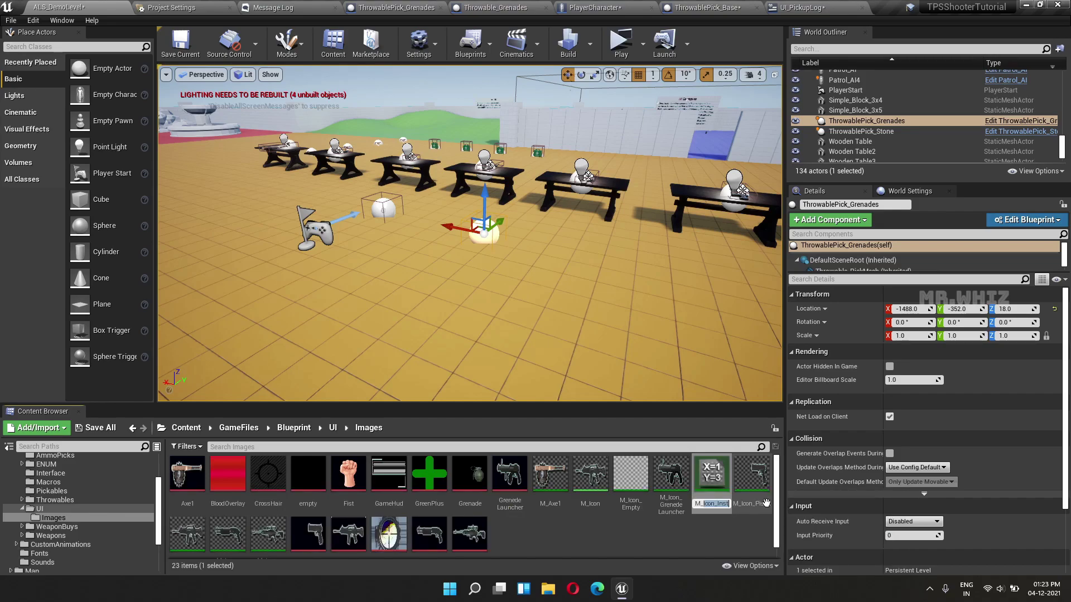
{"action": "type", "text": "Grenade"}
{"action": "key", "text": "Return"}
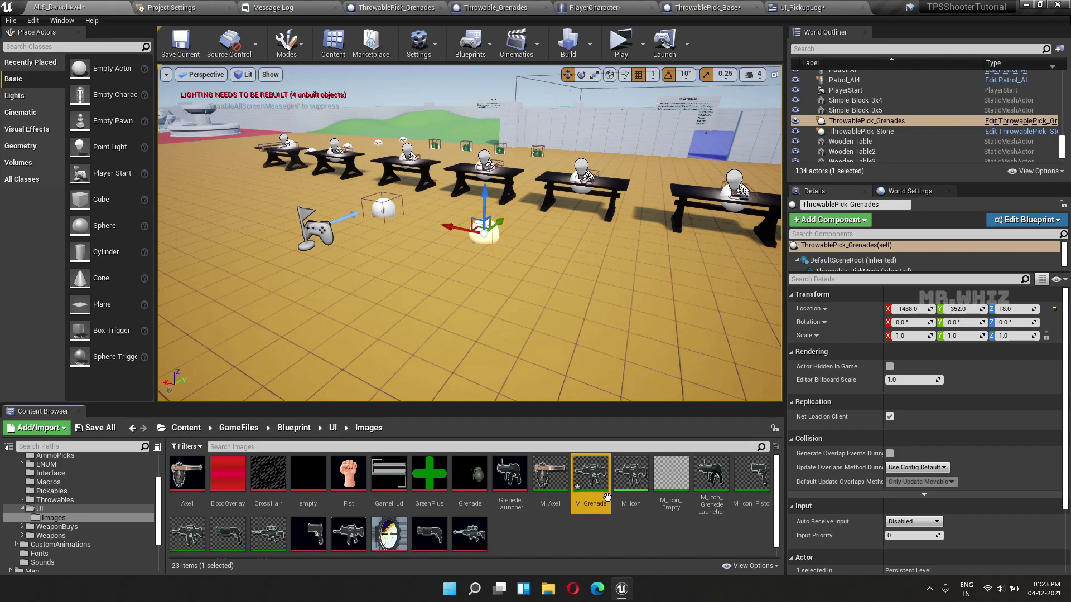
{"action": "double_click", "coordinate": [593, 475]}
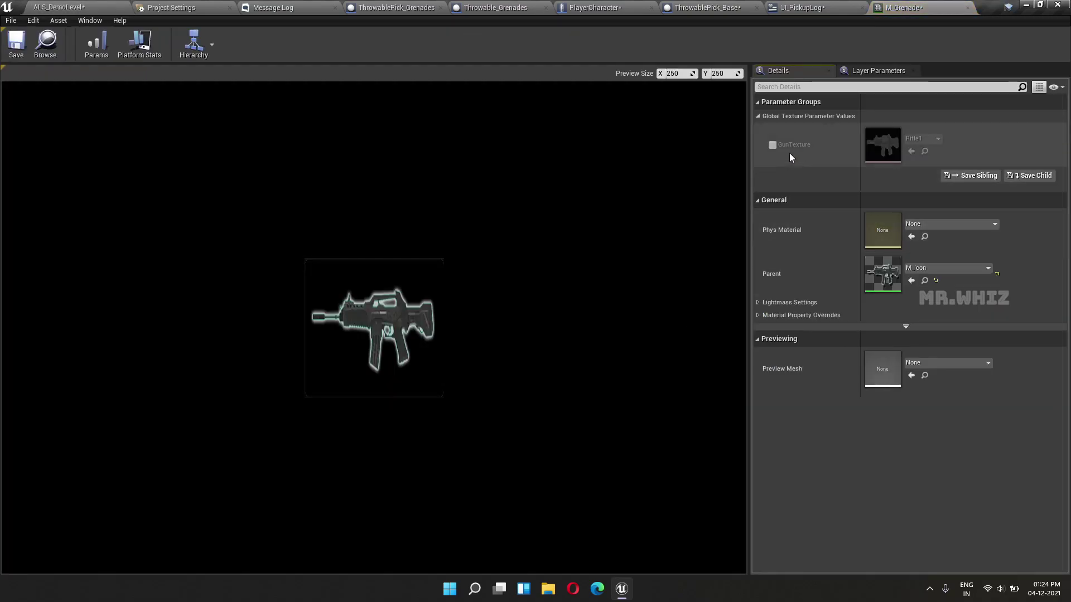
- Override M_Grenade's GunTexture with the Grenade texture, save, and close the editor
{"action": "left_click", "coordinate": [772, 145]}
{"action": "left_click", "coordinate": [937, 139]}
{"action": "type", "text": "gre"}
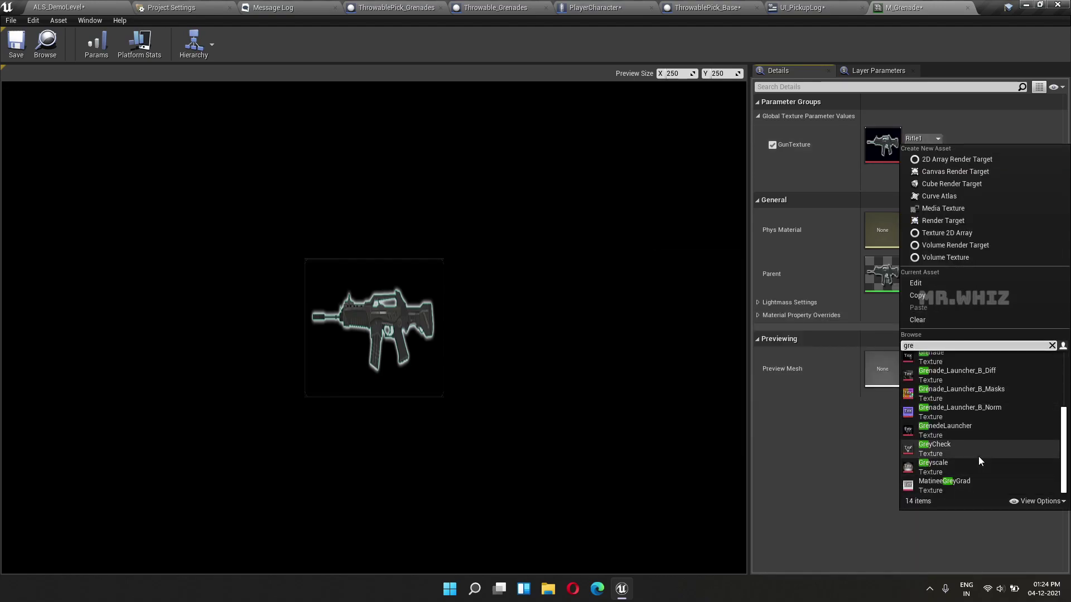
{"action": "type", "text": "na"}
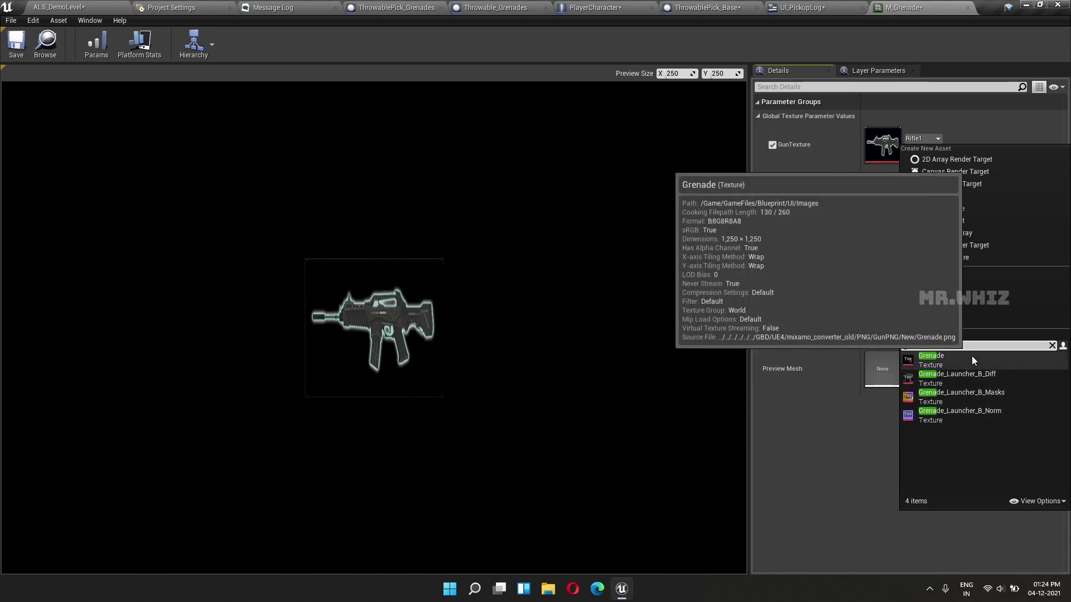
{"action": "left_click", "coordinate": [972, 361]}
{"action": "left_click", "coordinate": [17, 56]}
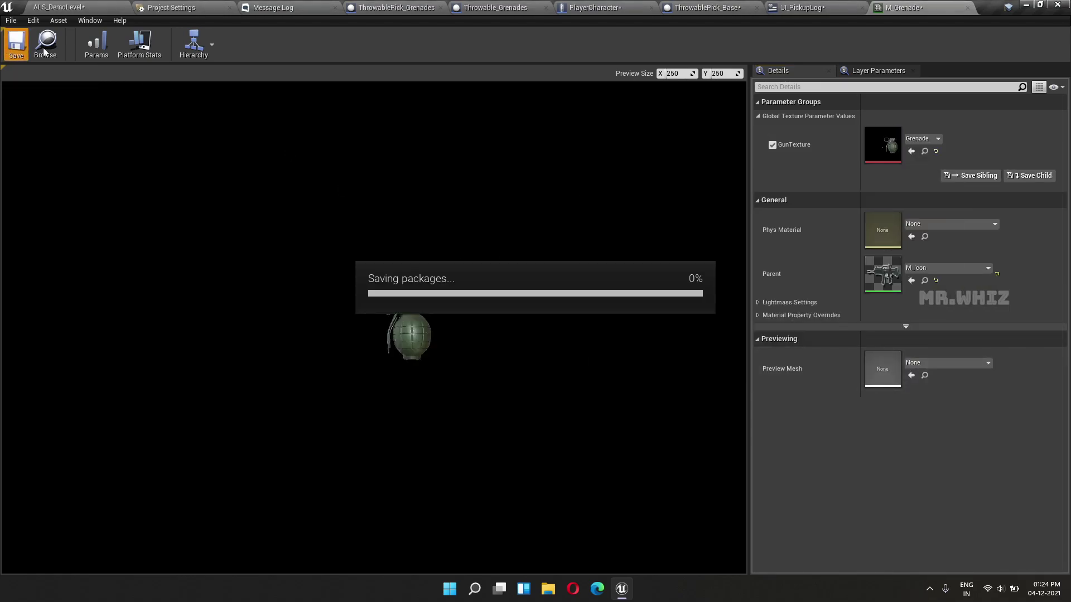
{"action": "left_click", "coordinate": [968, 7]}
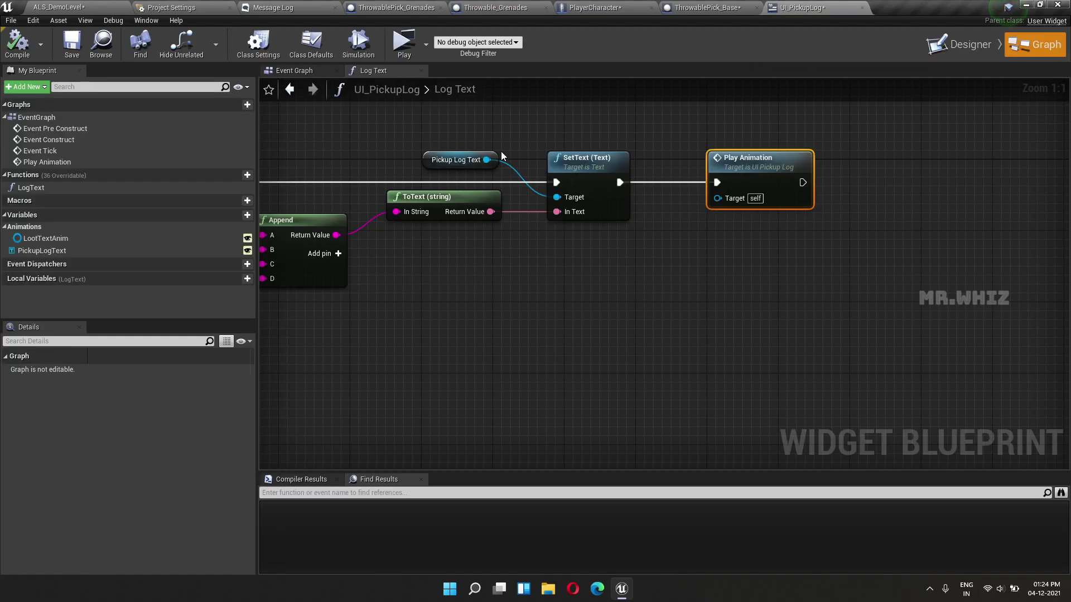
{"action": "left_click", "coordinate": [84, 7]}
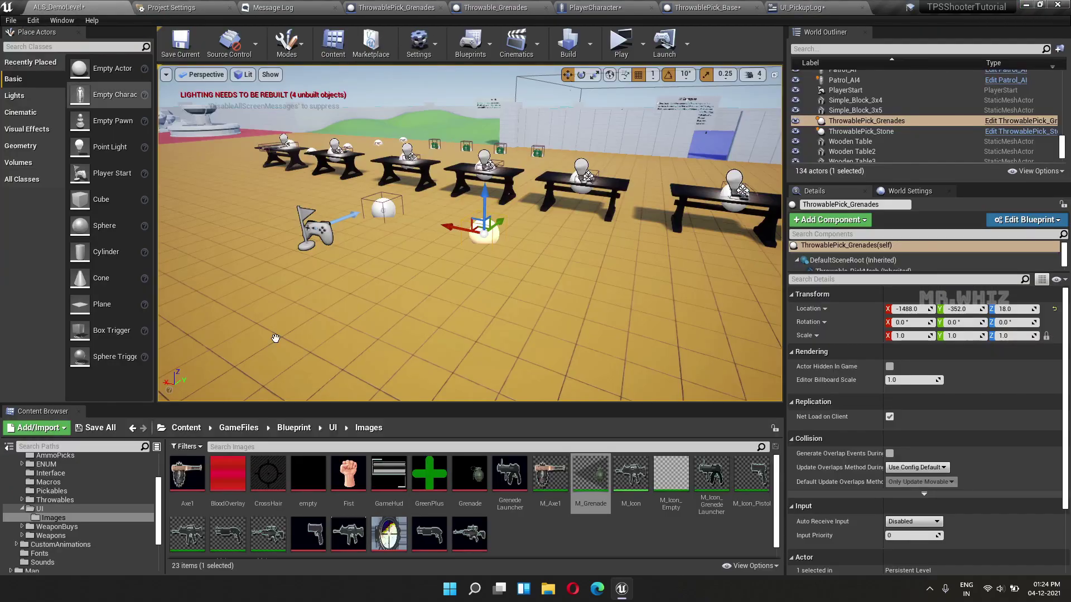
- Reopen M_Grenade to check its preview, then close it
{"action": "double_click", "coordinate": [597, 493]}
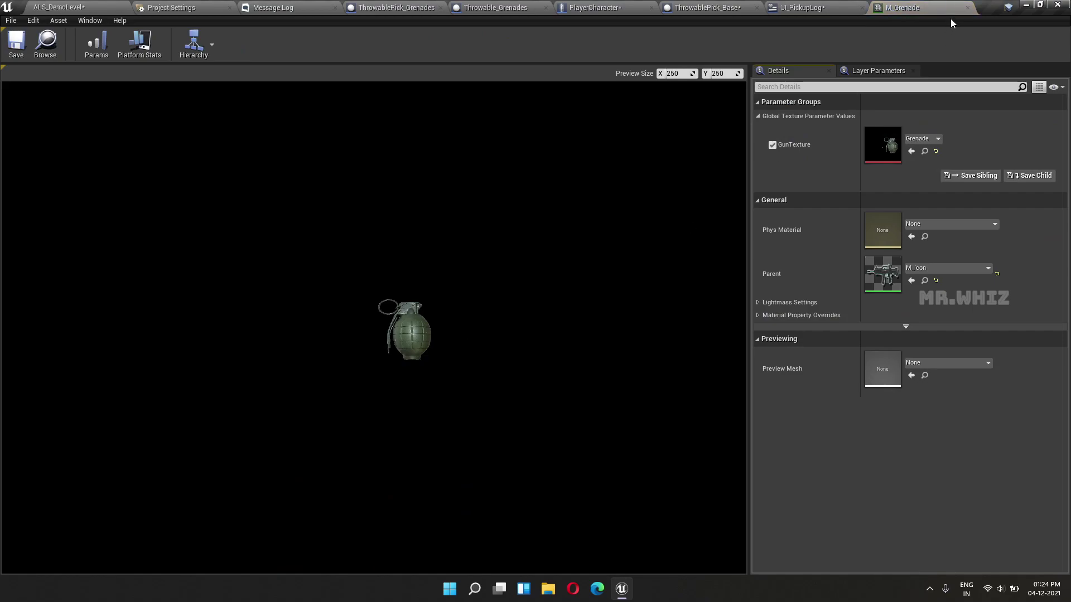
{"action": "left_click", "coordinate": [968, 7]}
{"action": "left_click", "coordinate": [87, 8]}
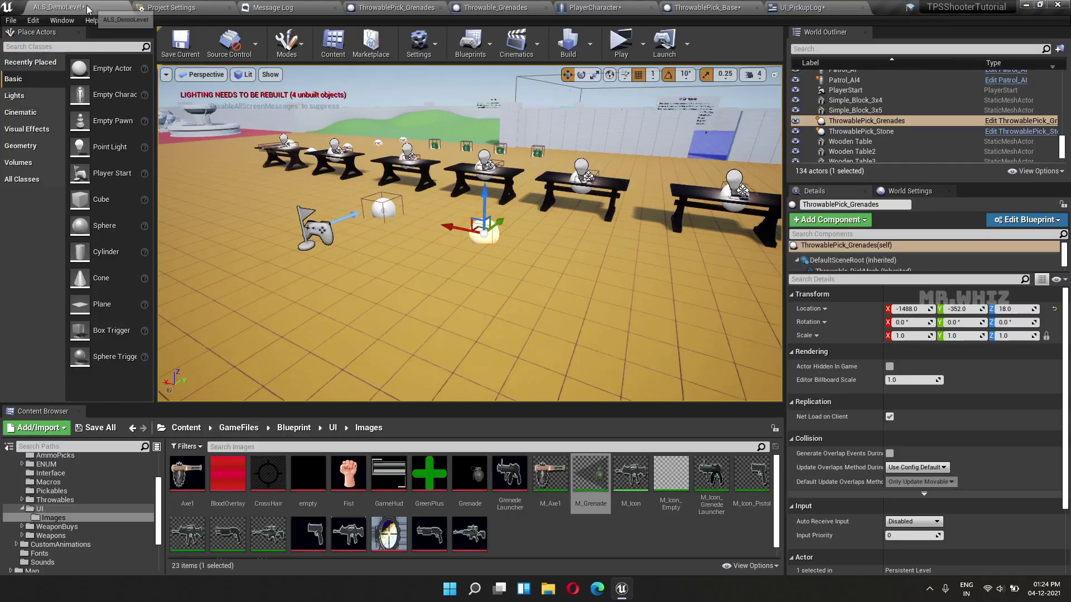
- Open the UI_WeaponMenu widget blueprint from the UI folder
{"action": "left_click", "coordinate": [333, 428]}
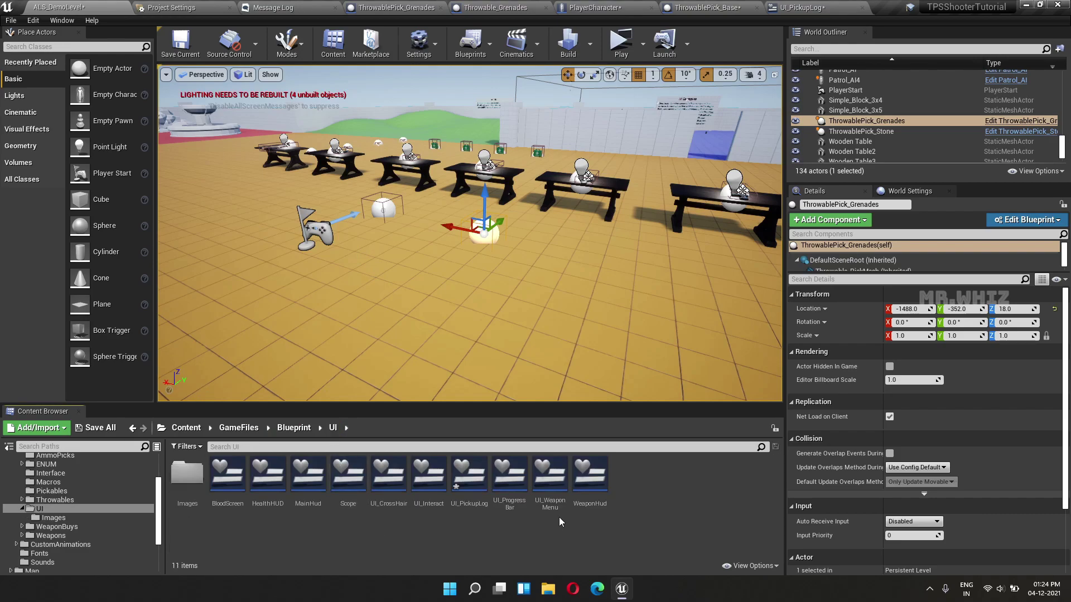
{"action": "double_click", "coordinate": [550, 482]}
{"action": "left_click", "coordinate": [553, 262]}
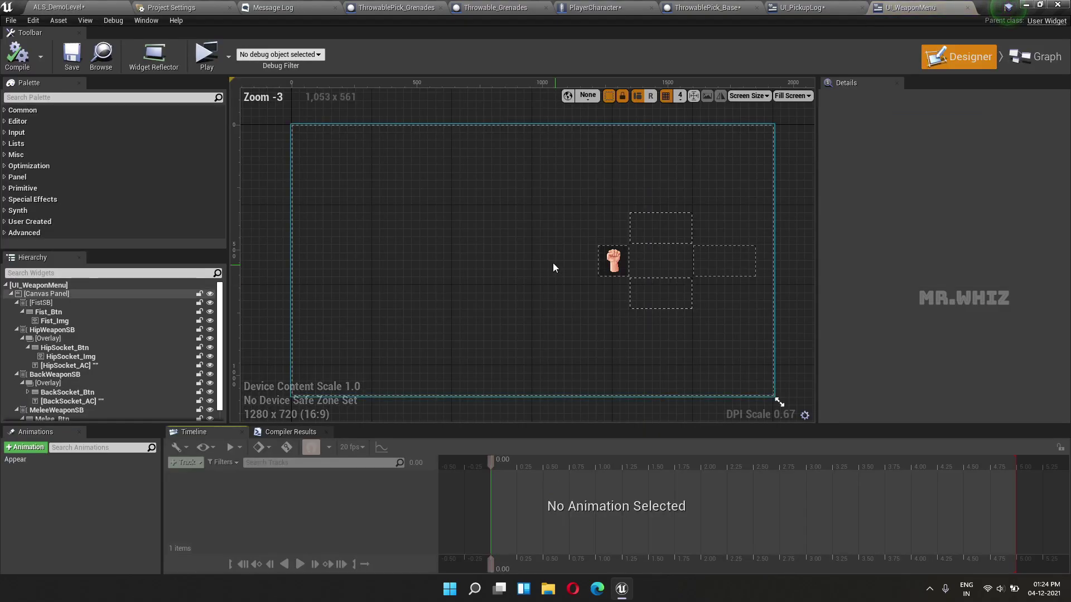
{"action": "scroll", "coordinate": [592, 280], "scroll_direction": "up", "scroll_amount": 4}
{"action": "scroll", "coordinate": [593, 280], "scroll_direction": "up", "scroll_amount": 2}
{"action": "right_click_drag", "start_coordinate": [575, 328], "coordinate": [542, 355]}
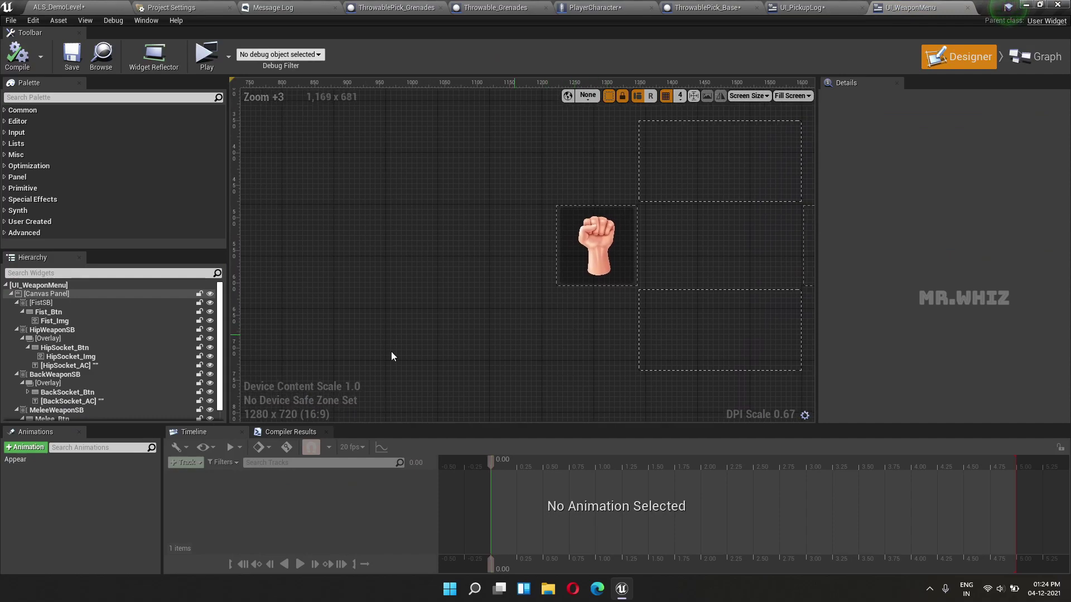
- Collapse FistSB, HipWeaponSB and BackWeaponSB in the hierarchy, leaving MeleeWeaponSB expanded
{"action": "left_click", "coordinate": [12, 306]}
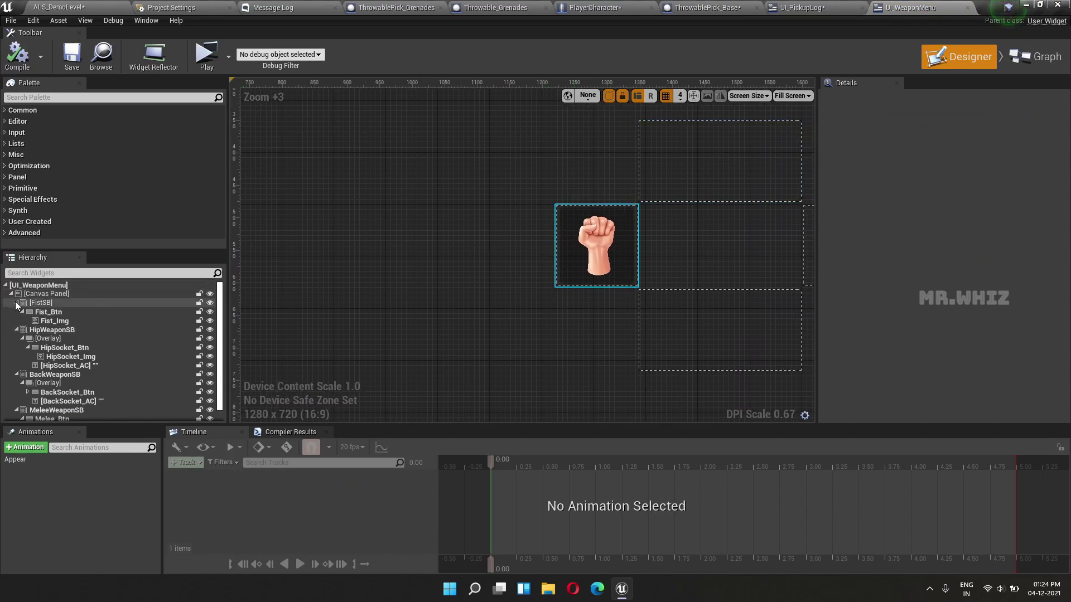
{"action": "left_click", "coordinate": [15, 303]}
{"action": "left_click", "coordinate": [16, 312]}
{"action": "left_click", "coordinate": [16, 321]}
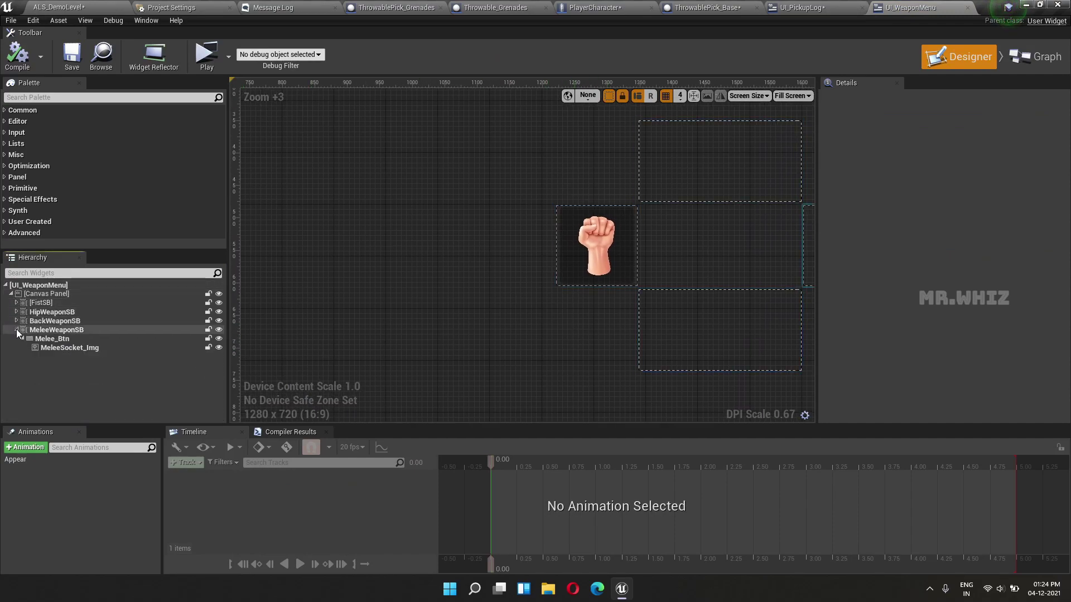
{"action": "left_click", "coordinate": [17, 330]}
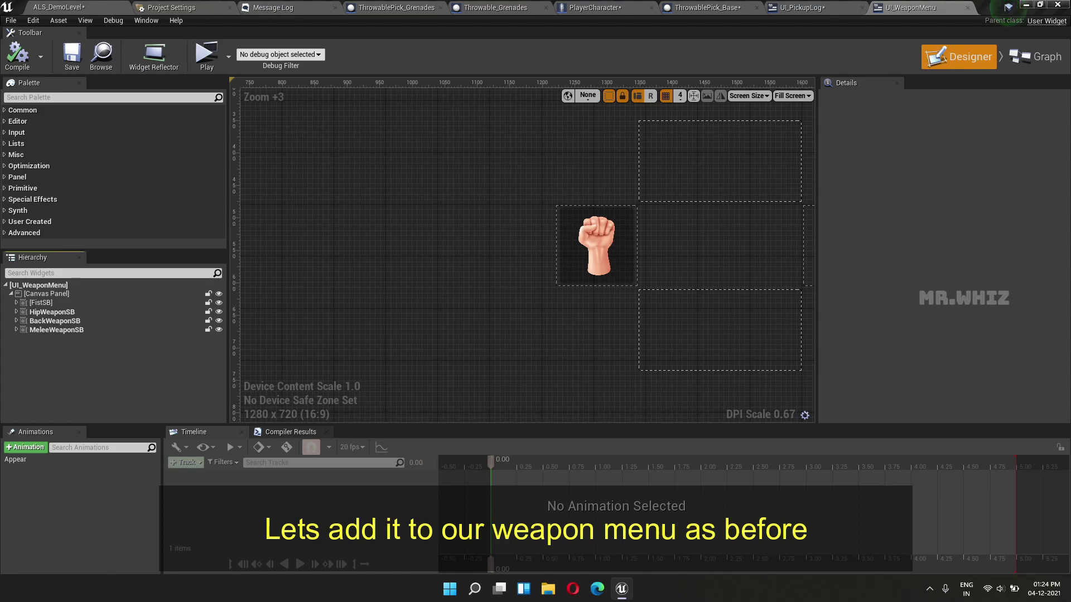
{"action": "left_click", "coordinate": [16, 330]}
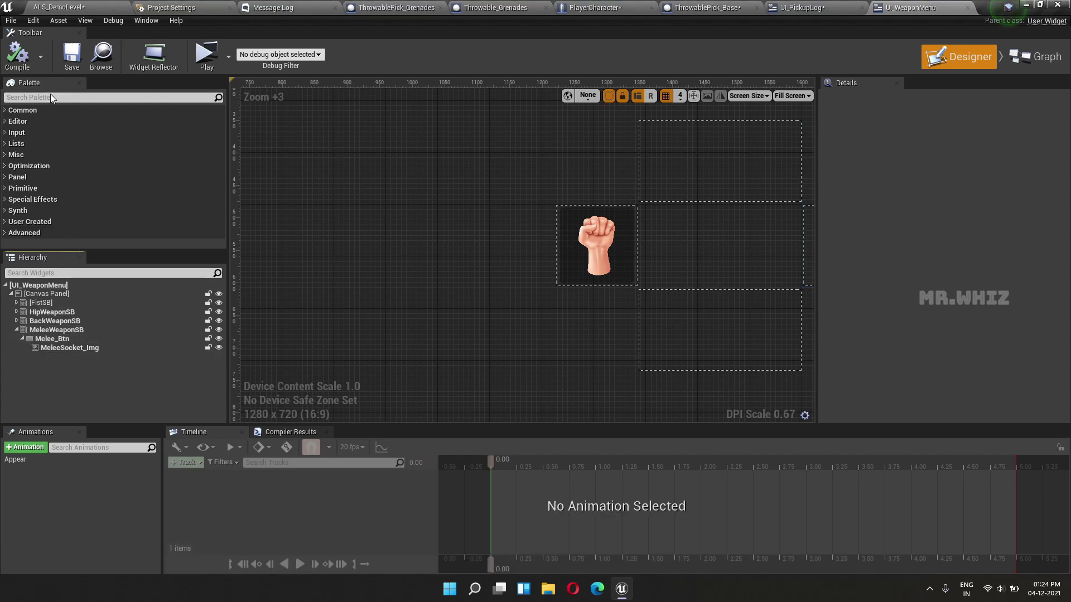
- Add a Size Box from the palette onto the weapon menu's canvas panel
{"action": "left_click", "coordinate": [52, 98]}
{"action": "type", "text": "size"}
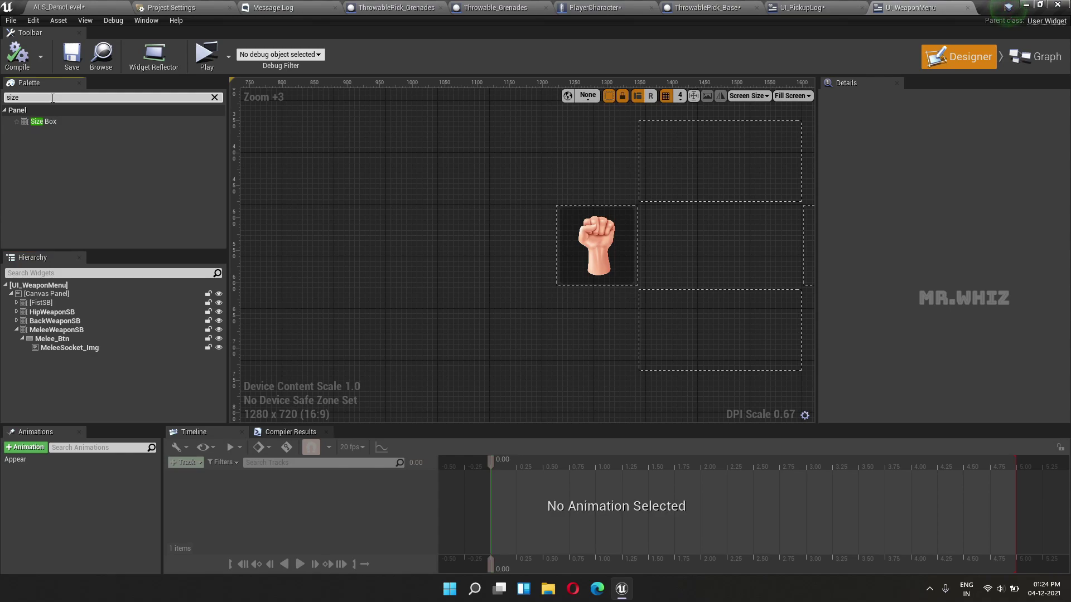
{"action": "left_click", "coordinate": [49, 122]}
{"action": "mouse_move", "coordinate": [49, 122]}
{"action": "left_mouse_down"}
{"action": "mouse_move", "coordinate": [49, 352]}
{"action": "mouse_move", "coordinate": [485, 236]}
{"action": "mouse_move", "coordinate": [459, 240]}
{"action": "left_mouse_up"}
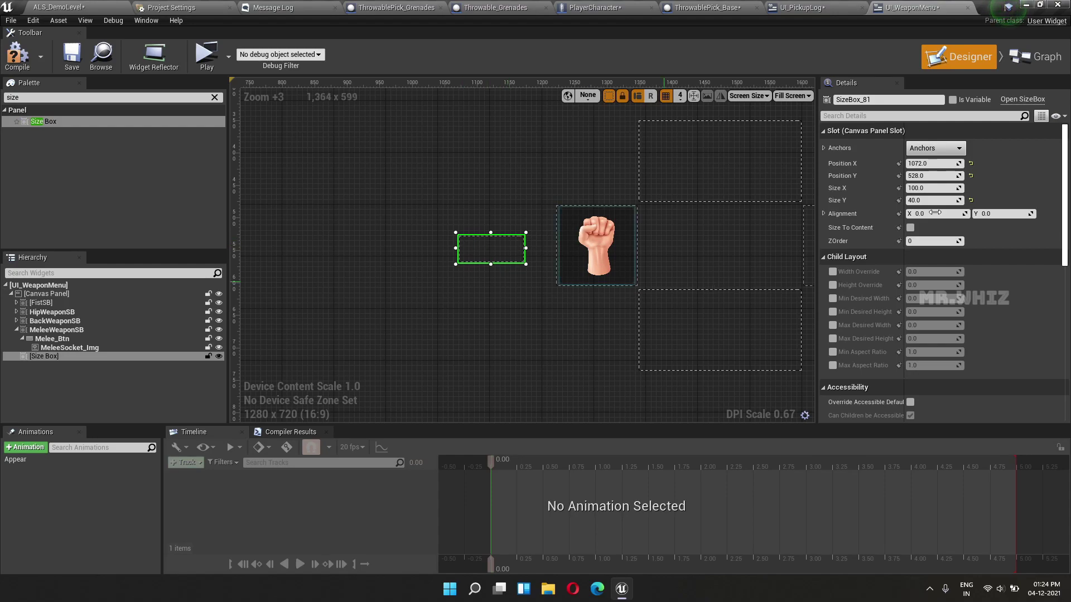
- Anchor the new Size Box to middle-right, matching MeleeWeaponSB's anchor preset
{"action": "left_click", "coordinate": [69, 331]}
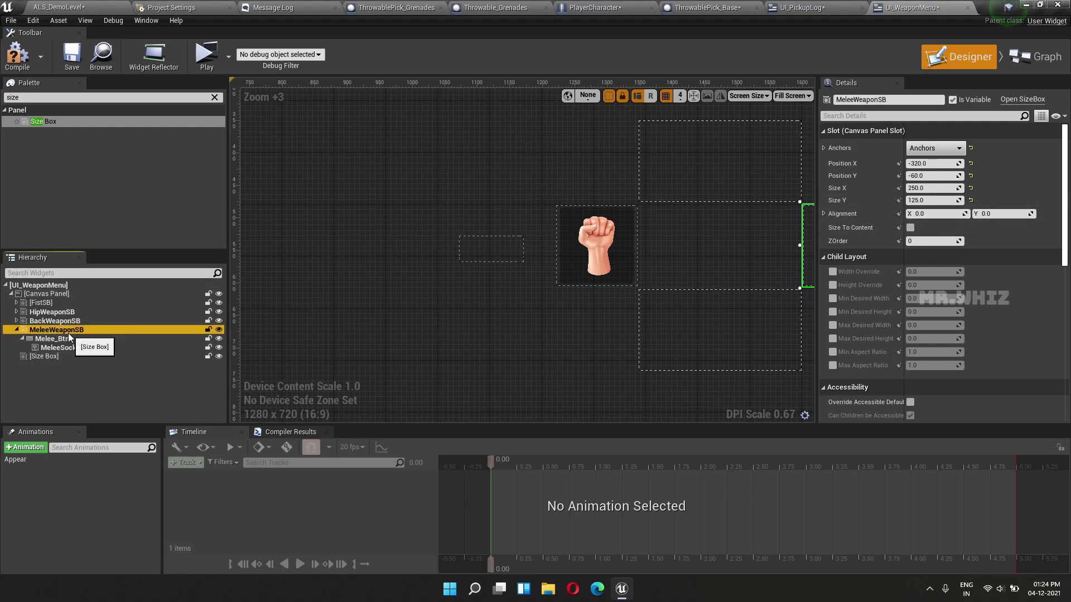
{"action": "left_click", "coordinate": [959, 148]}
{"action": "left_click", "coordinate": [960, 151]}
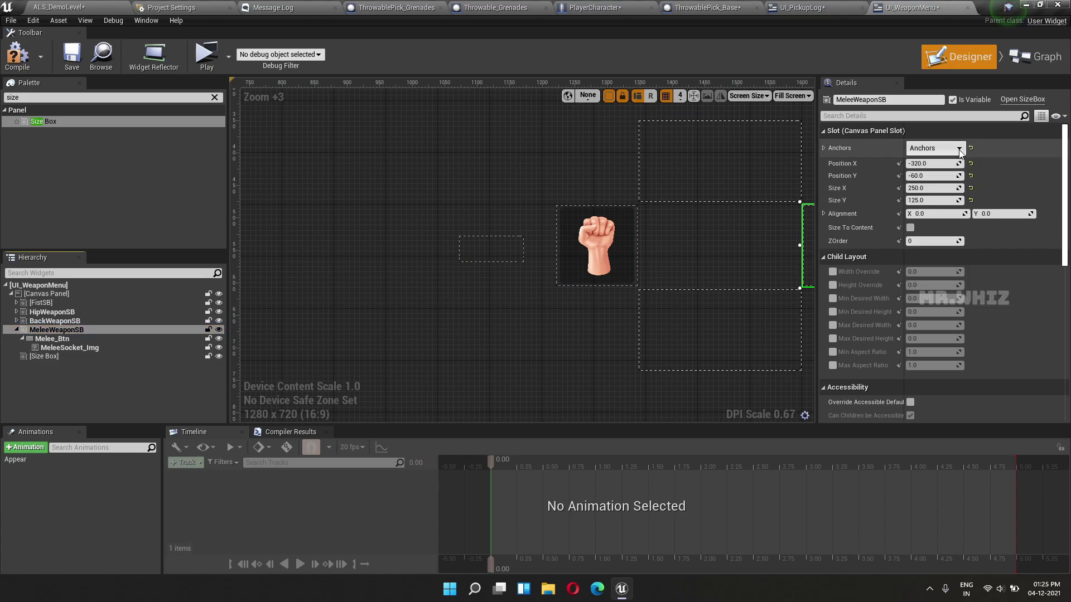
{"action": "scroll", "coordinate": [506, 319], "scroll_direction": "down", "scroll_amount": 3}
{"action": "scroll", "coordinate": [497, 309], "scroll_direction": "down", "scroll_amount": 1}
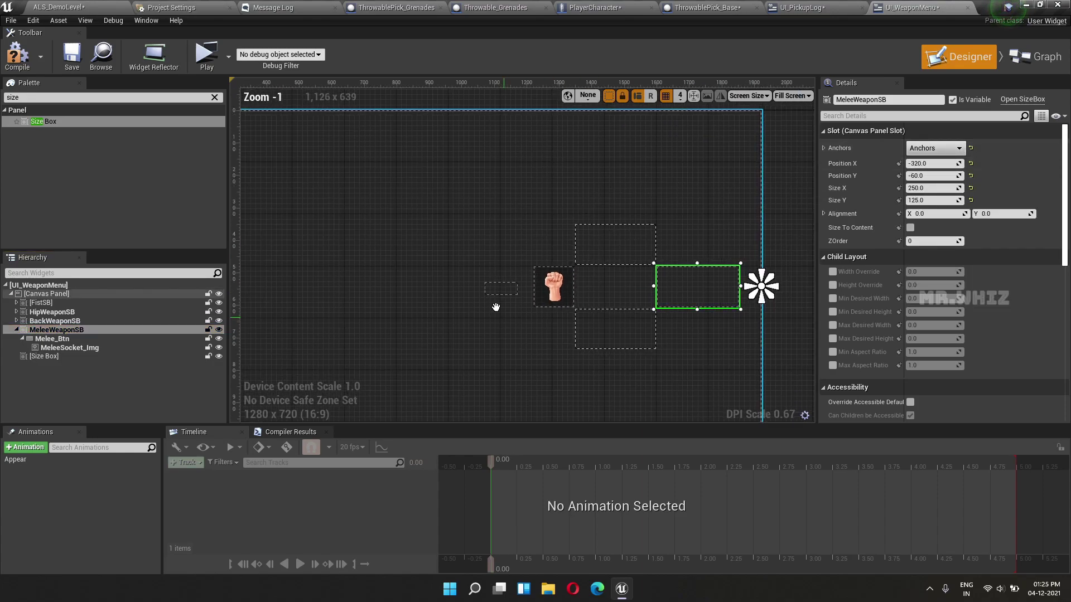
{"action": "left_click", "coordinate": [49, 356]}
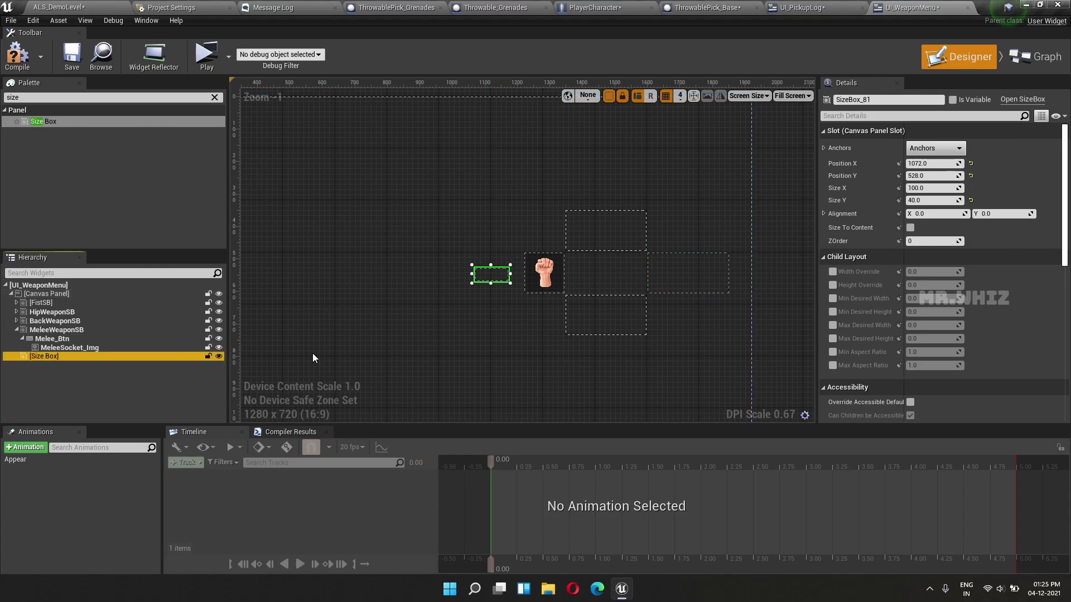
{"action": "left_click", "coordinate": [935, 147]}
{"action": "left_click", "coordinate": [998, 198]}
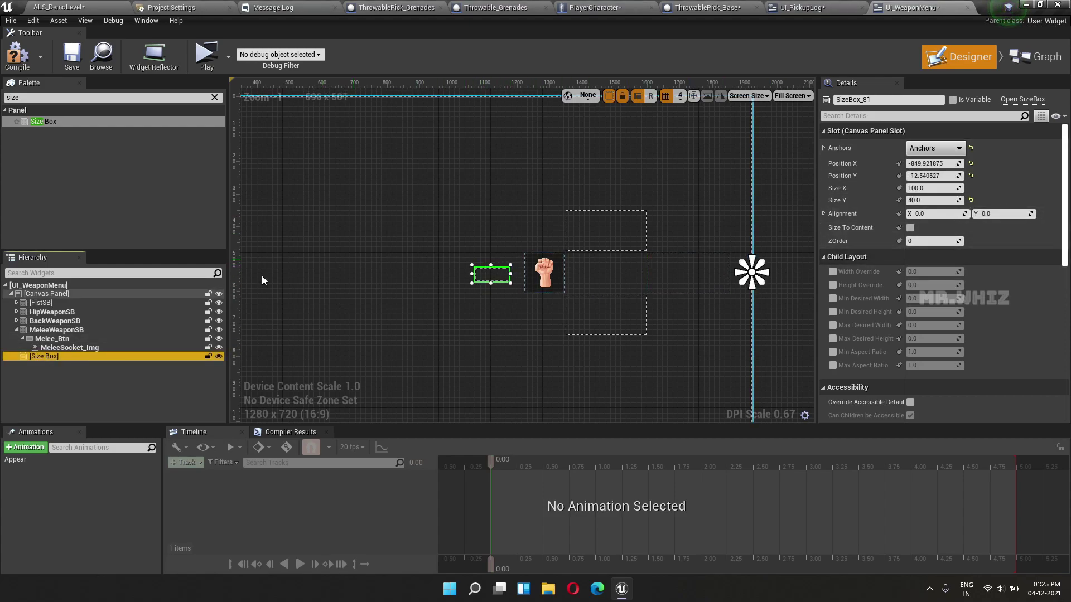
- Size the new Size Box to 125 × 125 to match MeleeWeaponSB
{"action": "left_click", "coordinate": [63, 332]}
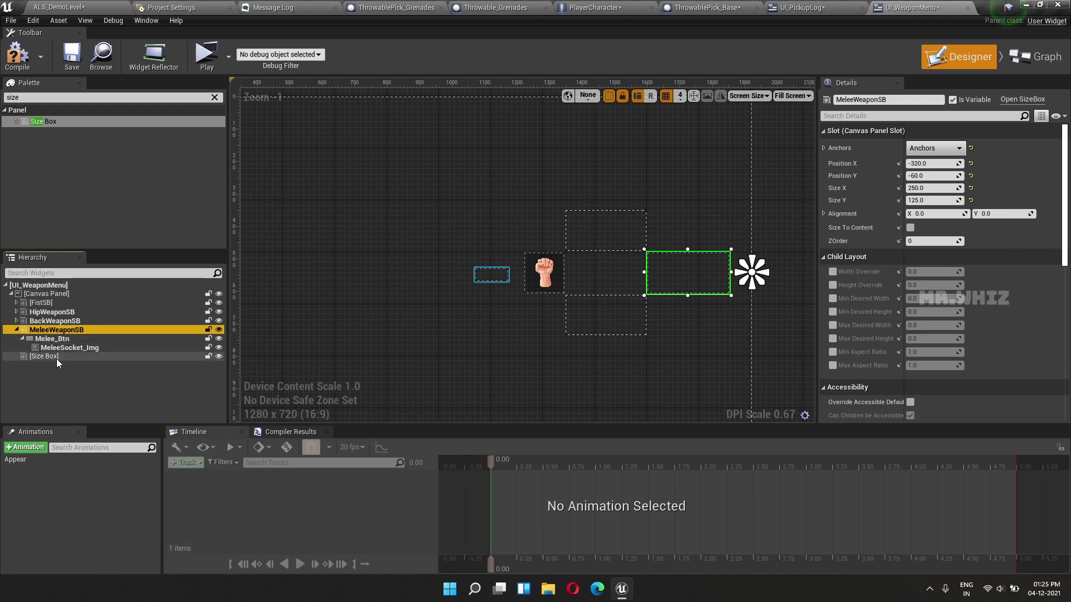
{"action": "left_click", "coordinate": [56, 360]}
{"action": "left_click", "coordinate": [932, 188]}
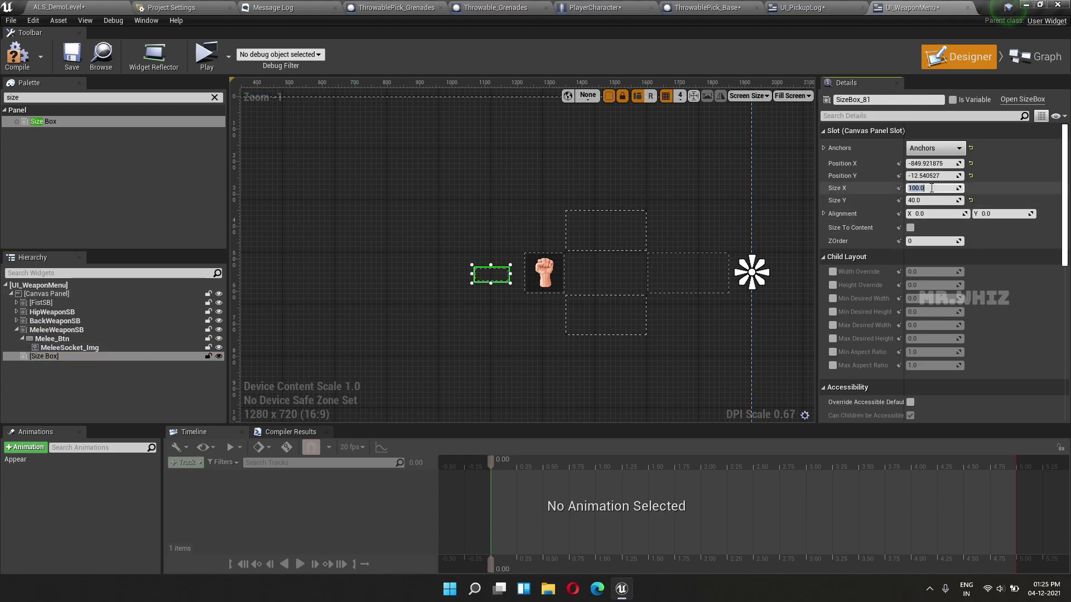
{"action": "type", "text": "0"}
{"action": "key", "text": "Tab"}
{"action": "key", "text": "Tab"}
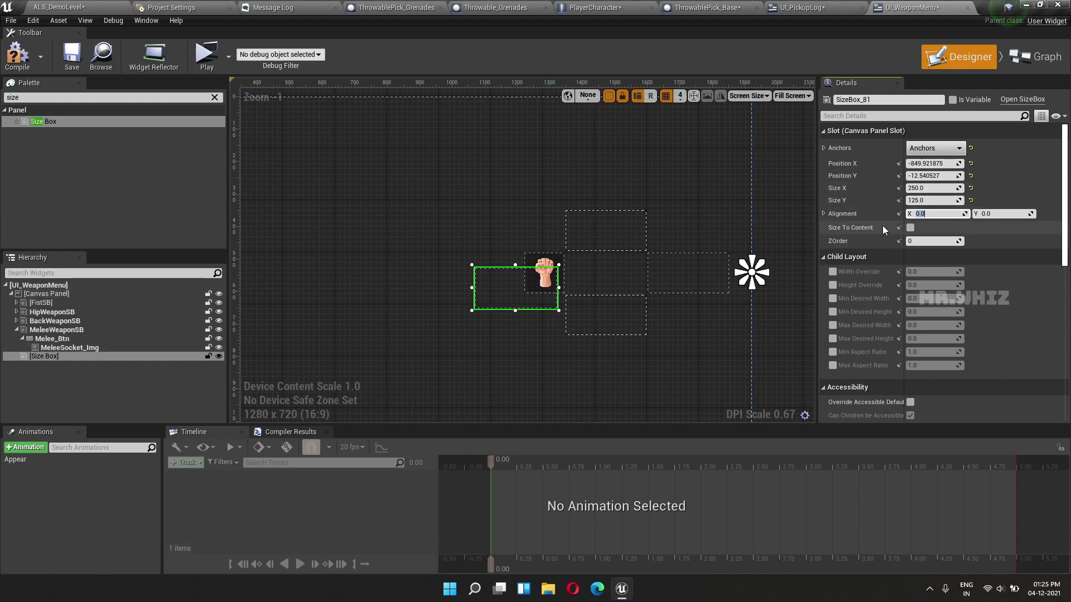
{"action": "left_click", "coordinate": [928, 188]}
{"action": "type", "text": "125"}
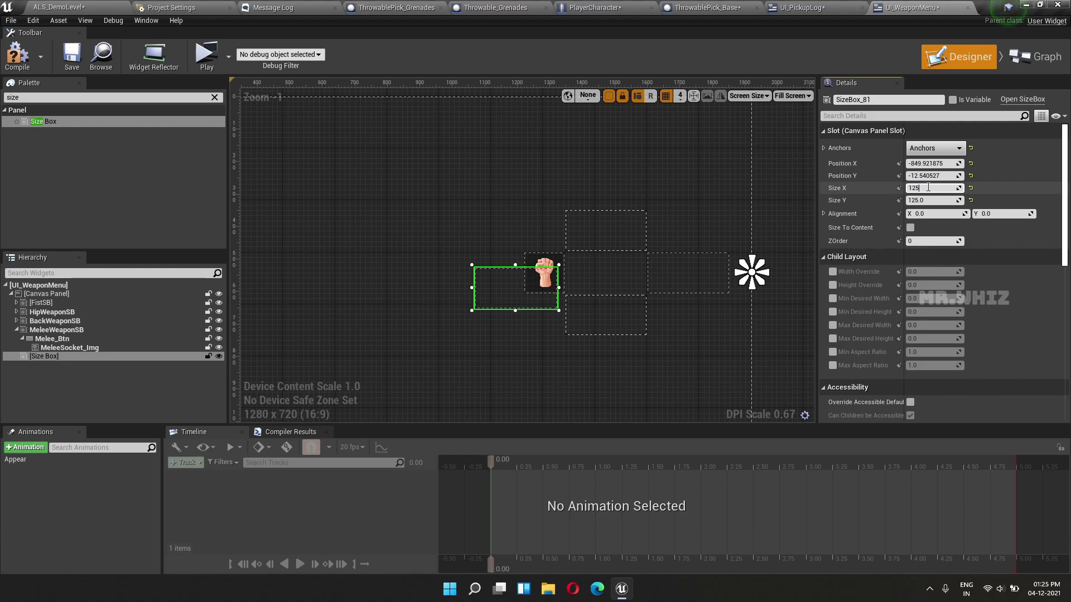
{"action": "key", "text": "Tab"}
- Move the Size Box up and nudge it into line beside the fist slot
{"action": "left_click_drag", "start_coordinate": [498, 299], "coordinate": [503, 284]}
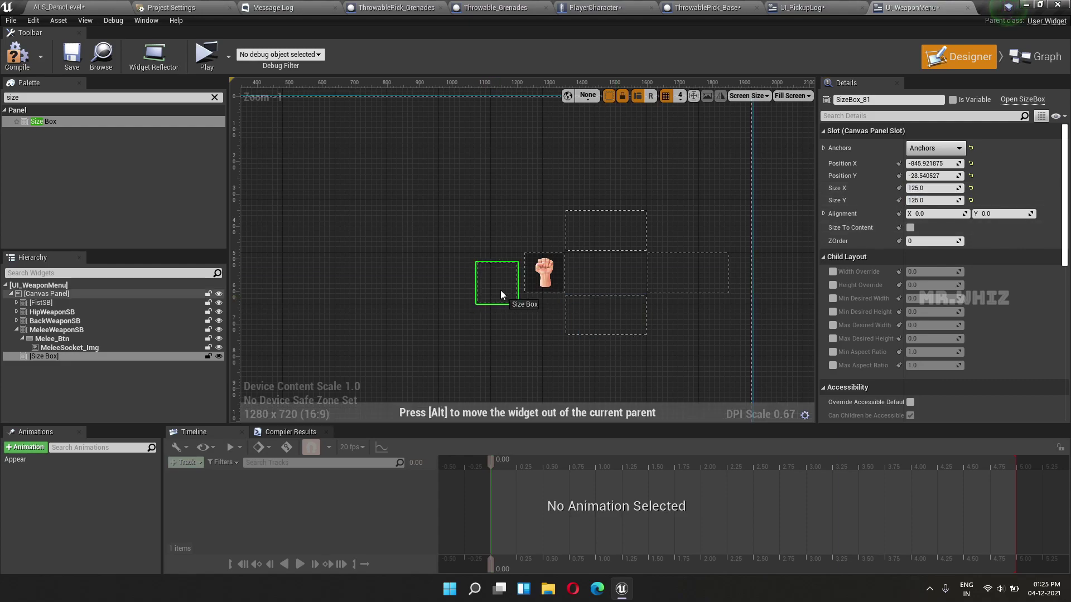
{"action": "scroll", "coordinate": [507, 297], "scroll_direction": "up", "scroll_amount": 5}
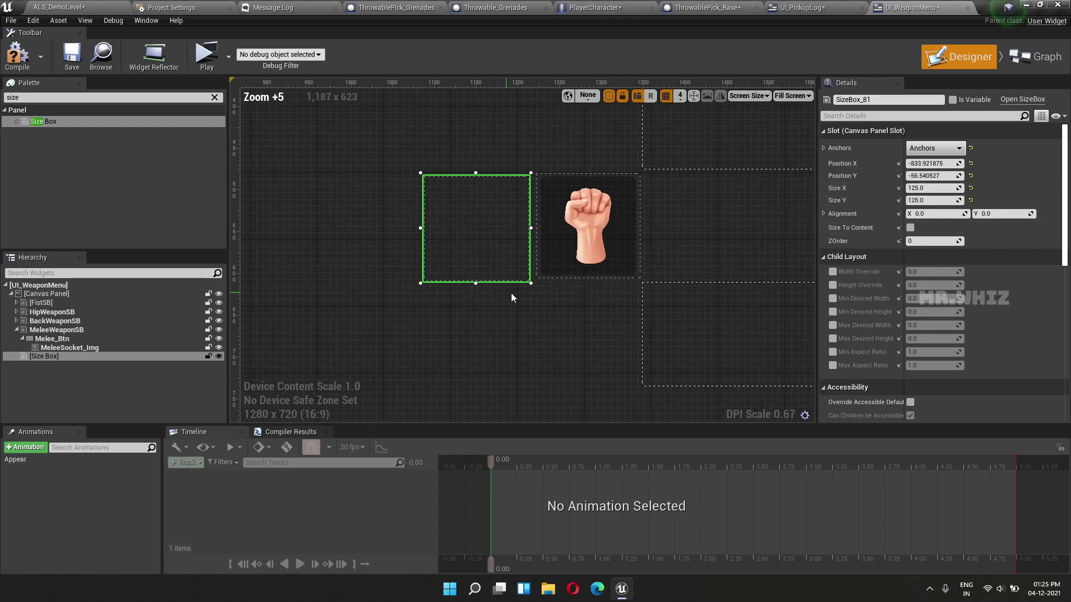
{"action": "scroll", "coordinate": [511, 293], "scroll_direction": "up", "scroll_amount": 3}
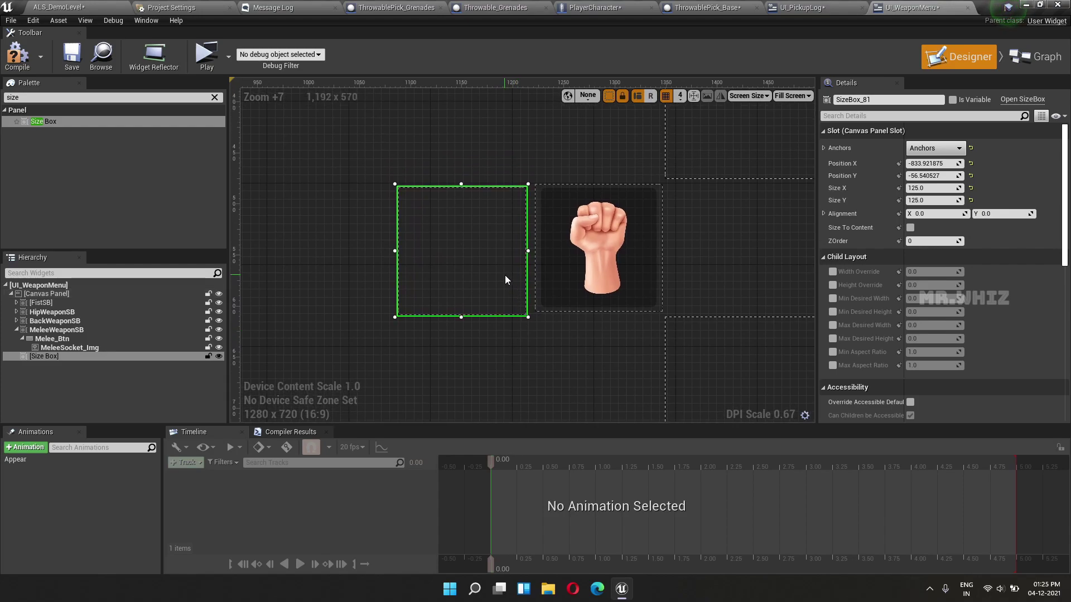
{"action": "left_click_drag", "start_coordinate": [498, 276], "coordinate": [504, 275]}
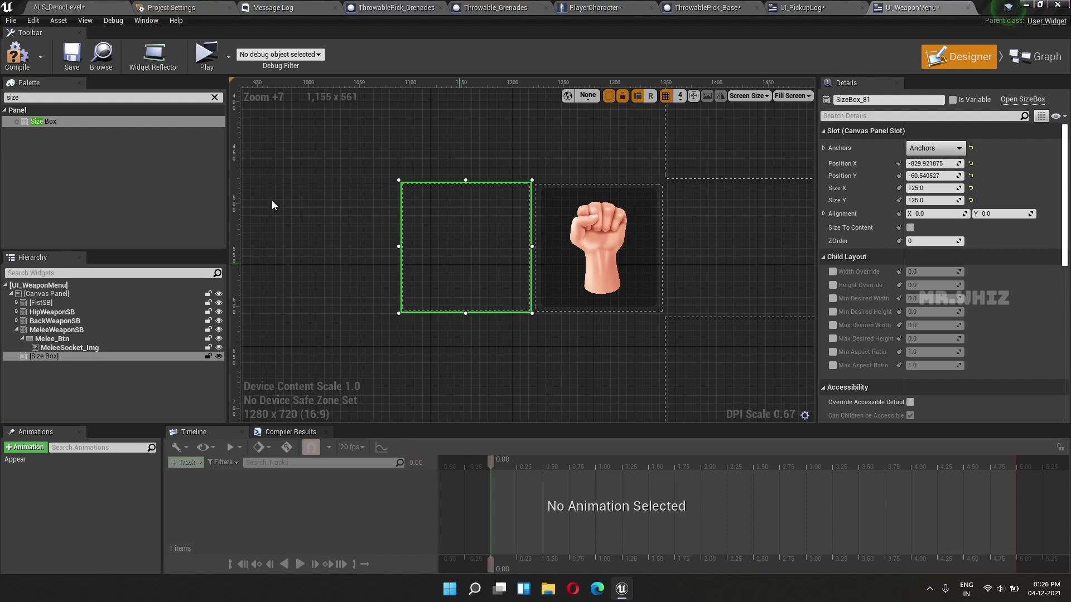
{"action": "left_click", "coordinate": [2, 97]}
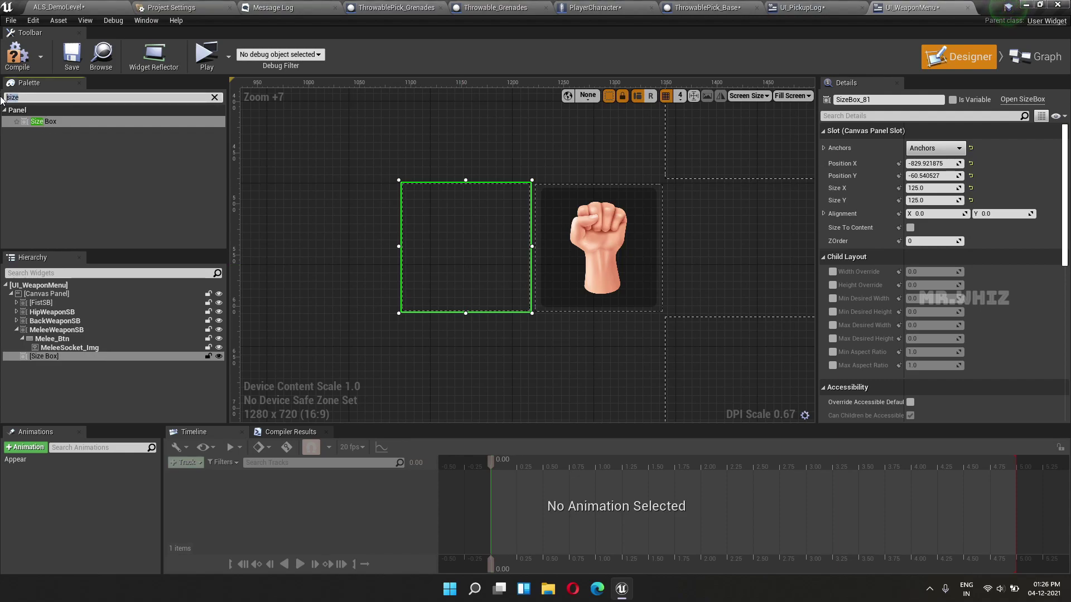
- Place a Button inside the new size box and rename the size box GrenadeSB
{"action": "type", "text": "button"}
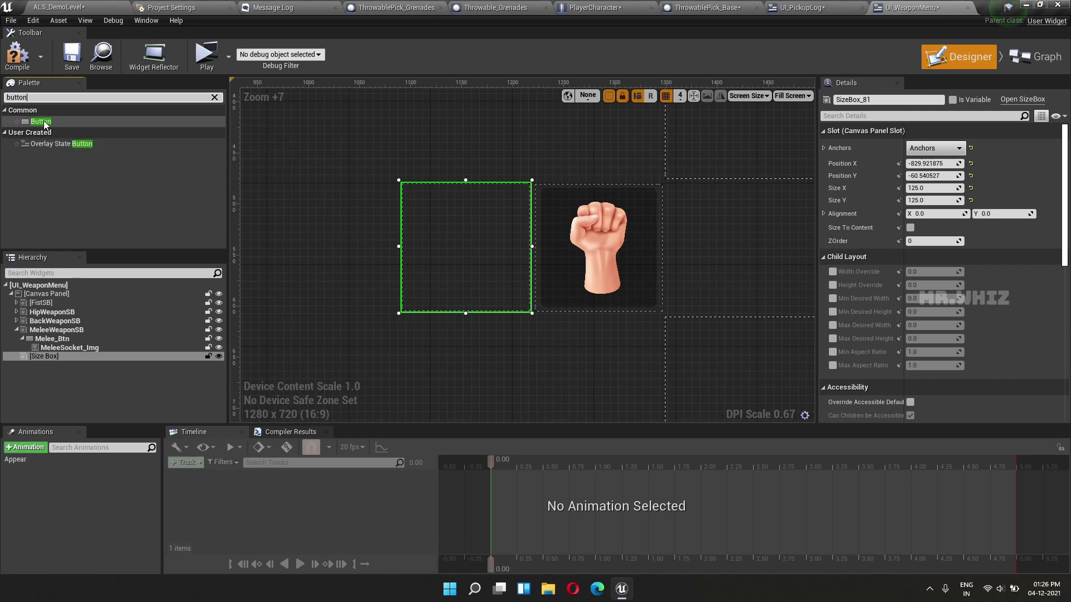
{"action": "mouse_move", "coordinate": [39, 121]}
{"action": "left_mouse_down"}
{"action": "mouse_move", "coordinate": [76, 350]}
{"action": "mouse_move", "coordinate": [67, 356]}
{"action": "left_mouse_up"}
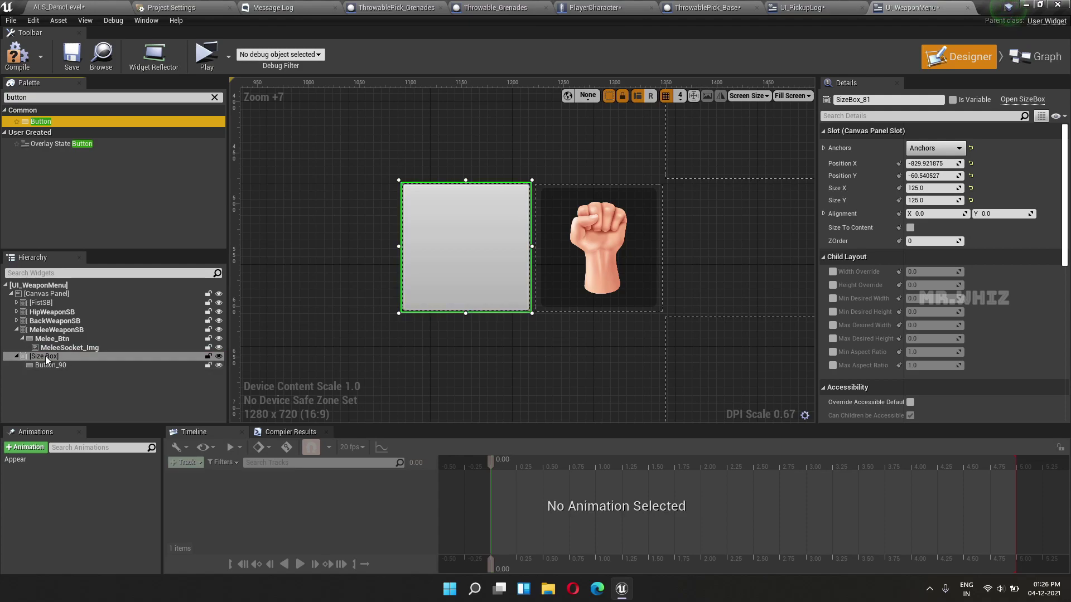
{"action": "left_click", "coordinate": [45, 355]}
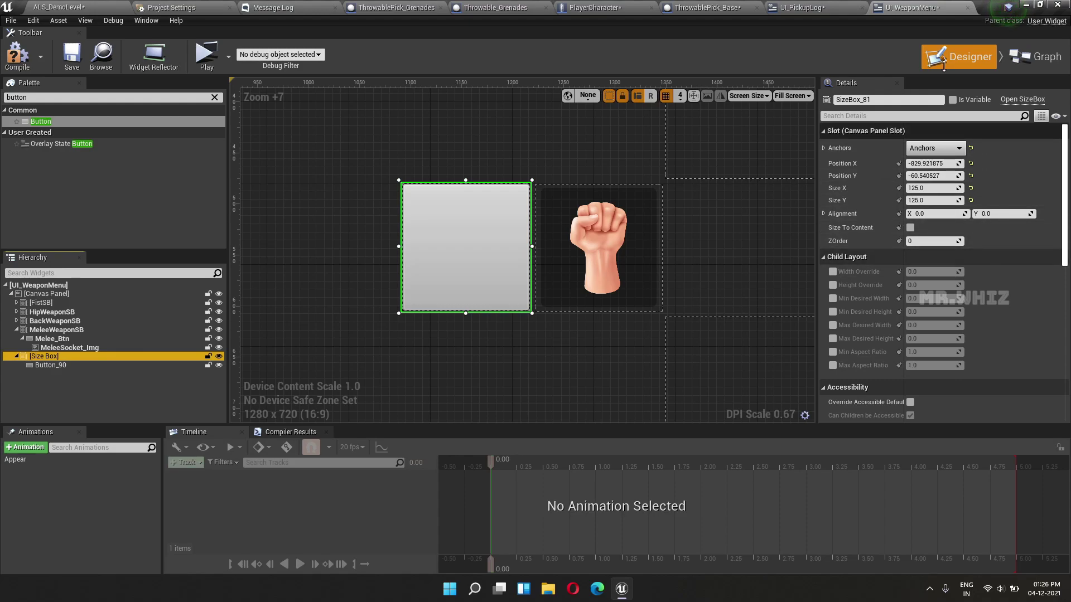
{"action": "left_click", "coordinate": [878, 99]}
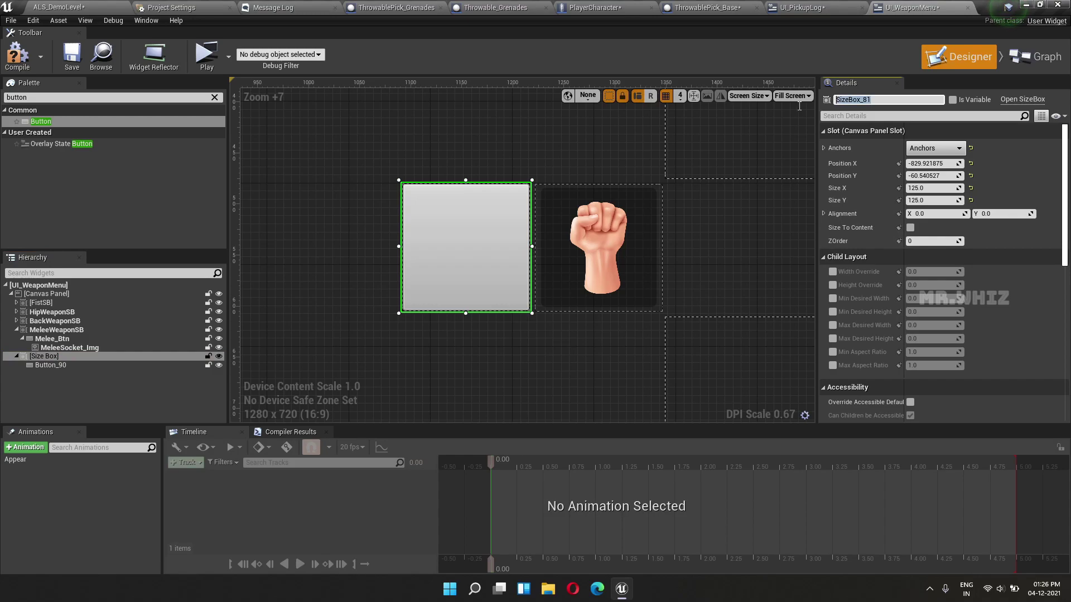
{"action": "type", "text": "GrenadeSB"}
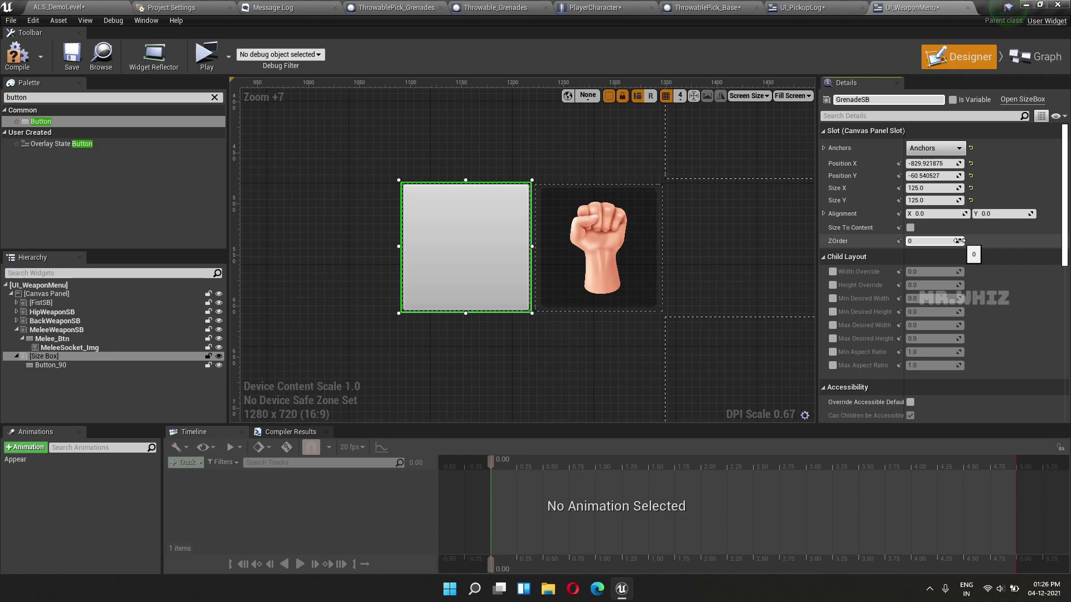
{"action": "key", "text": "Return"}
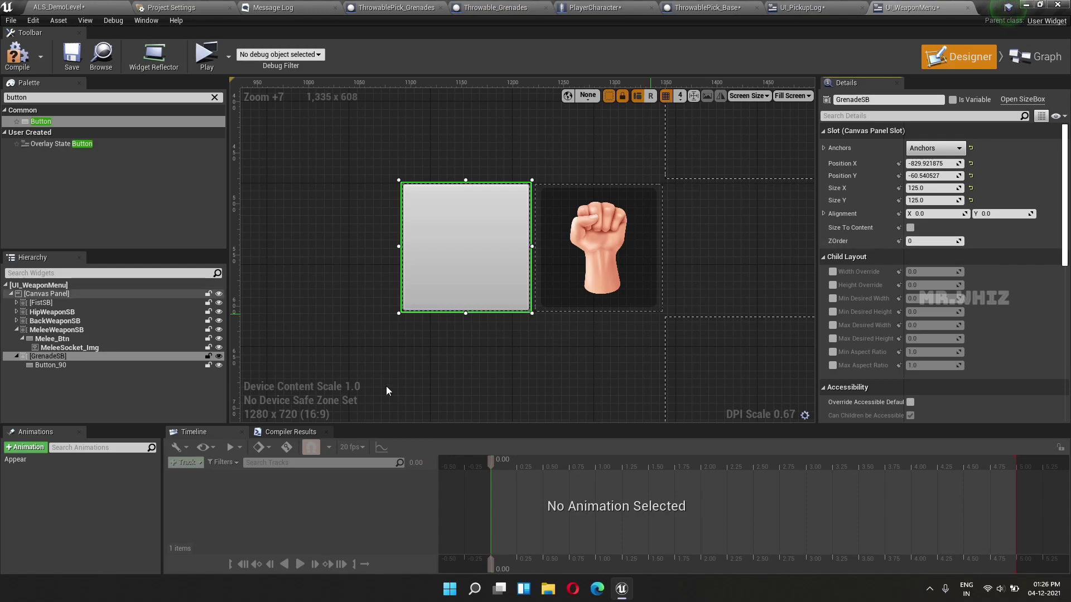
- Rename the new button GrenadeBtn
{"action": "left_click", "coordinate": [85, 366]}
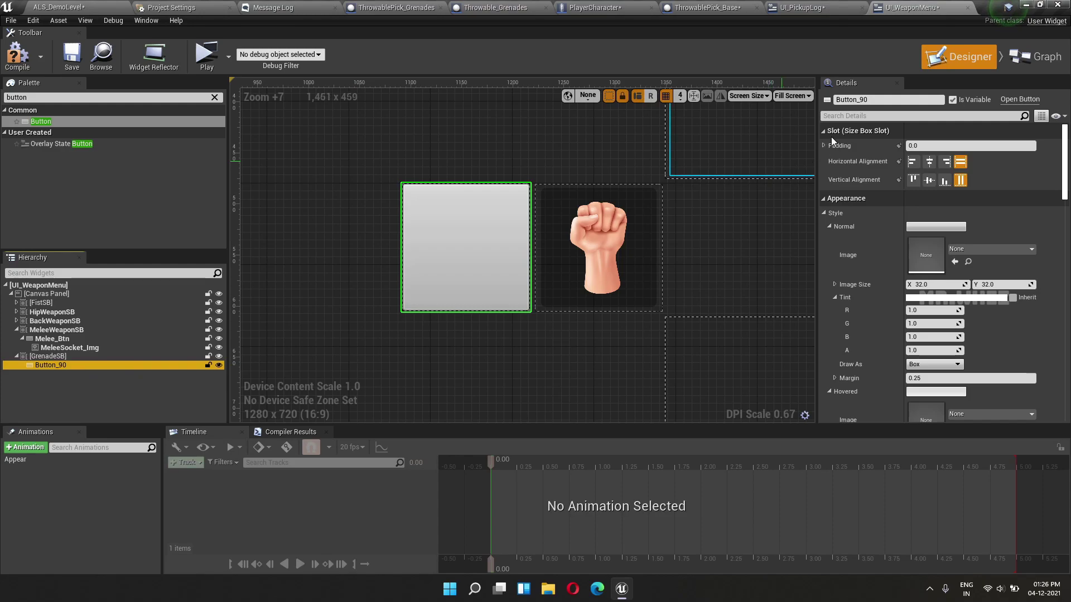
{"action": "left_click", "coordinate": [862, 99]}
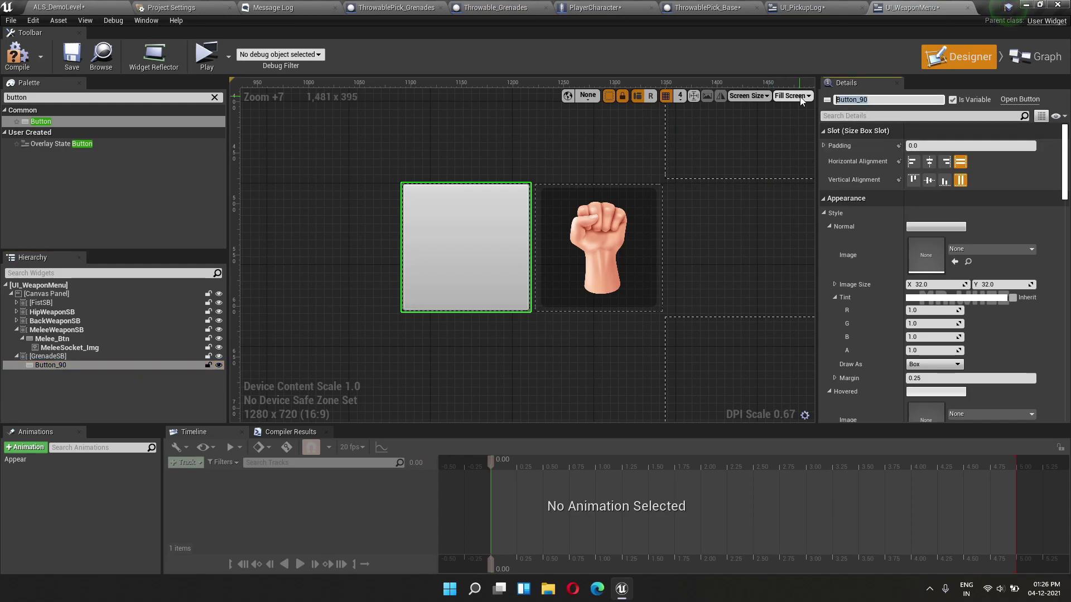
{"action": "type", "text": "Grenade"}
{"action": "type", "text": "Btn"}
{"action": "key", "text": "Return"}
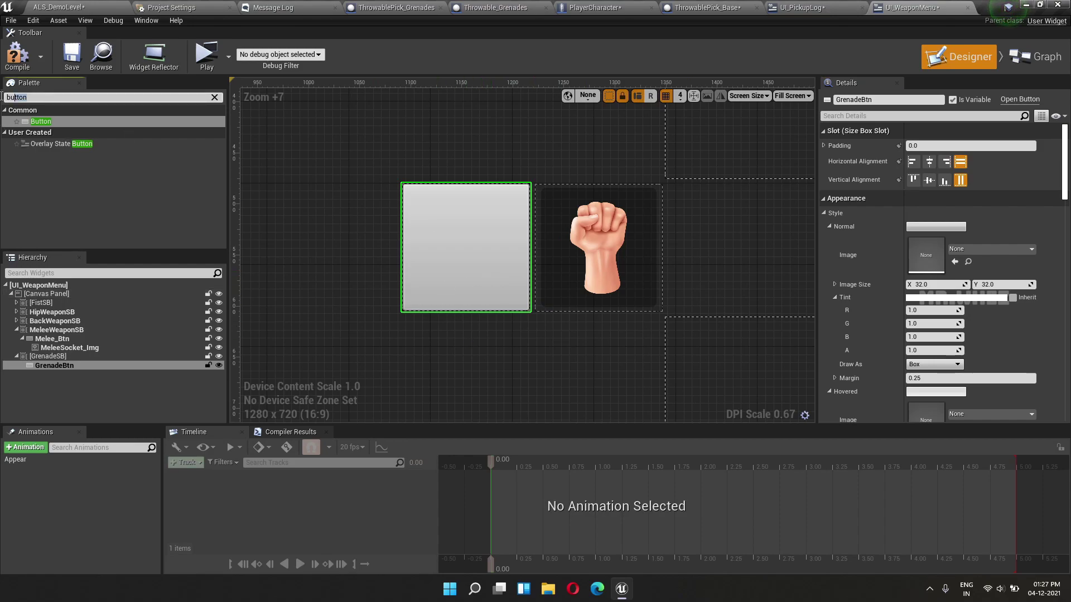
- Add an Image inside GrenadeBtn and name it Grenade_Img
{"action": "type", "text": "image"}
{"action": "left_click", "coordinate": [47, 123]}
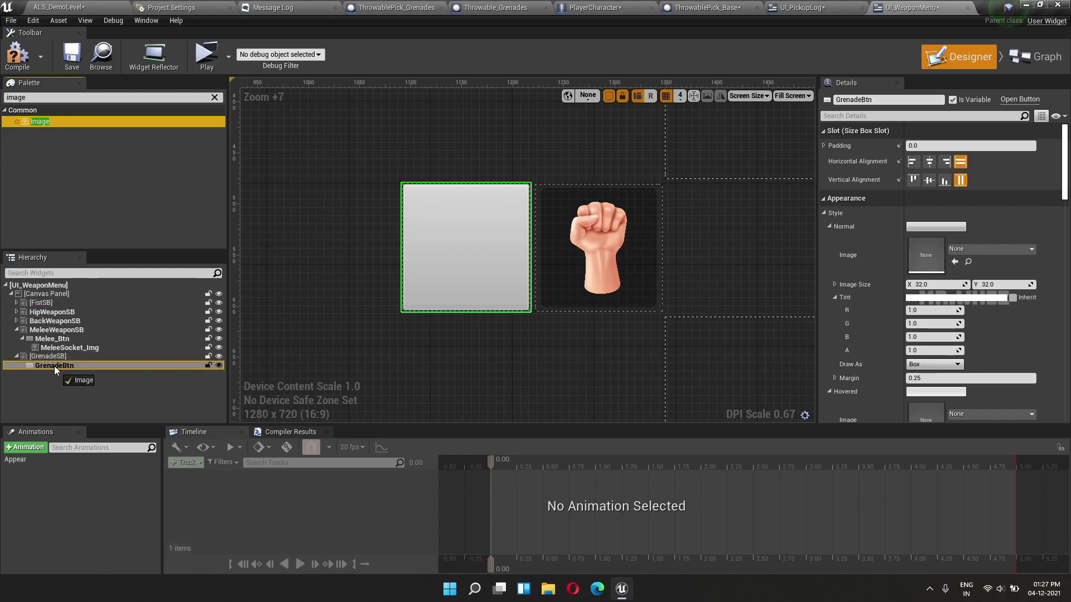
{"action": "left_click_drag", "start_coordinate": [48, 296], "coordinate": [56, 369]}
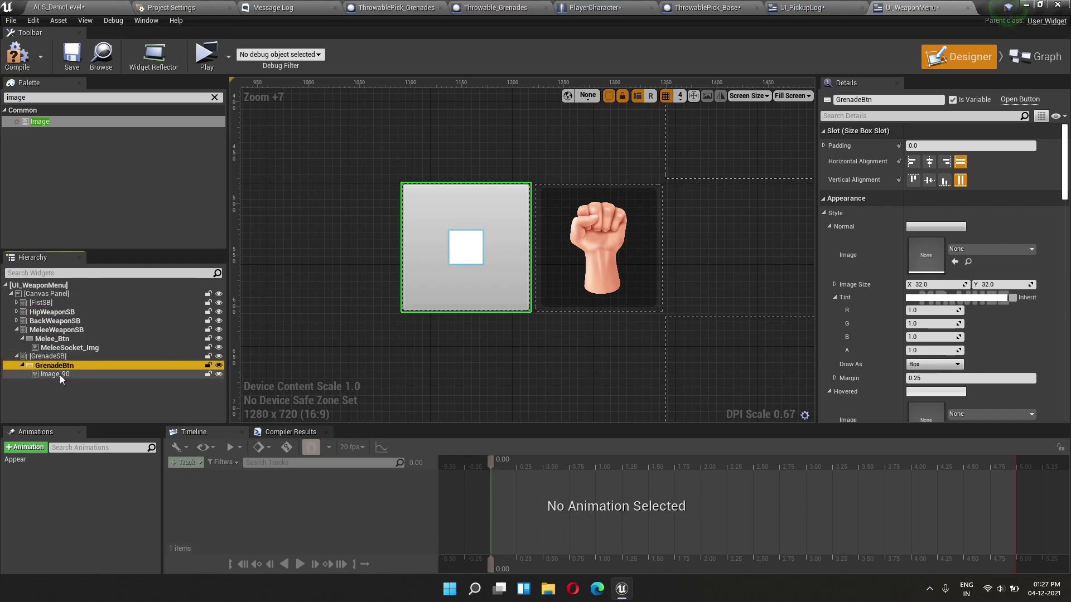
{"action": "left_click", "coordinate": [59, 374]}
{"action": "left_click", "coordinate": [870, 99]}
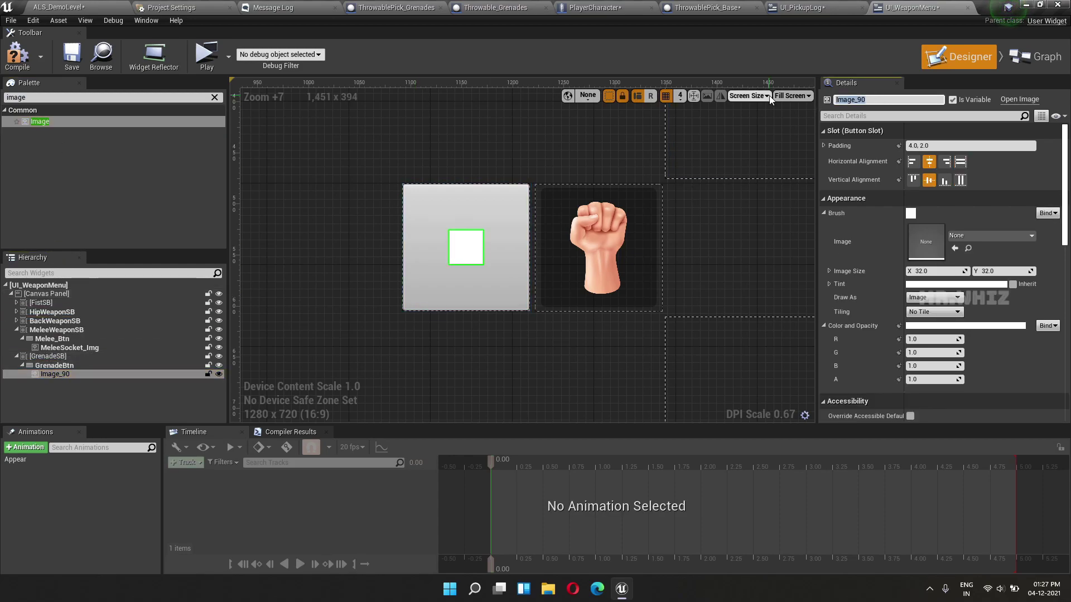
{"action": "type", "text": "Grenade"}
{"action": "type", "text": "_Img"}
{"action": "key", "text": "Return"}
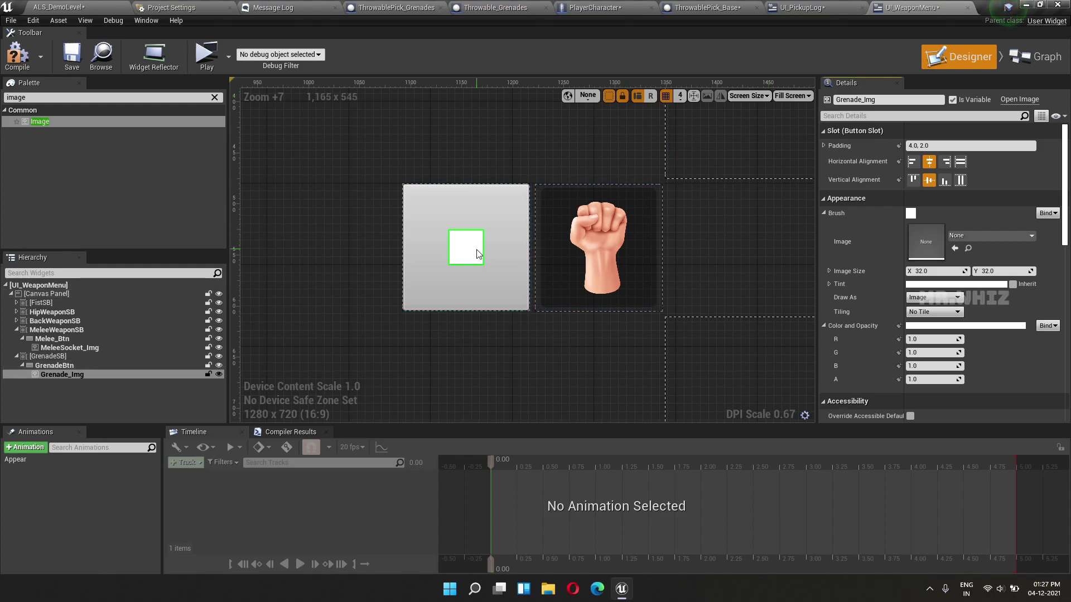
- Make Grenade_Img fill horizontally and vertically and use M_Grenade as its brush image
{"action": "left_click", "coordinate": [960, 161]}
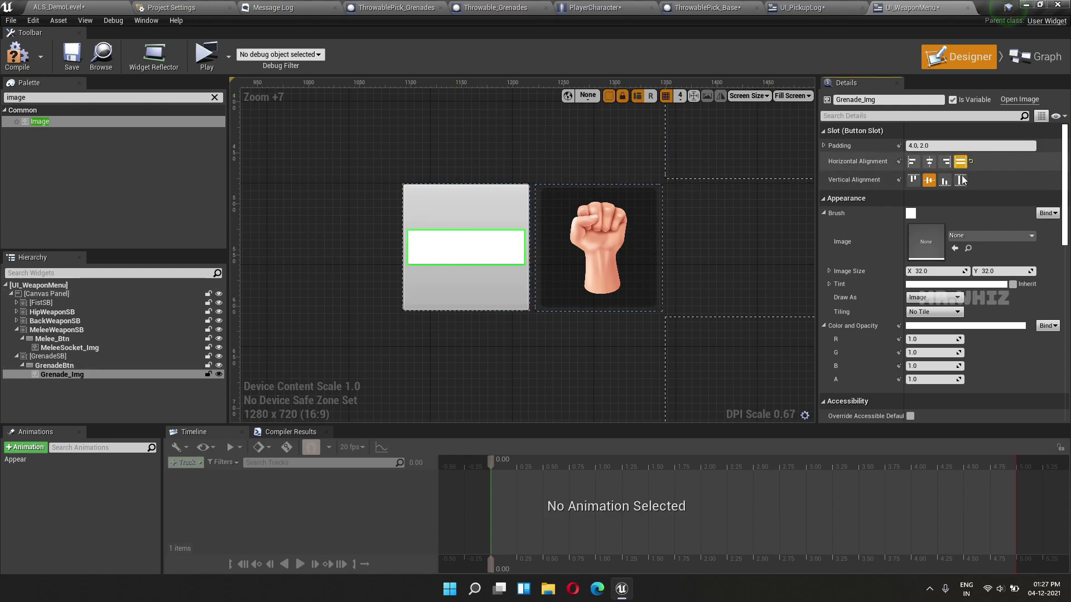
{"action": "left_click", "coordinate": [960, 180]}
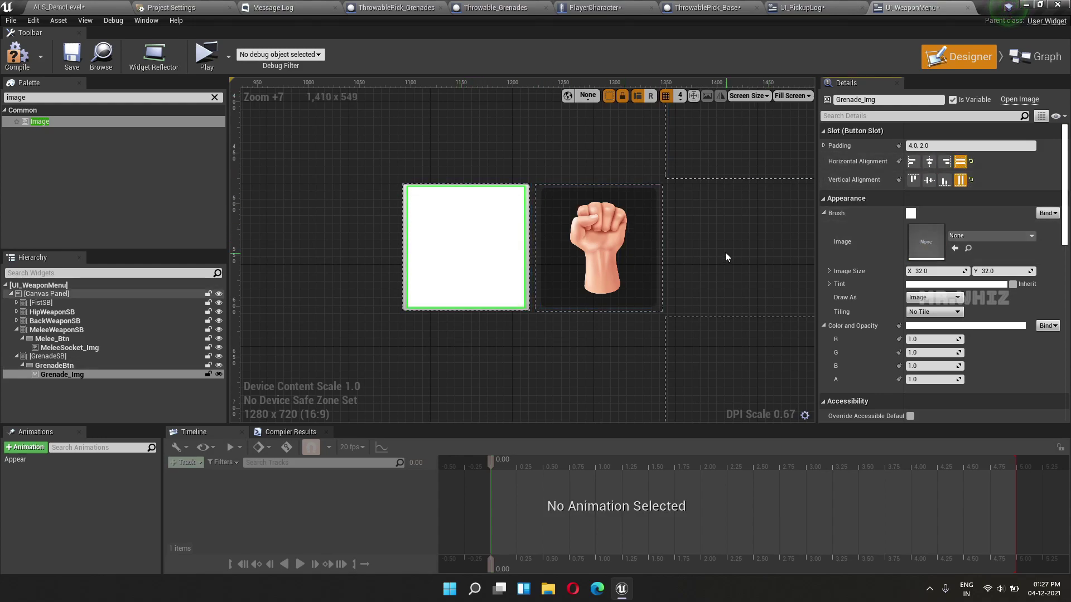
{"action": "left_click", "coordinate": [55, 365]}
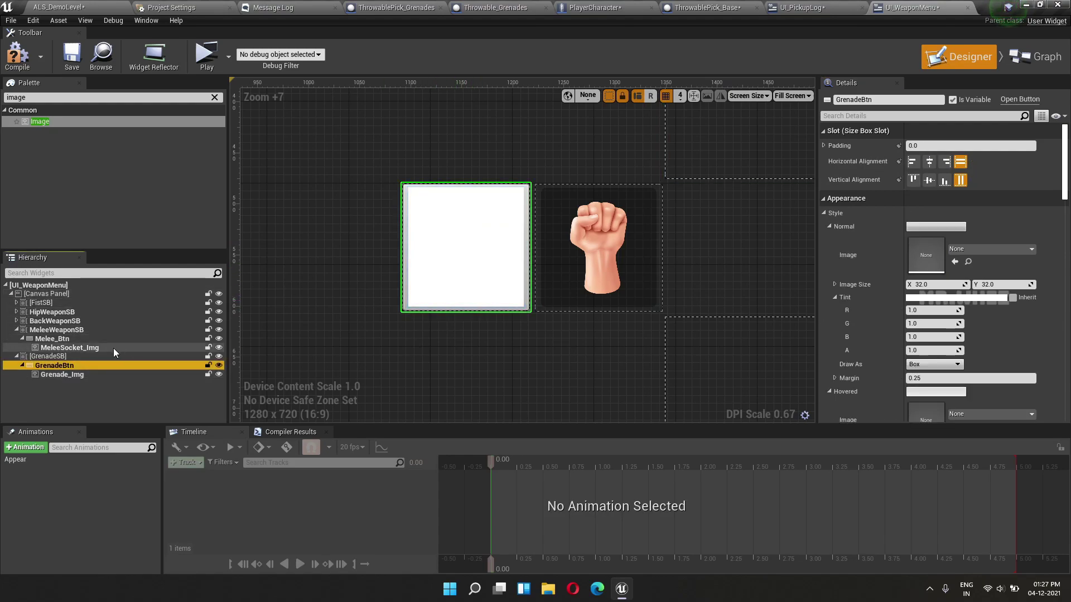
{"action": "left_click", "coordinate": [88, 376]}
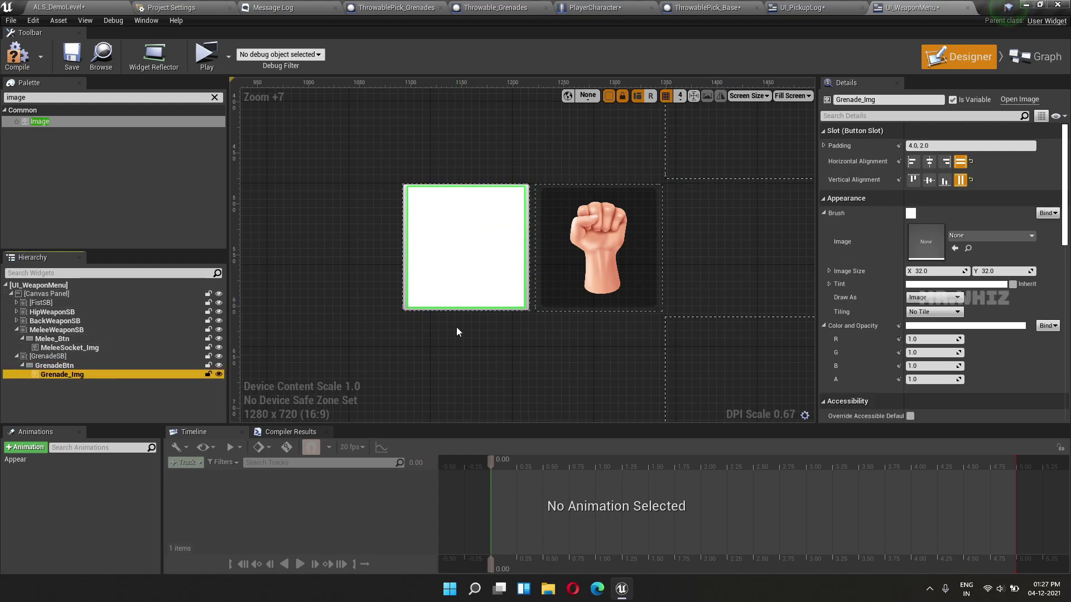
{"action": "left_click", "coordinate": [995, 239]}
{"action": "type", "text": "gren"}
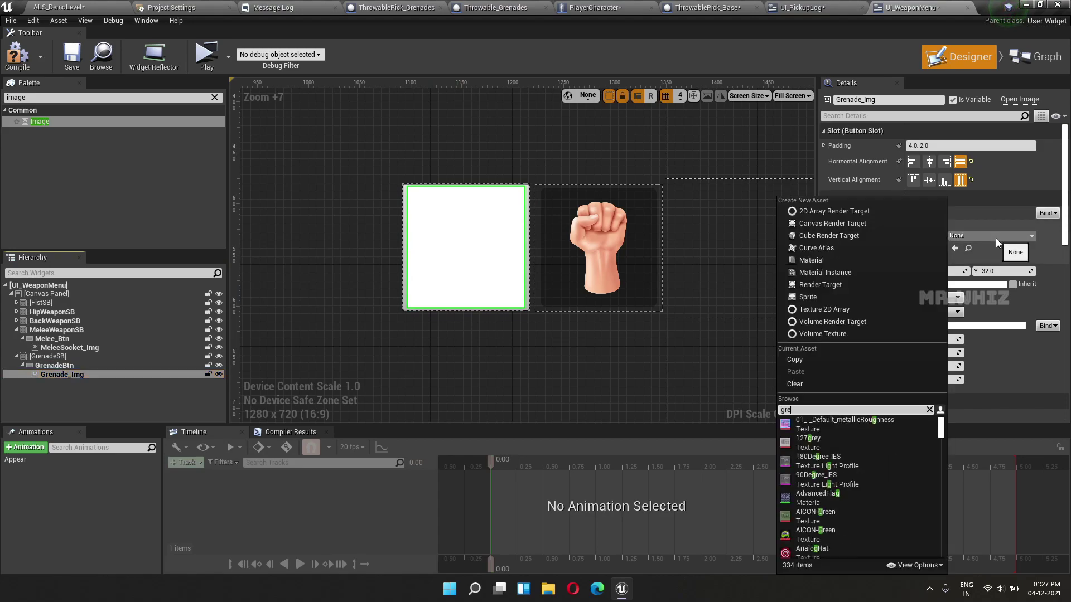
{"action": "type", "text": "ad"}
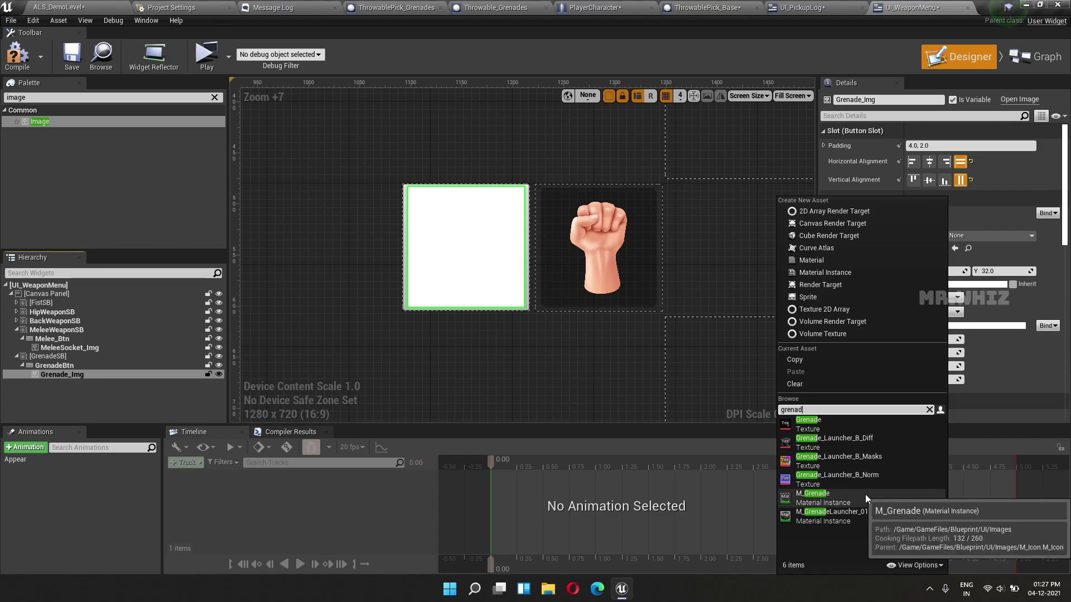
{"action": "left_click", "coordinate": [865, 494]}
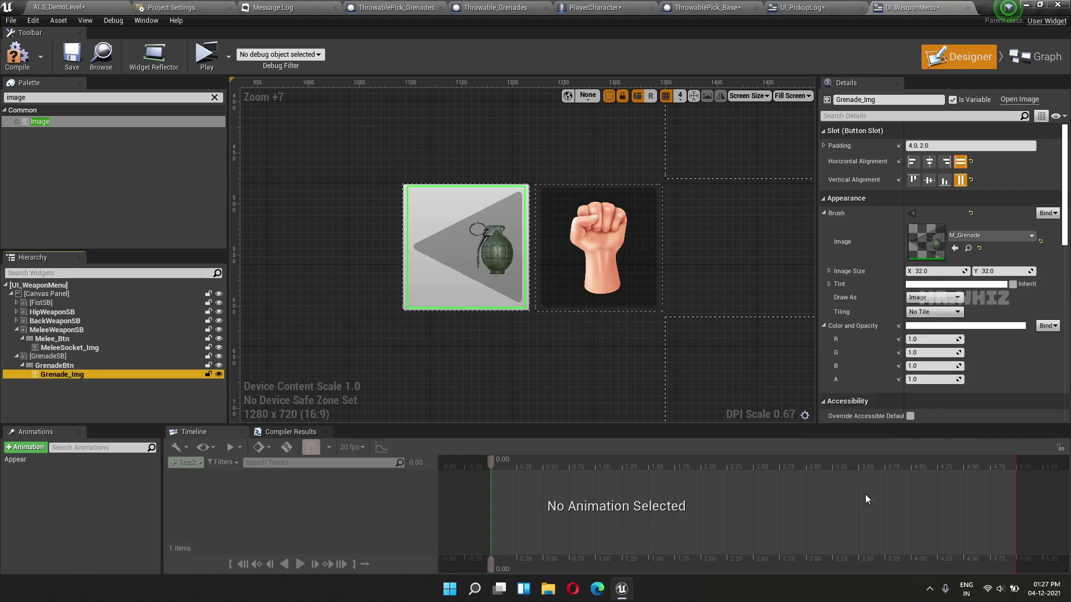
{"action": "left_click", "coordinate": [59, 367]}
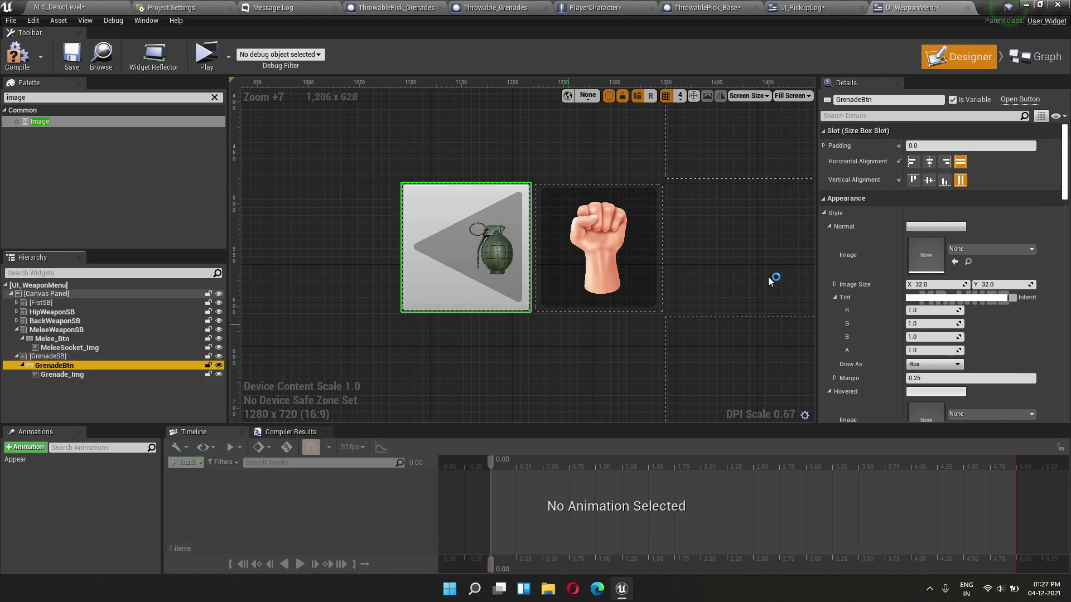
- Make GrenadeBtn's Normal tint fully transparent
{"action": "left_click", "coordinate": [932, 311]}
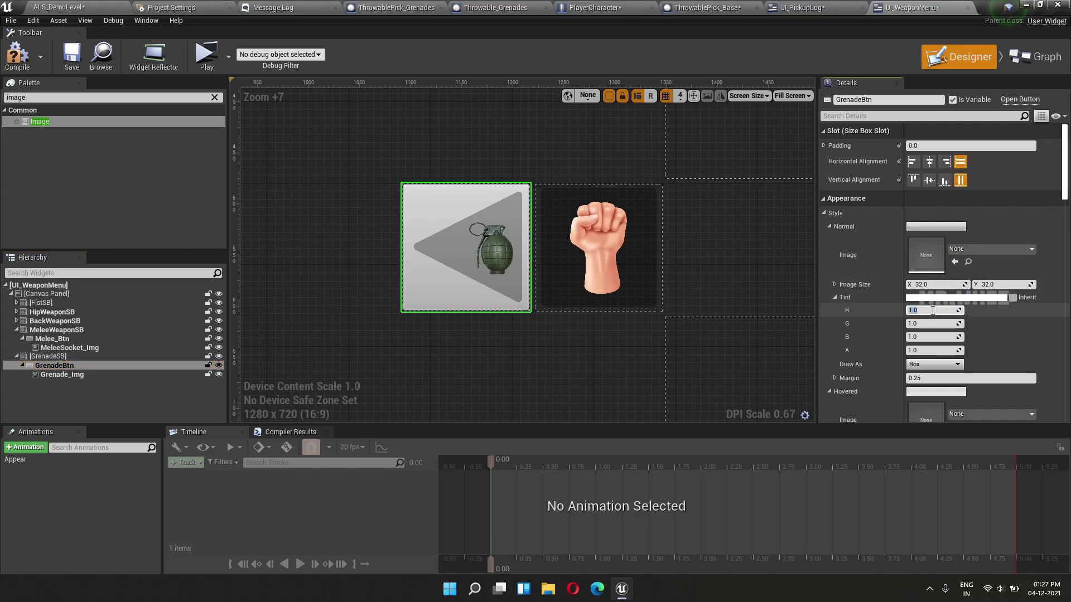
{"action": "type", "text": "0"}
{"action": "key", "text": "Tab"}
{"action": "type", "text": "0"}
{"action": "key", "text": "Tab"}
{"action": "type", "text": "0"}
{"action": "key", "text": "Tab"}
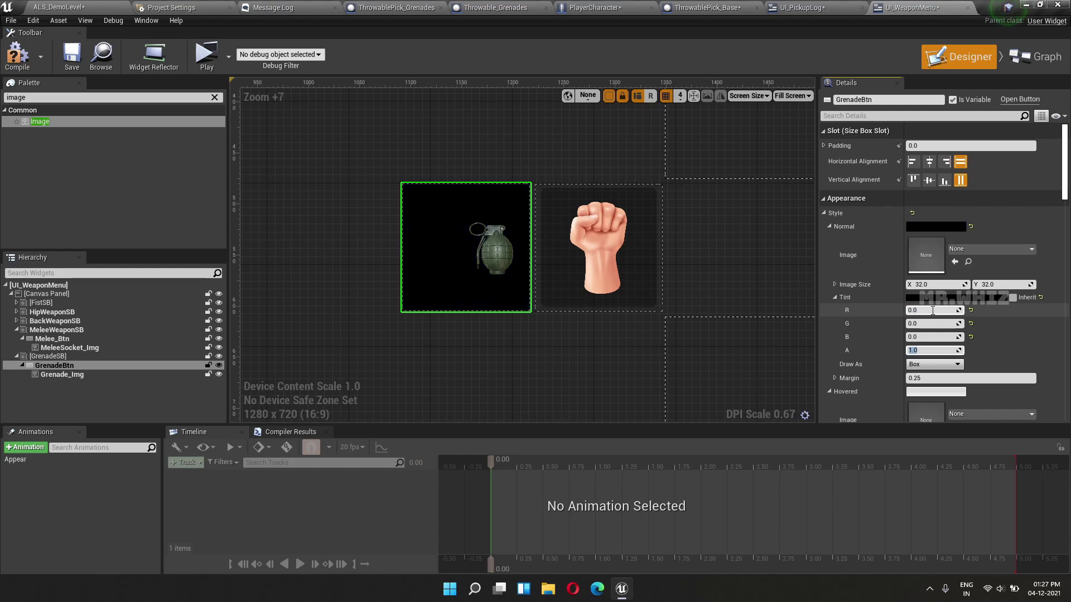
{"action": "type", "text": "0"}
{"action": "key", "text": "Tab"}
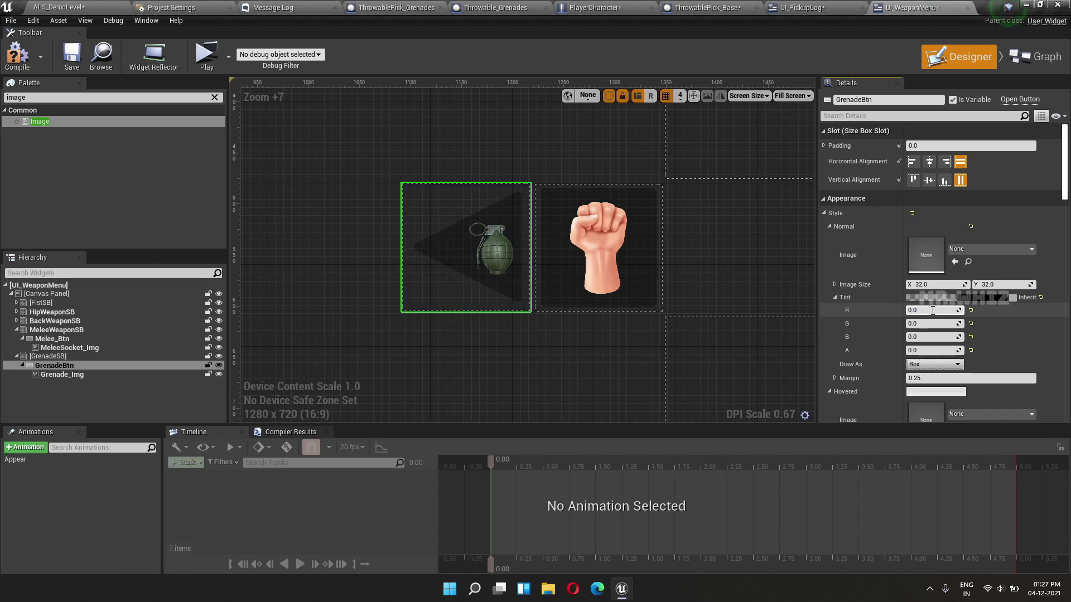
- Set GrenadeBtn's Hovered tint to black with 0.3 alpha
{"action": "scroll", "coordinate": [889, 288], "scroll_direction": "down", "scroll_amount": 3}
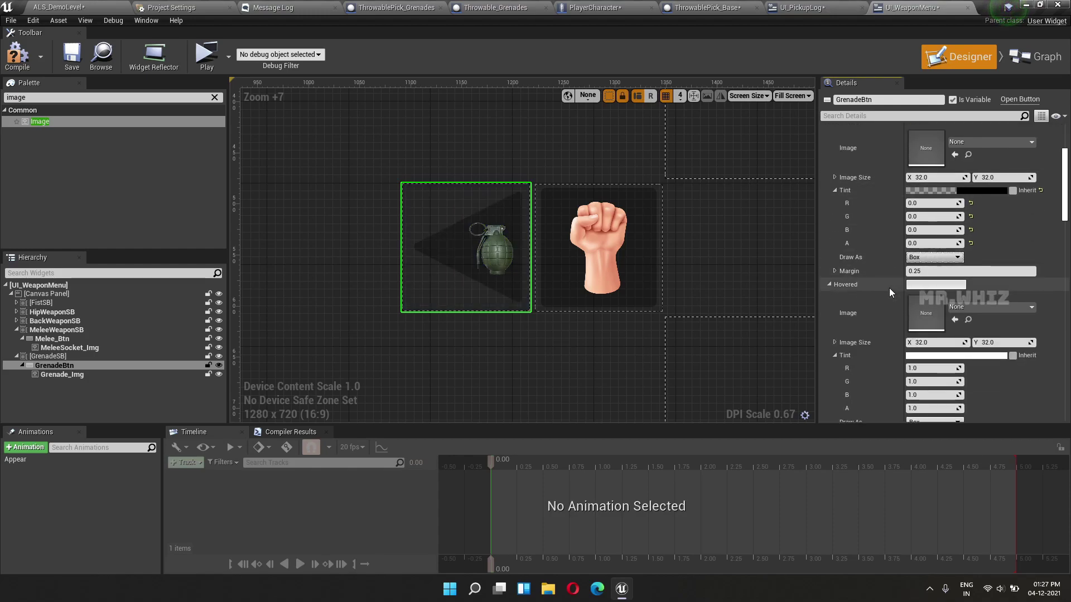
{"action": "scroll", "coordinate": [889, 288], "scroll_direction": "down", "scroll_amount": 2}
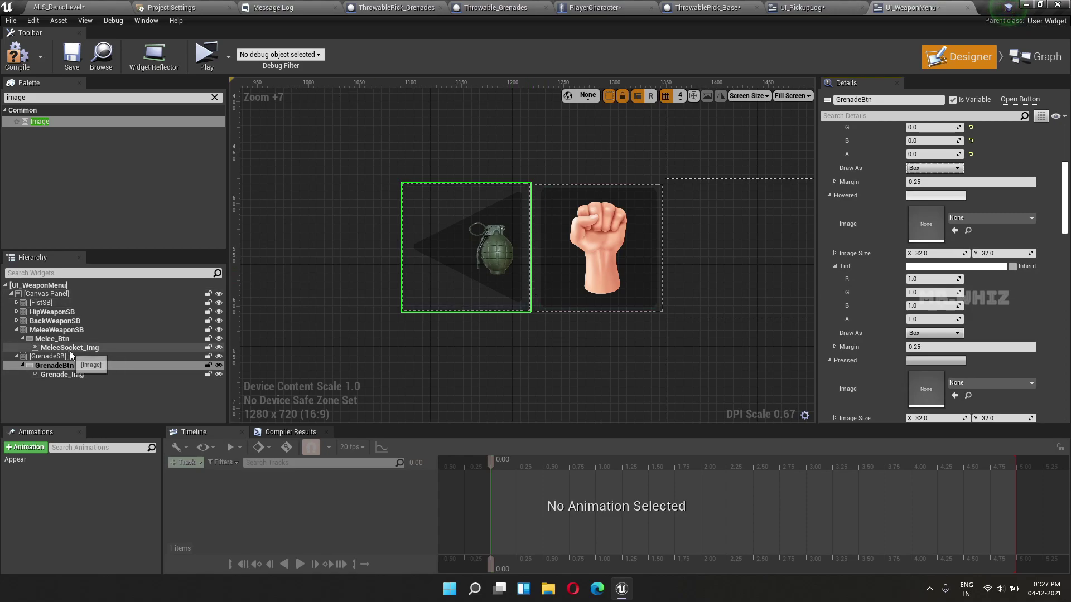
{"action": "left_click", "coordinate": [926, 279]}
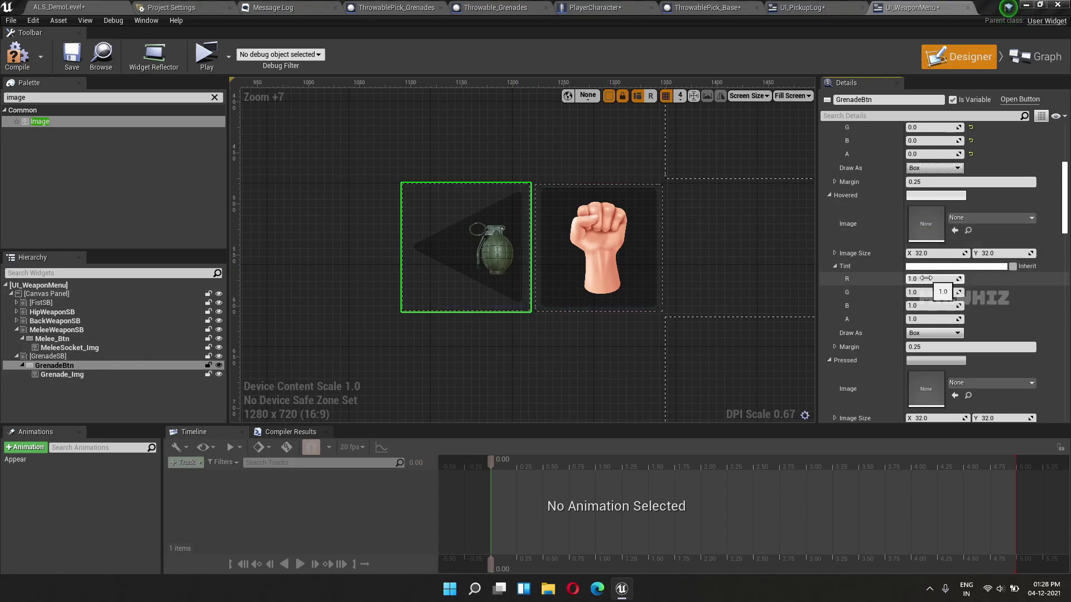
{"action": "type", "text": "0"}
{"action": "key", "text": "Tab"}
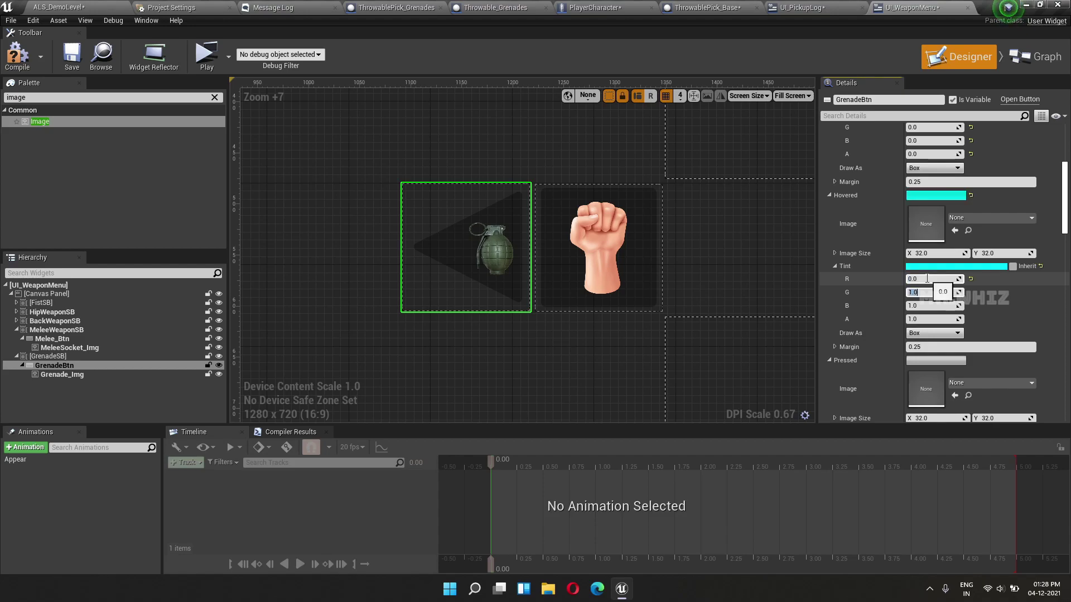
{"action": "type", "text": "0"}
{"action": "key", "text": "Tab"}
{"action": "type", "text": "0"}
{"action": "key", "text": "Tab"}
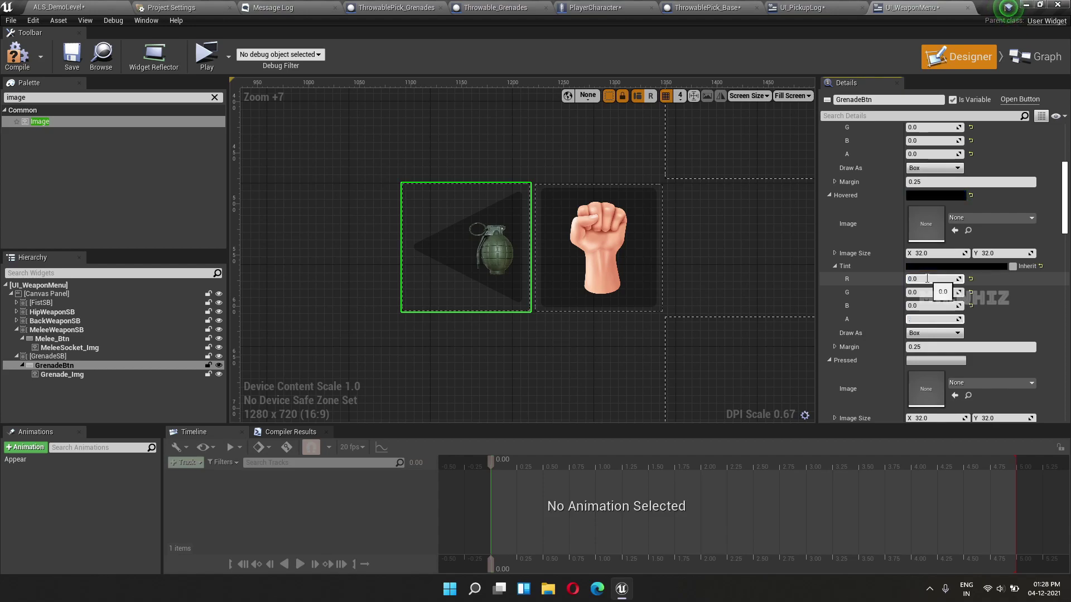
{"action": "type", "text": "0"}
{"action": "key", "text": "Tab"}
- Set GrenadeBtn's Pressed tint to black with 0.8 alpha
{"action": "scroll", "coordinate": [929, 281], "scroll_direction": "down", "scroll_amount": 5}
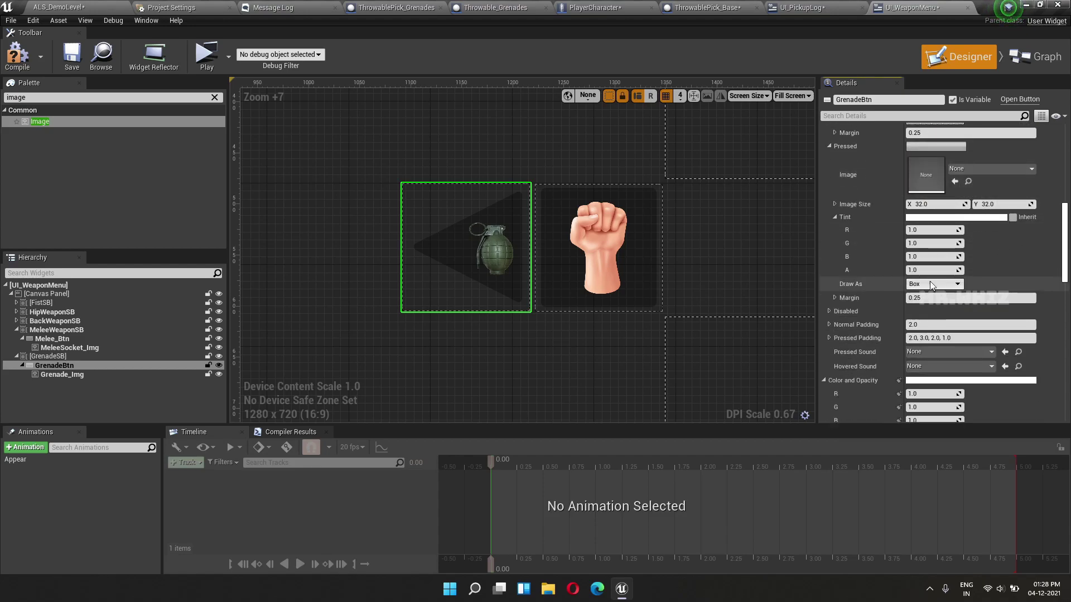
{"action": "left_click", "coordinate": [931, 229]}
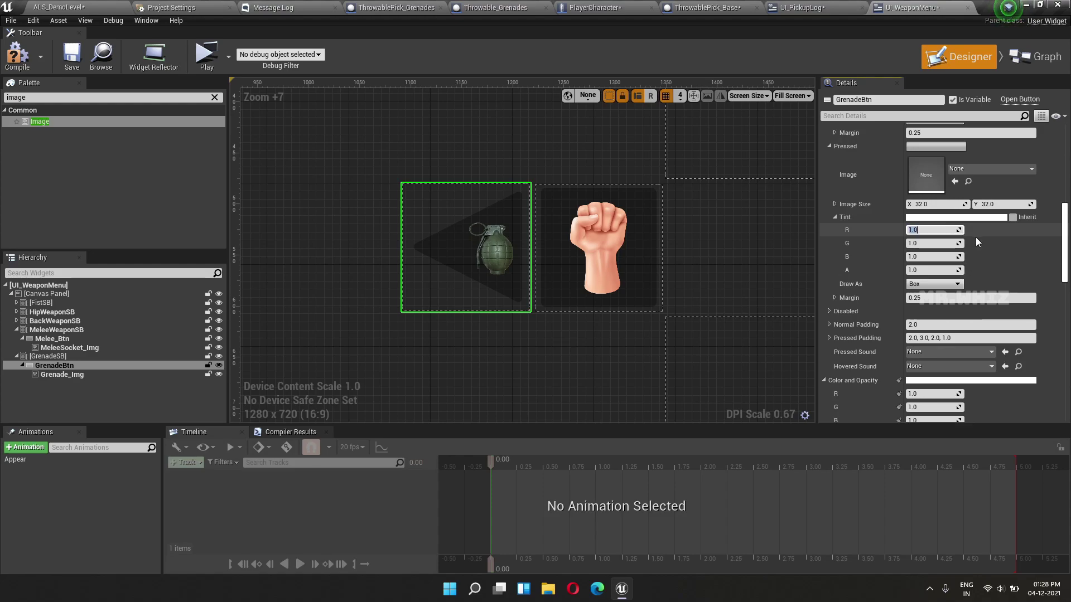
{"action": "type", "text": "0"}
{"action": "key", "text": "Tab"}
{"action": "type", "text": "0"}
{"action": "key", "text": "Tab"}
{"action": "type", "text": "0"}
{"action": "key", "text": "Tab"}
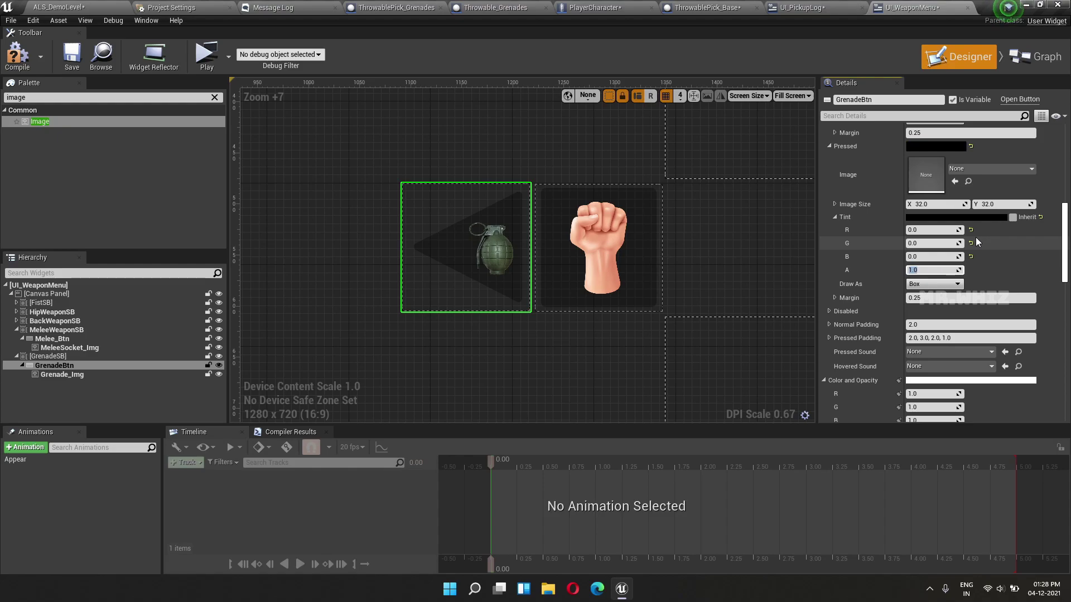
{"action": "type", "text": "0.8"}
{"action": "key", "text": "Tab"}
- Nudge the GrenadeSB slot slightly to the right and recentre the canvas
{"action": "left_click", "coordinate": [461, 147]}
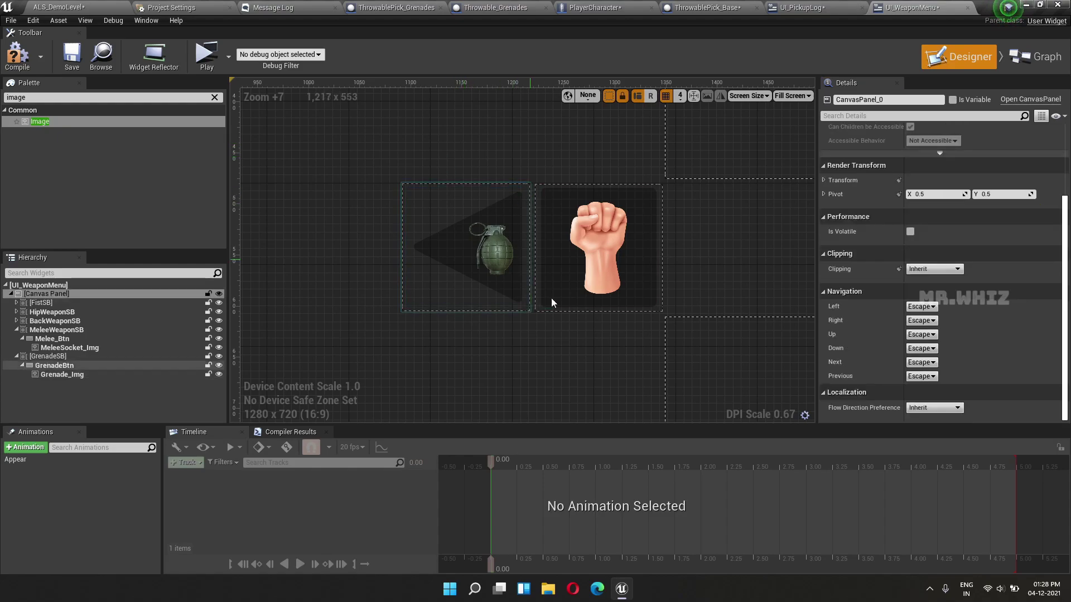
{"action": "scroll", "coordinate": [505, 302], "scroll_direction": "up", "scroll_amount": 5}
{"action": "scroll", "coordinate": [504, 299], "scroll_direction": "up", "scroll_amount": 2}
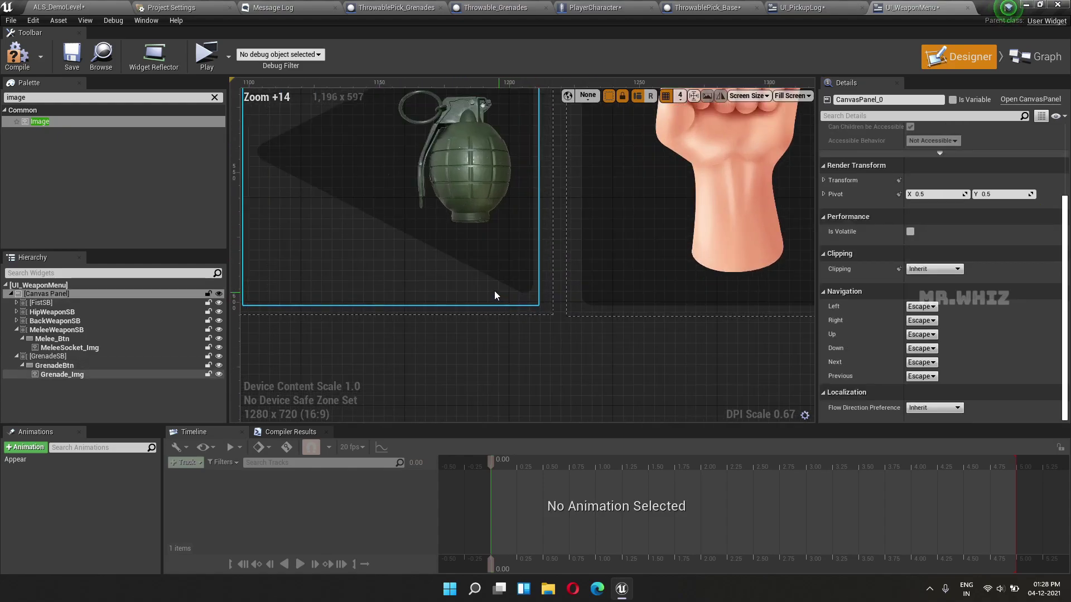
{"action": "left_click", "coordinate": [544, 304]}
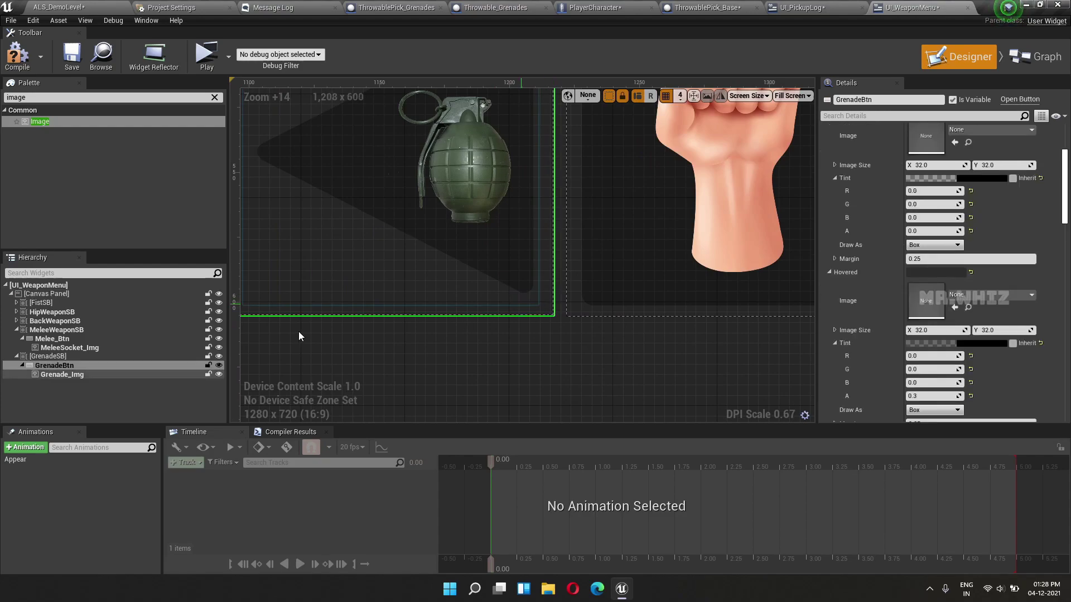
{"action": "left_click", "coordinate": [115, 357]}
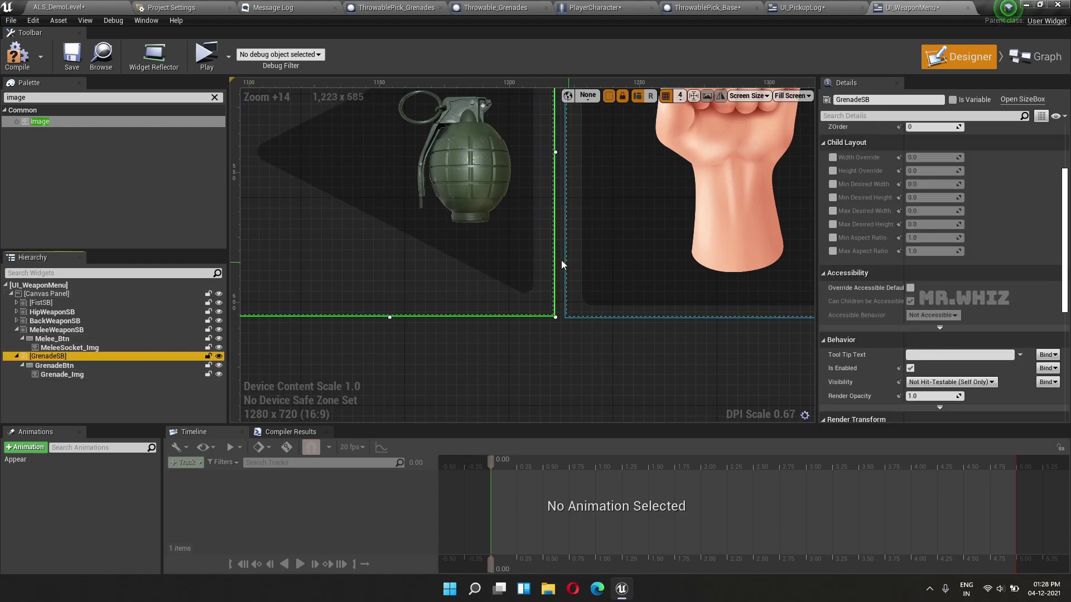
{"action": "left_click_drag", "start_coordinate": [548, 256], "coordinate": [561, 262]}
{"action": "left_click", "coordinate": [555, 275]}
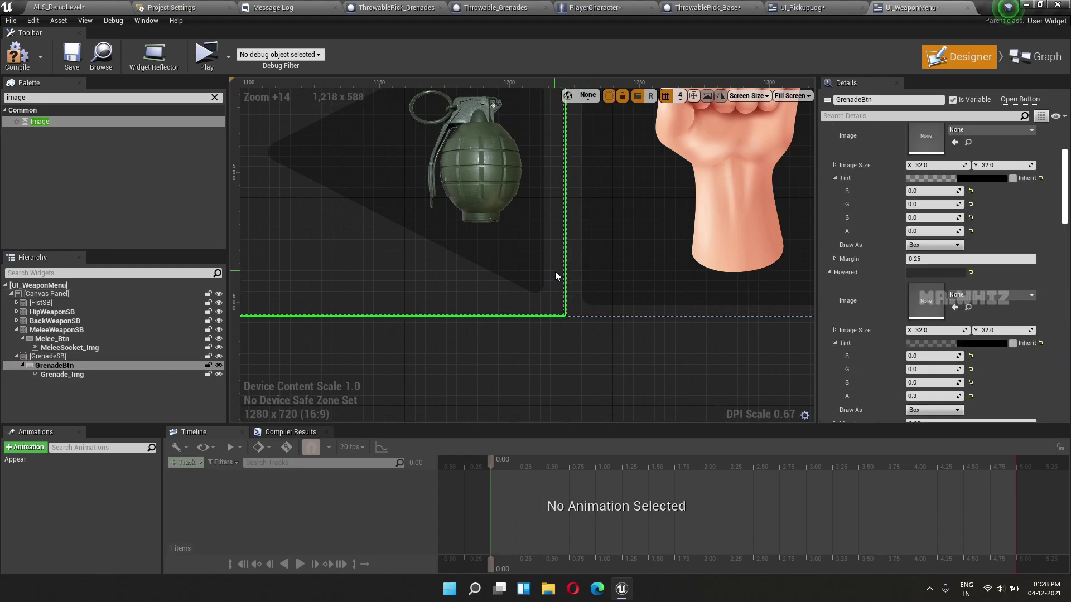
{"action": "scroll", "coordinate": [555, 275], "scroll_direction": "down", "scroll_amount": 2}
{"action": "right_click_drag", "start_coordinate": [555, 276], "coordinate": [580, 314]}
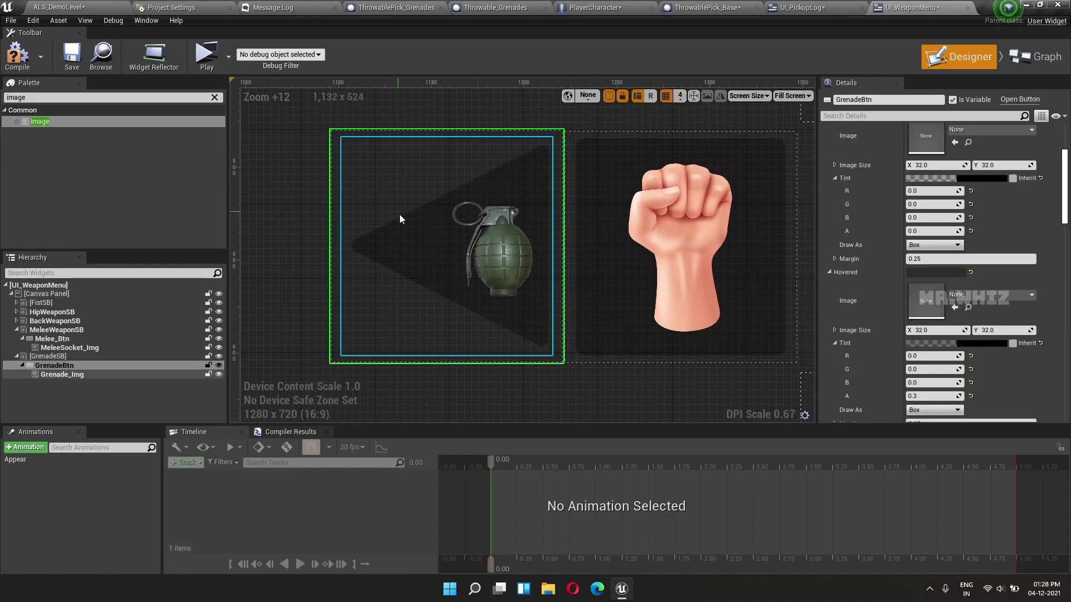
{"action": "scroll", "coordinate": [399, 214], "scroll_direction": "down", "scroll_amount": 5}
{"action": "scroll", "coordinate": [479, 357], "scroll_direction": "down", "scroll_amount": 4}
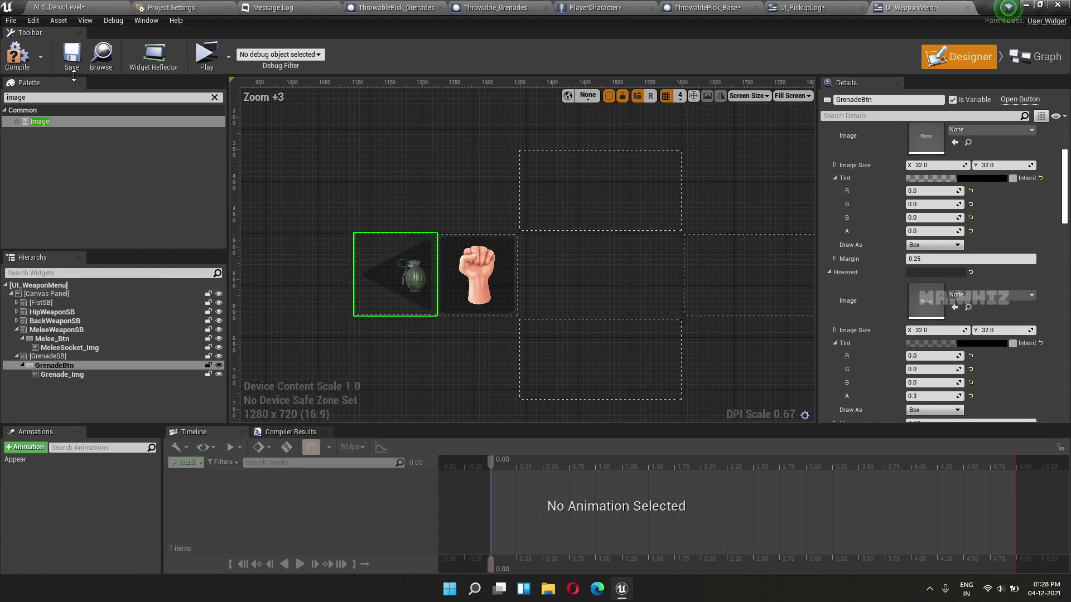
- Mark GrenadeSB as a variable, set its visibility to Hidden, and compile UI_WeaponMenu
{"action": "left_click", "coordinate": [71, 358]}
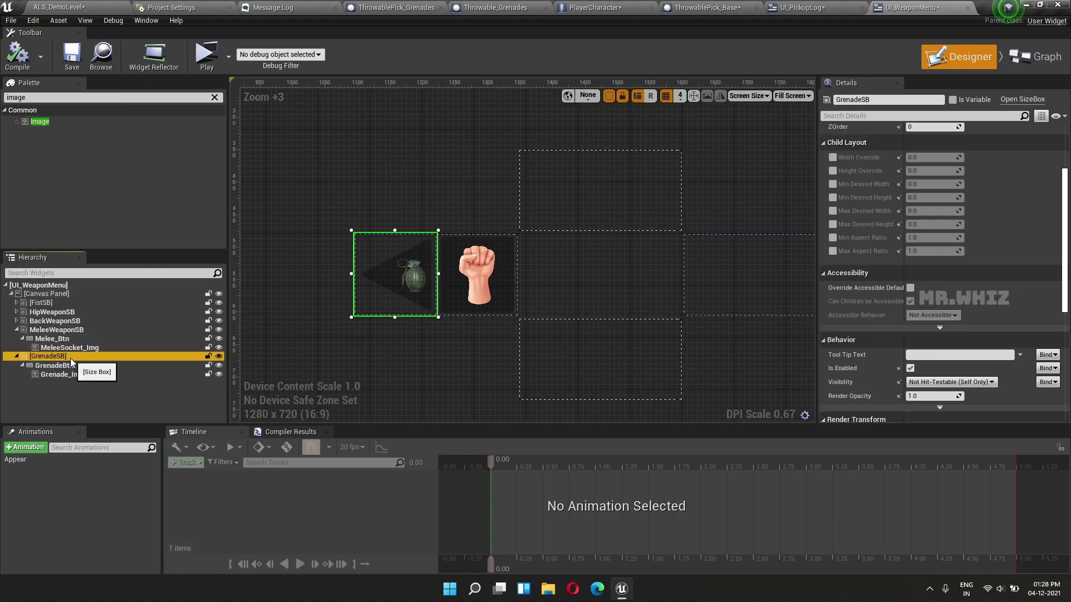
{"action": "left_click", "coordinate": [954, 99]}
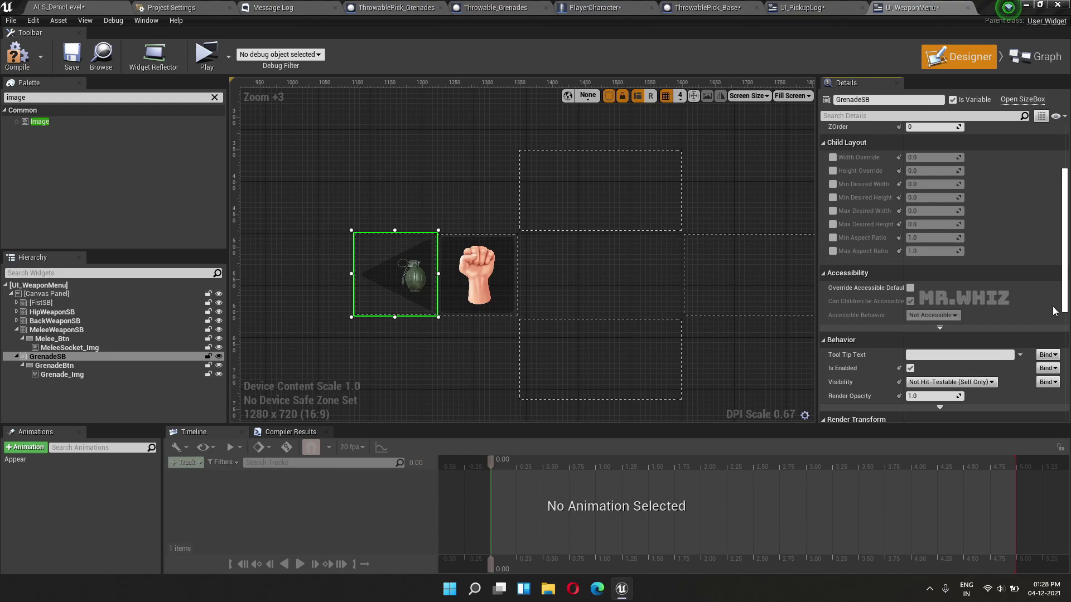
{"action": "scroll", "coordinate": [1004, 272], "scroll_direction": "down", "scroll_amount": 5}
{"action": "scroll", "coordinate": [1003, 269], "scroll_direction": "down", "scroll_amount": 2}
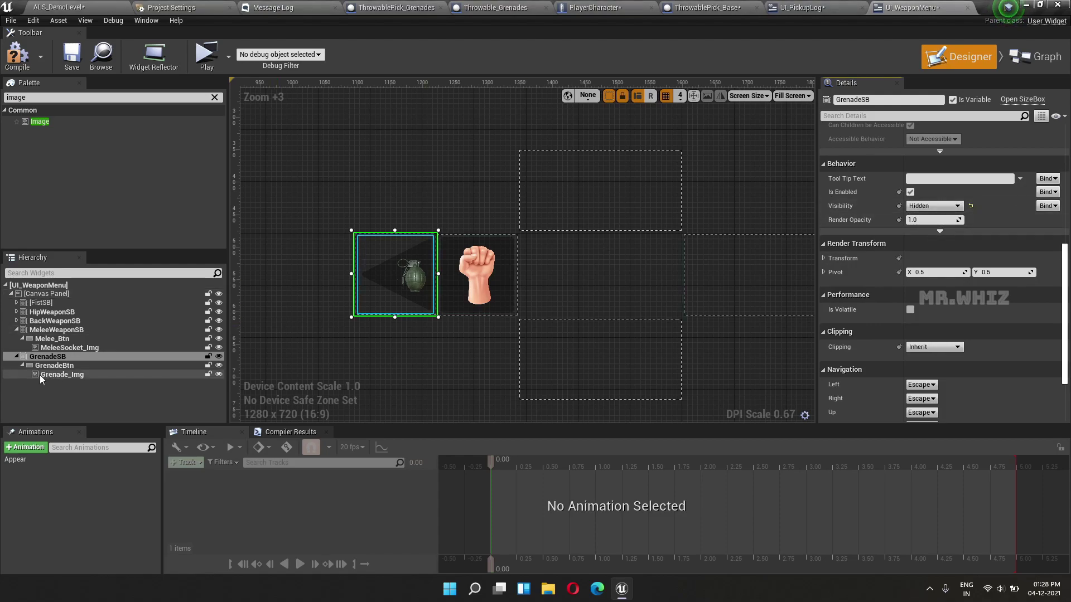
{"action": "left_click", "coordinate": [54, 365]}
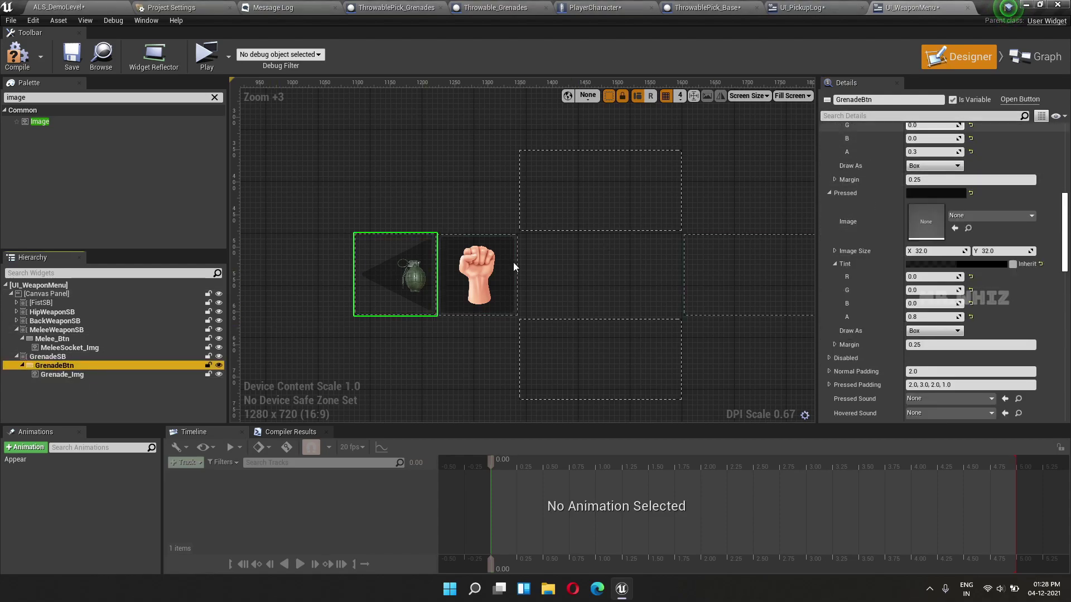
{"action": "left_click", "coordinate": [390, 302]}
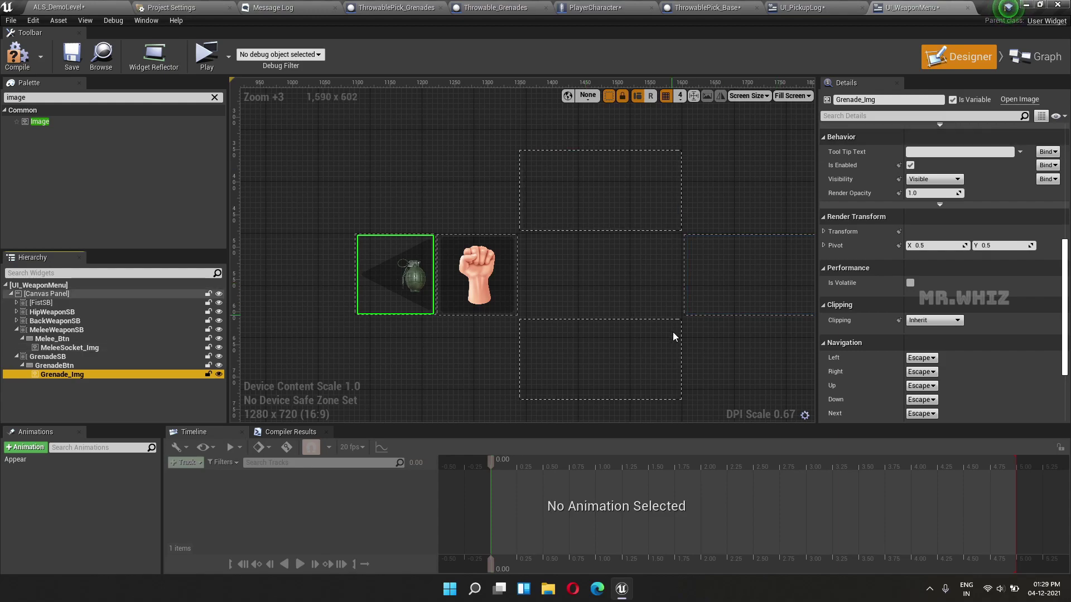
{"action": "left_click", "coordinate": [282, 180]}
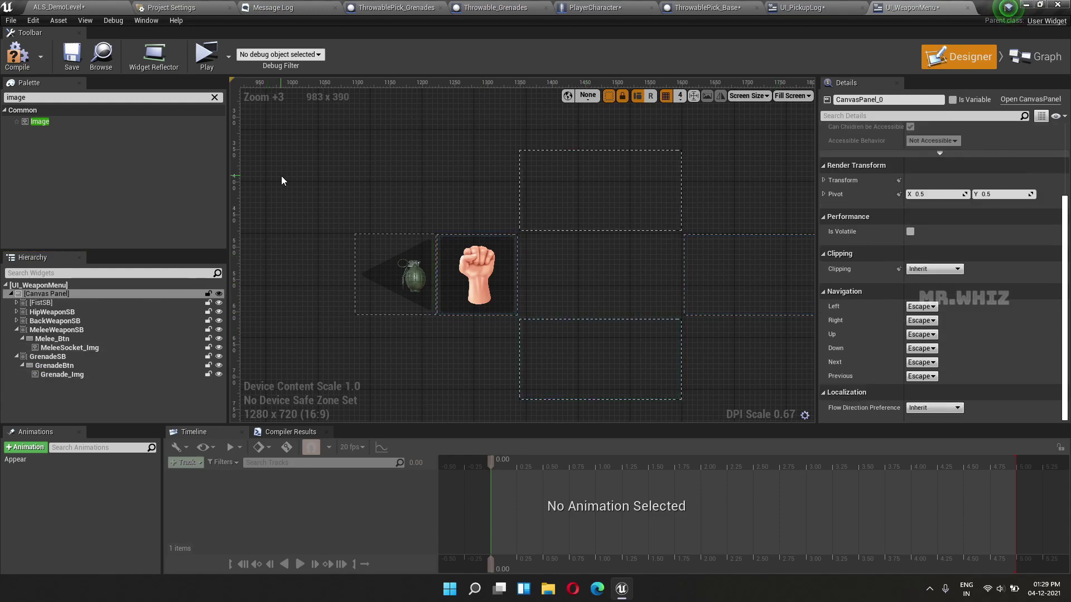
{"action": "left_click", "coordinate": [17, 56]}
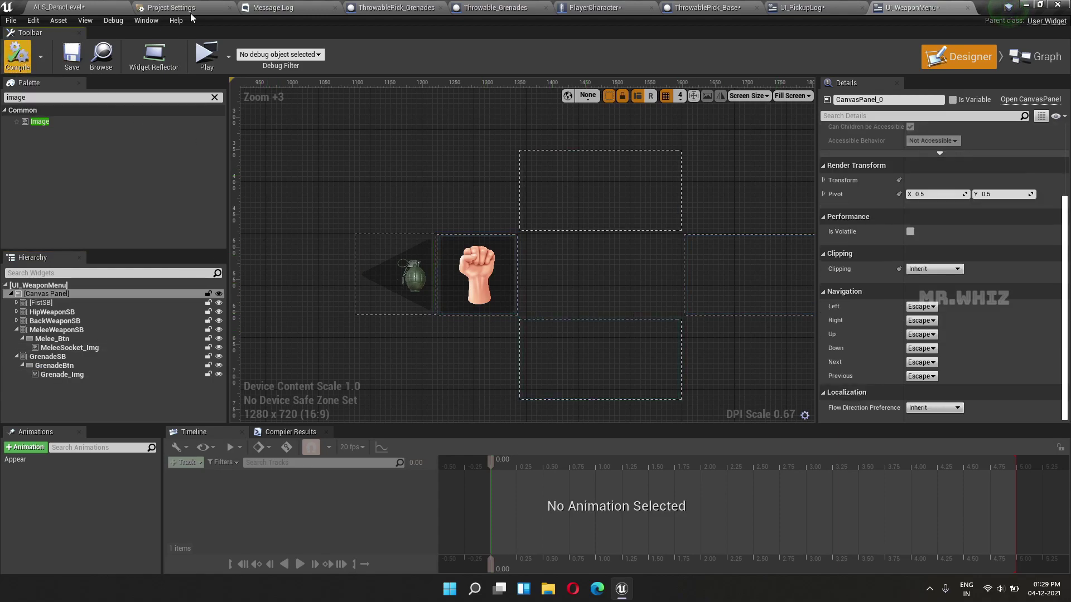
- Open PlayerCharacter's Spawn Throwable function and bring its Return Node into view
{"action": "left_click", "coordinate": [592, 7]}
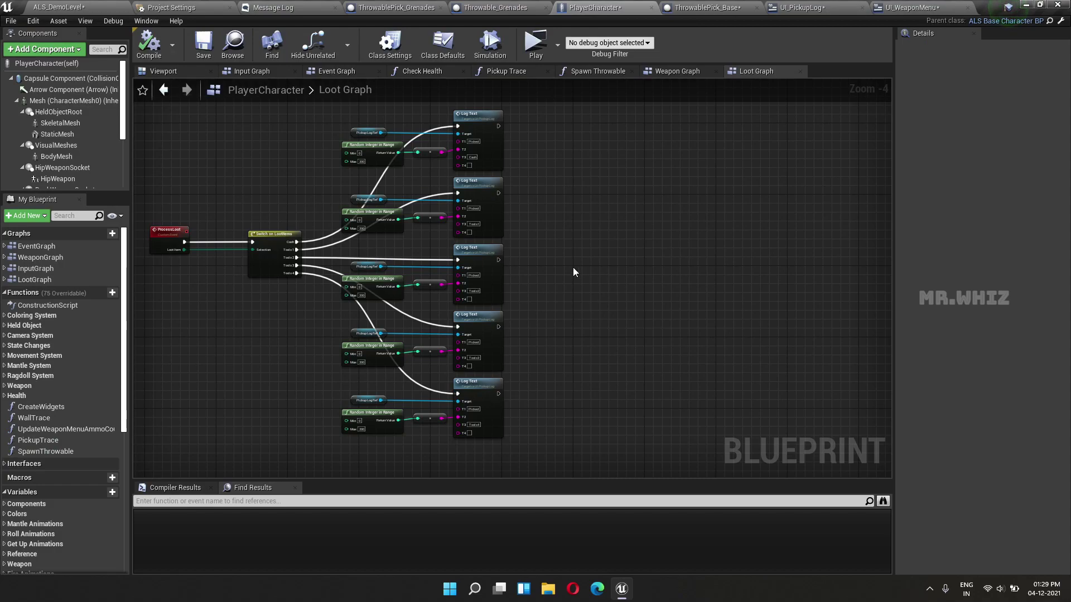
{"action": "left_click", "coordinate": [682, 70]}
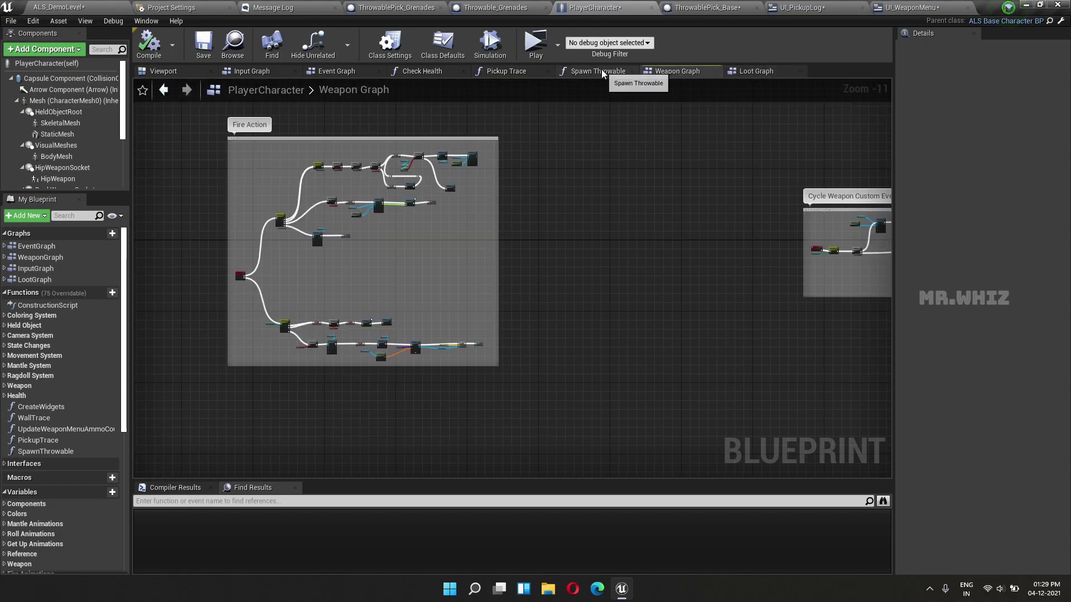
{"action": "left_click", "coordinate": [601, 70]}
{"action": "right_click_drag", "start_coordinate": [659, 266], "coordinate": [482, 269]}
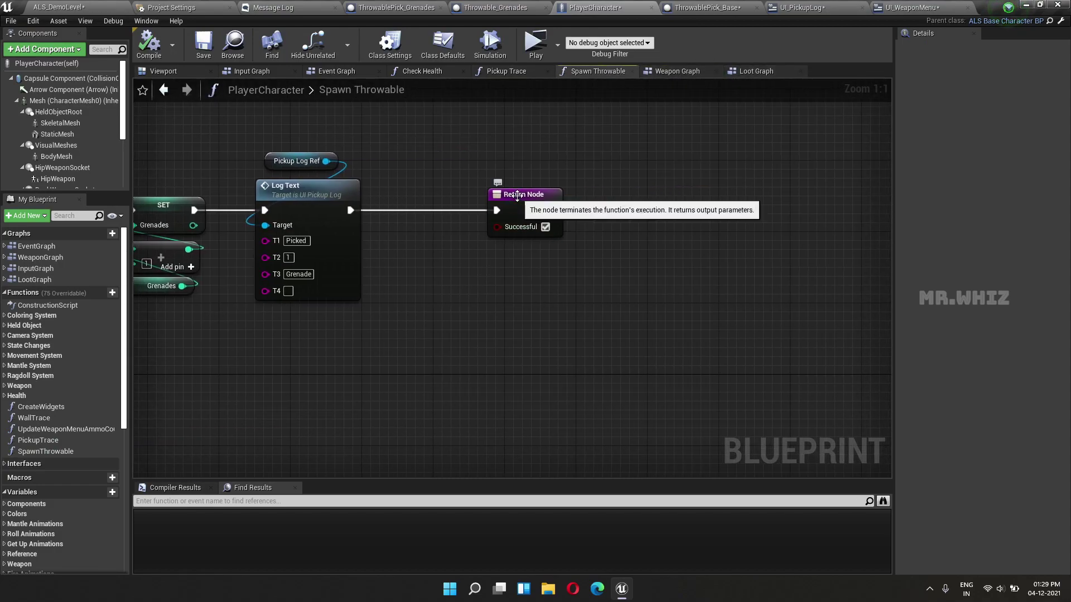
{"action": "left_click", "coordinate": [649, 193]}
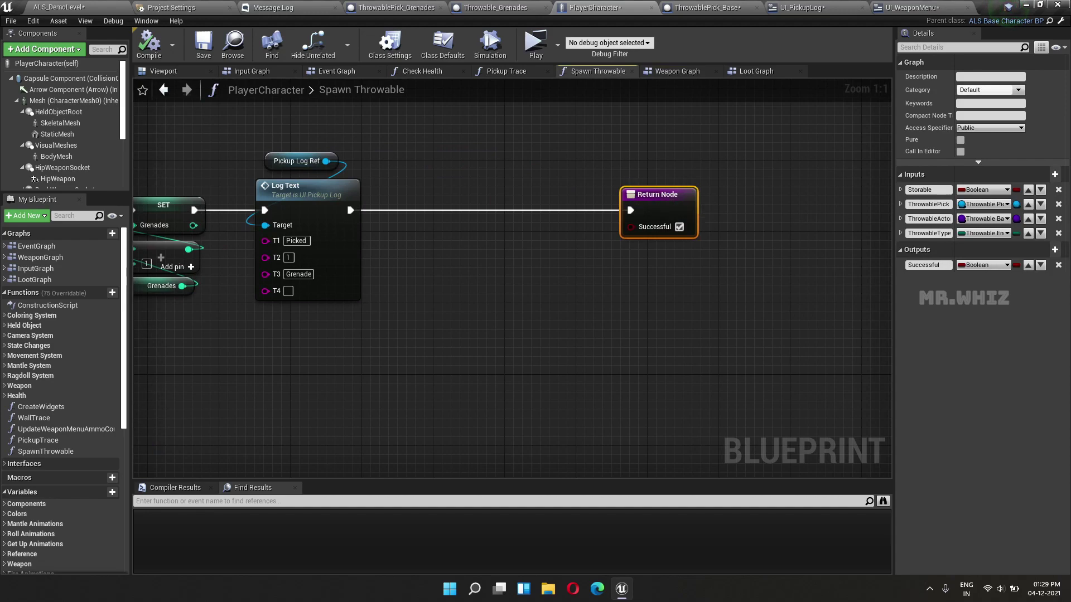
- Add Player Controller Ref and Weapon Menu Hud Ref getter nodes above the Return Node
{"action": "right_click", "coordinate": [424, 132]}
{"action": "type", "text": "player"}
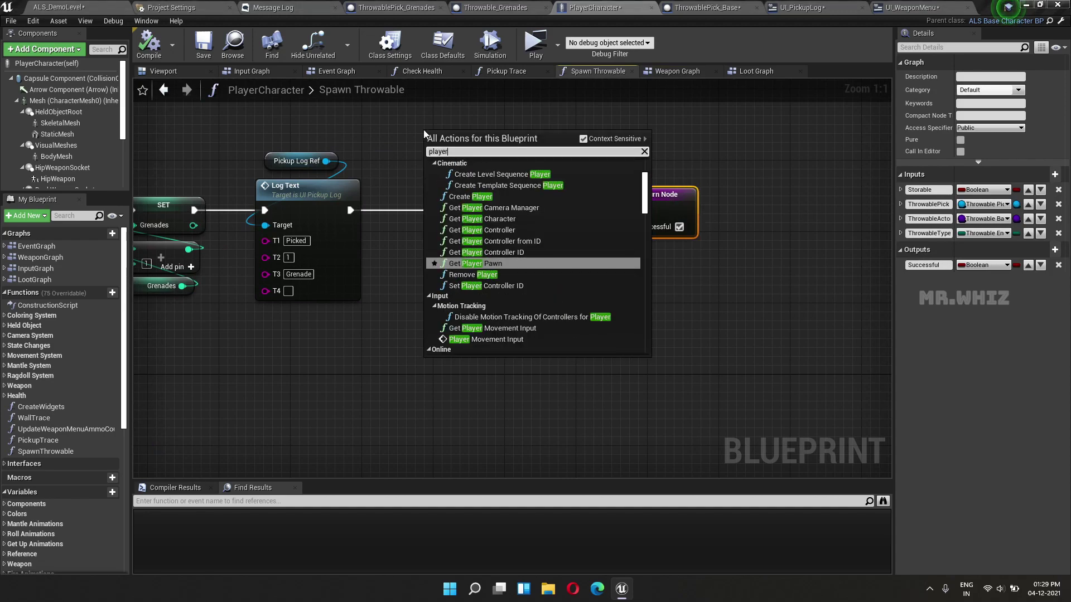
{"action": "type", "text": " controller re"}
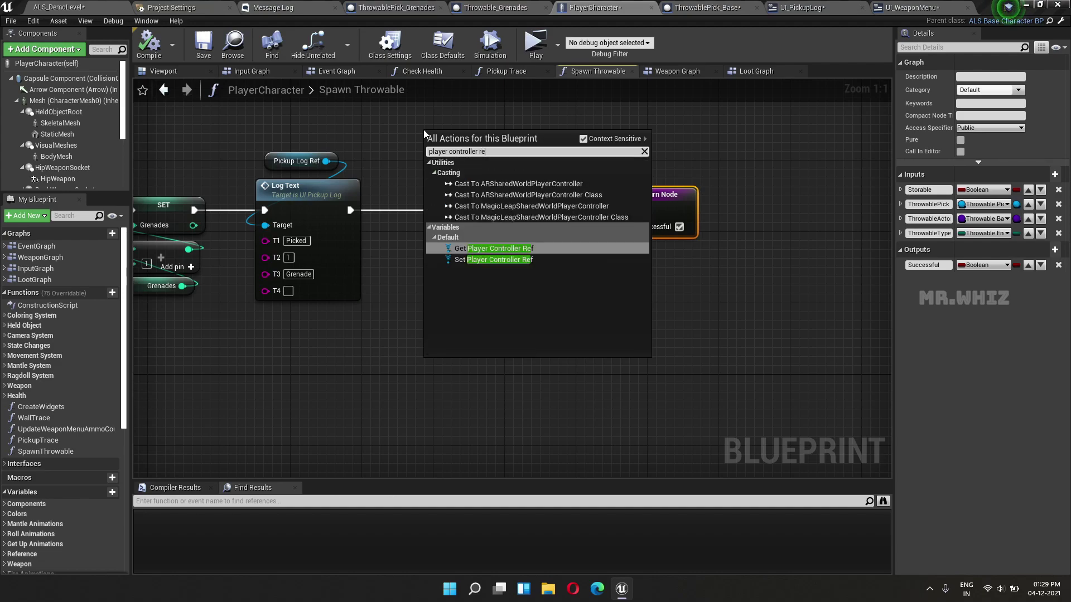
{"action": "type", "text": "f"}
{"action": "key", "text": "Return"}
{"action": "mouse_move", "coordinate": [430, 142]}
{"action": "left_mouse_down"}
{"action": "mouse_move", "coordinate": [436, 102]}
{"action": "mouse_move", "coordinate": [494, 108]}
{"action": "mouse_move", "coordinate": [456, 131]}
{"action": "left_mouse_up"}
{"action": "type", "text": "weao"}
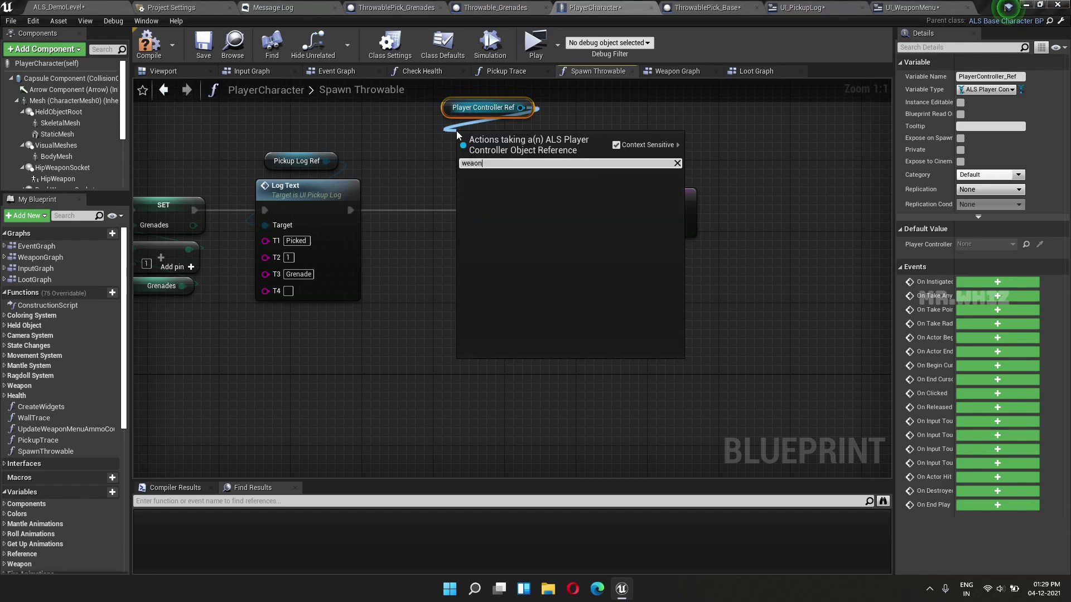
{"action": "key", "text": "BackSpace"}
{"action": "type", "text": "pon"}
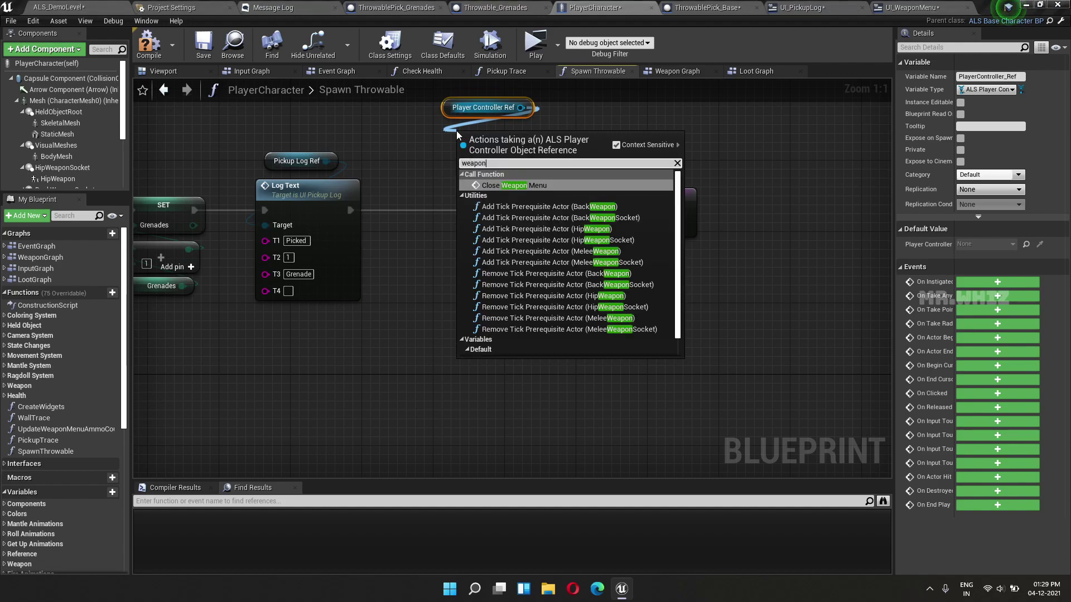
{"action": "type", "text": " menu"}
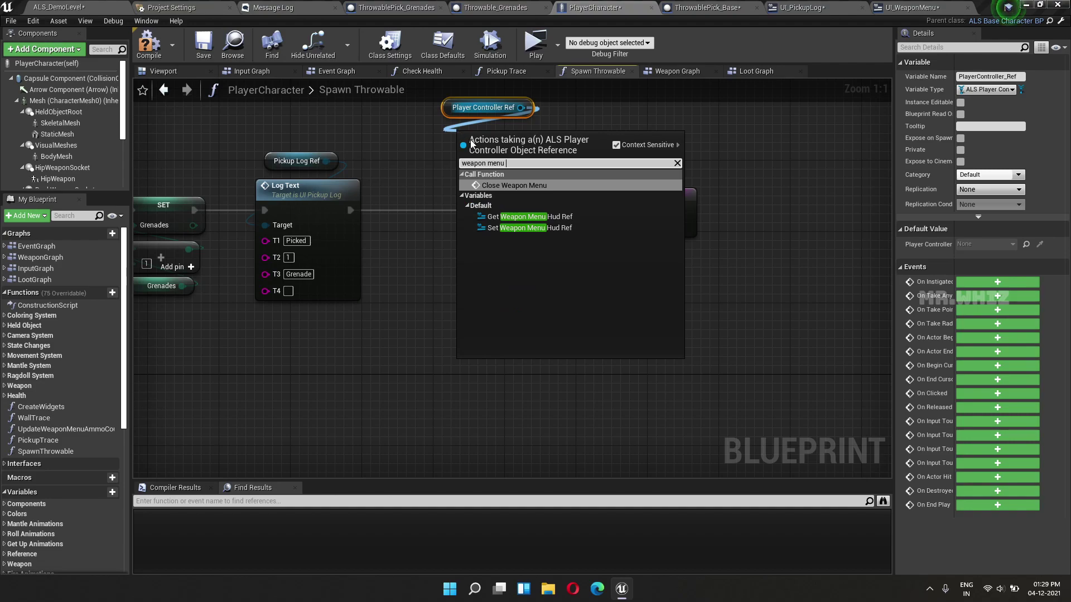
{"action": "left_click", "coordinate": [529, 216]}
{"action": "left_click_drag", "start_coordinate": [511, 148], "coordinate": [474, 139]}
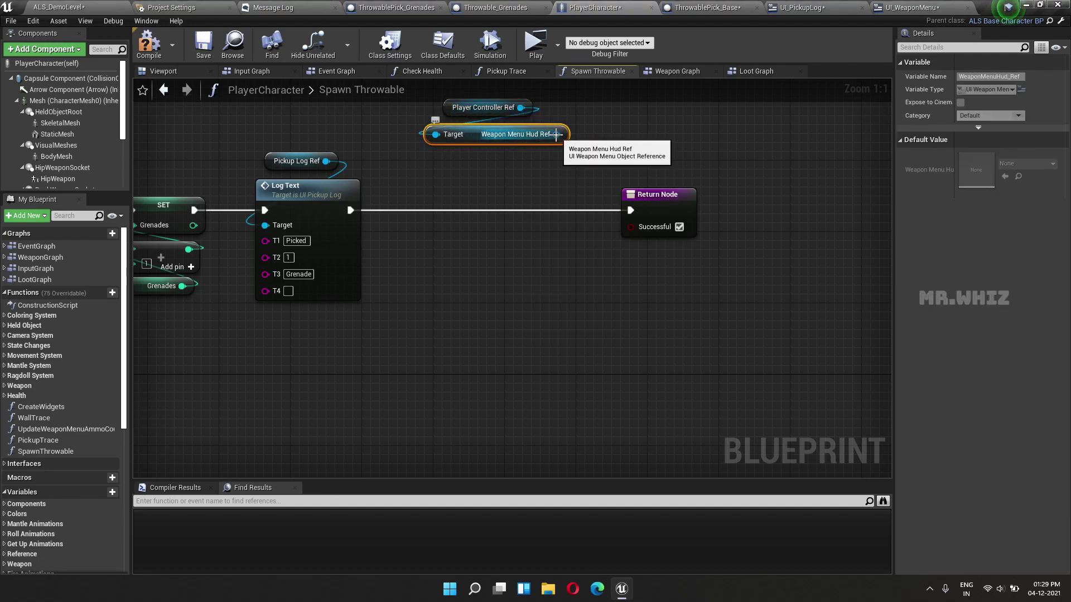
- Get Grenade SB from the weapon menu ref and wire a Set Visibility (Visible) before the Return Node
{"action": "left_click_drag", "start_coordinate": [556, 134], "coordinate": [452, 168]}
{"action": "type", "text": "grenades"}
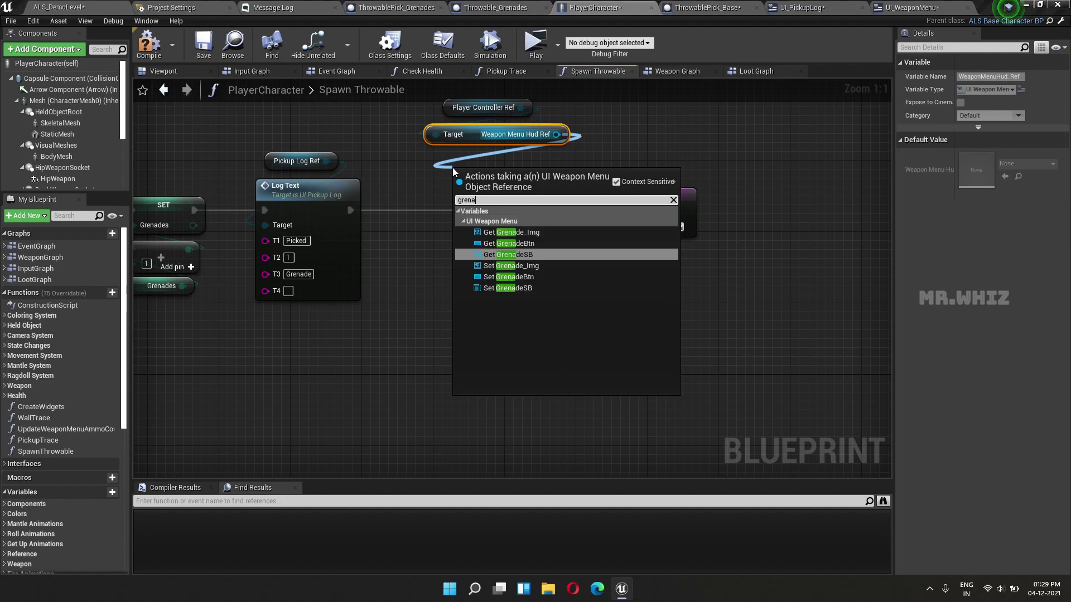
{"action": "left_click", "coordinate": [512, 232]}
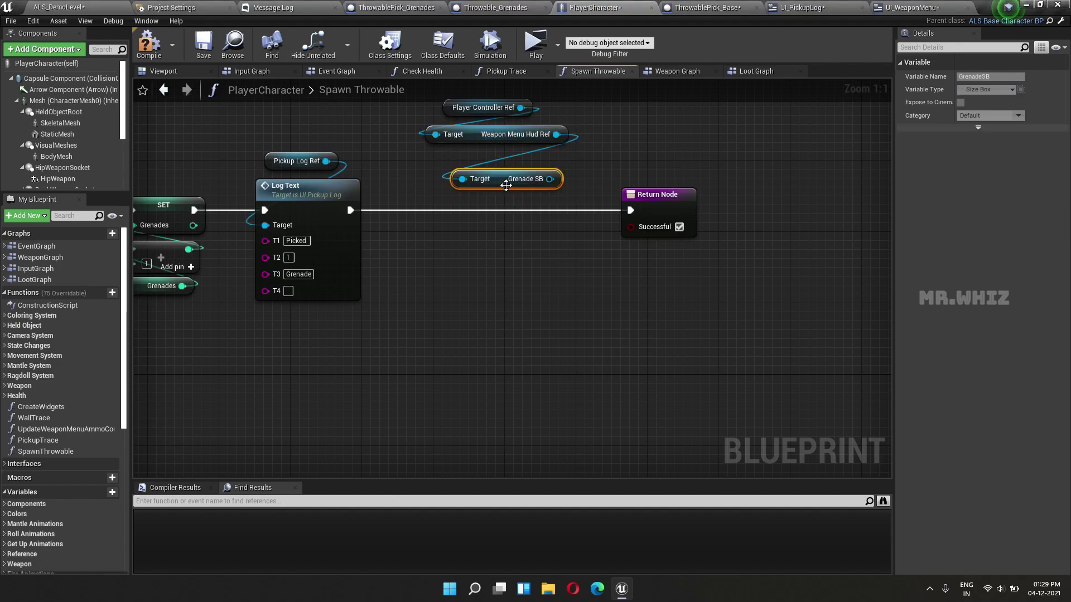
{"action": "mouse_move", "coordinate": [532, 185]}
{"action": "left_mouse_down"}
{"action": "mouse_move", "coordinate": [536, 166]}
{"action": "mouse_move", "coordinate": [470, 212]}
{"action": "mouse_move", "coordinate": [464, 193]}
{"action": "left_mouse_up"}
{"action": "type", "text": "set visi"}
{"action": "key", "text": "Return"}
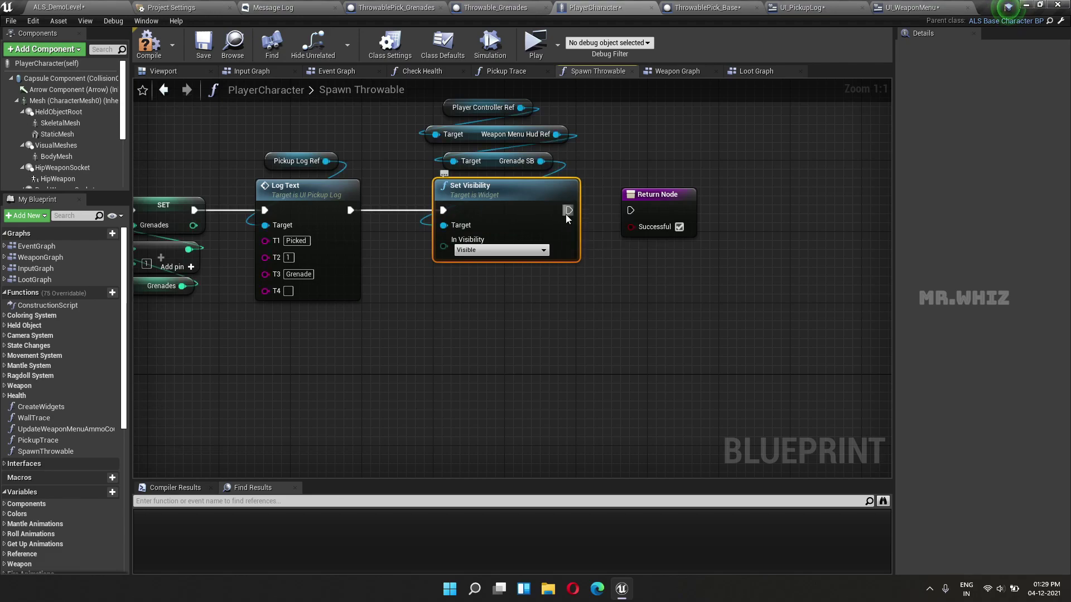
{"action": "left_click_drag", "start_coordinate": [569, 210], "coordinate": [631, 210]}
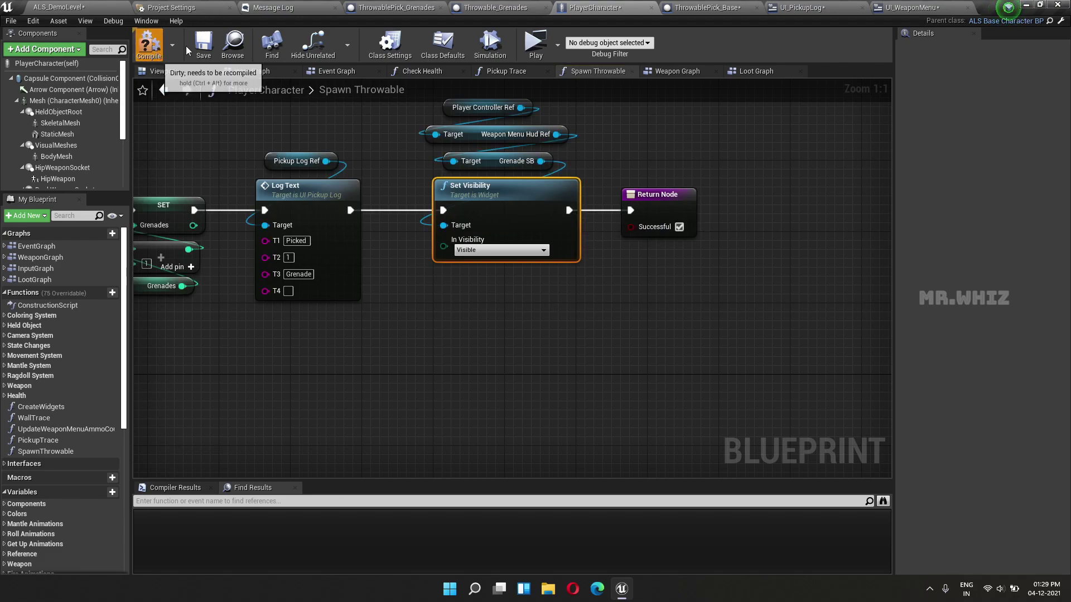
{"action": "left_click", "coordinate": [85, 7]}
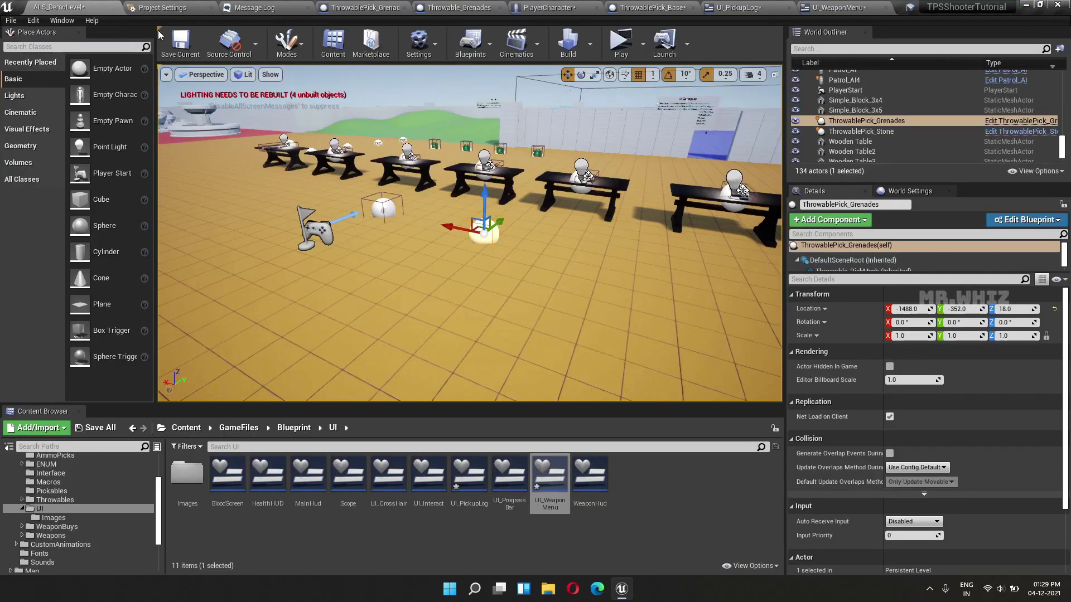
{"action": "left_click", "coordinate": [620, 45]}
{"action": "key", "text": "w"}
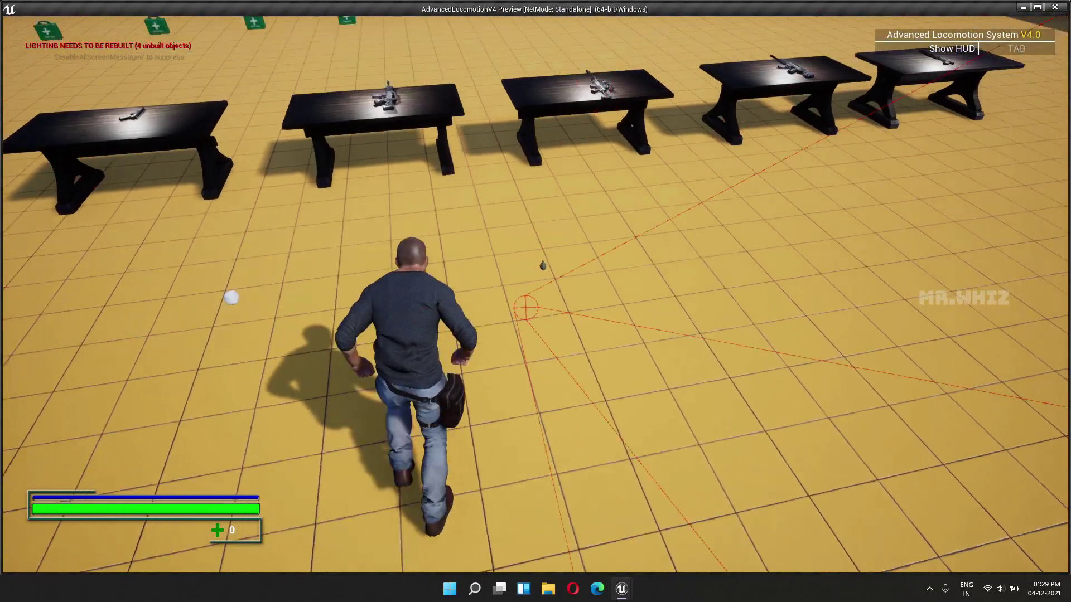
{"action": "key", "text": "w"}
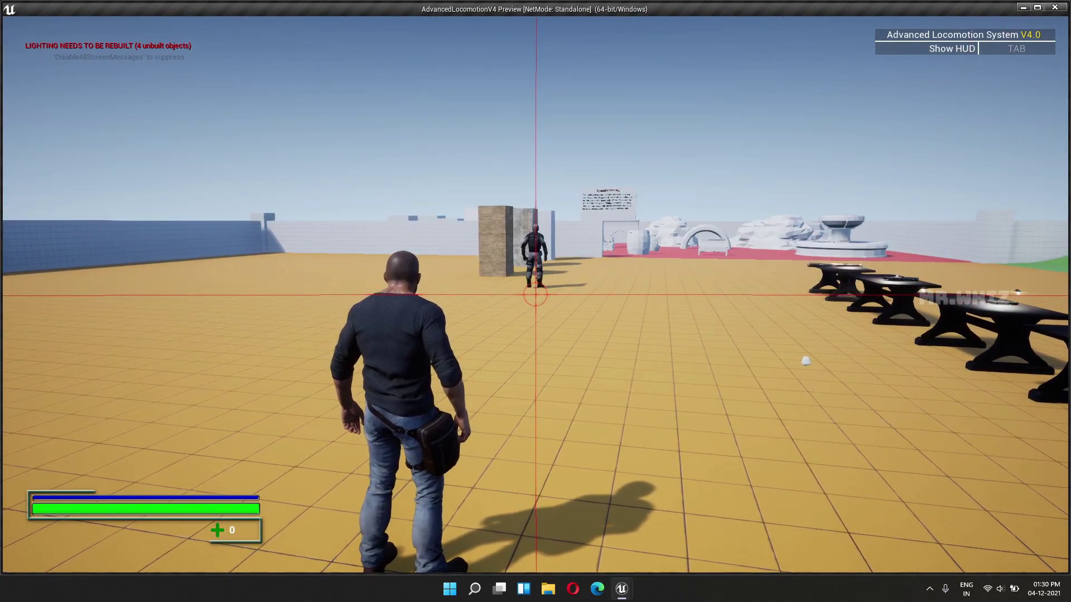
{"action": "key", "text": "Escape"}
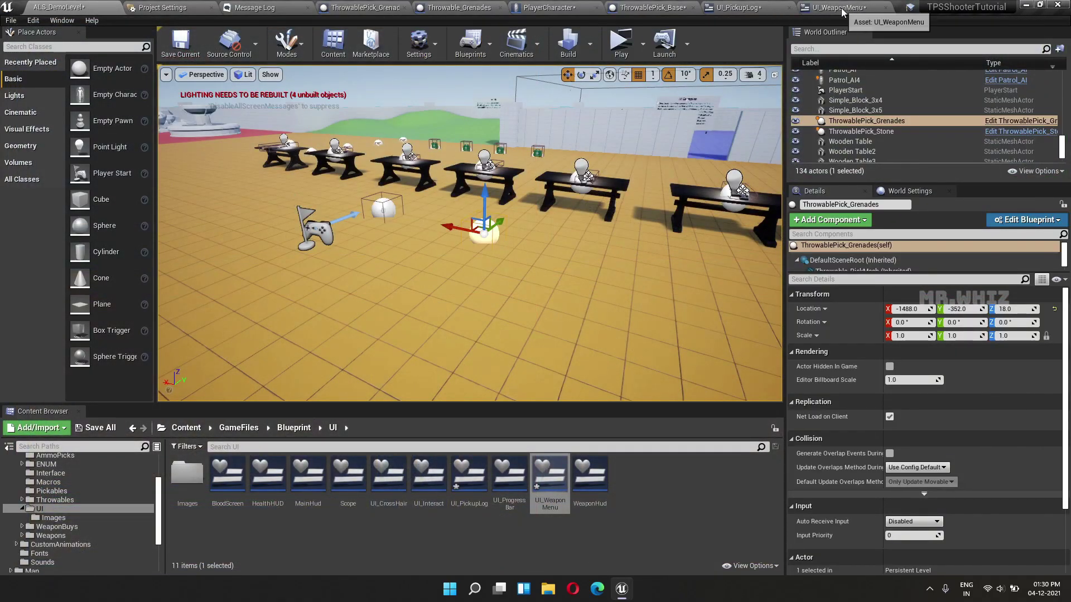
- In UI_WeaponMenu, select the Appear animation and browse its track list
{"action": "left_click", "coordinate": [843, 10]}
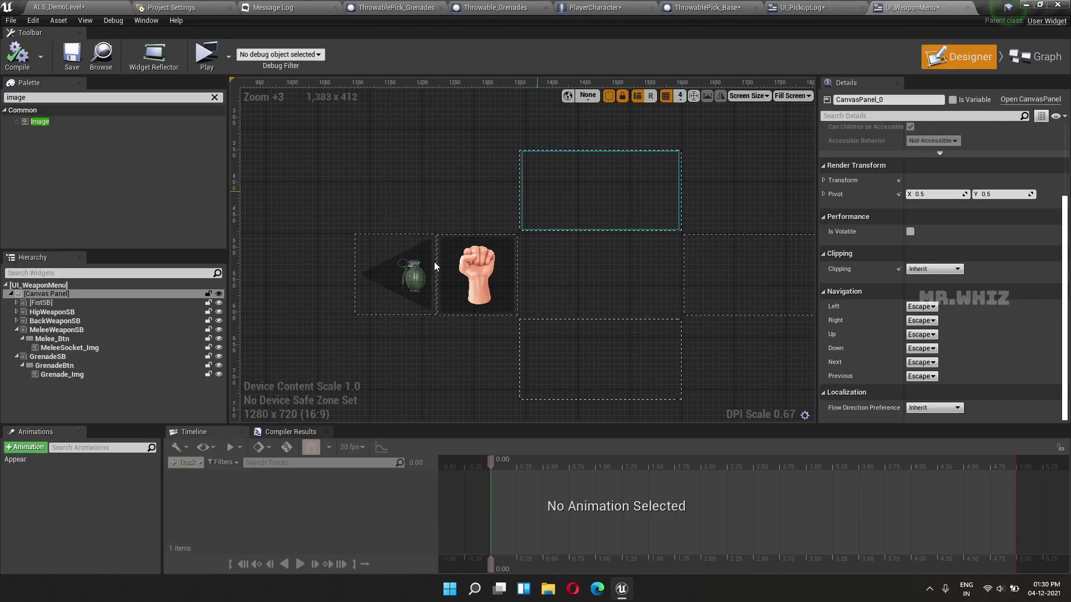
{"action": "left_click", "coordinate": [409, 307]}
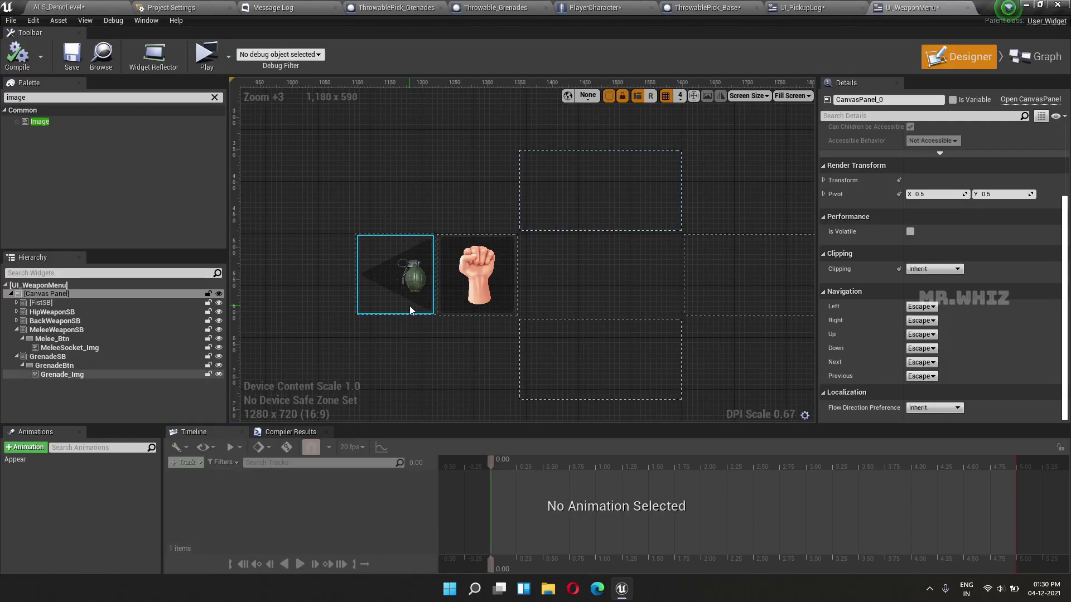
{"action": "left_click", "coordinate": [34, 460]}
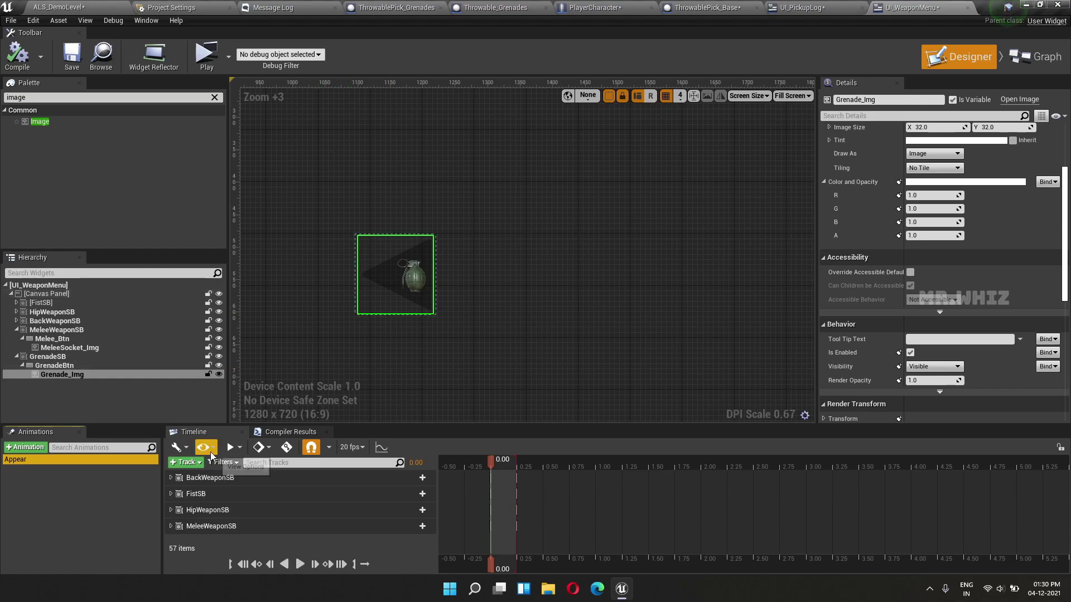
{"action": "left_click", "coordinate": [195, 464]}
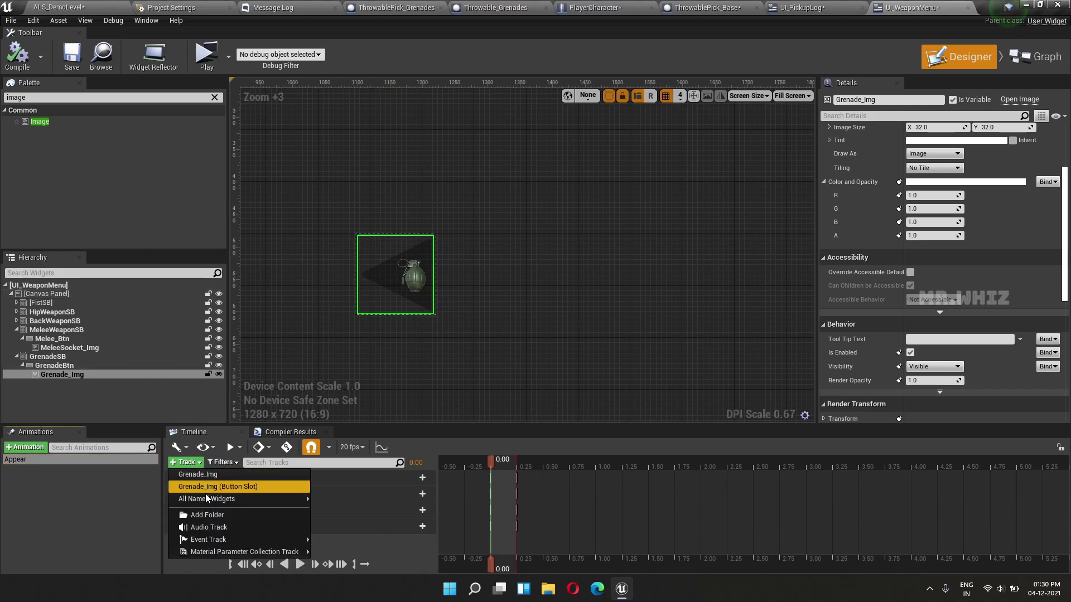
{"action": "mouse_move", "coordinate": [198, 499]}
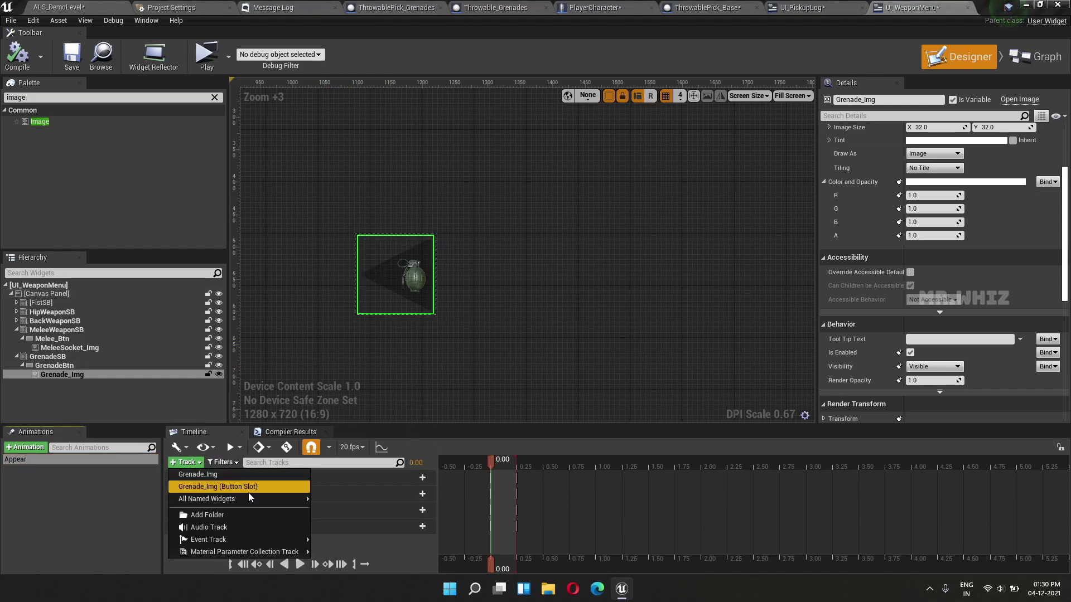
{"action": "left_click", "coordinate": [132, 502]}
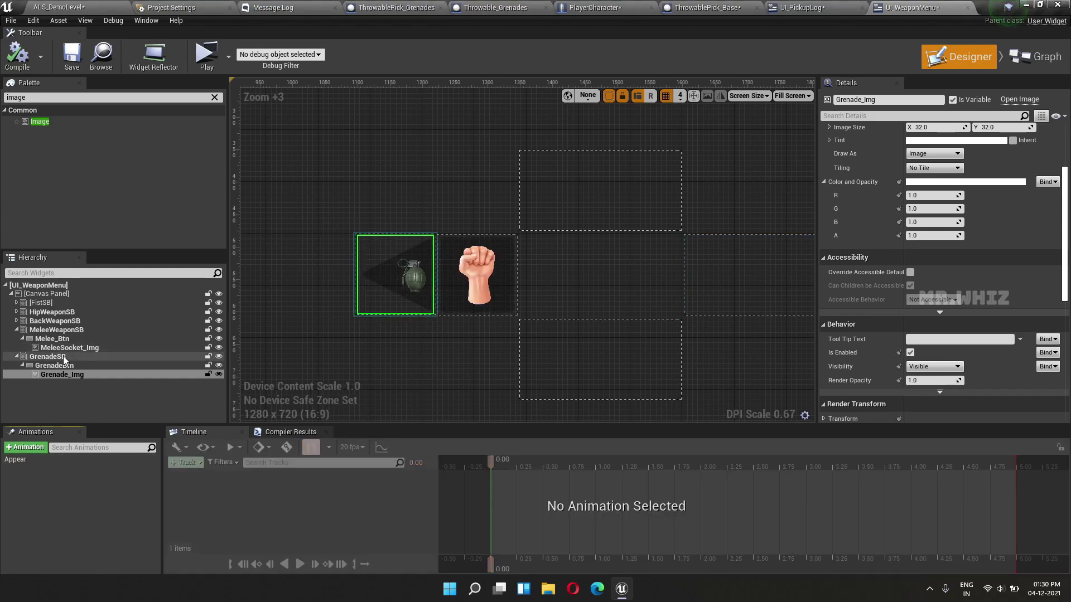
- Add GrenadeSB as a track in Appear and scrub the preview to 0.25 s and back
{"action": "left_click", "coordinate": [63, 356]}
{"action": "left_click", "coordinate": [106, 460]}
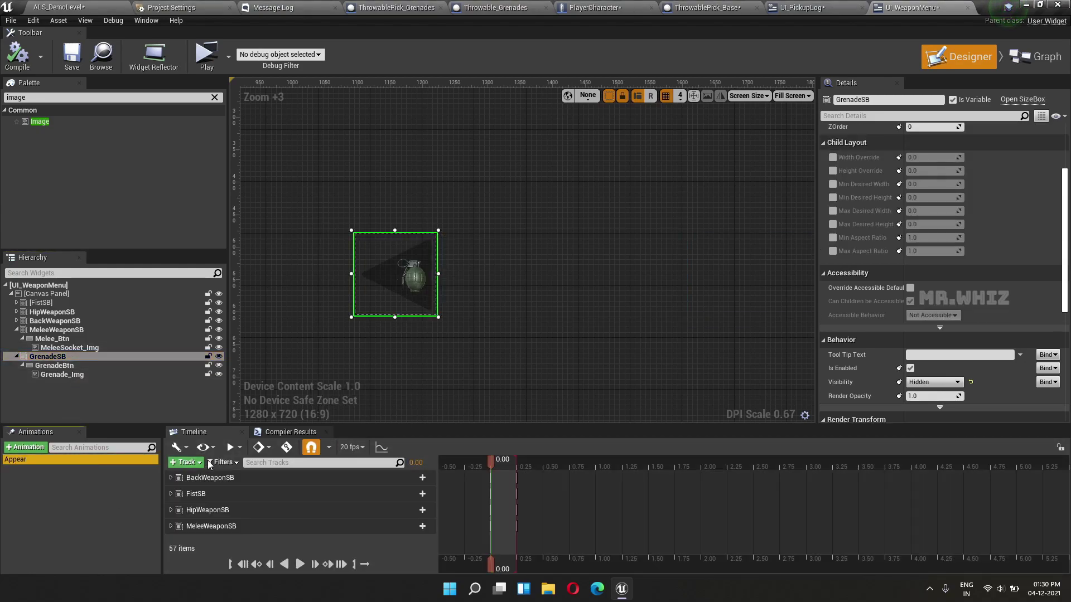
{"action": "left_click", "coordinate": [188, 462]}
{"action": "left_click", "coordinate": [216, 474]}
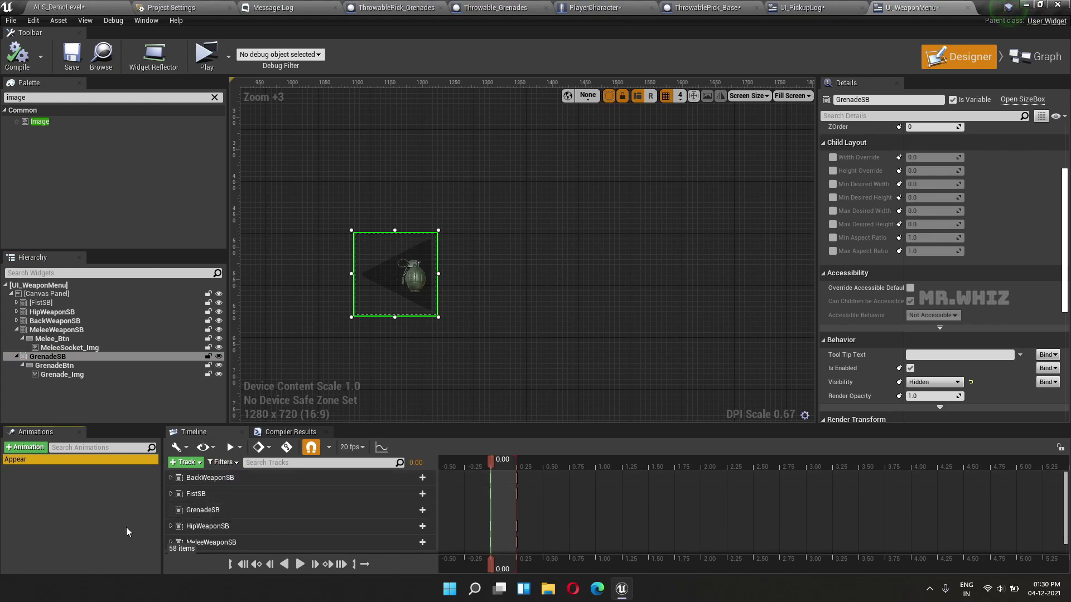
{"action": "left_click", "coordinate": [198, 510]}
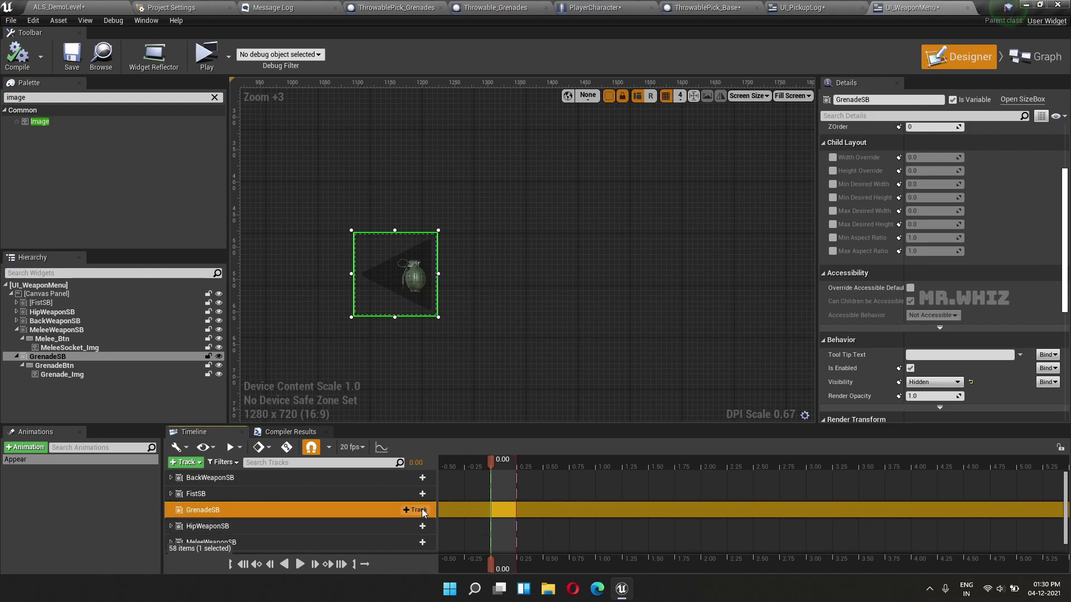
{"action": "left_click_drag", "start_coordinate": [492, 467], "coordinate": [518, 467]}
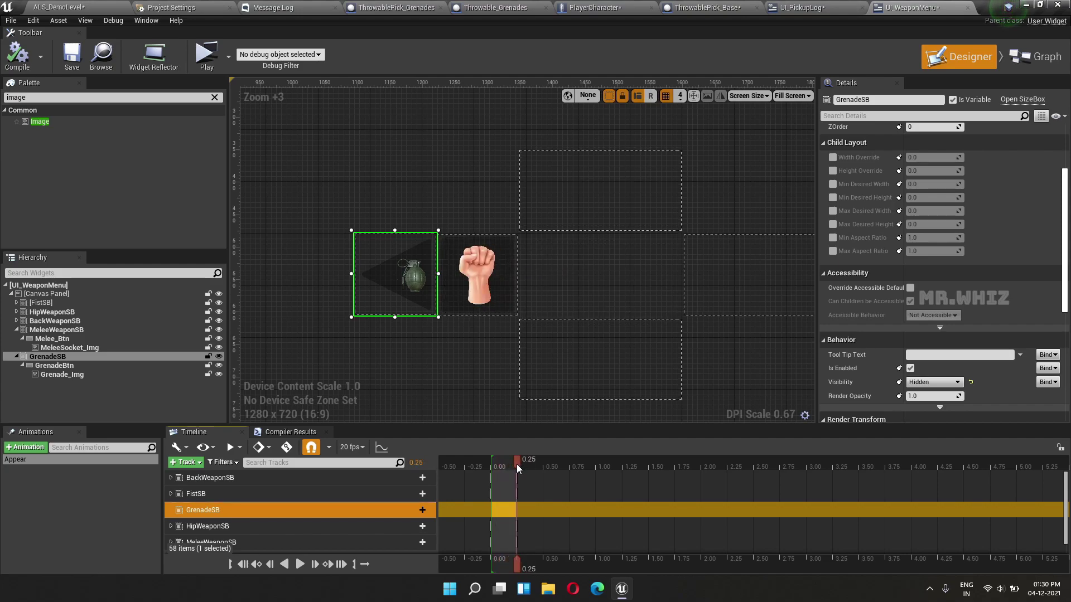
{"action": "left_click_drag", "start_coordinate": [516, 469], "coordinate": [492, 472]}
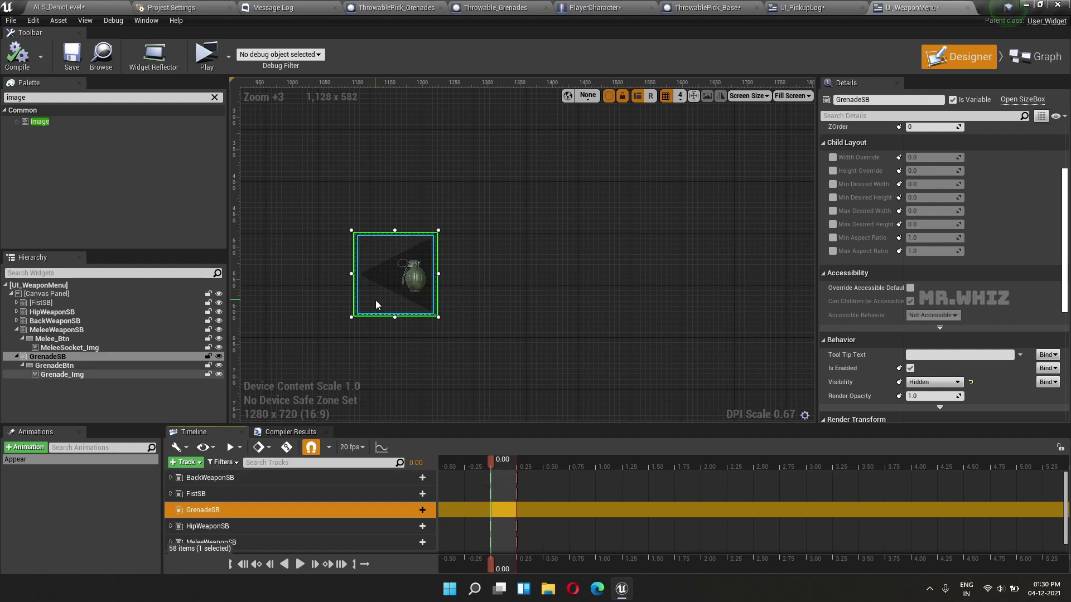
- Add a Transform track to the GrenadeSB row in the Appear animation
{"action": "left_click", "coordinate": [415, 509]}
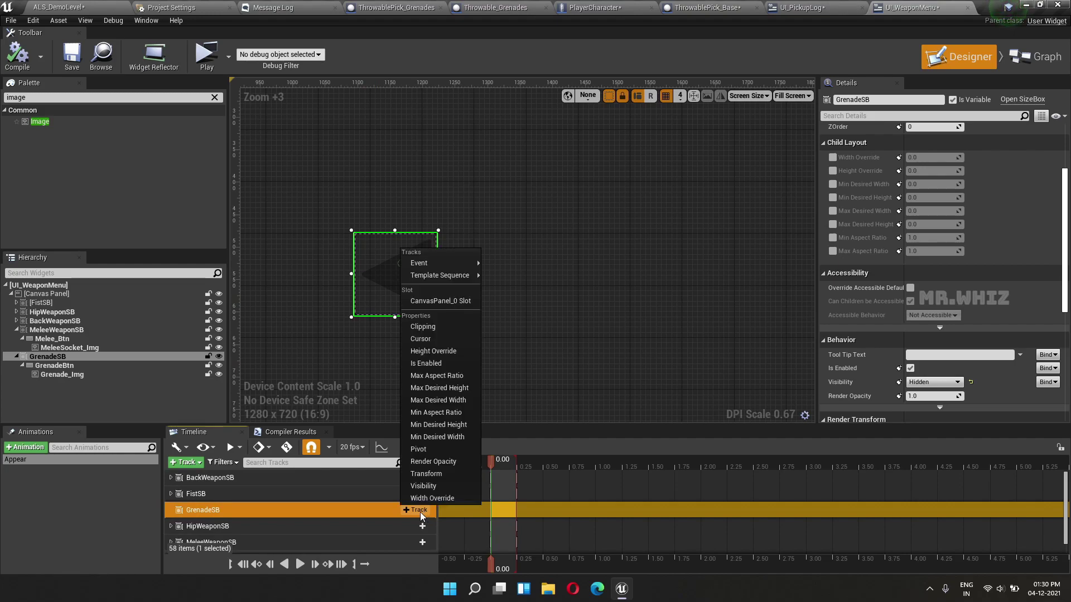
{"action": "scroll", "coordinate": [411, 518], "scroll_direction": "down", "scroll_amount": 1}
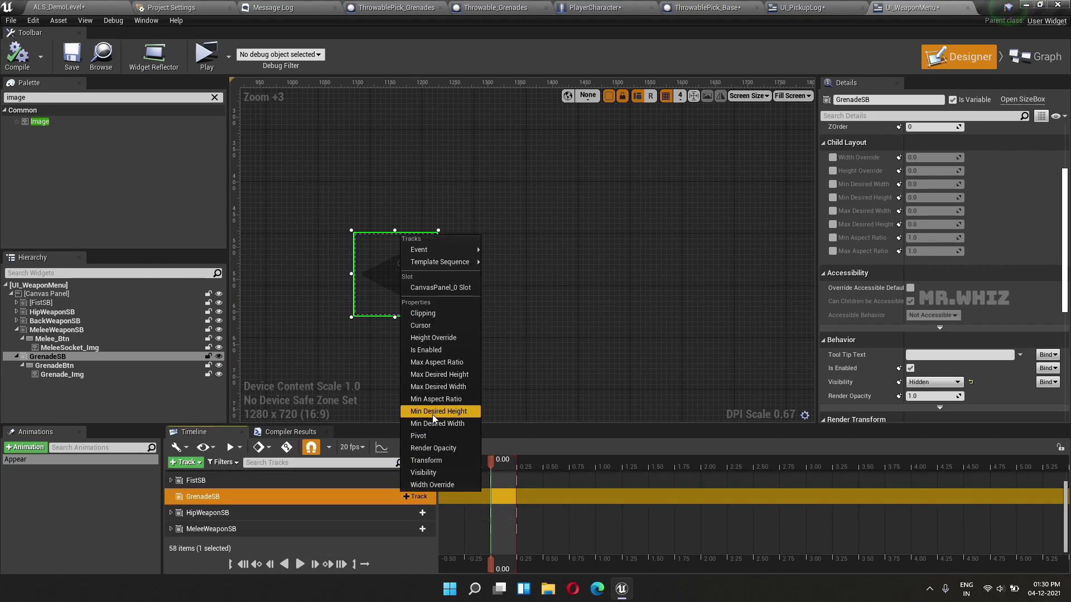
{"action": "left_click", "coordinate": [430, 460]}
{"action": "scroll", "coordinate": [426, 500], "scroll_direction": "down", "scroll_amount": 1}
{"action": "scroll", "coordinate": [279, 519], "scroll_direction": "up", "scroll_amount": 2}
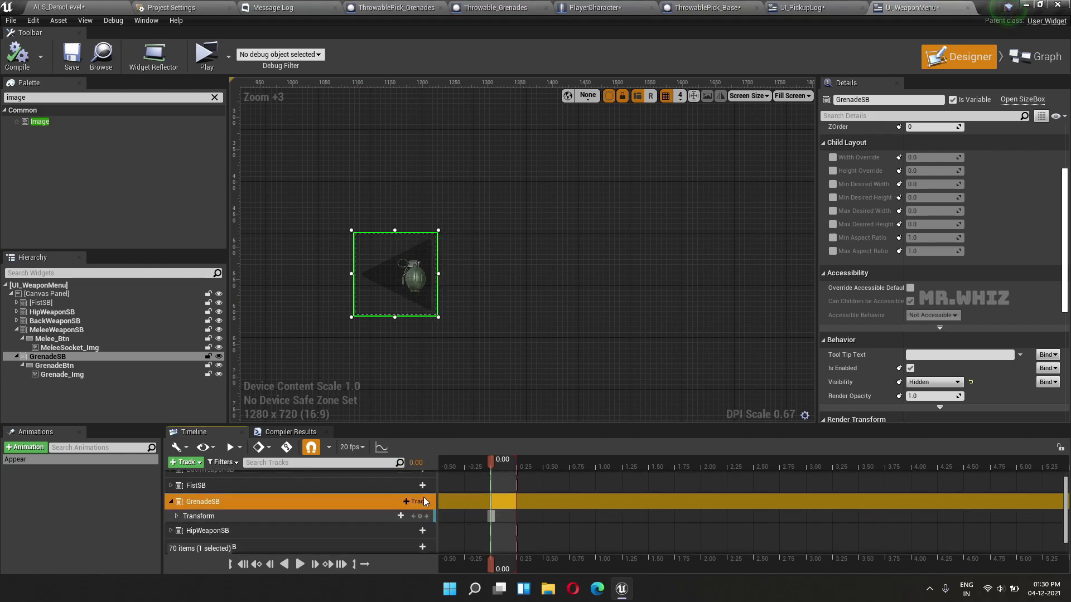
- Set the Transform's Translation X to 250.0 at time 0.00, then scrub to about 0.25 seconds to preview
{"action": "left_click", "coordinate": [177, 525]}
{"action": "scroll", "coordinate": [278, 530], "scroll_direction": "down", "scroll_amount": 1}
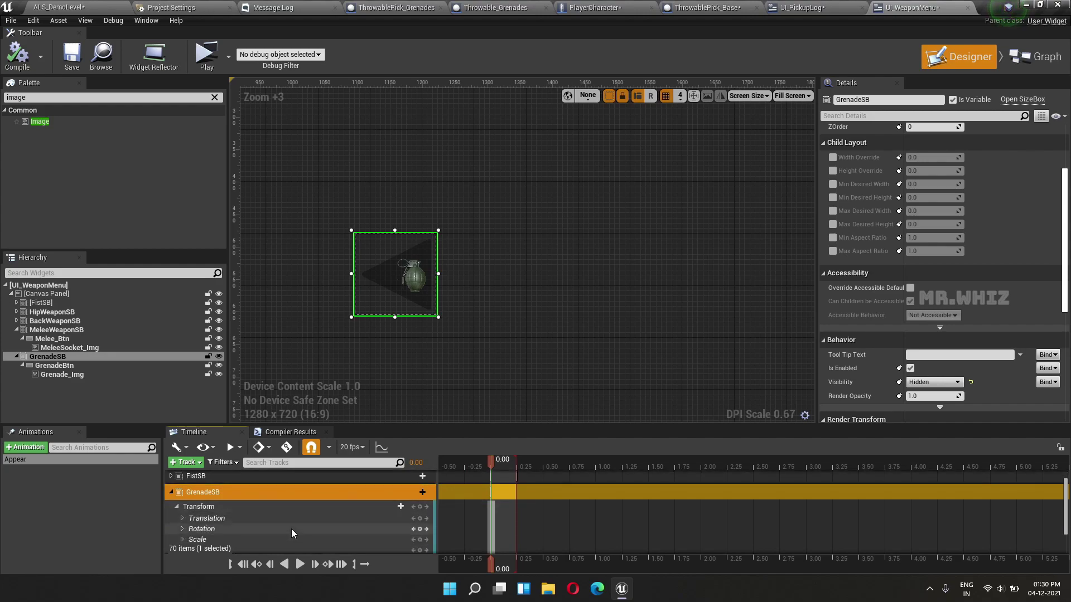
{"action": "scroll", "coordinate": [279, 530], "scroll_direction": "down", "scroll_amount": 2}
{"action": "left_click", "coordinate": [183, 483]}
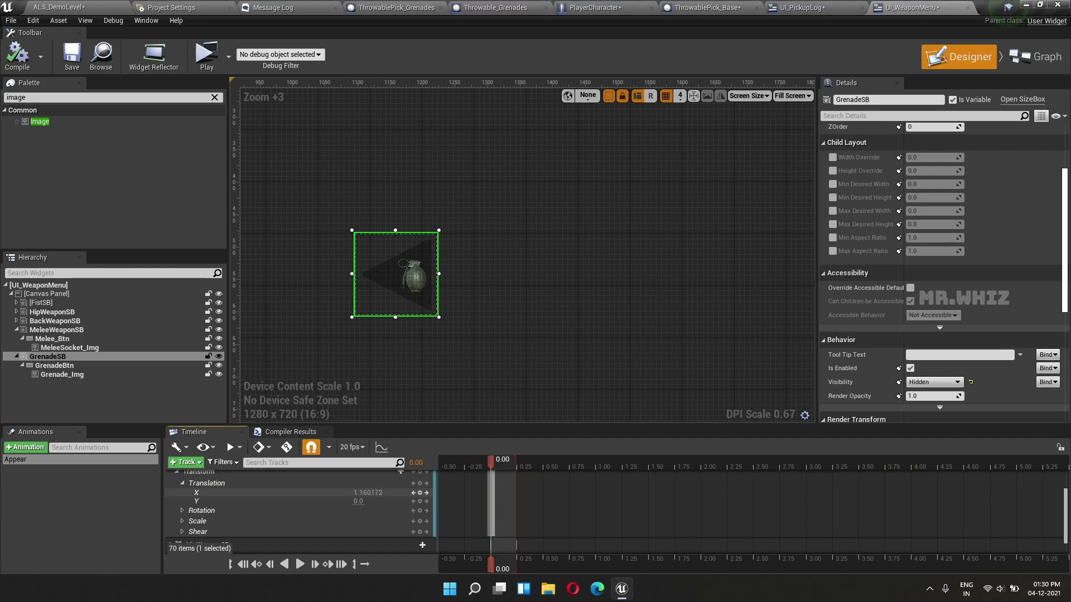
{"action": "left_click_drag", "start_coordinate": [368, 492], "coordinate": [397, 493]}
{"action": "type", "text": "250"}
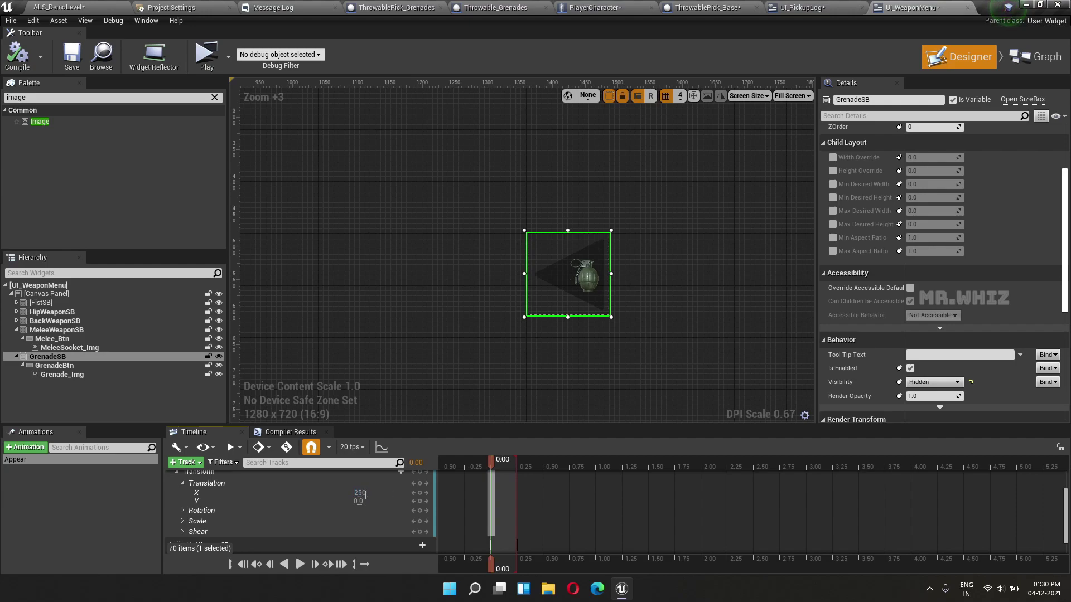
{"action": "key", "text": "Return"}
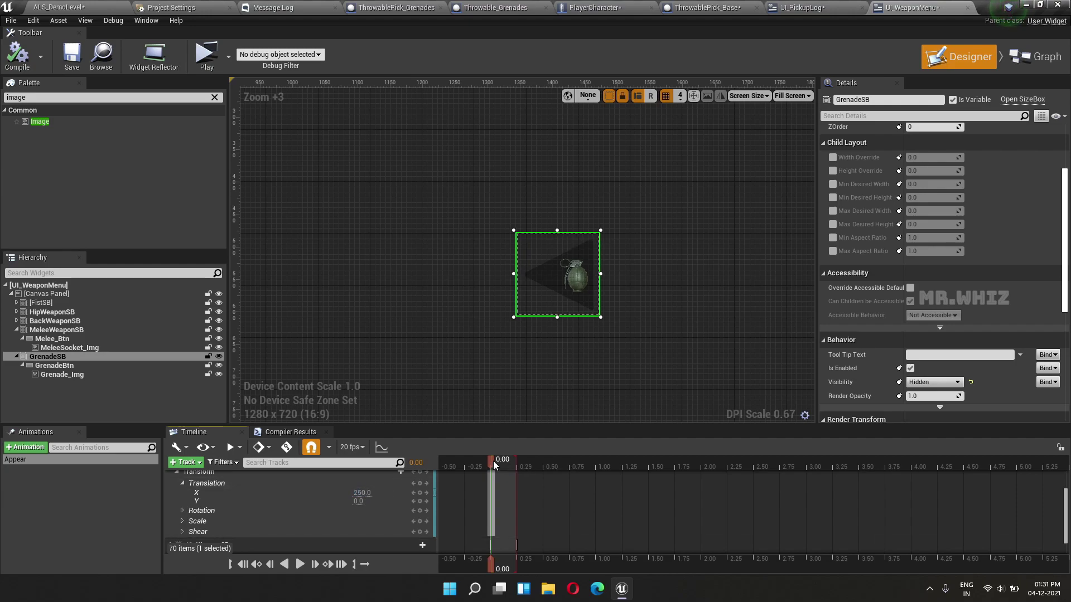
{"action": "left_click_drag", "start_coordinate": [494, 464], "coordinate": [519, 468]}
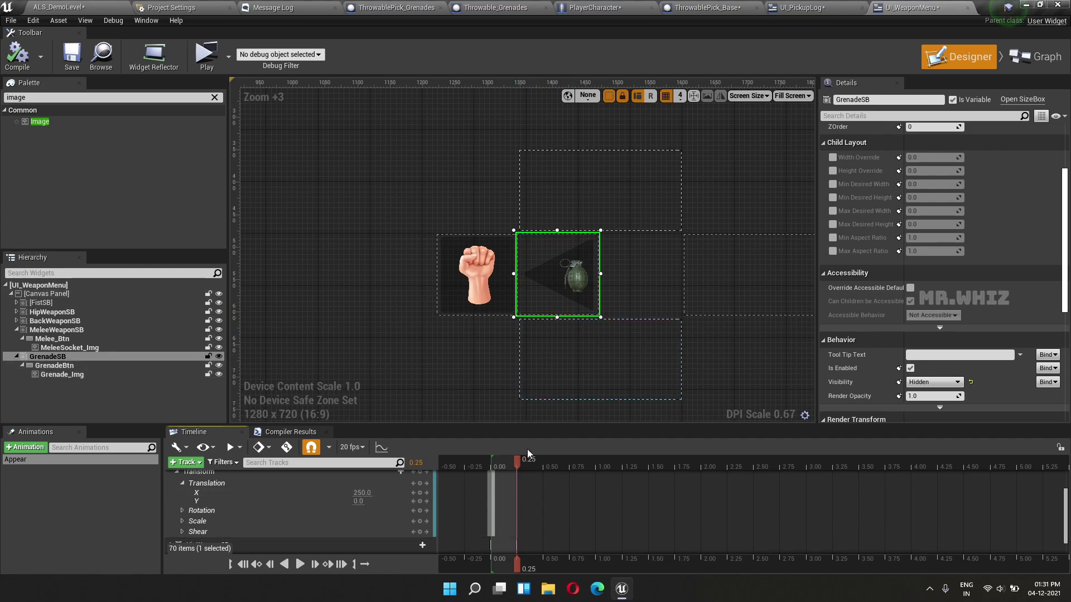
- Key GrenadeSB's Translation X to 260 at 0.00 and 0 at 0.25, then collapse the Transform track
{"action": "left_click_drag", "start_coordinate": [520, 466], "coordinate": [487, 466]}
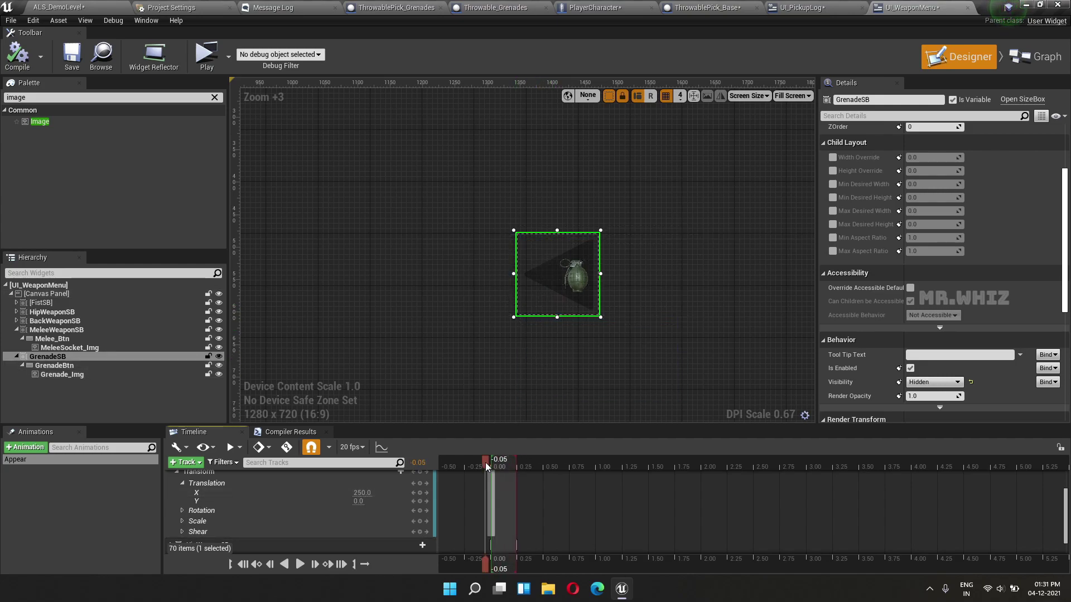
{"action": "left_click", "coordinate": [363, 493]}
{"action": "type", "text": "260"}
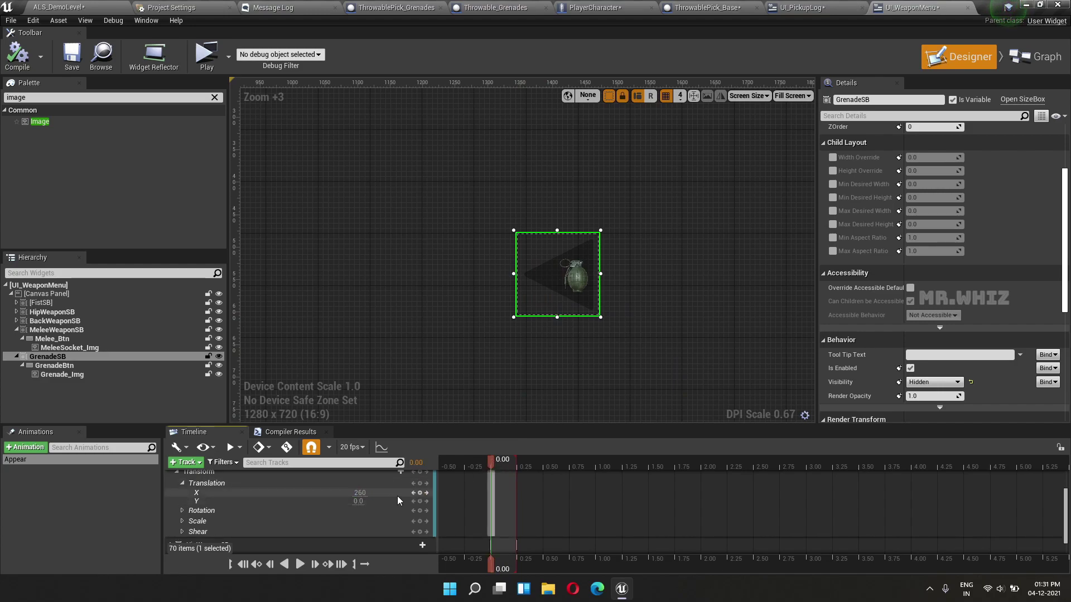
{"action": "key", "text": "Return"}
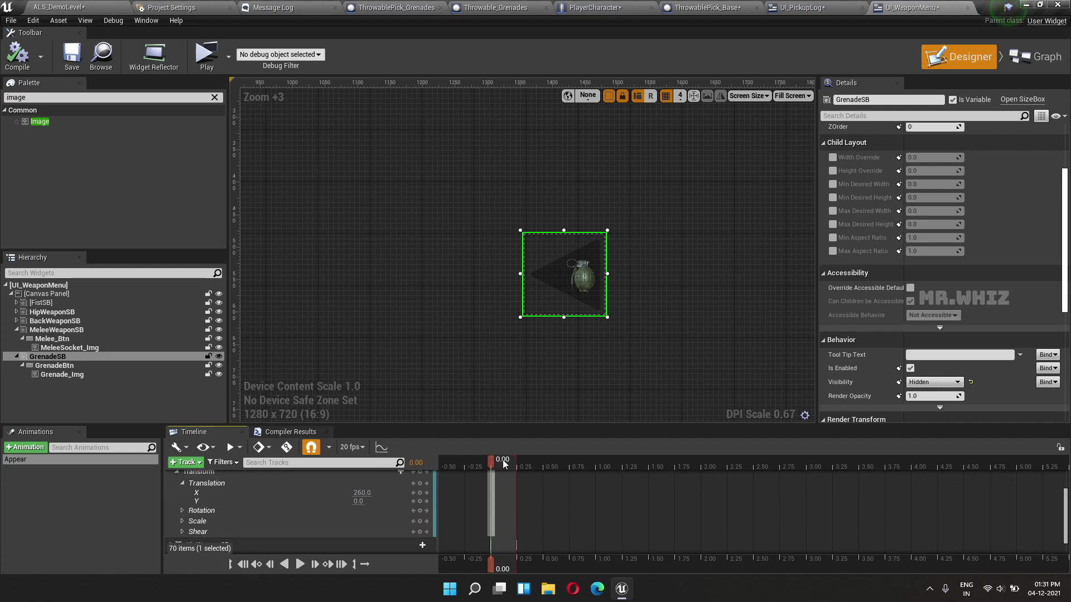
{"action": "left_click_drag", "start_coordinate": [503, 464], "coordinate": [517, 463]}
{"action": "type", "text": "0"}
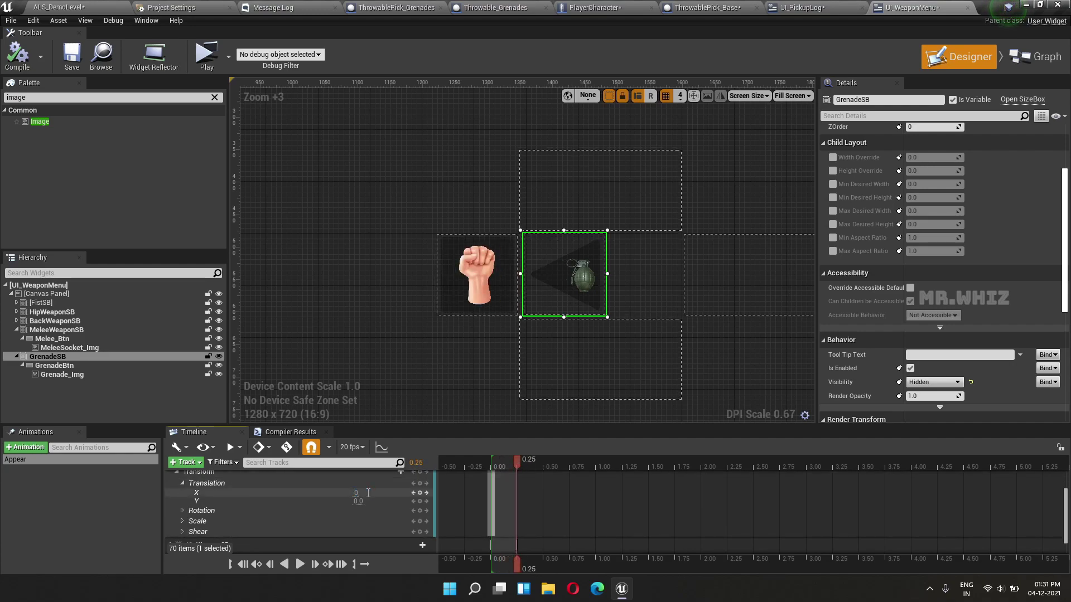
{"action": "key", "text": "Return"}
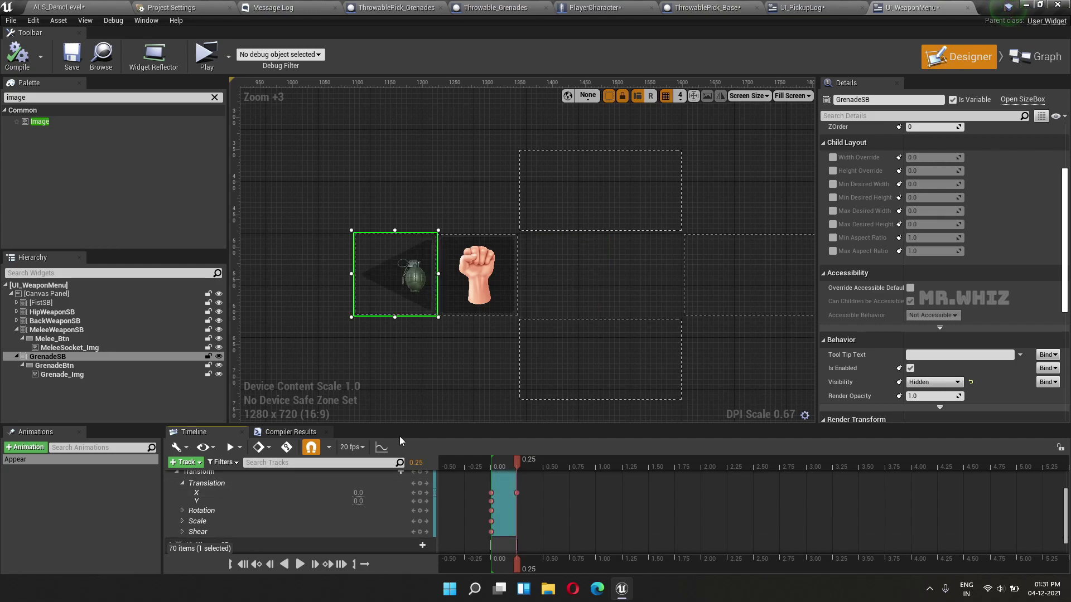
{"action": "scroll", "coordinate": [245, 502], "scroll_direction": "up", "scroll_amount": 2}
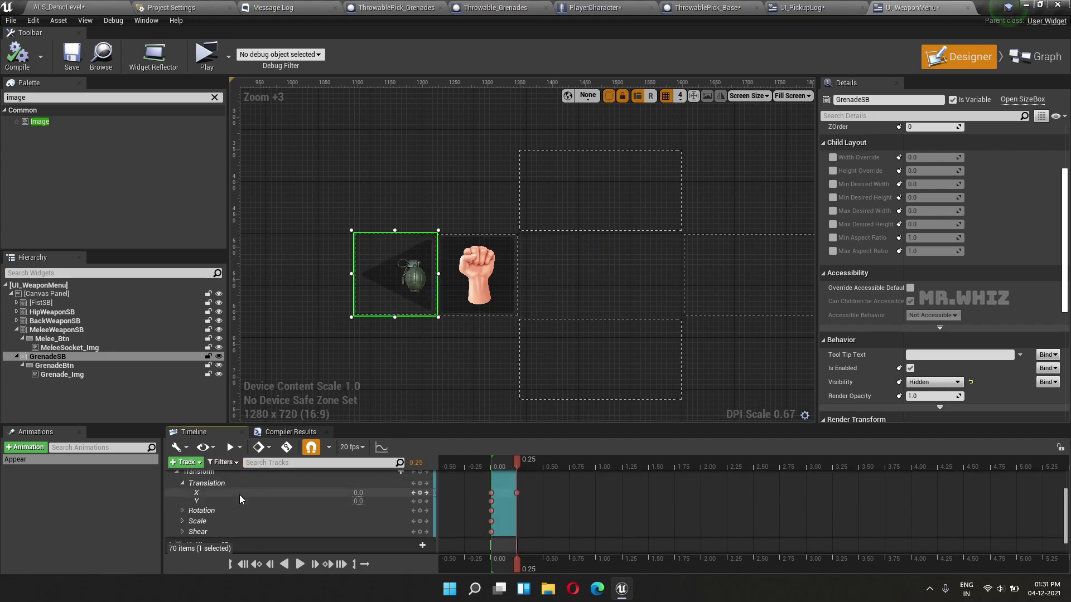
{"action": "left_click", "coordinate": [177, 490]}
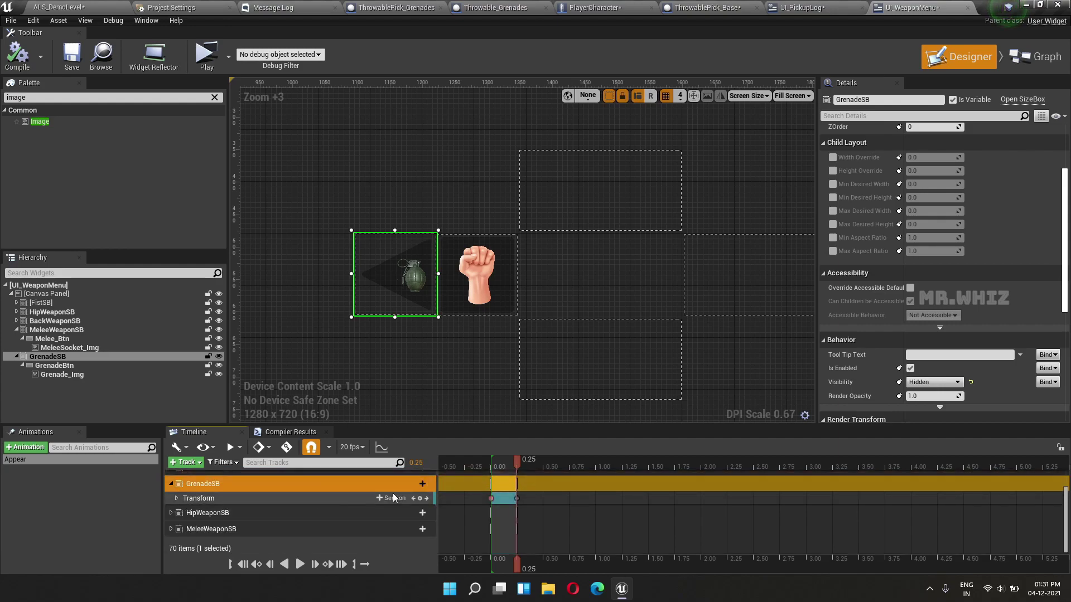
- Add a Visibility track to GrenadeSB, then undo it
{"action": "left_click", "coordinate": [418, 484]}
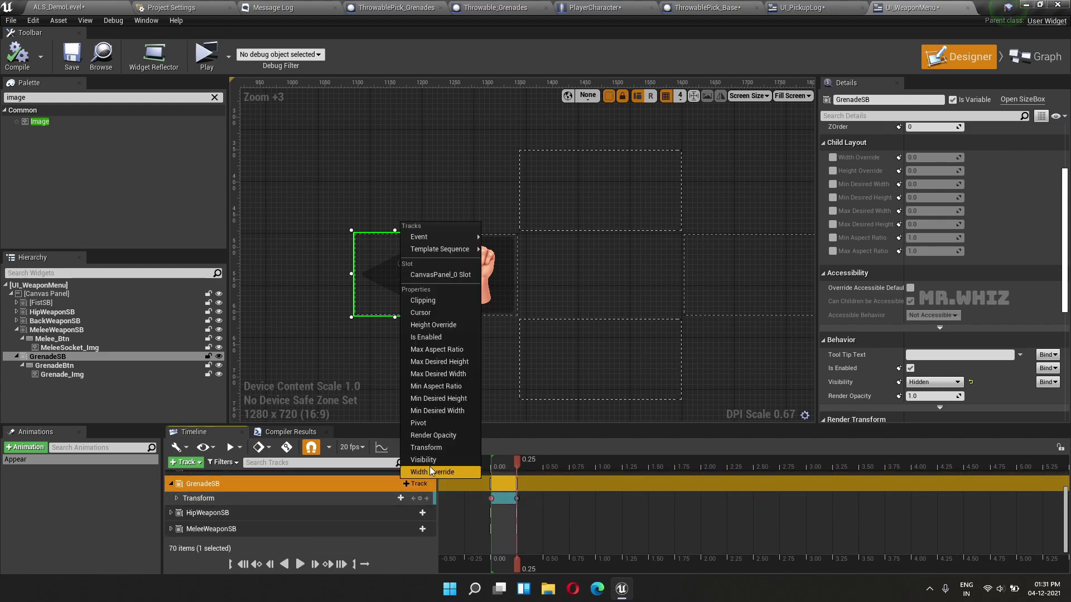
{"action": "left_click", "coordinate": [431, 460]}
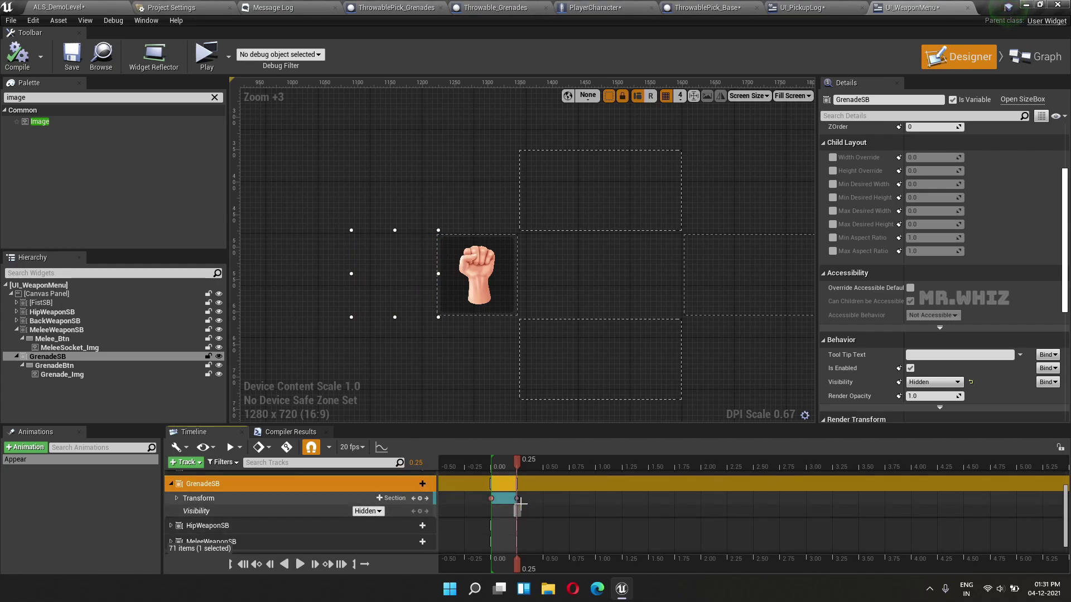
{"action": "key", "text": "ctrl+z"}
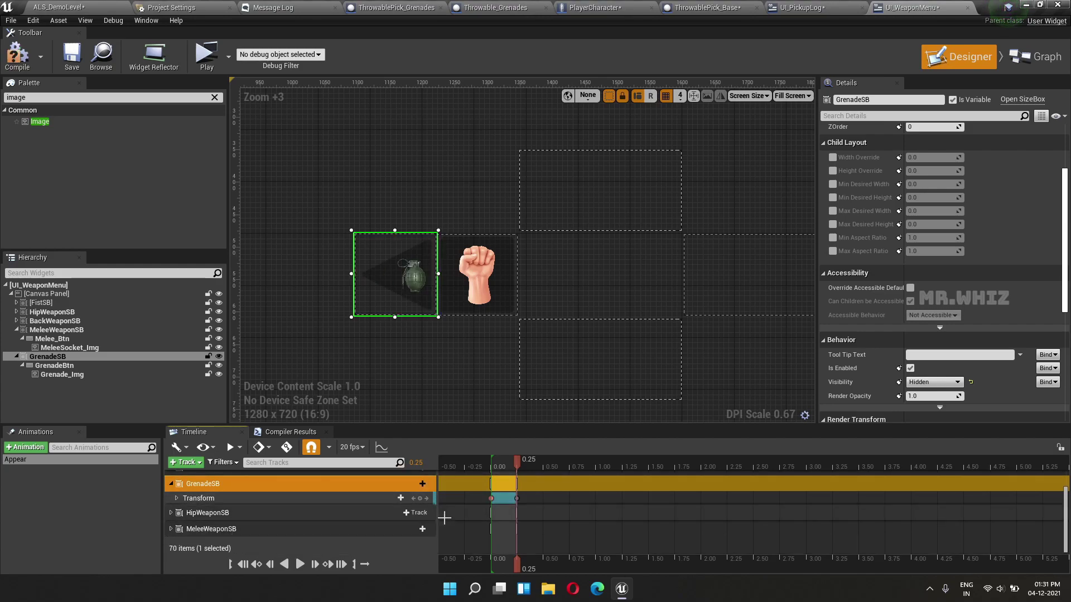
- Add a Render Opacity track to GrenadeSB keyed at 0.0 at 0.00, then launch the game preview
{"action": "left_click", "coordinate": [423, 487]}
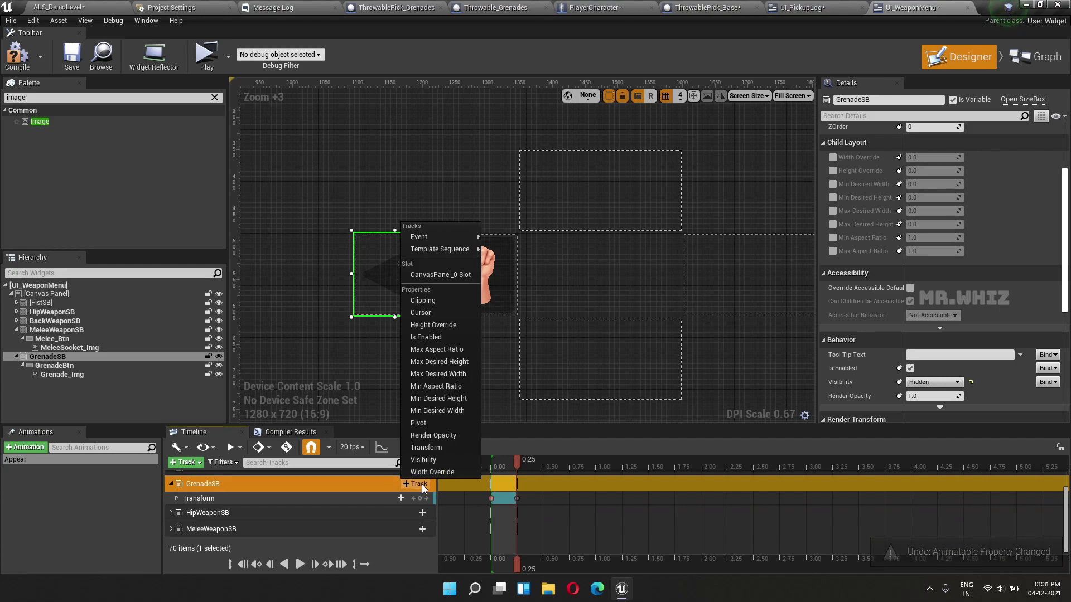
{"action": "left_click", "coordinate": [433, 440]}
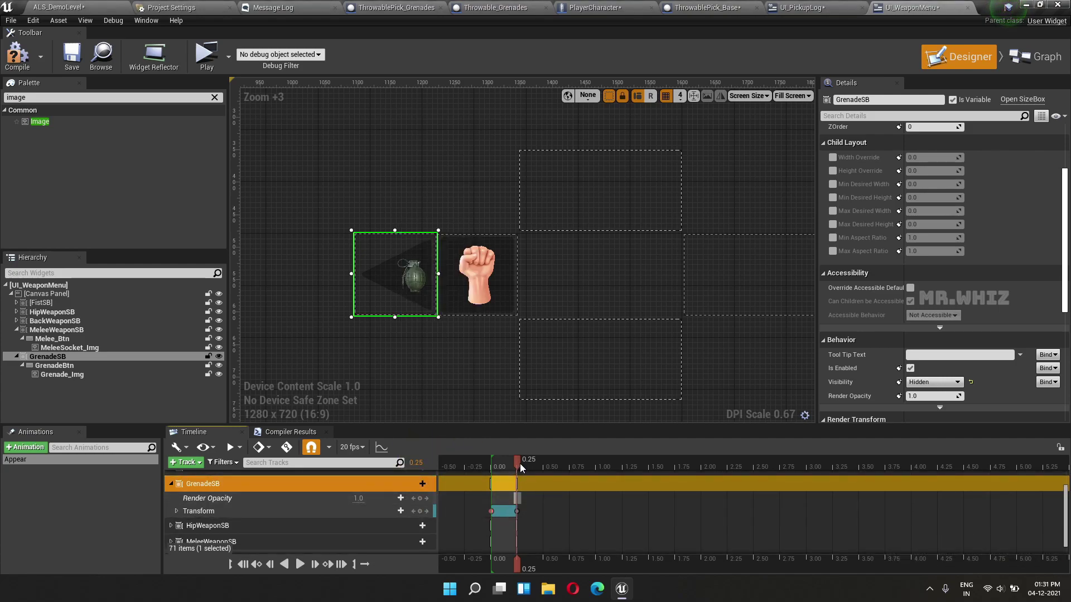
{"action": "left_click_drag", "start_coordinate": [520, 467], "coordinate": [493, 469]}
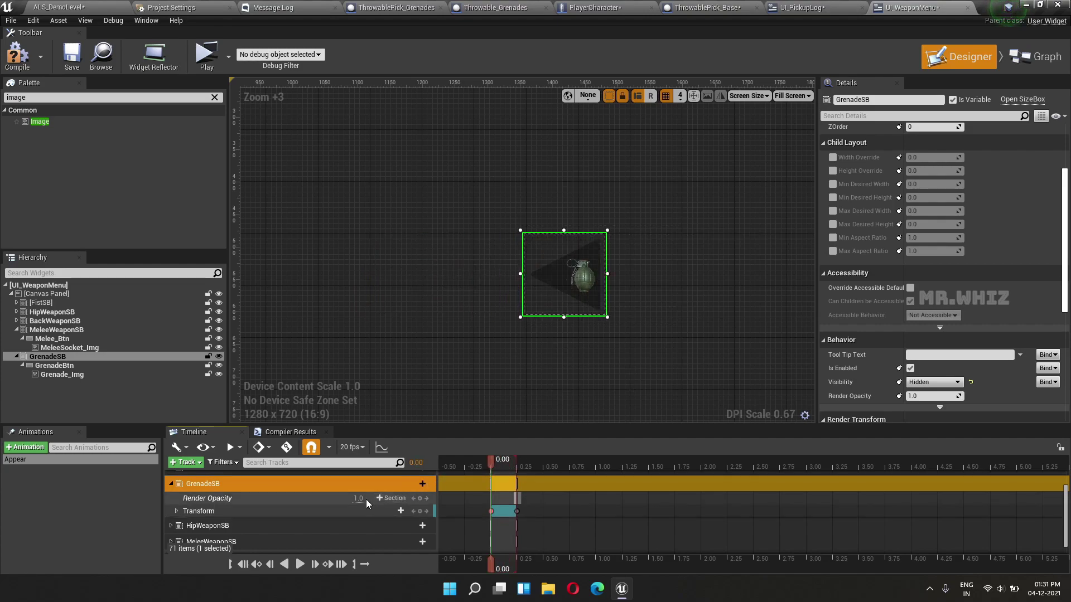
{"action": "left_click", "coordinate": [400, 498]}
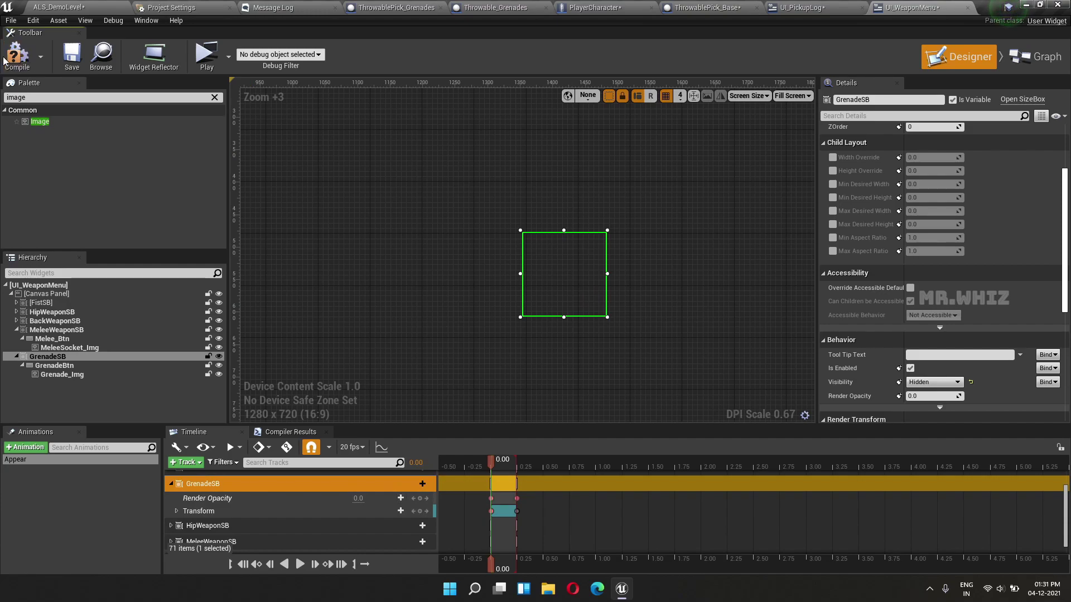
{"action": "left_click", "coordinate": [72, 10]}
{"action": "left_click", "coordinate": [621, 42]}
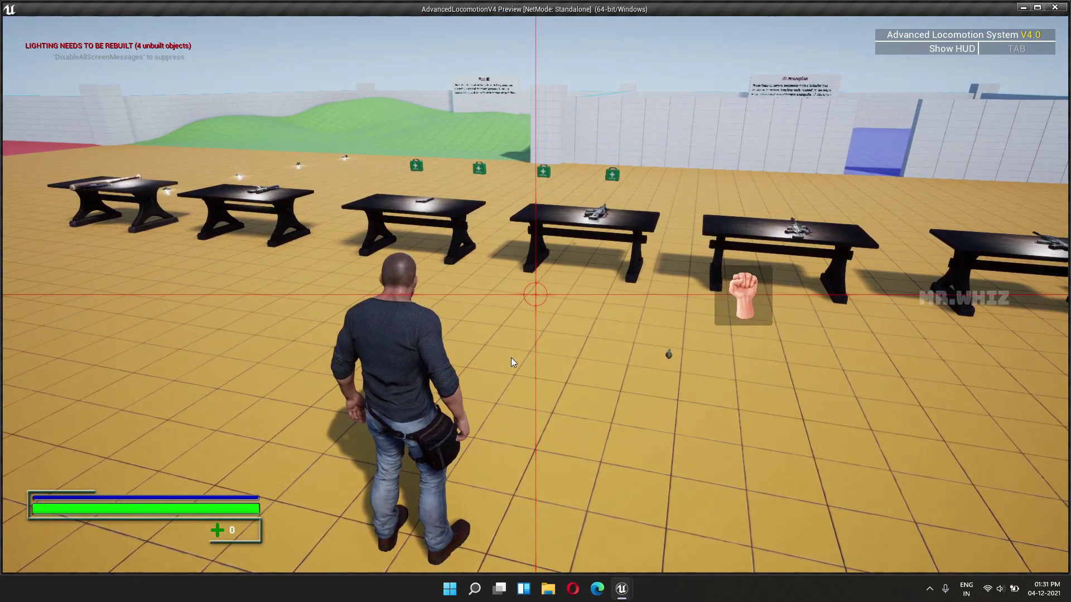
- Walk the character around, dismiss and reopen the weapon menu with Q, then stop the preview
{"action": "key", "text": "w"}
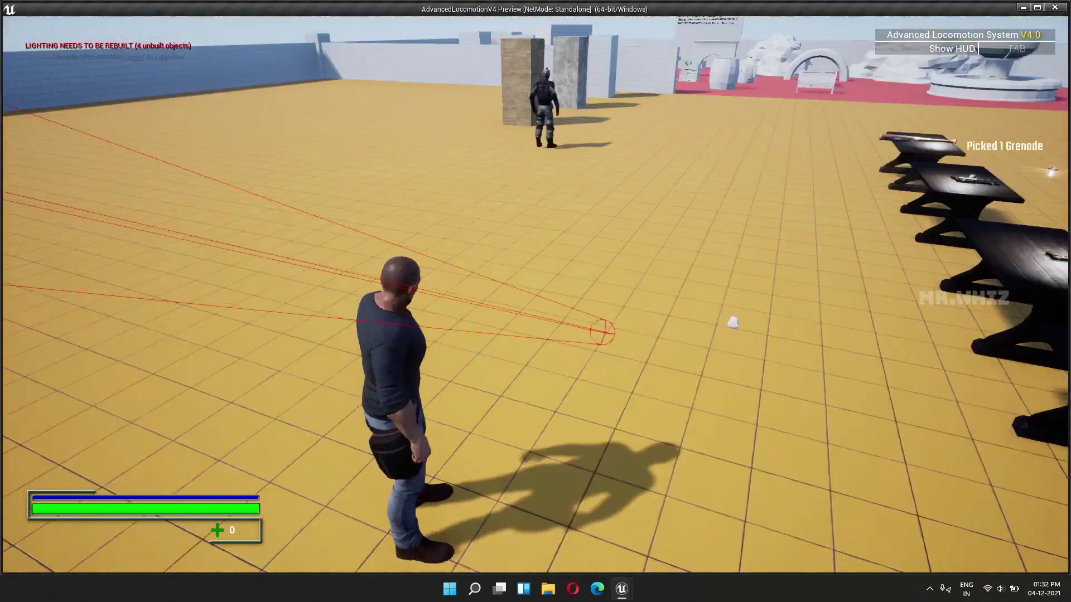
{"action": "key", "text": "w"}
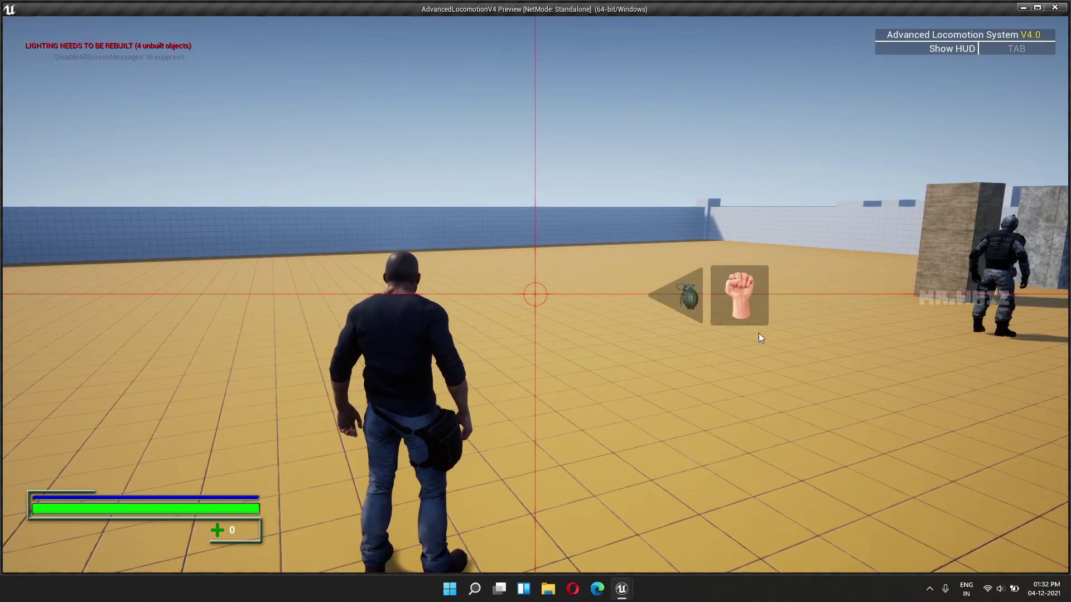
{"action": "left_click", "coordinate": [694, 295]}
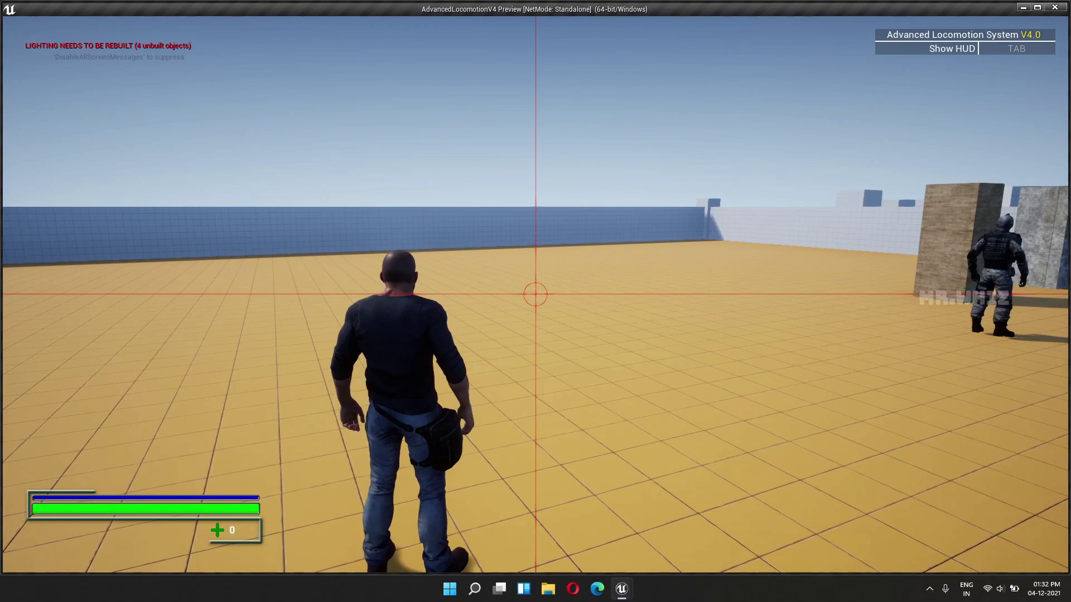
{"action": "key", "text": "w"}
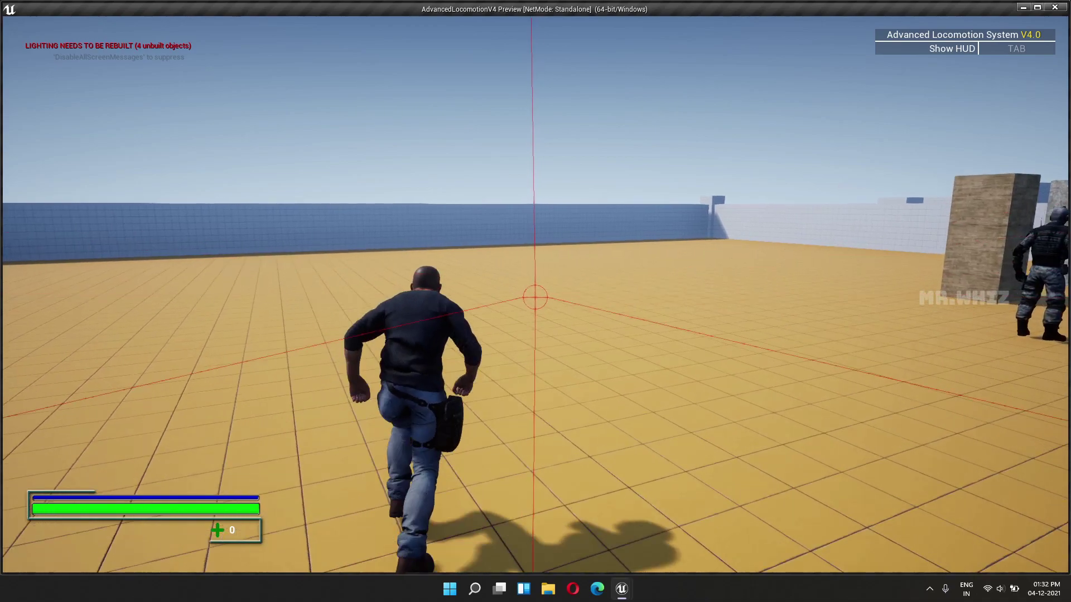
{"action": "key", "text": "q"}
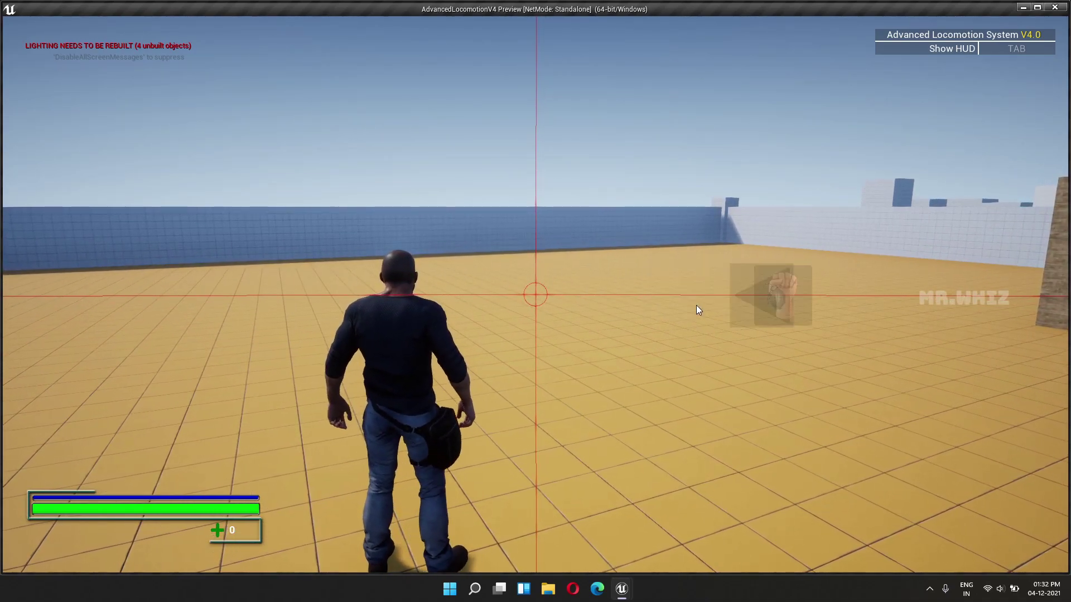
{"action": "key", "text": "Escape"}
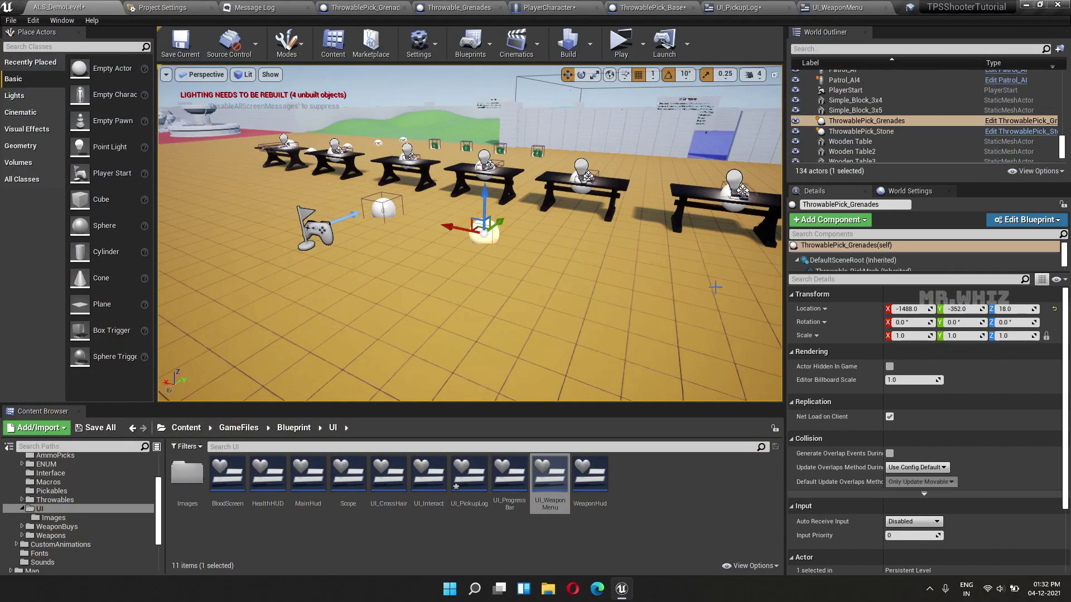
- Open UI_WeaponMenu's Event Graph and center the view on the Close Weapon Menu node
{"action": "left_click", "coordinate": [825, 11]}
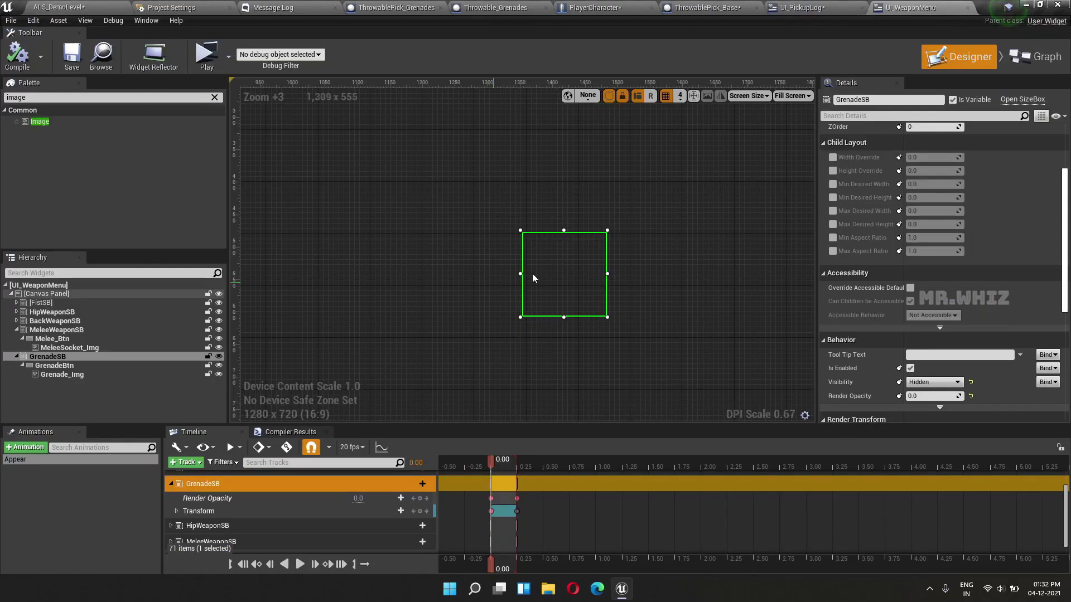
{"action": "left_click", "coordinate": [1036, 56]}
{"action": "scroll", "coordinate": [772, 239], "scroll_direction": "down", "scroll_amount": 5}
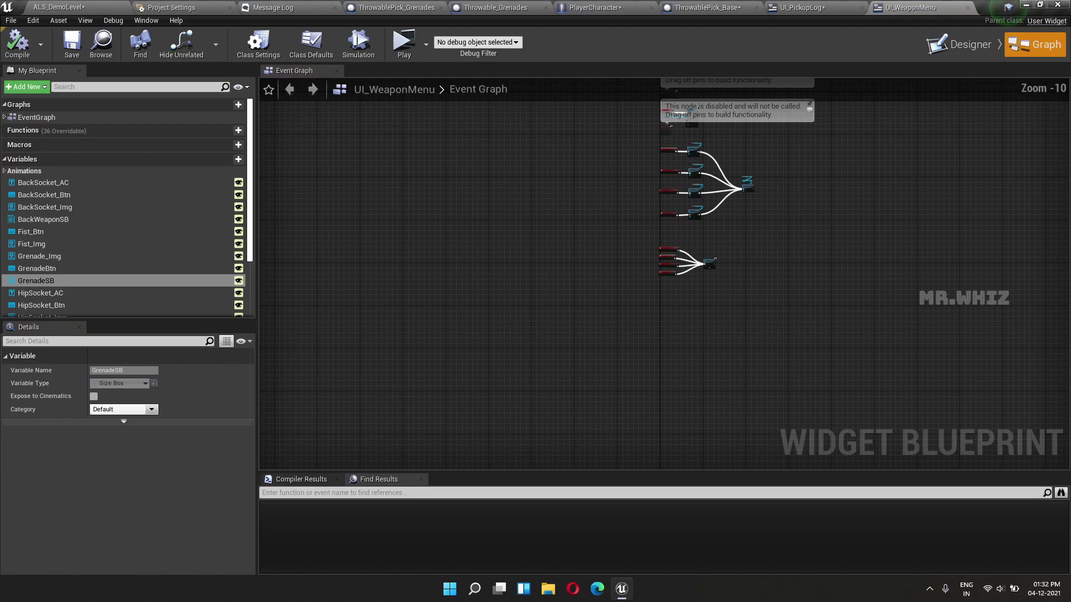
{"action": "right_click_drag", "start_coordinate": [698, 108], "coordinate": [598, 246]}
{"action": "scroll", "coordinate": [611, 364], "scroll_direction": "up", "scroll_amount": 9}
{"action": "right_click_drag", "start_coordinate": [641, 348], "coordinate": [693, 363]}
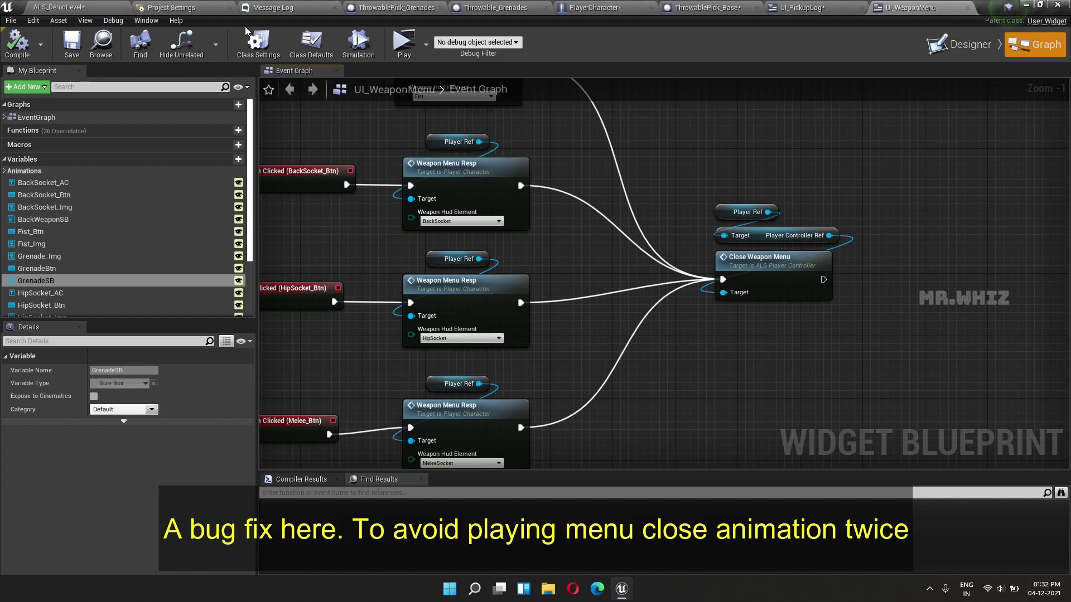
- Add a Branch after the CloseWeaponMenu event with OverlayMenuOpen as its condition
{"action": "double_click", "coordinate": [780, 260]}
{"action": "scroll", "coordinate": [403, 329], "scroll_direction": "down", "scroll_amount": 3}
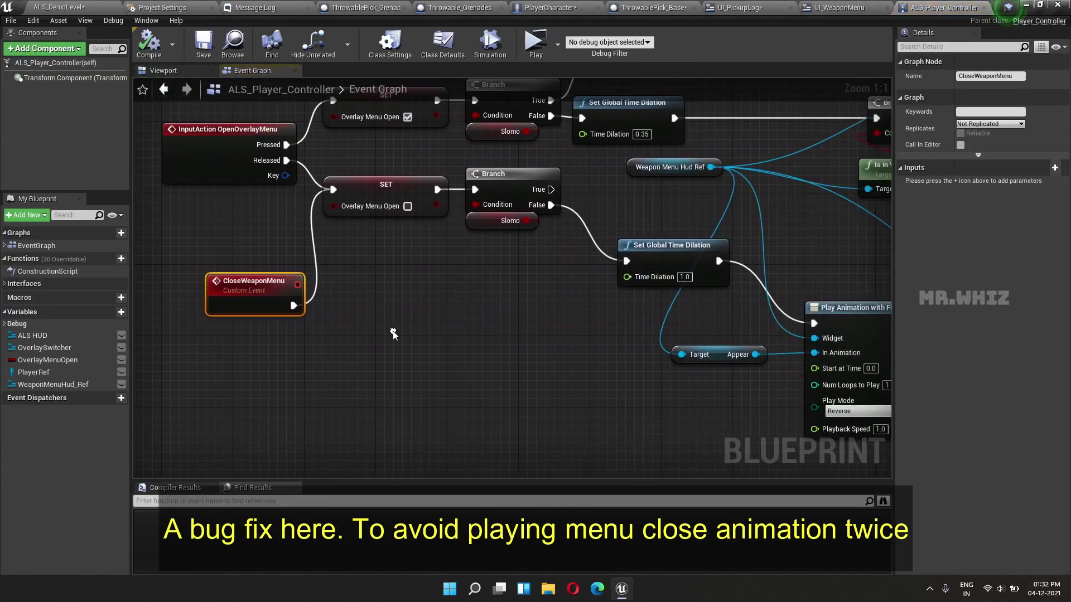
{"action": "right_click_drag", "start_coordinate": [403, 329], "coordinate": [424, 326]}
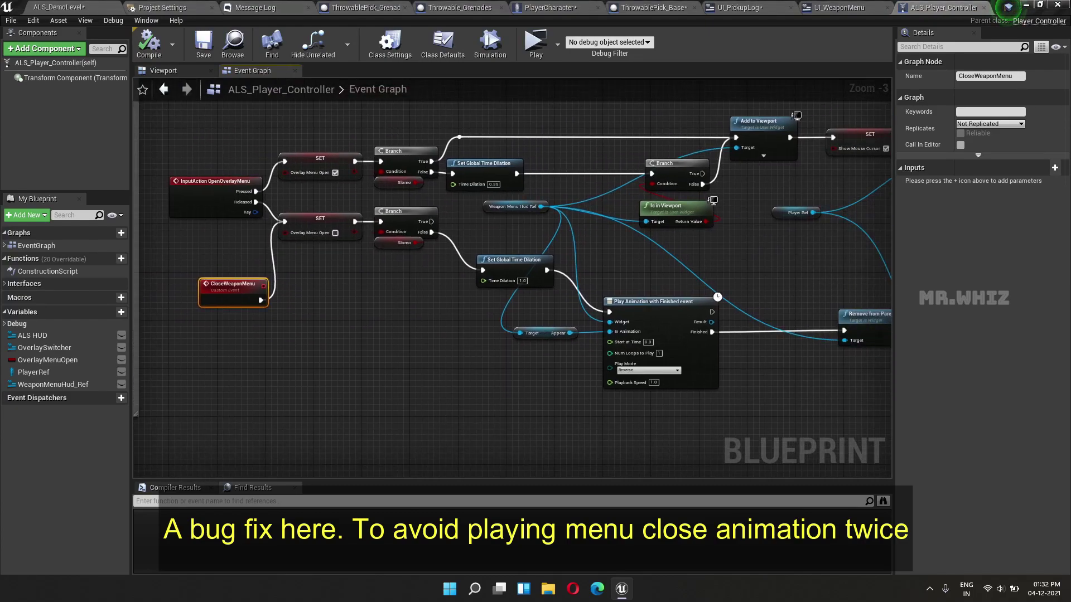
{"action": "right_click_drag", "start_coordinate": [306, 329], "coordinate": [251, 330]}
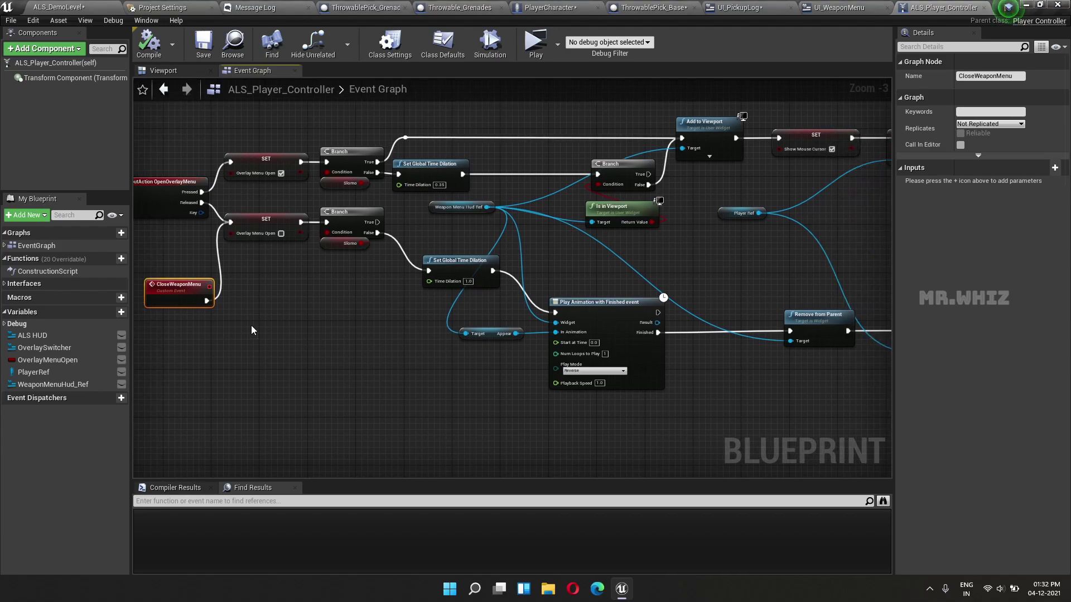
{"action": "left_click_drag", "start_coordinate": [205, 301], "coordinate": [229, 303]}
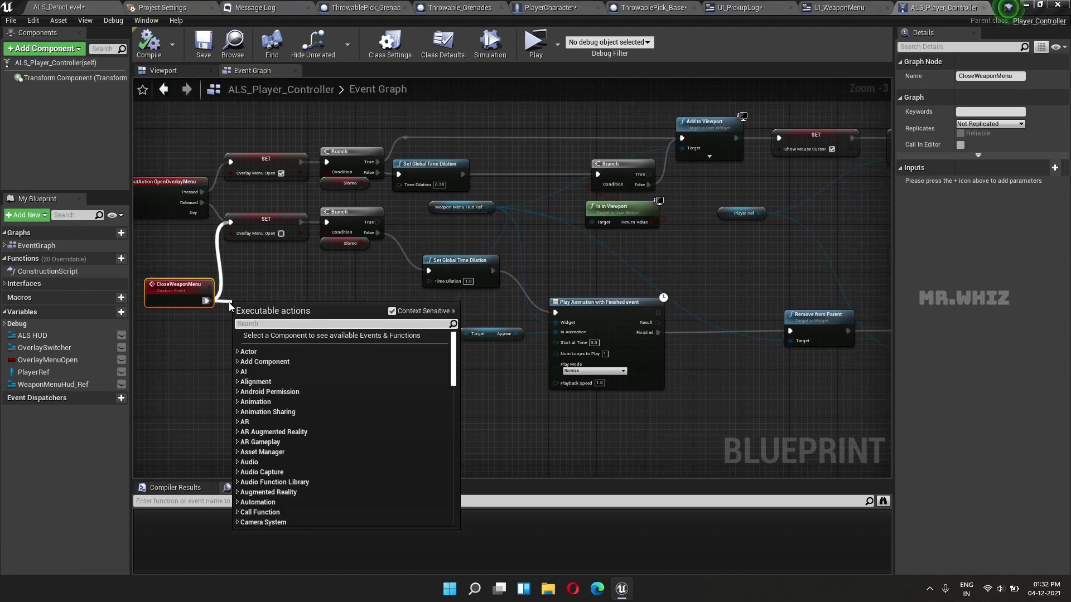
{"action": "type", "text": "branc"}
{"action": "key", "text": "Return"}
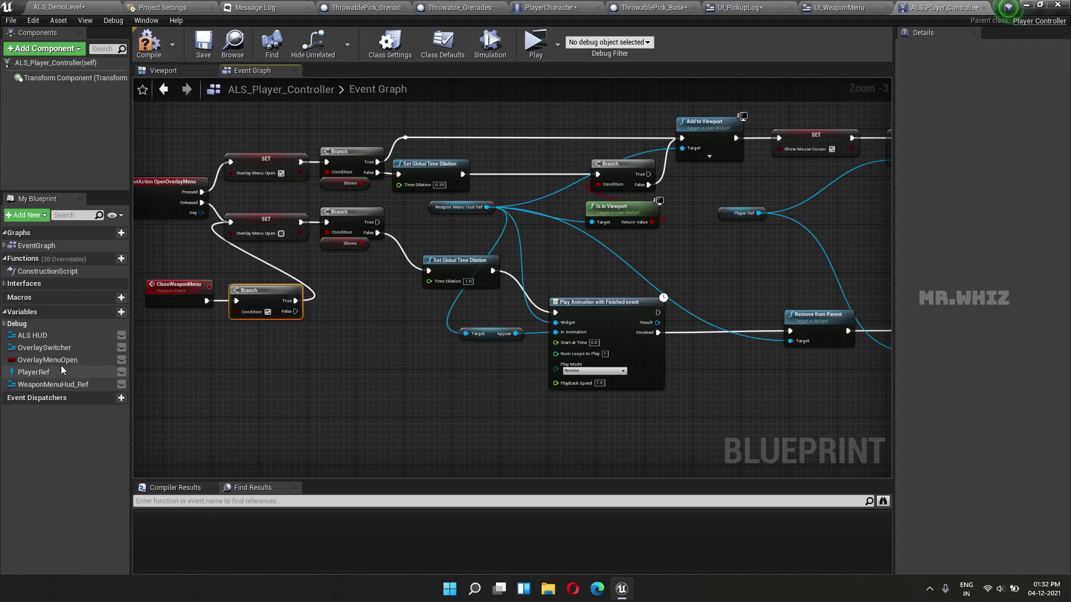
{"action": "mouse_move", "coordinate": [61, 362]}
{"action": "left_mouse_down"}
{"action": "mouse_move", "coordinate": [236, 314]}
{"action": "mouse_move", "coordinate": [176, 331]}
{"action": "left_mouse_up"}
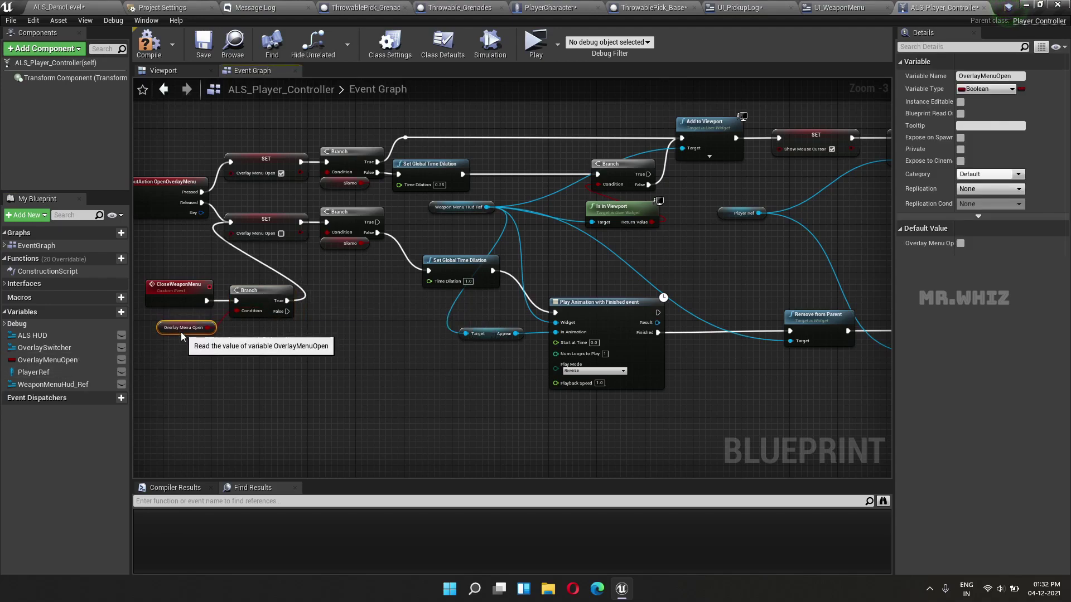
- Compile the player controller and start a play test in the demo level
{"action": "left_click", "coordinate": [161, 42]}
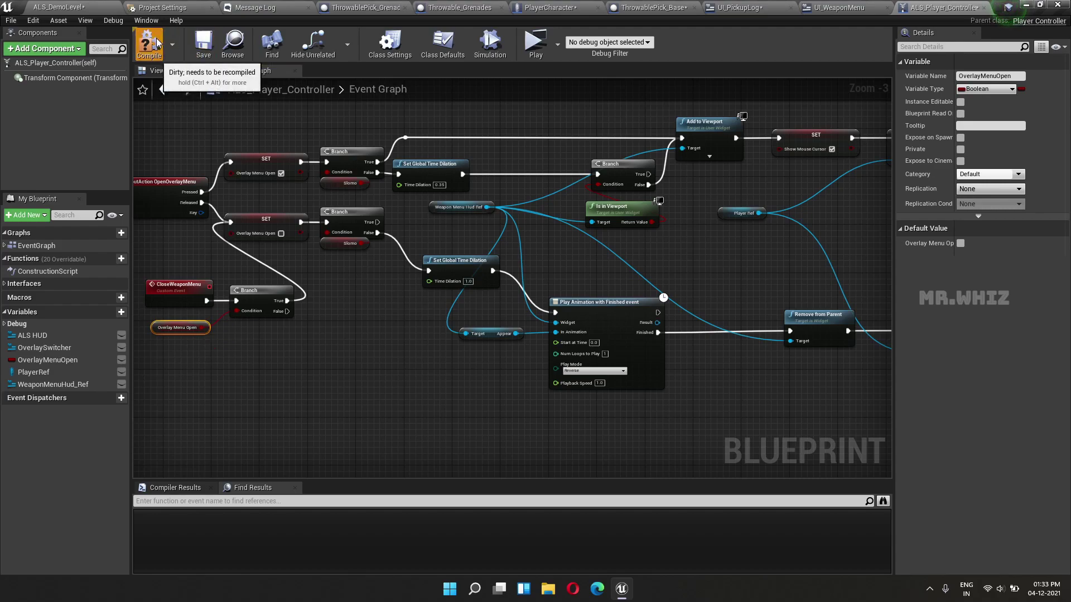
{"action": "left_click", "coordinate": [91, 5]}
{"action": "left_click", "coordinate": [619, 39]}
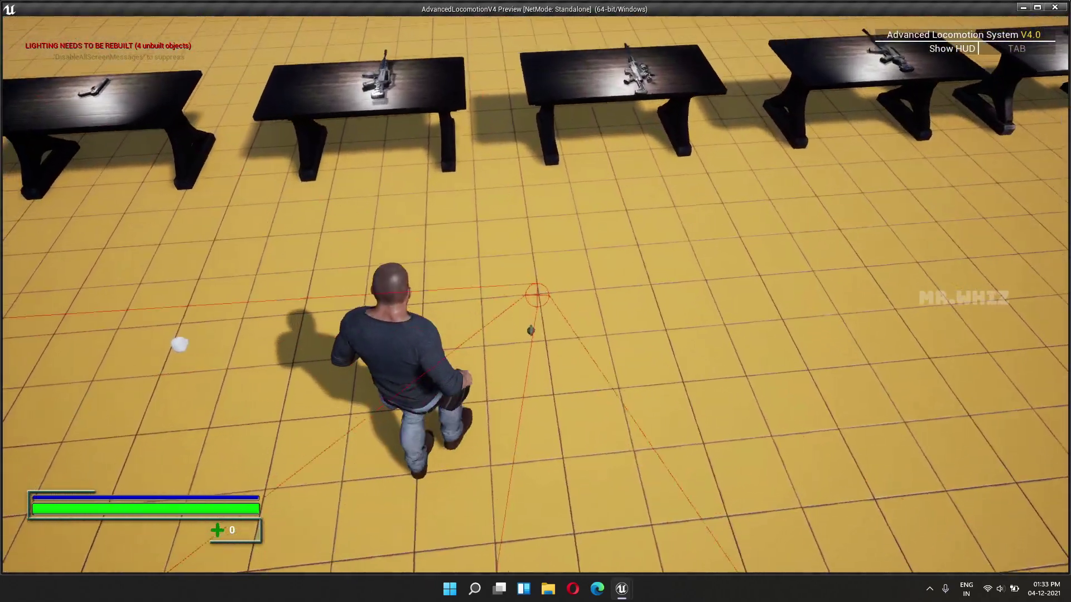
- Connect OpenOverlayMenu's Released output to the CloseWeaponMenu Branch and recompile the player controller
{"action": "key", "text": "Escape"}
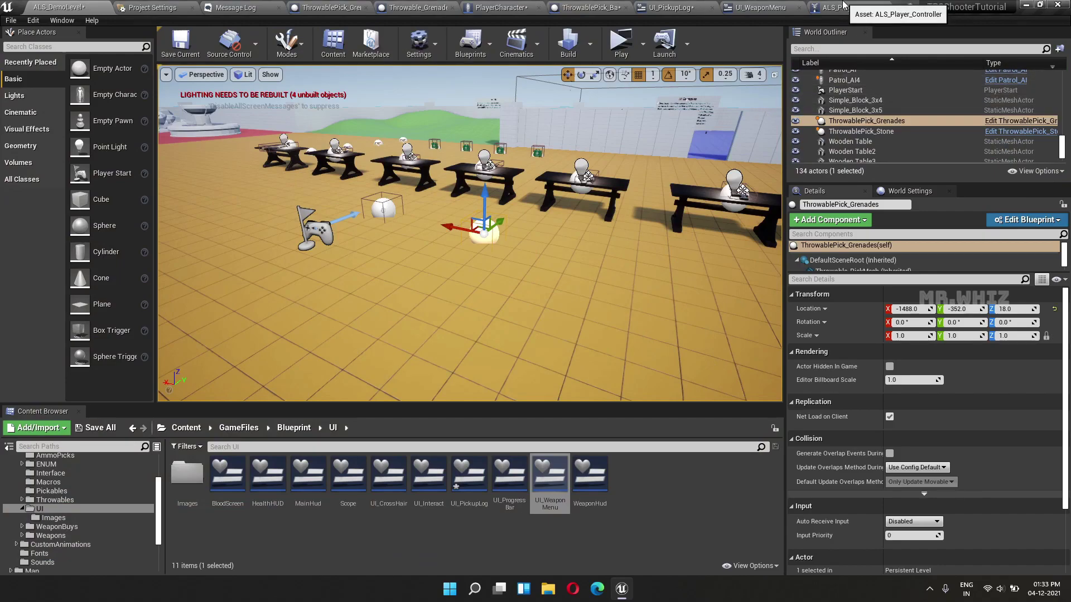
{"action": "left_click", "coordinate": [834, 7]}
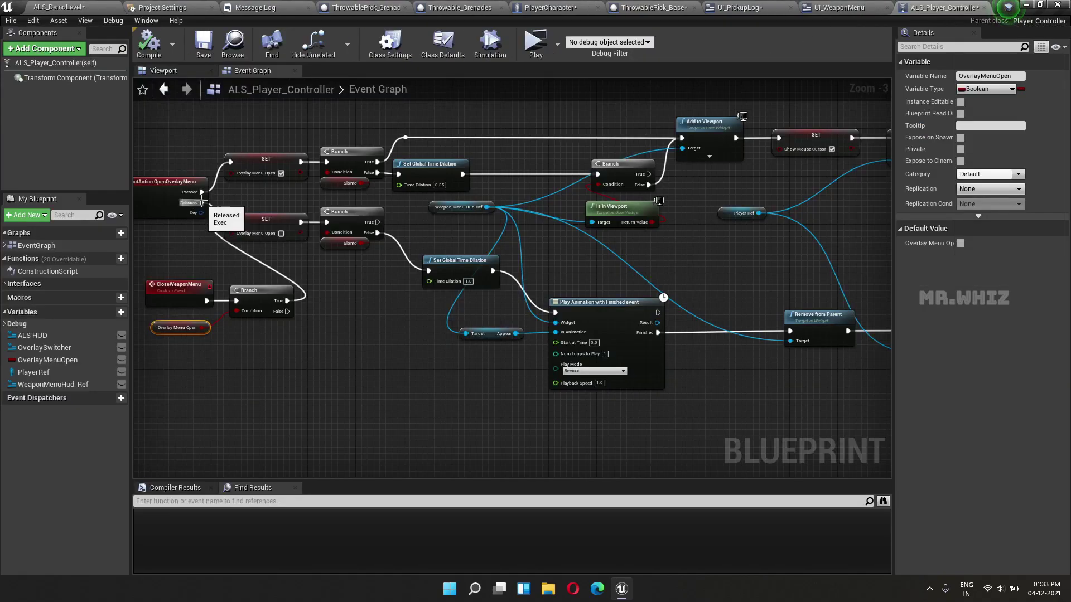
{"action": "left_click_drag", "start_coordinate": [202, 202], "coordinate": [235, 301]}
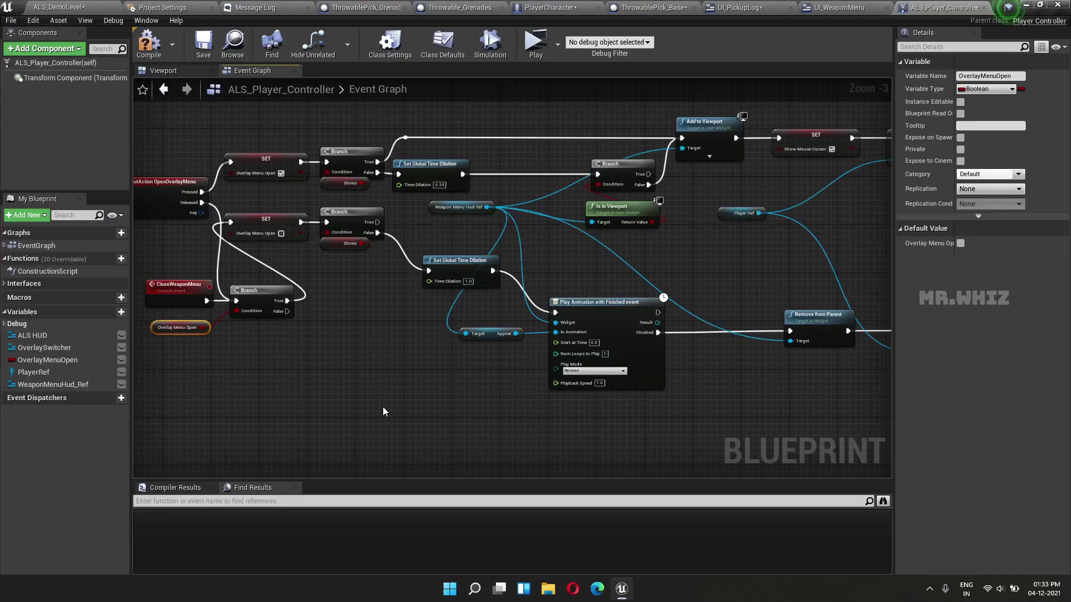
{"action": "right_click_drag", "start_coordinate": [384, 407], "coordinate": [413, 399]}
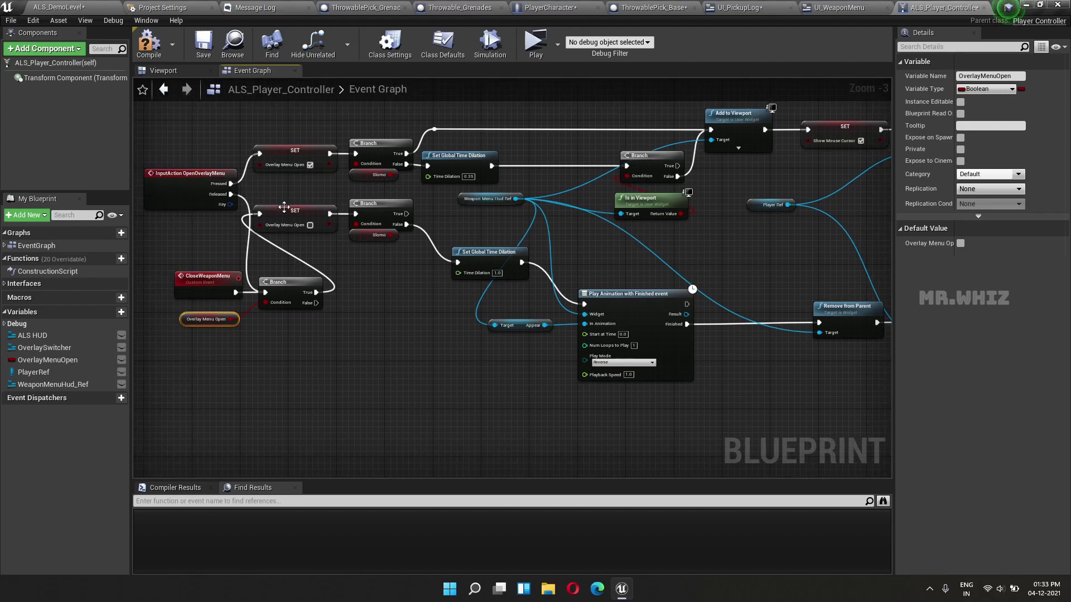
{"action": "left_click_drag", "start_coordinate": [180, 256], "coordinate": [276, 321]}
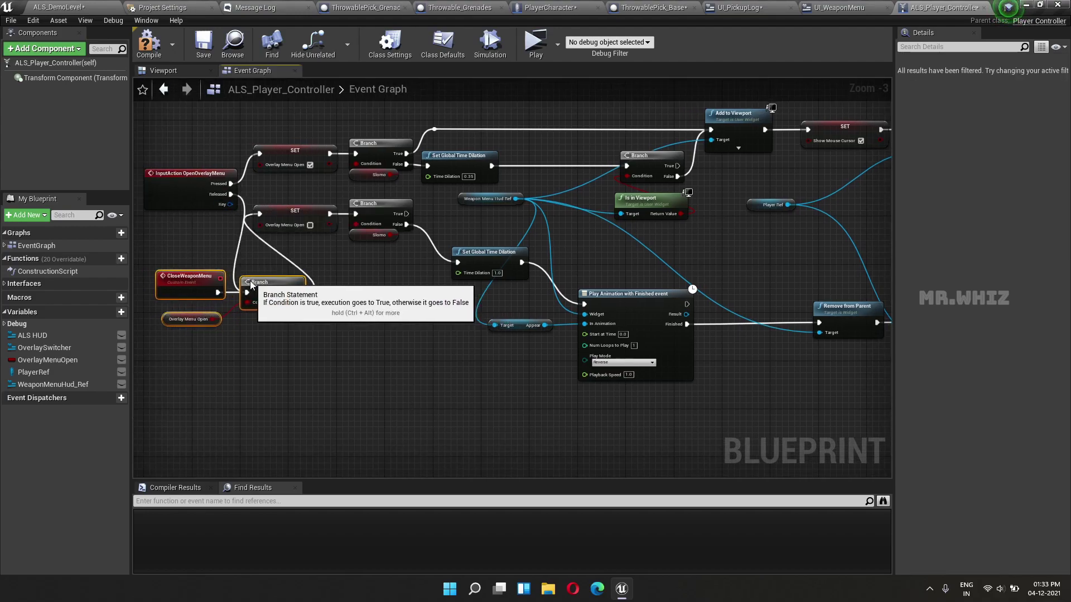
{"action": "right_click_drag", "start_coordinate": [372, 318], "coordinate": [516, 320]}
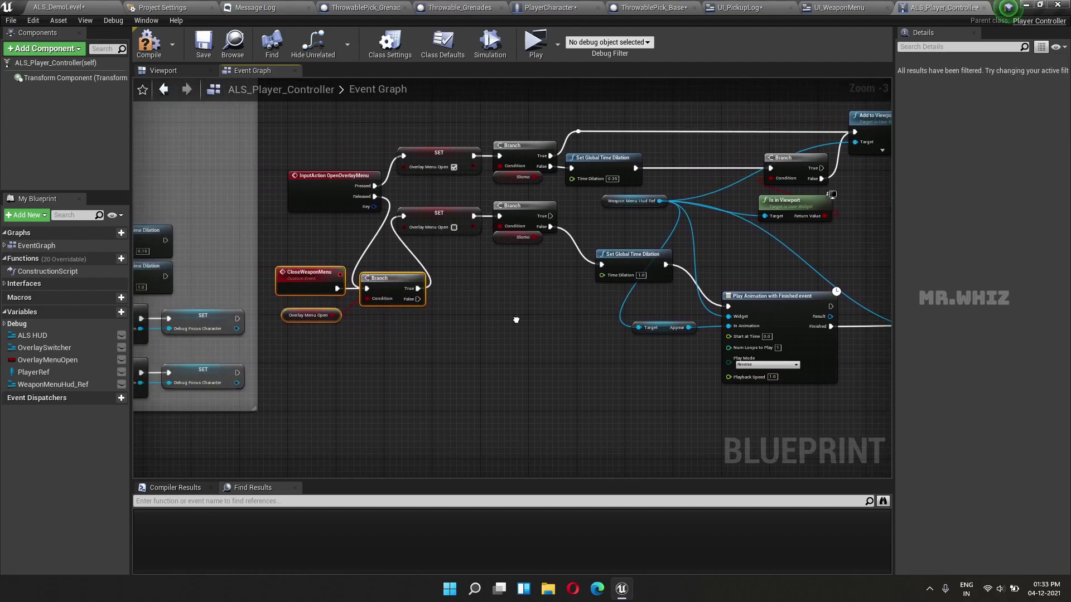
{"action": "left_click", "coordinate": [149, 45]}
{"action": "left_click", "coordinate": [59, 8]}
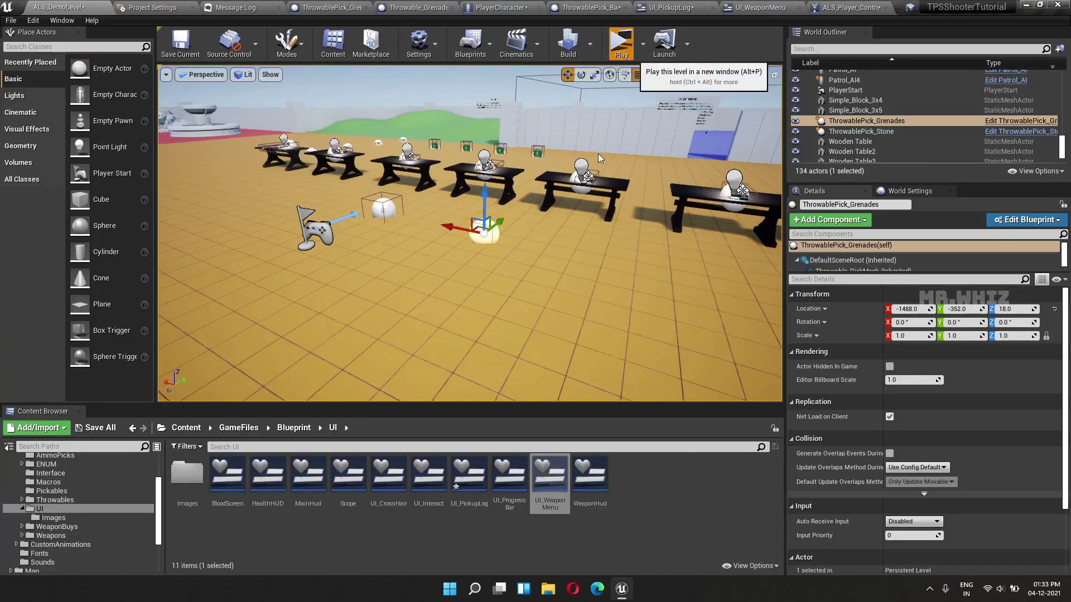
- In a new play test, pick up the grenade with E, open the weapon menu, and select the grenade slot
{"action": "left_click", "coordinate": [619, 40]}
{"action": "key", "text": "w"}
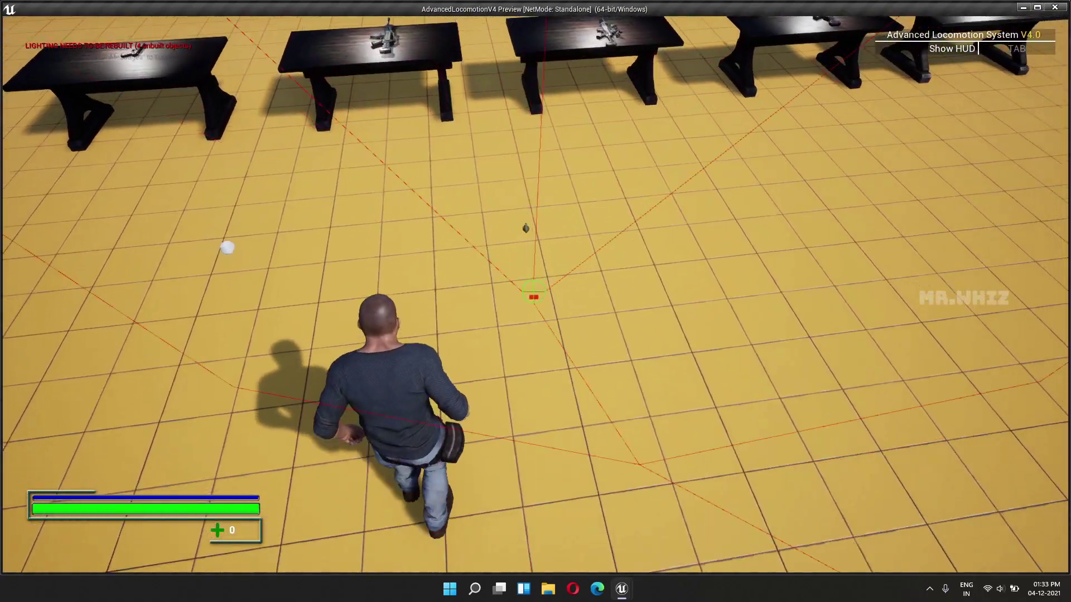
{"action": "key", "text": "c"}
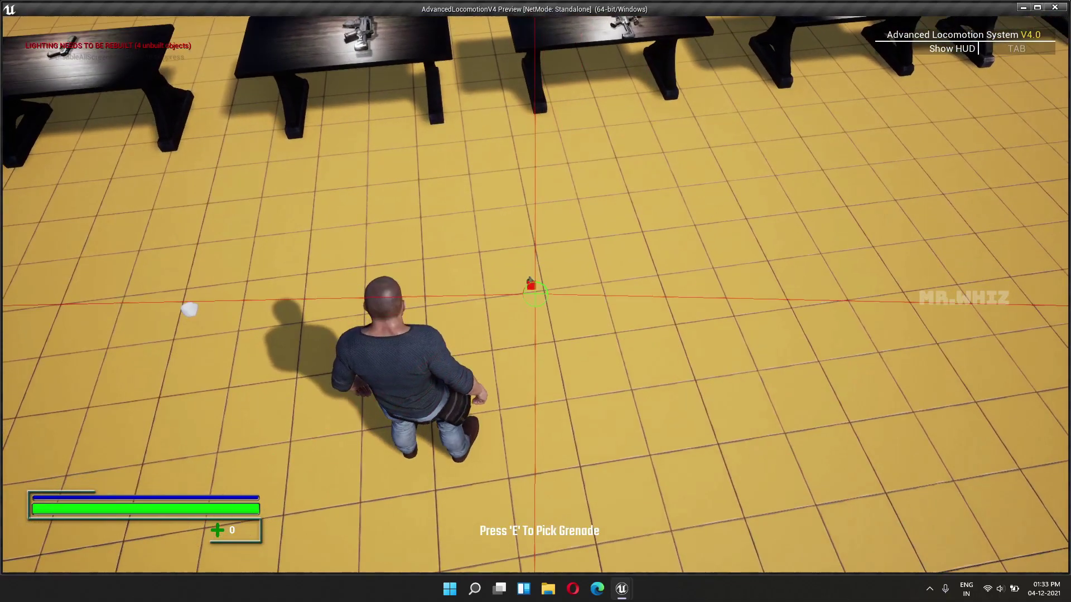
{"action": "key", "text": "e"}
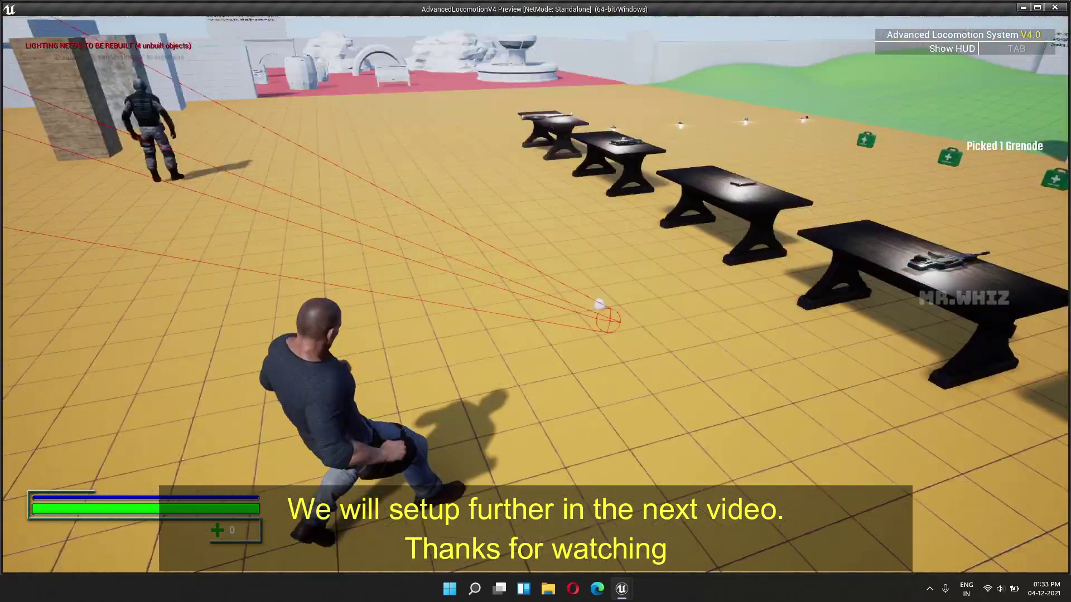
{"action": "key", "text": "q"}
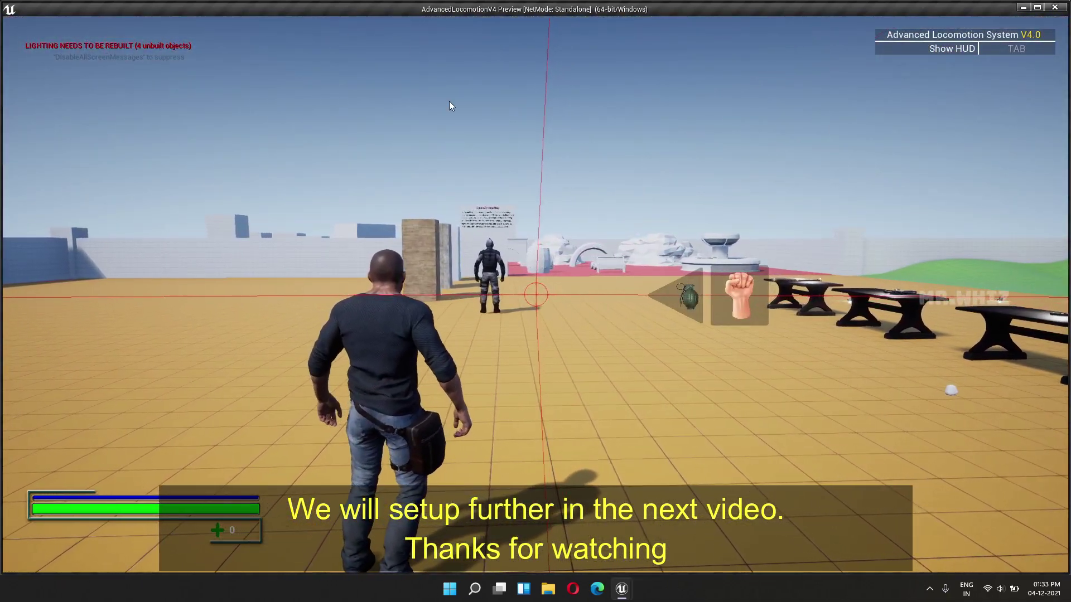
{"action": "left_click", "coordinate": [677, 298]}
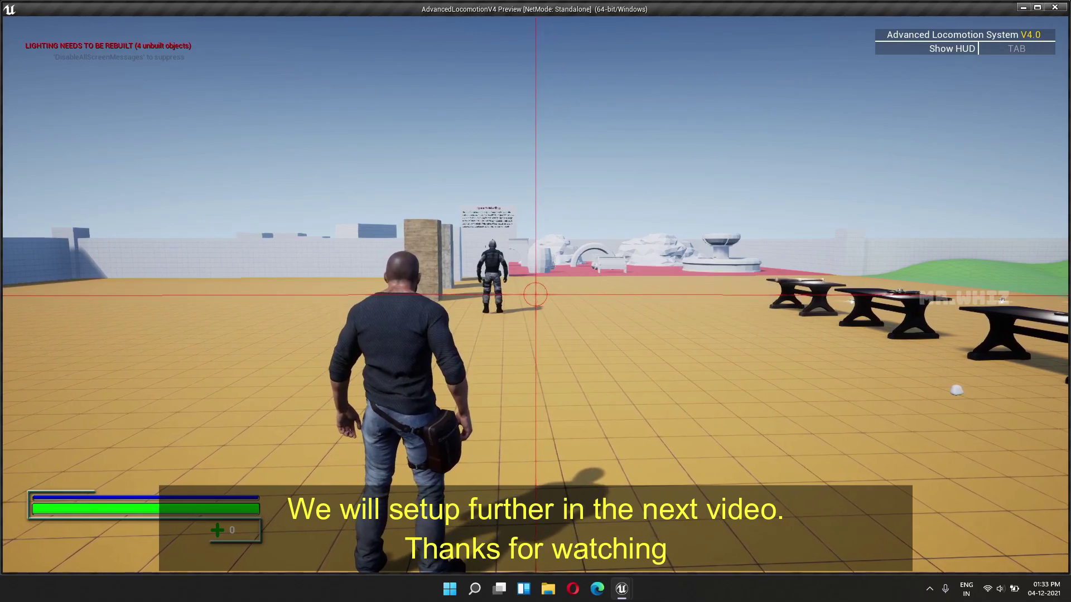